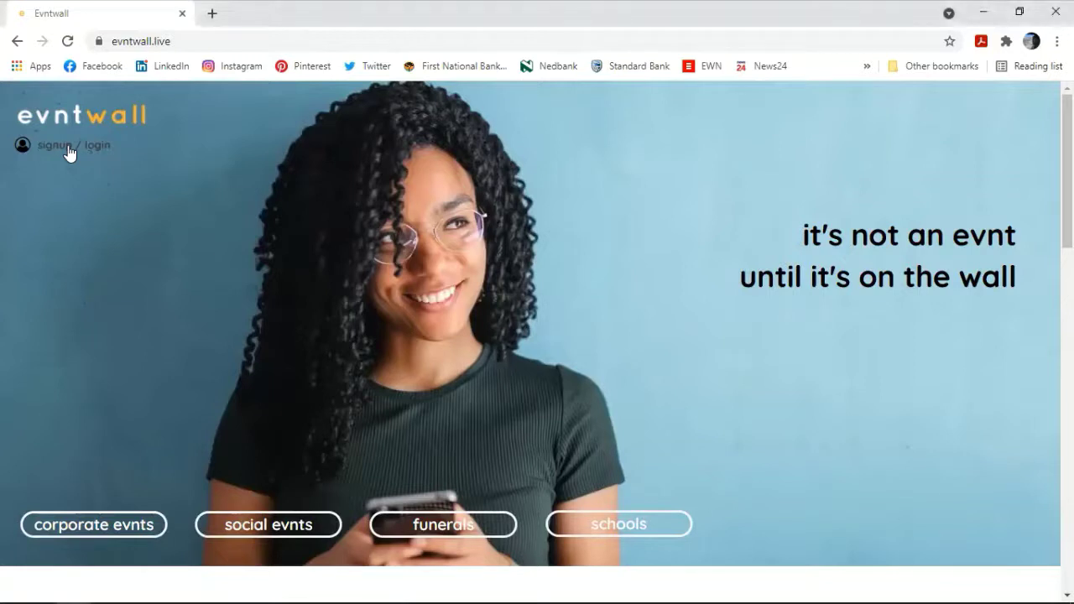
Step: Start a sign-up with the account e-mail, user type Service Provider and country South Africa
click(70, 149)
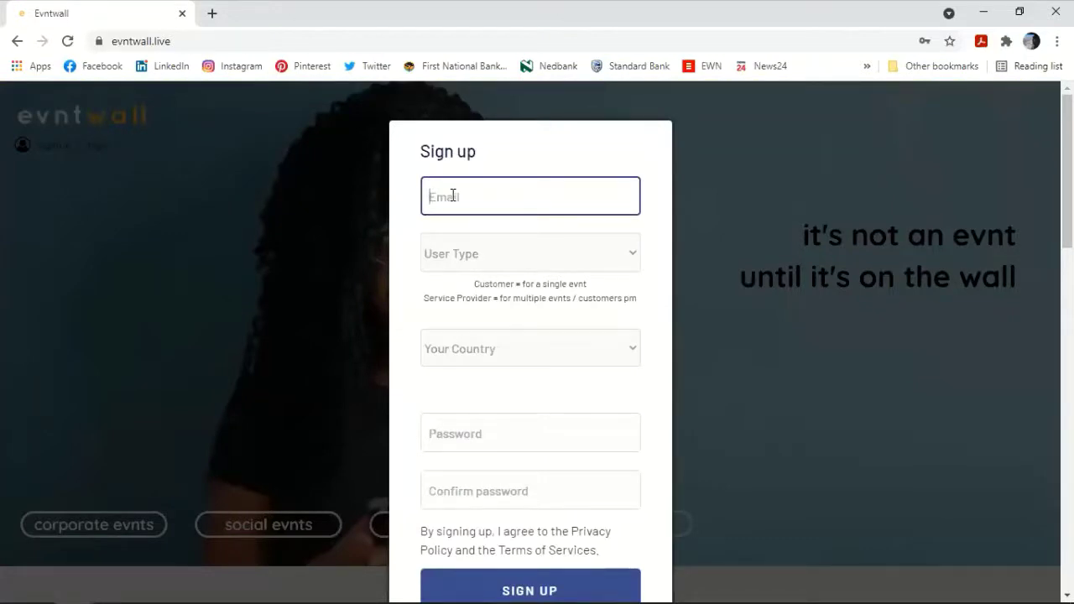
key(Tab)
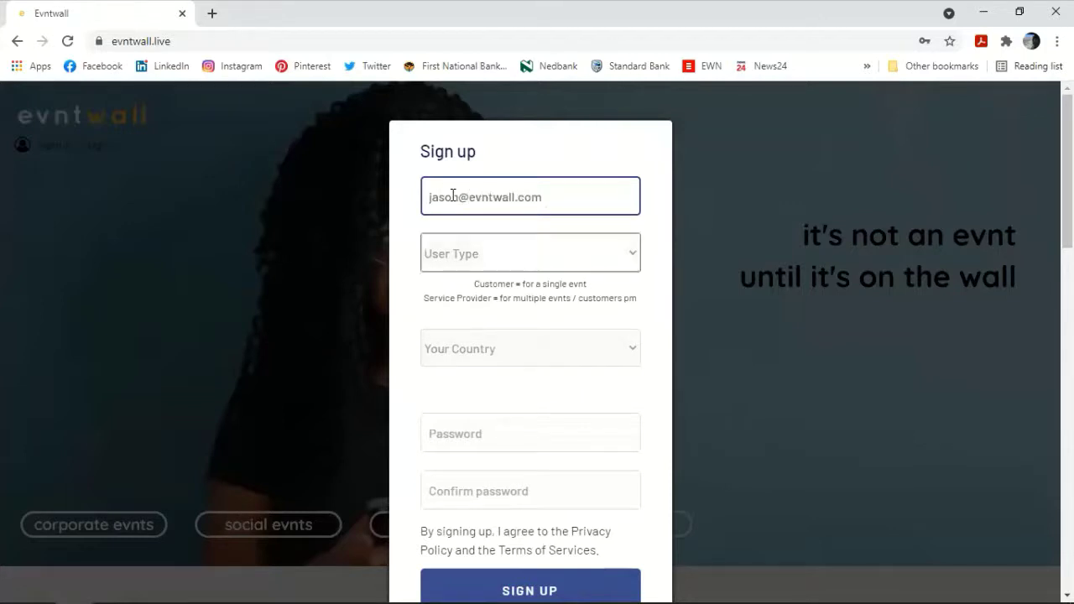
click(493, 254)
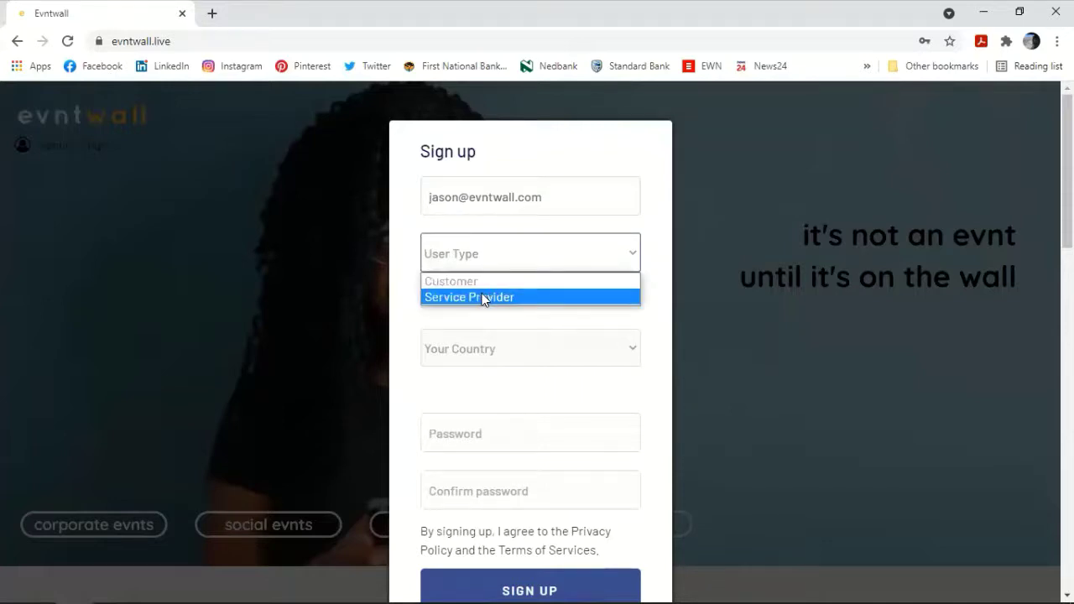
click(483, 299)
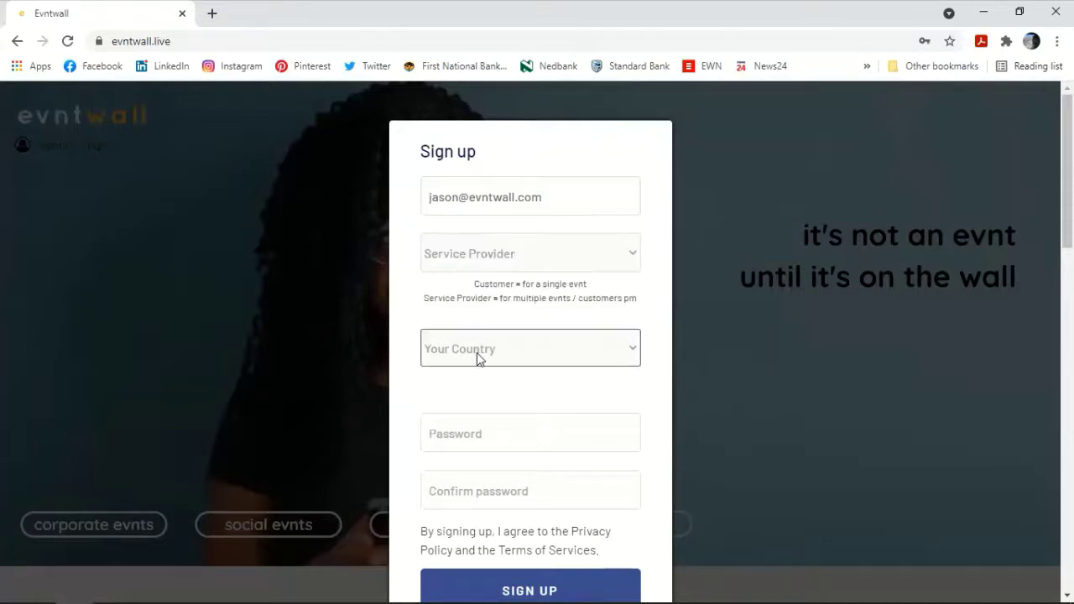
click(477, 356)
text(sou)
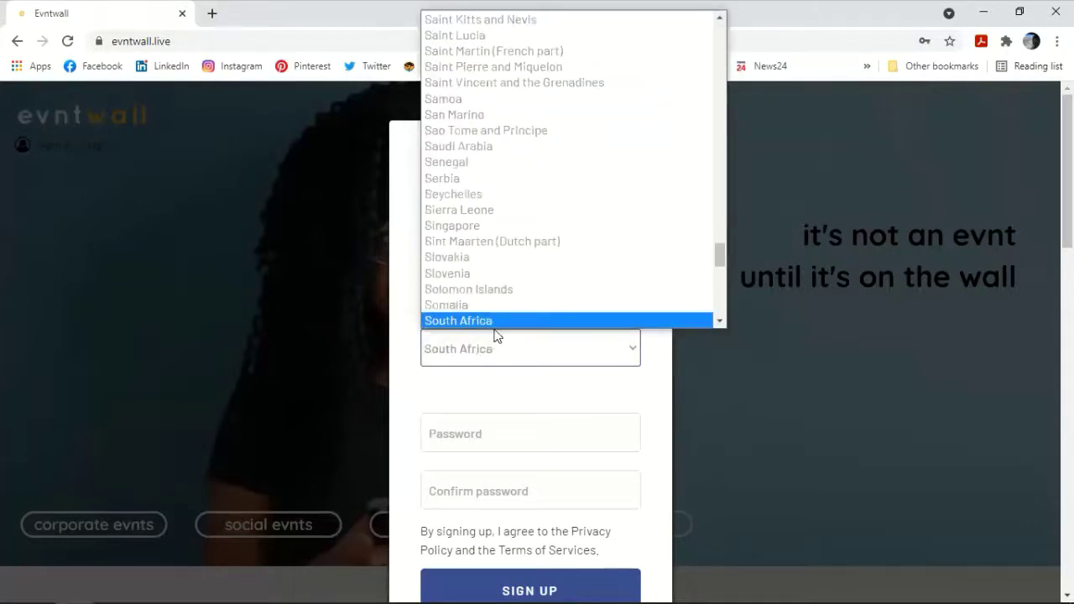
scroll(497, 323, down, 1)
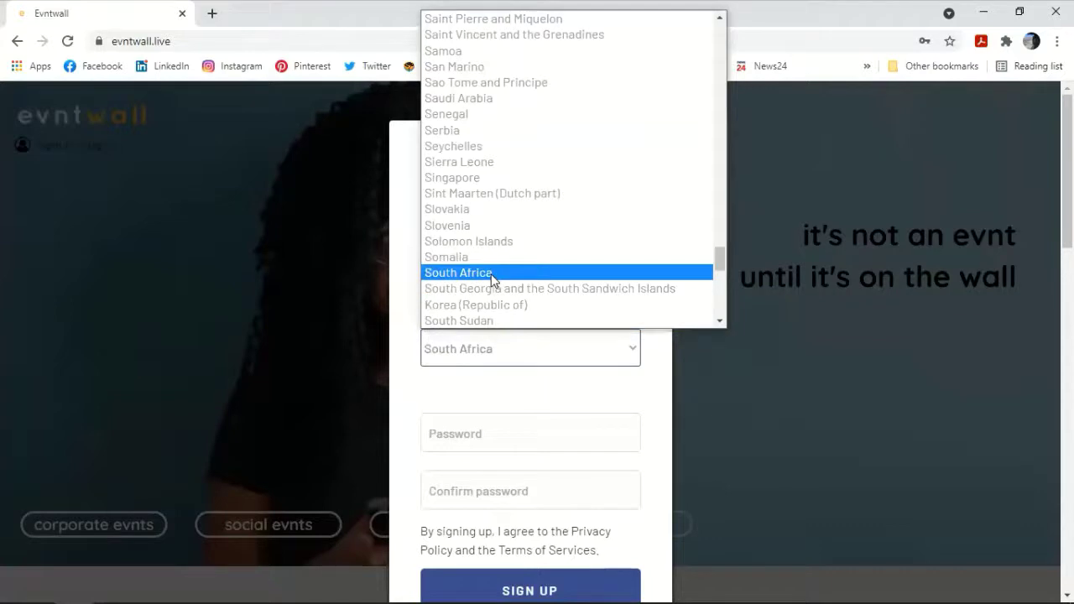
click(493, 278)
Step: Enter and confirm the account password, then submit the sign-up form
click(495, 441)
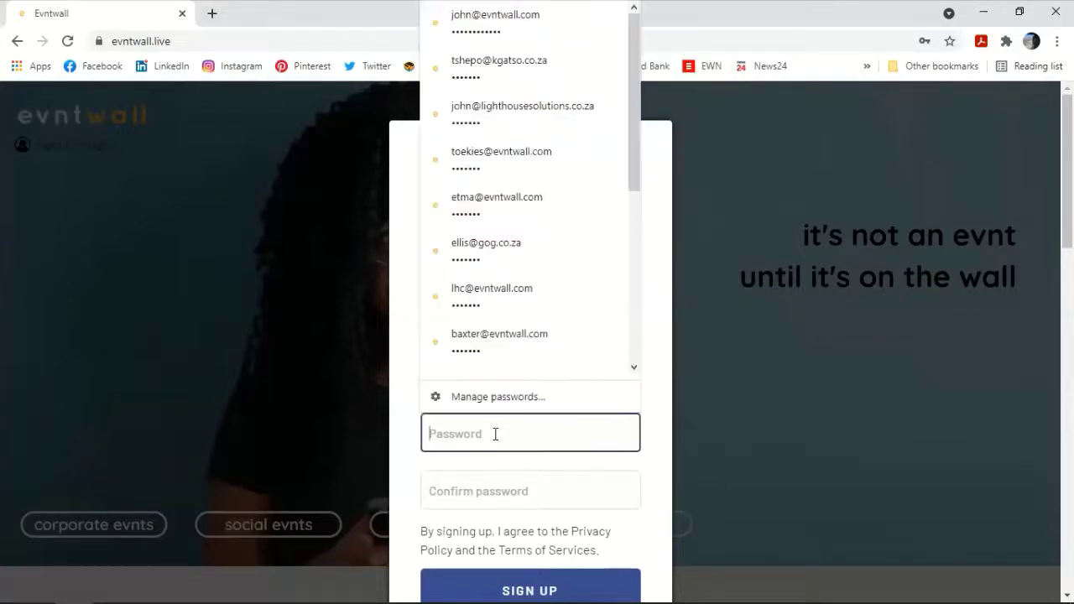
text(1234567)
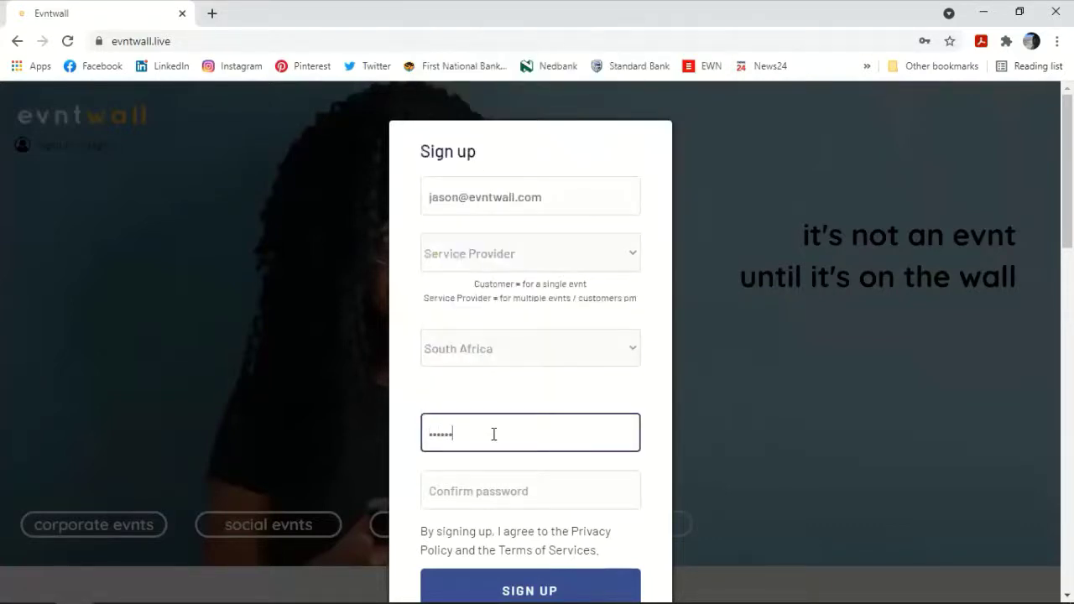
key(Tab)
text(1234567)
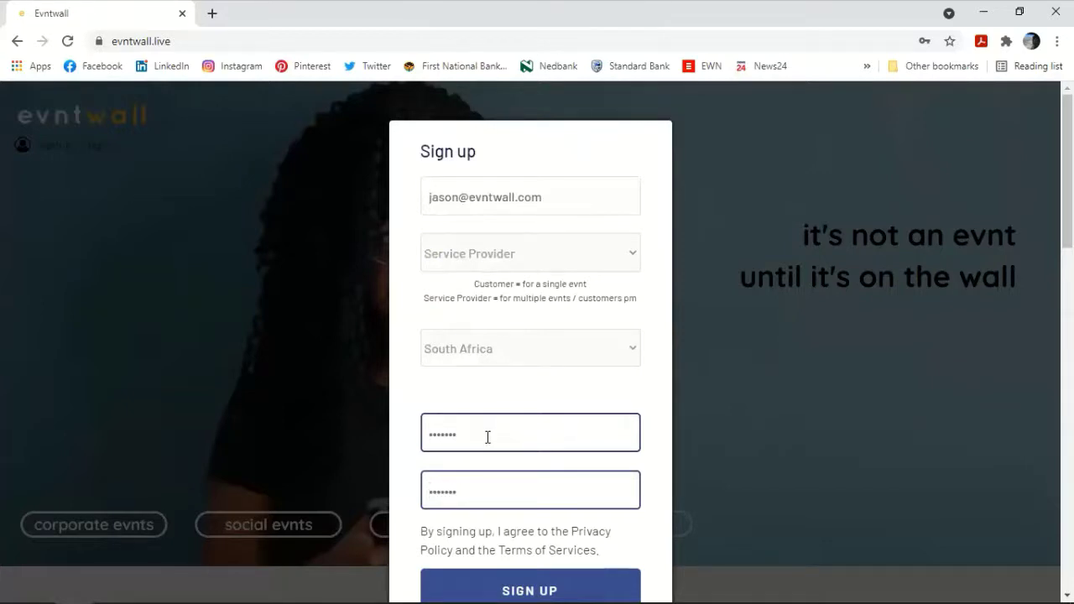
scroll(489, 436, down, 3)
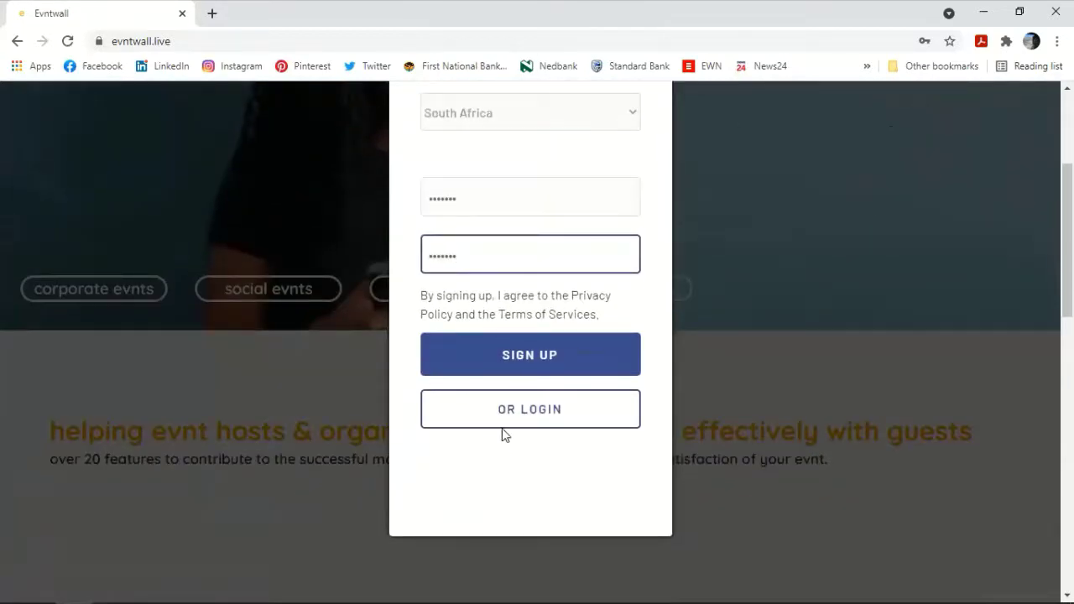
click(509, 359)
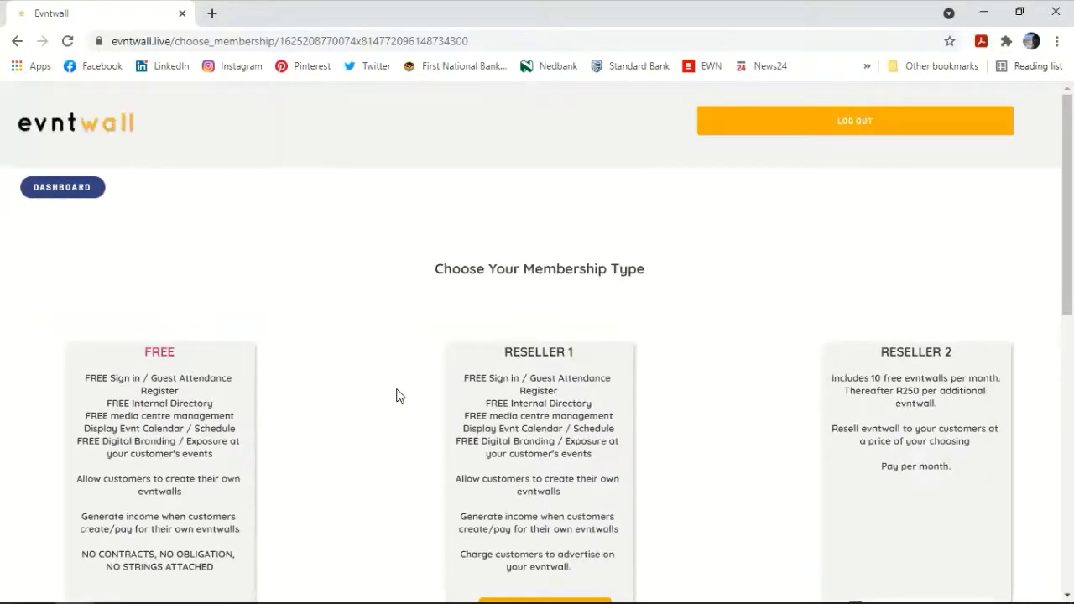
Step: Select the FREE membership plan
scroll(398, 392, down, 2)
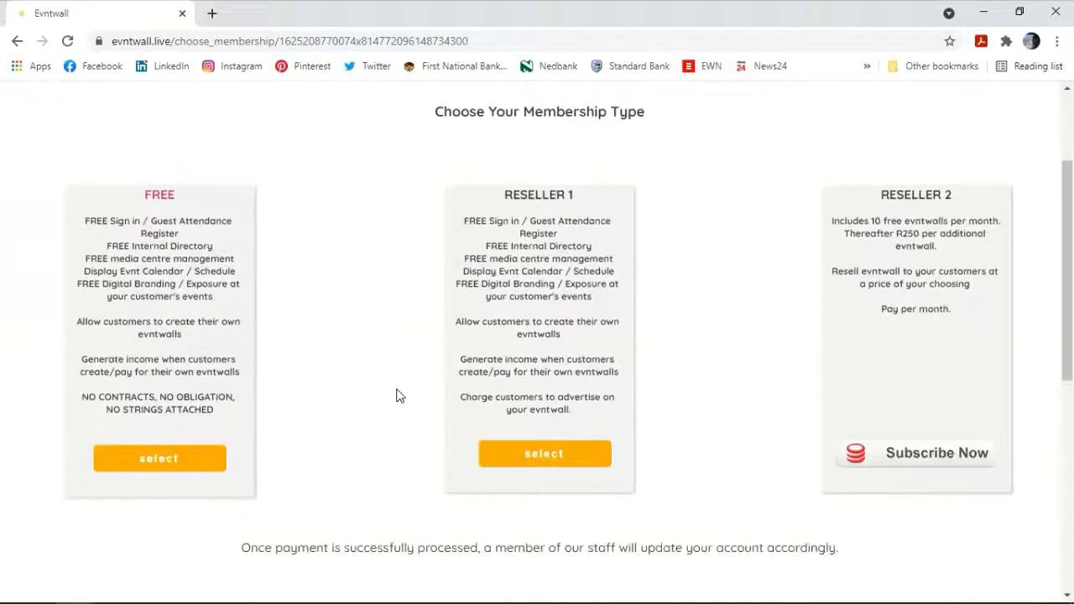
click(175, 466)
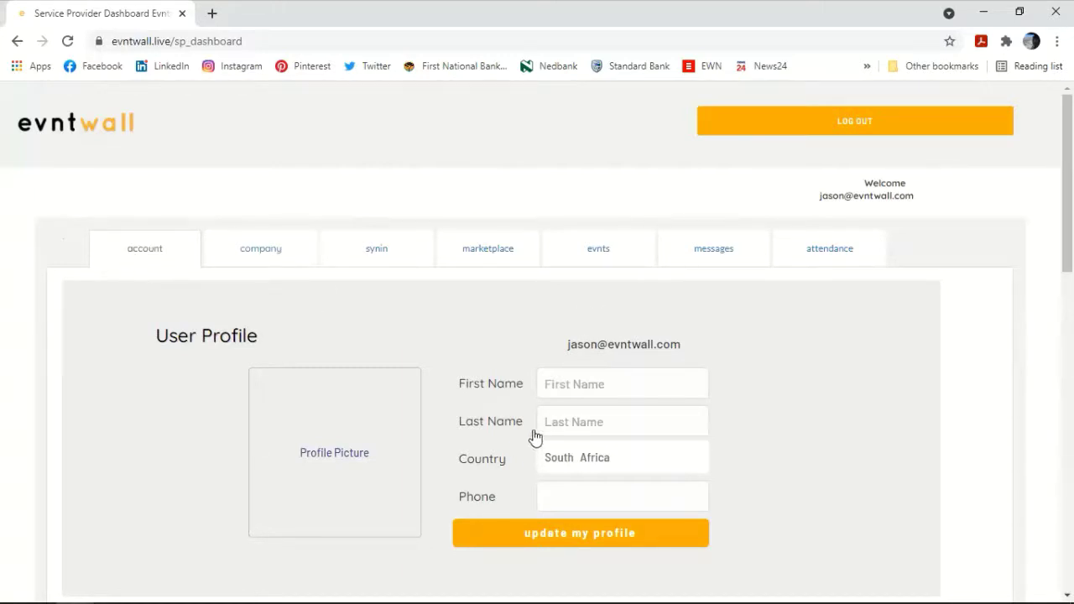
Step: Enter the user's first name, surname and phone number in User Profile, then update the profile
click(576, 372)
click(566, 410)
click(569, 376)
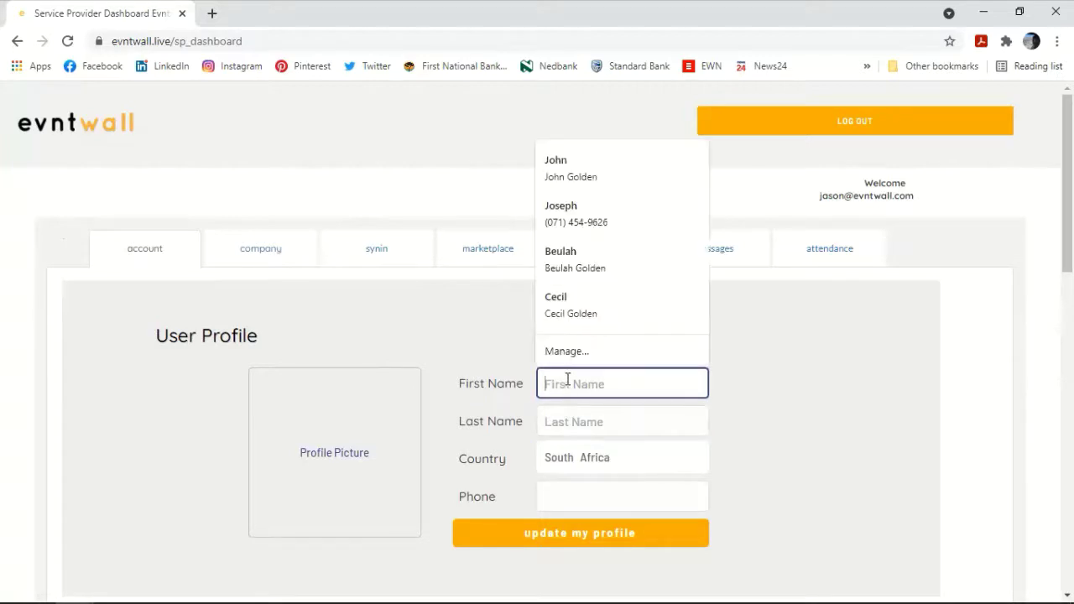
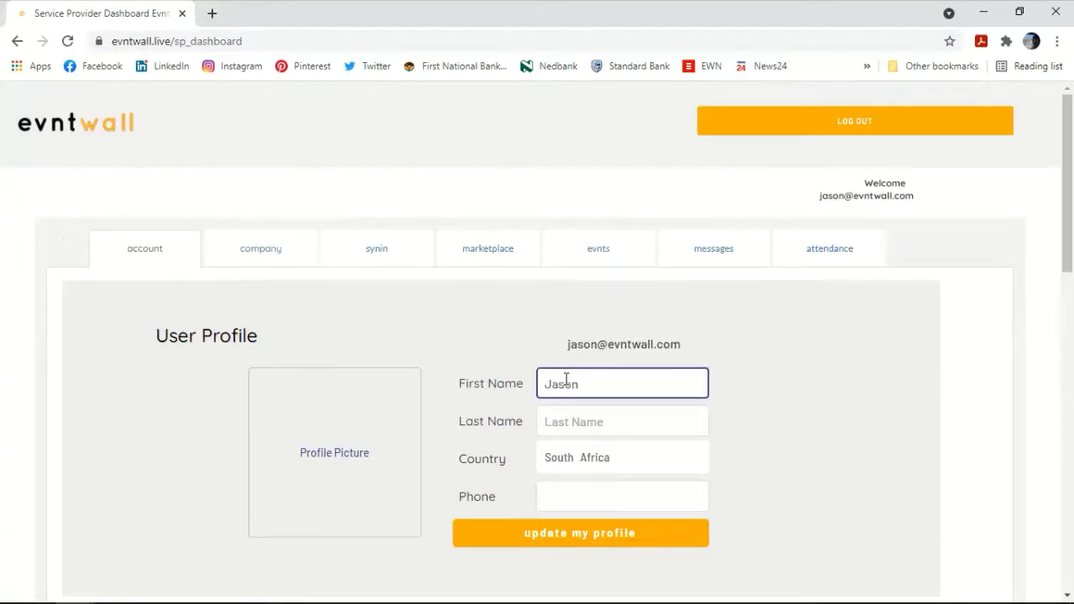
click(571, 418)
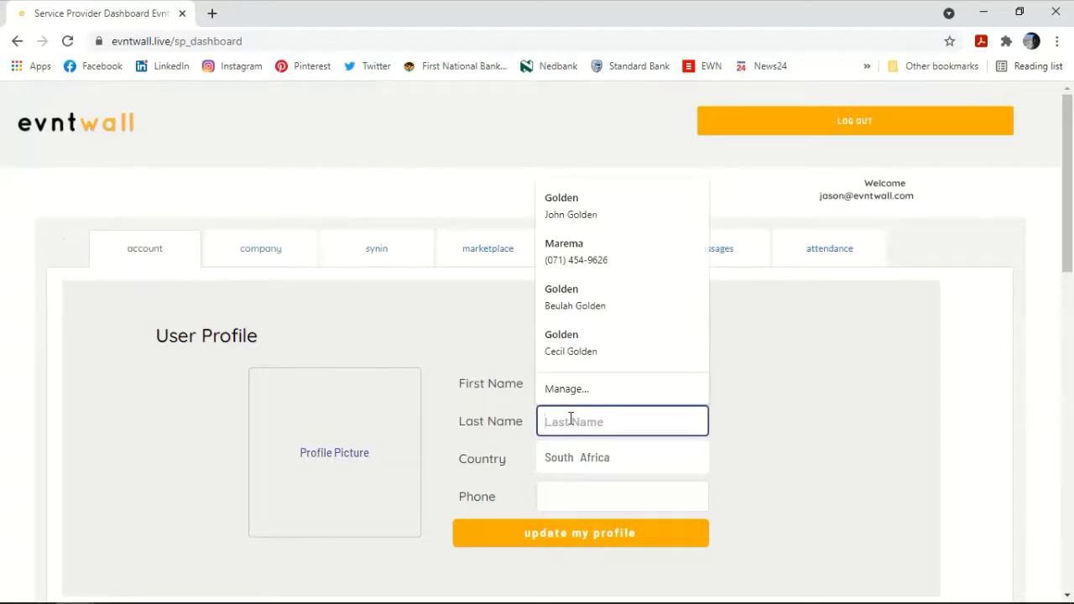
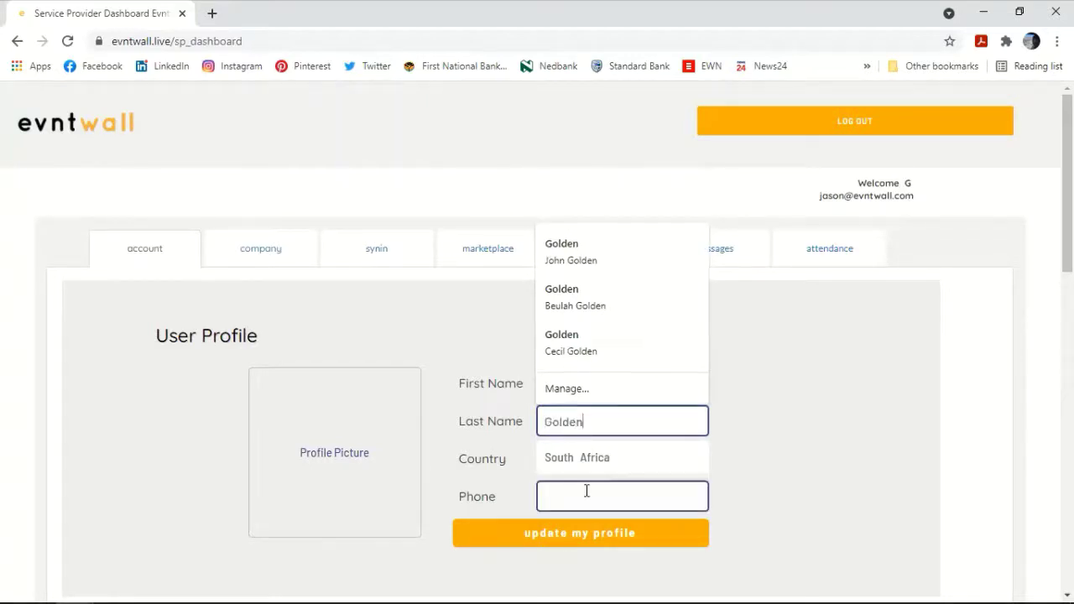
click(586, 493)
text(123) 456-7)
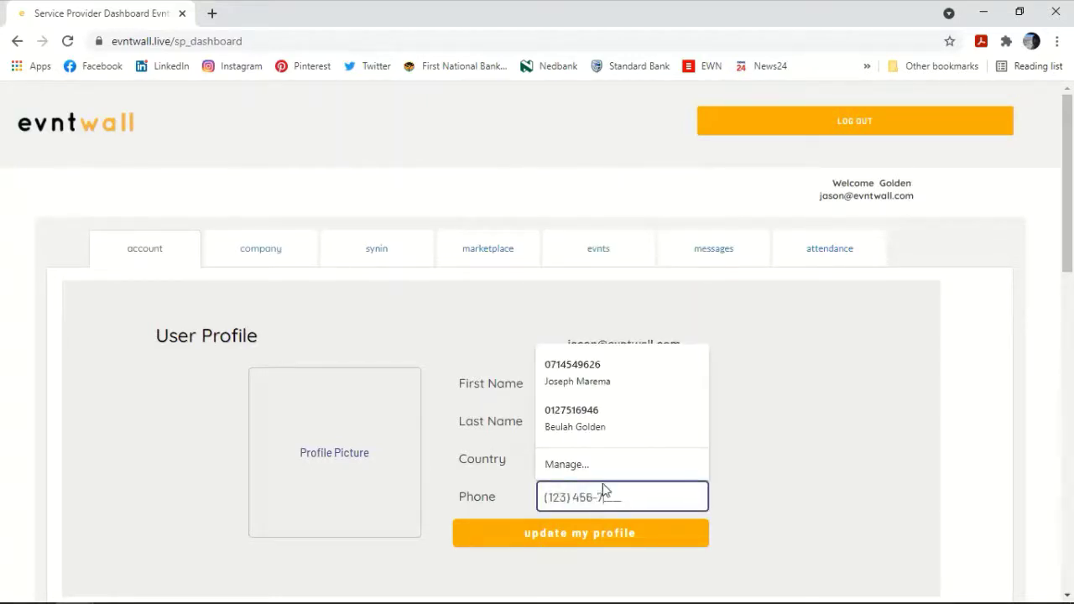
text(978)
click(777, 397)
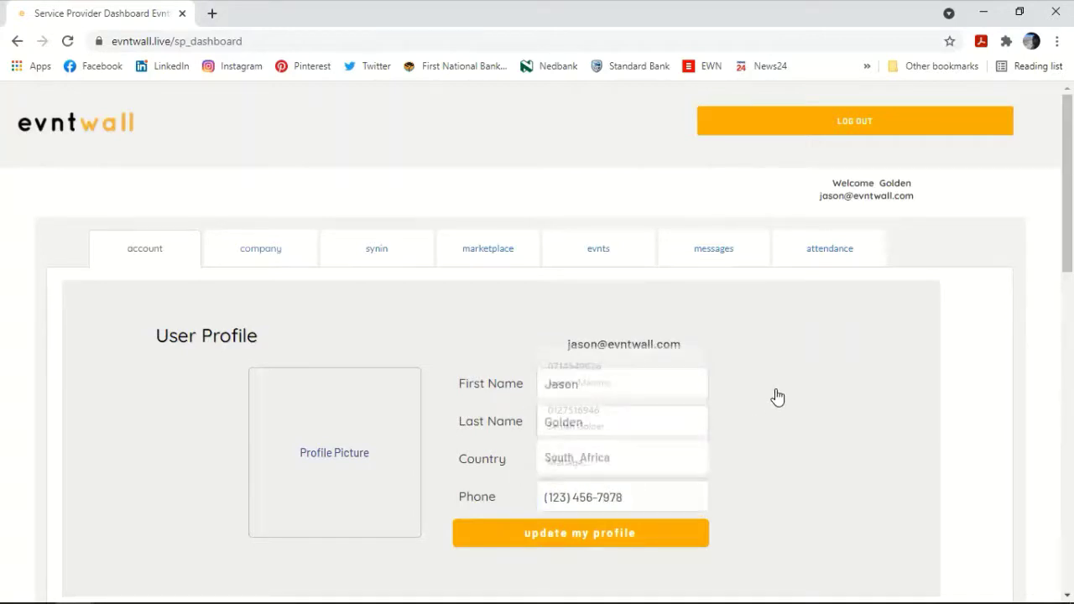
click(563, 537)
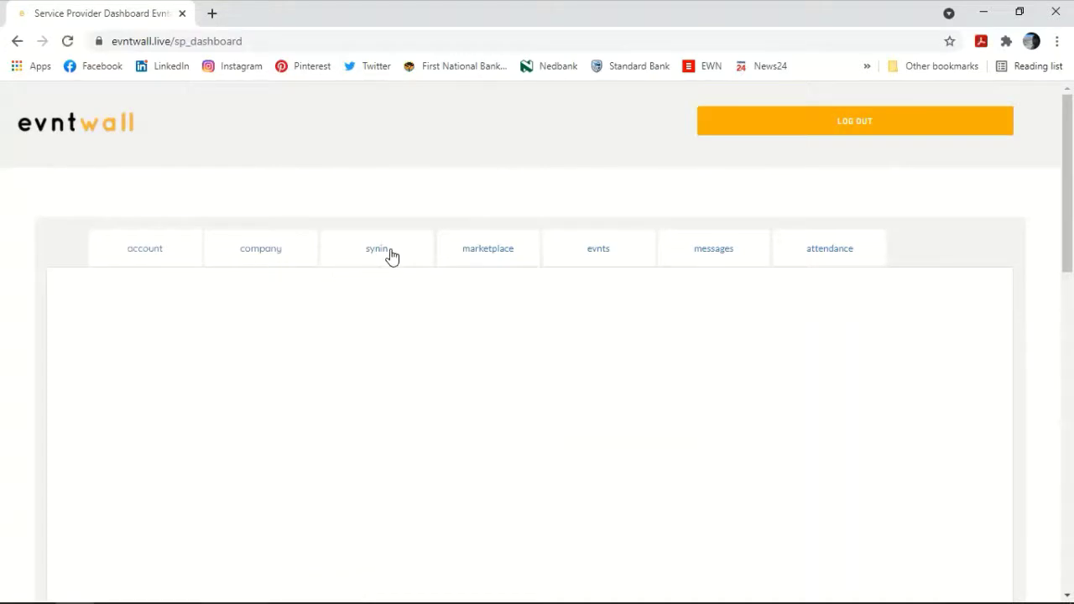
click(376, 254)
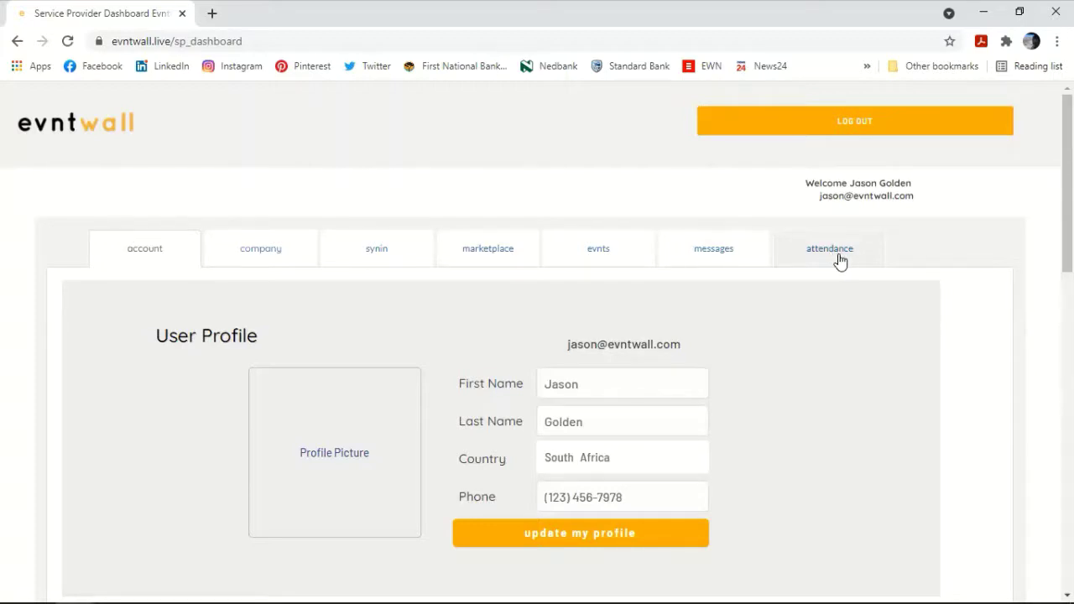
Step: Enter Digisist as the company name in the Company Profile
click(254, 256)
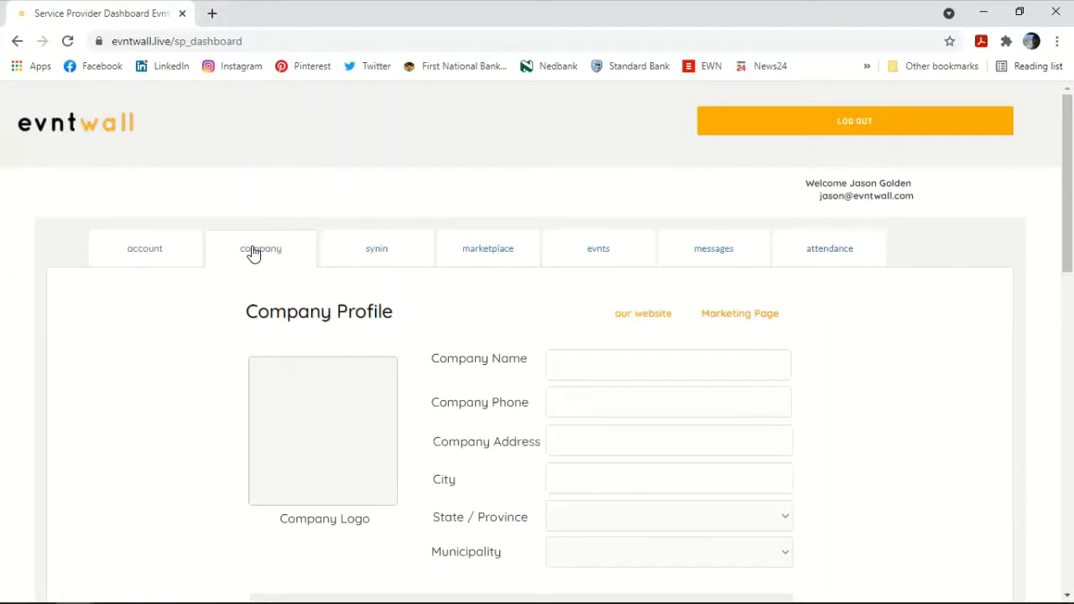
scroll(379, 392, down, 2)
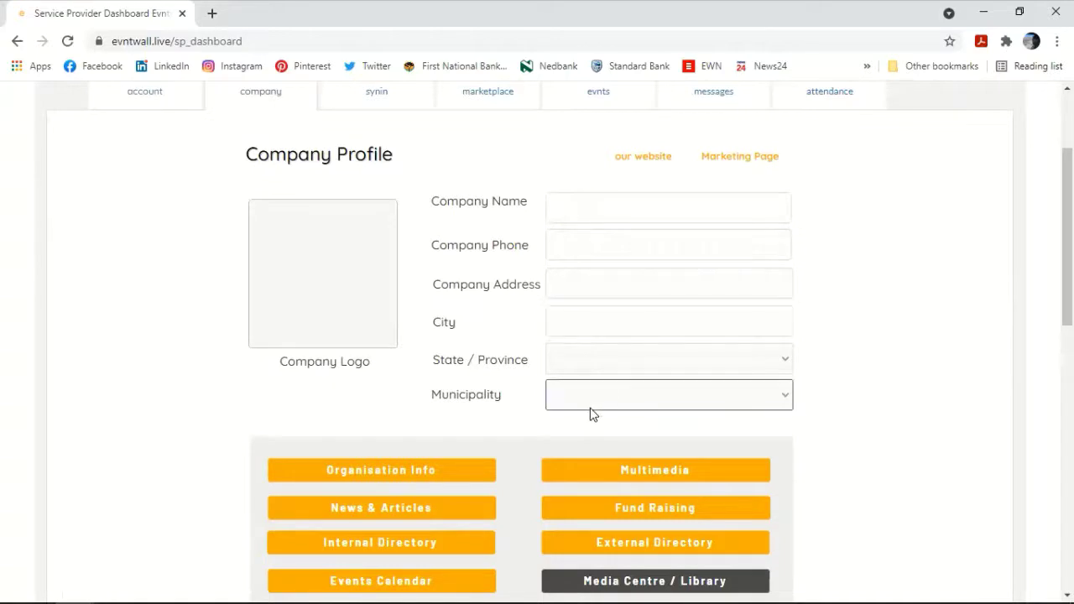
click(599, 209)
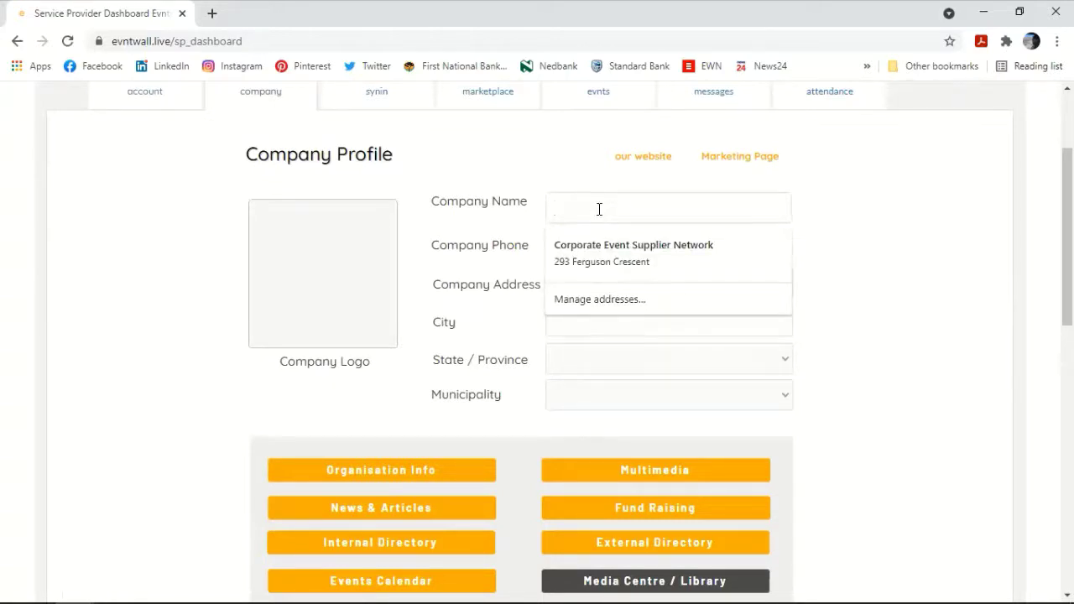
text(Digisit)
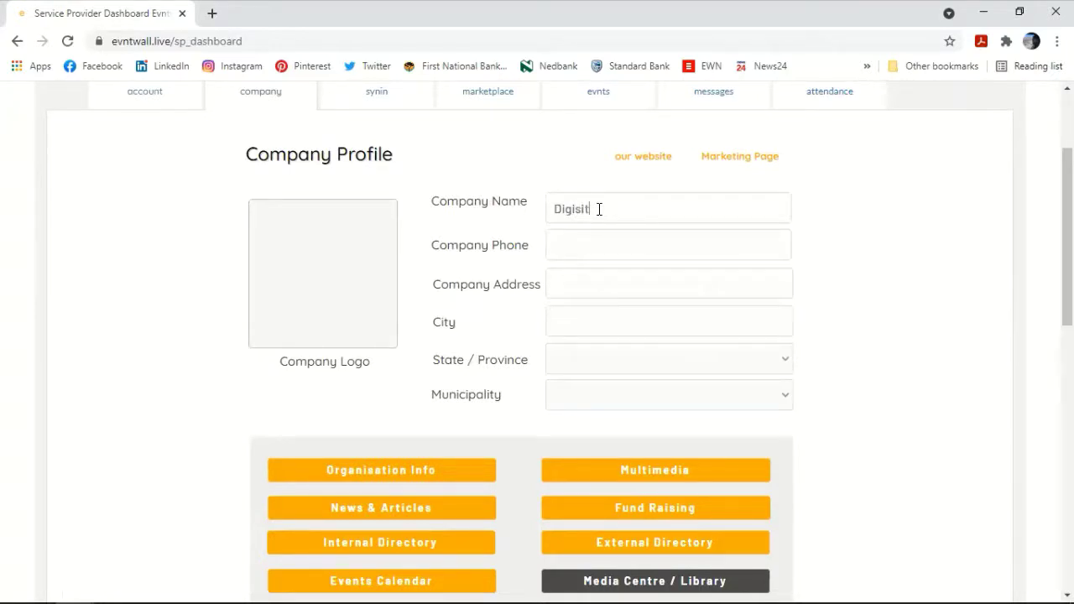
key(BackSpace)
text(st)
Step: Fill the company phone and address from a saved autofill entry and choose Tshwane municipality
click(606, 252)
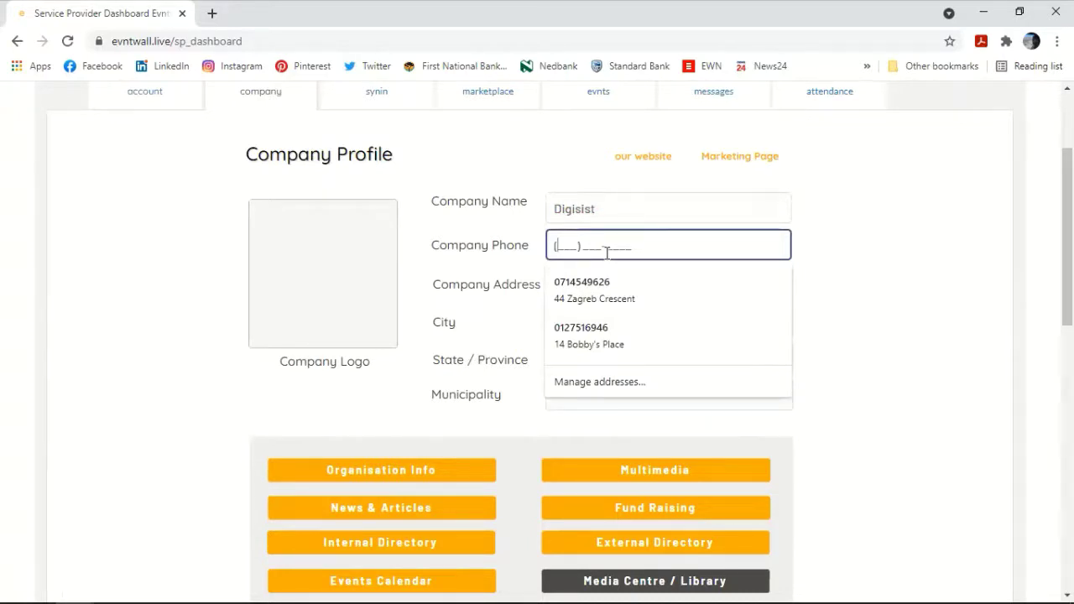
key(Down)
key(Up)
key(Down)
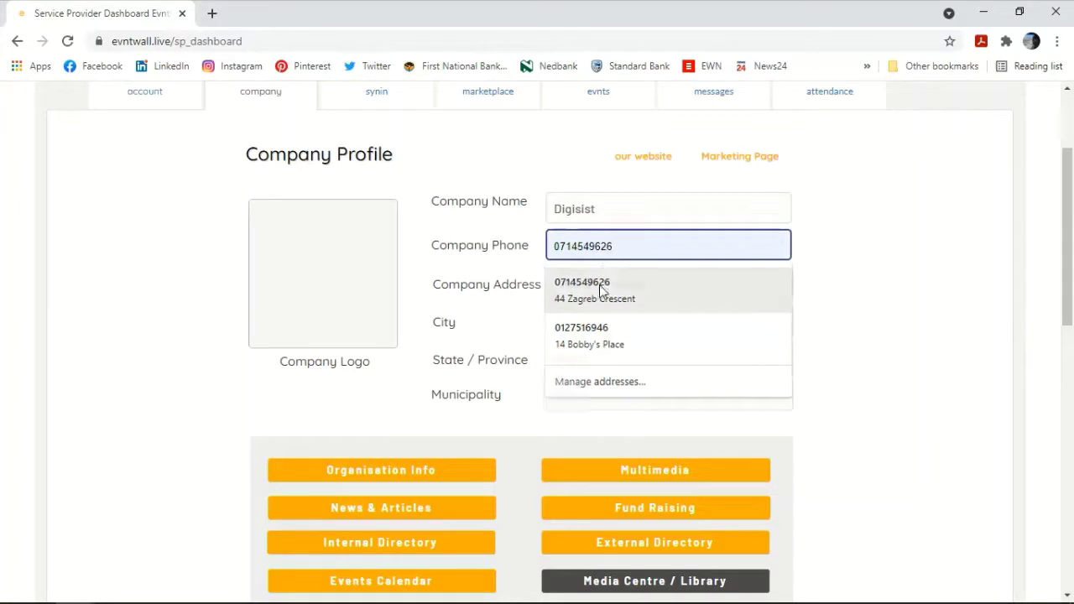
click(599, 284)
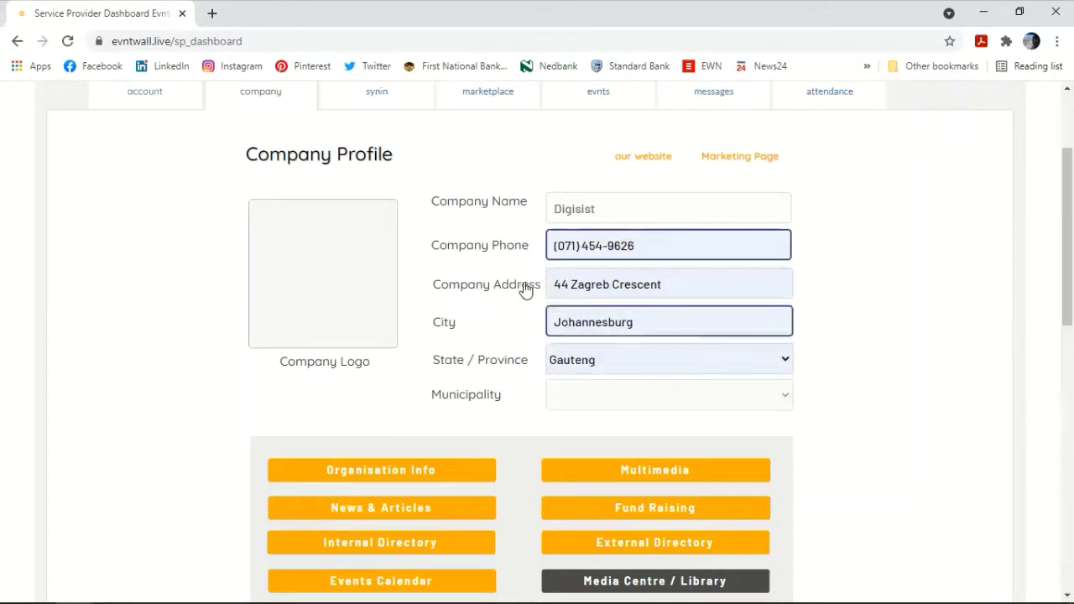
click(585, 394)
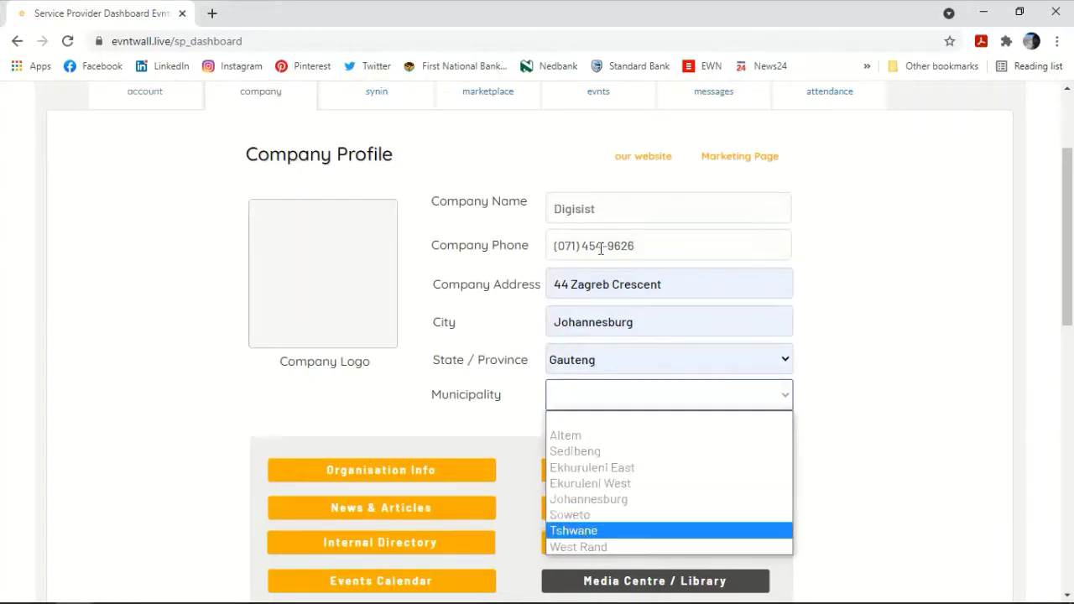
click(585, 532)
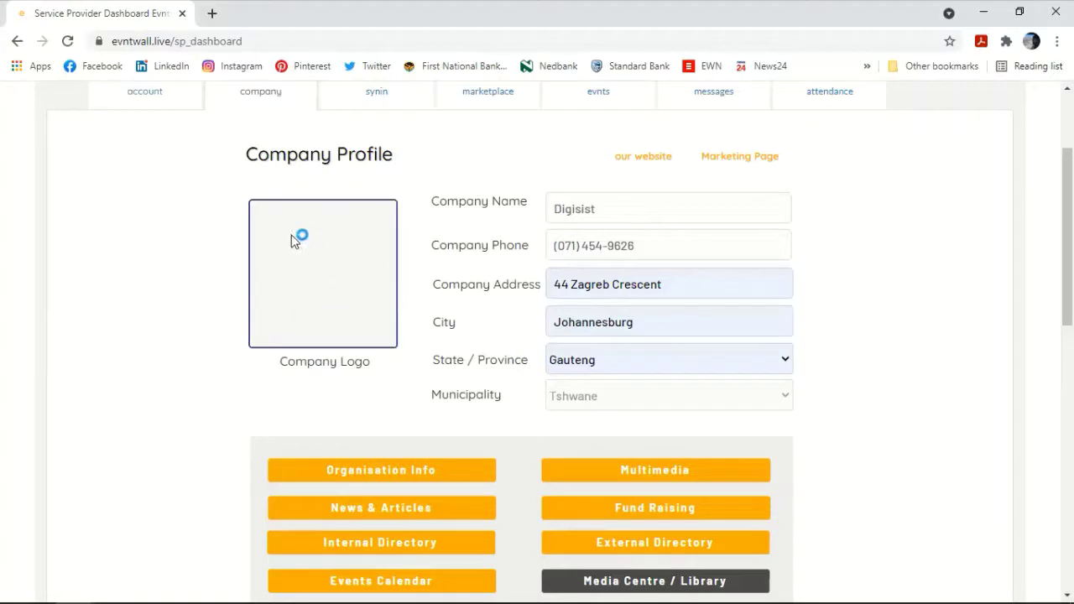
Step: Upload Digisist-Logo-020-1024x443 from Documents > Digisist > Digisist Logo Intros as the company logo
click(350, 289)
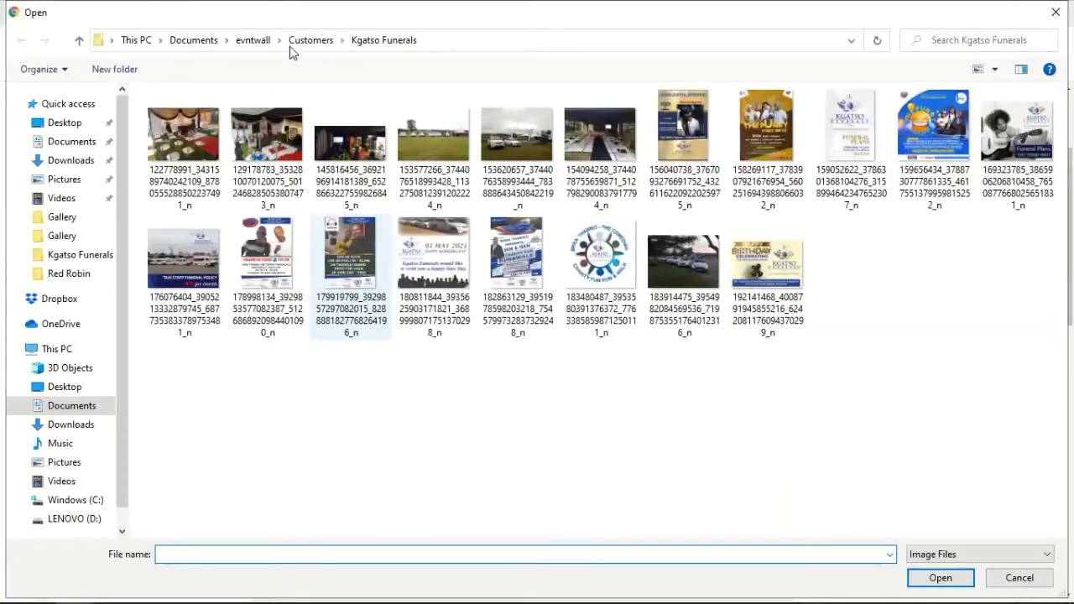
click(248, 42)
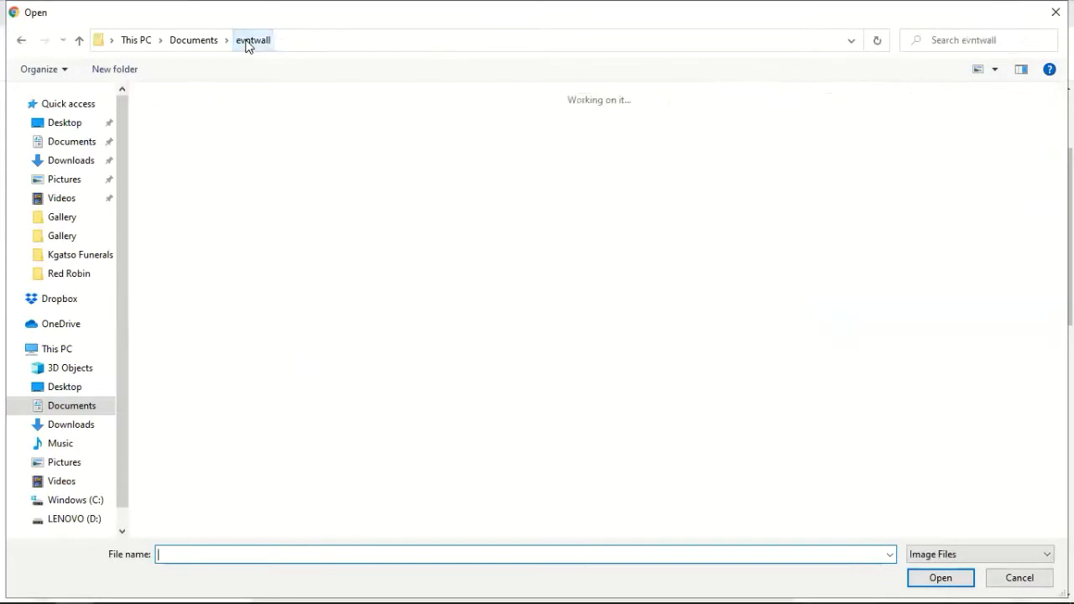
click(193, 41)
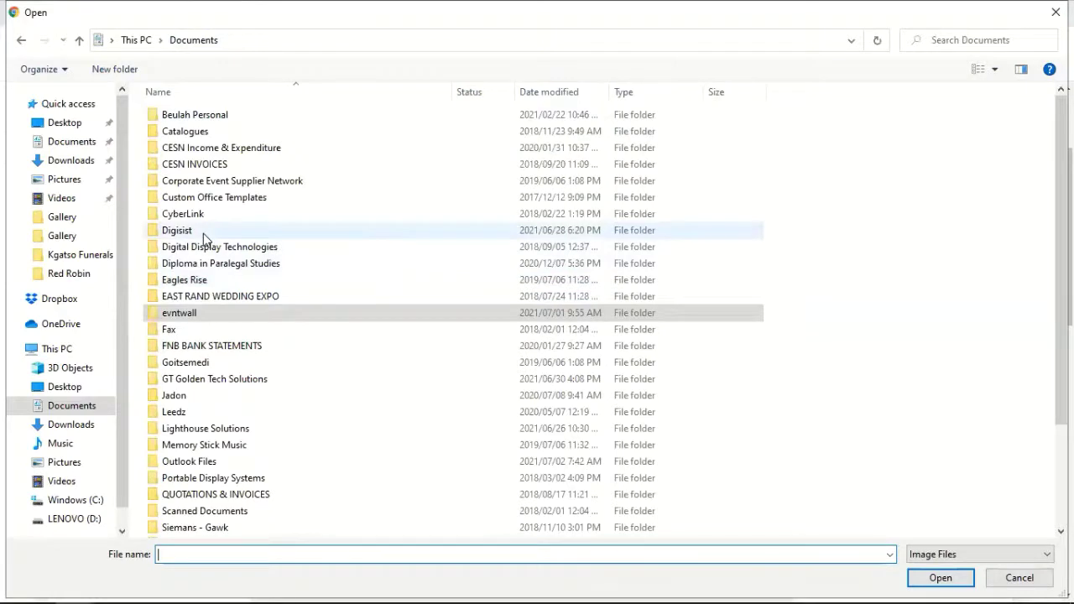
double_click(203, 234)
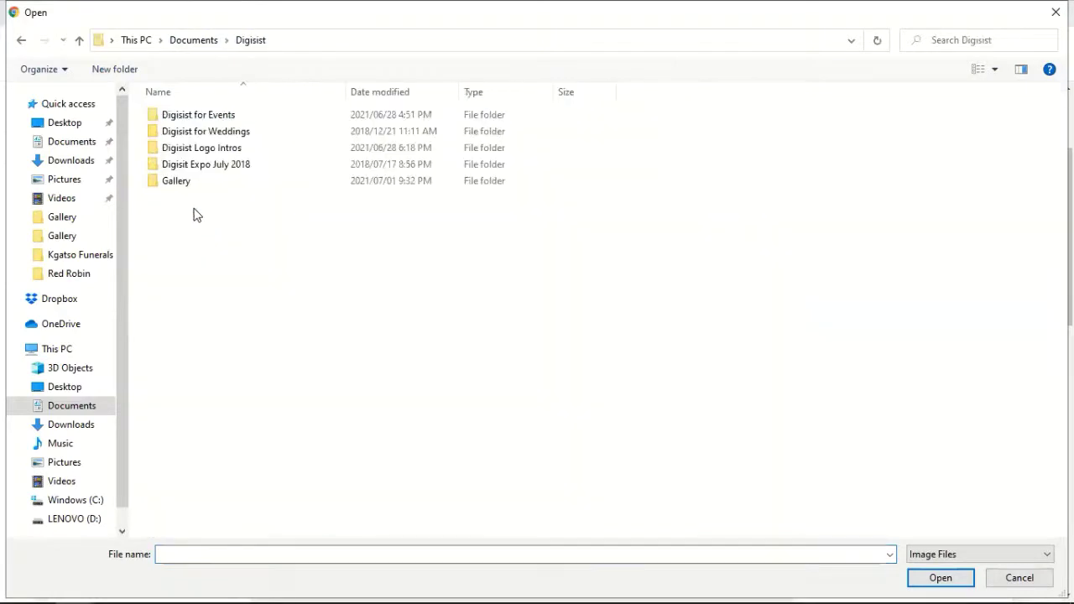
double_click(185, 151)
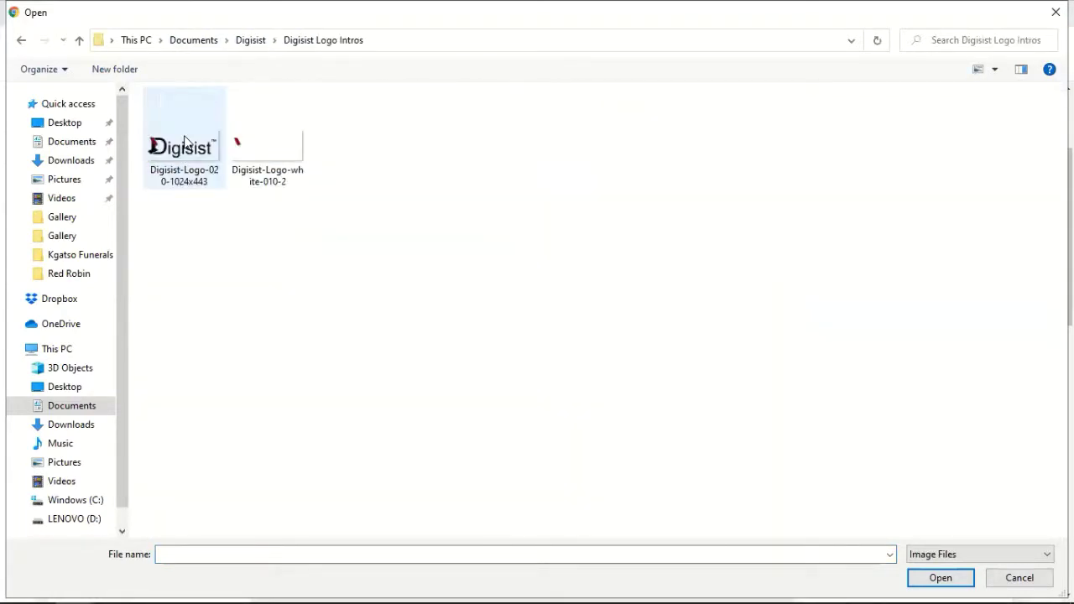
double_click(185, 144)
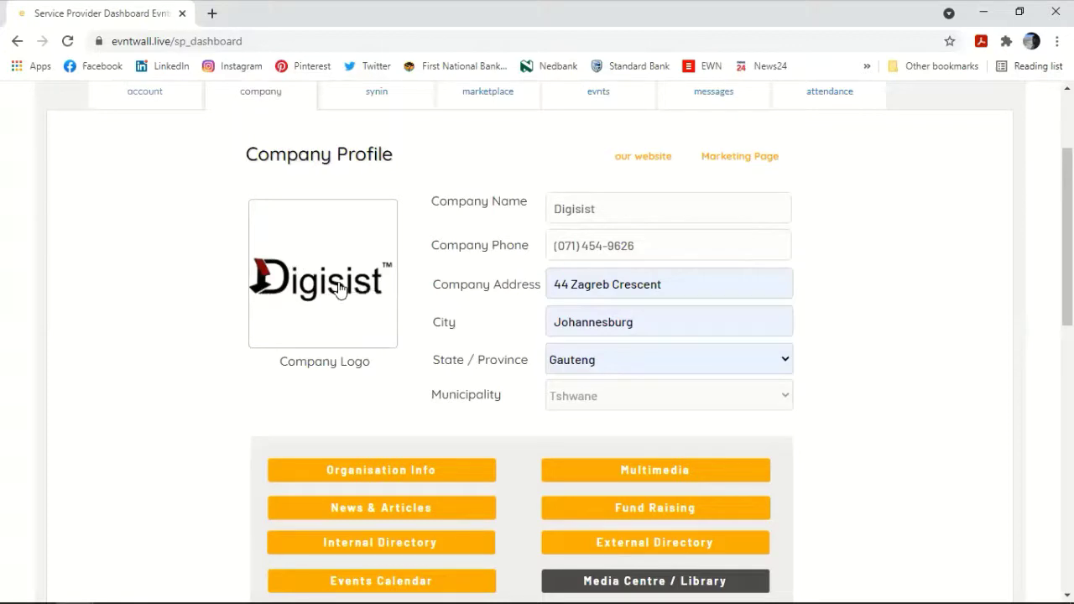
Step: After briefly viewing Organisation Info, open the company's Multimedia settings
scroll(348, 327, down, 2)
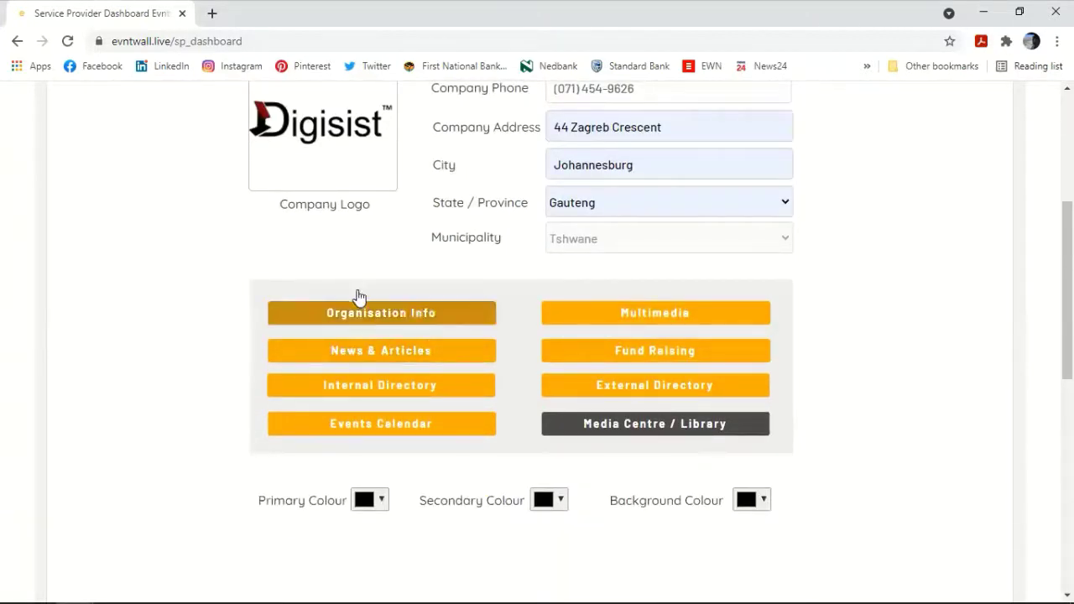
click(421, 322)
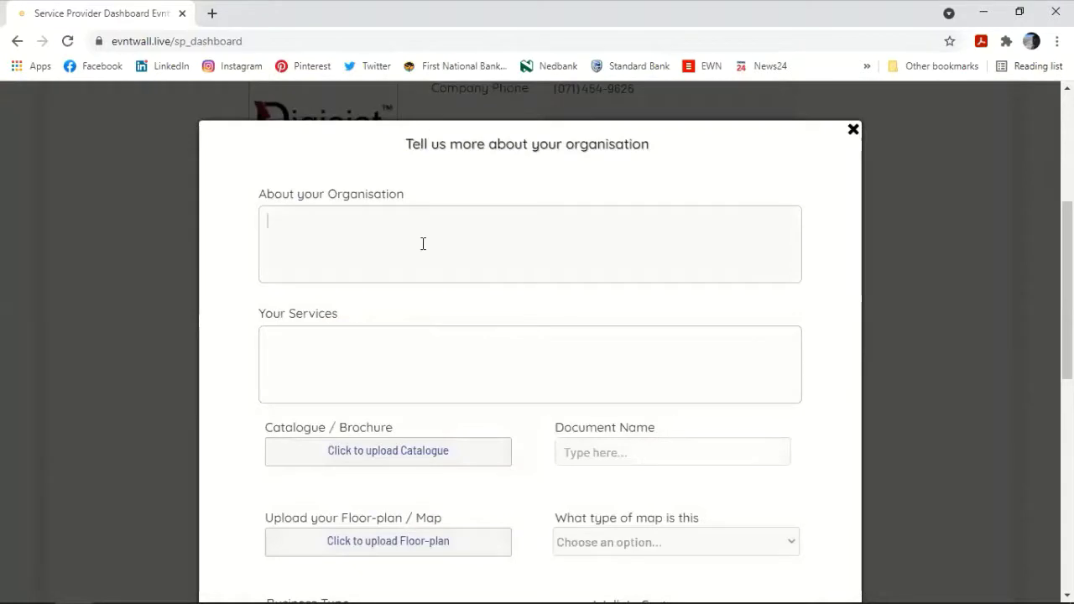
click(852, 131)
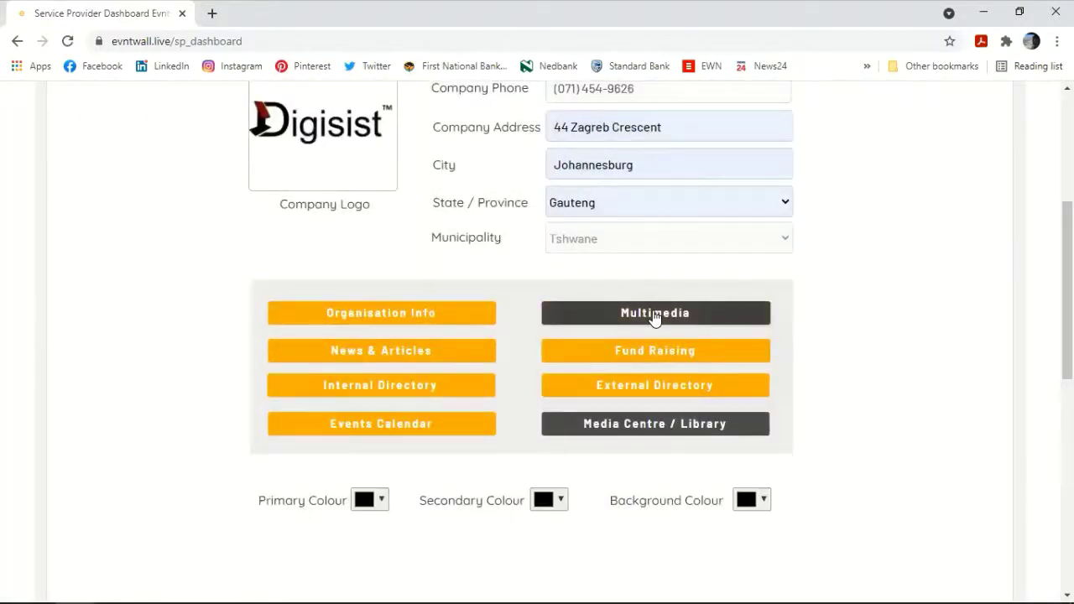
click(654, 314)
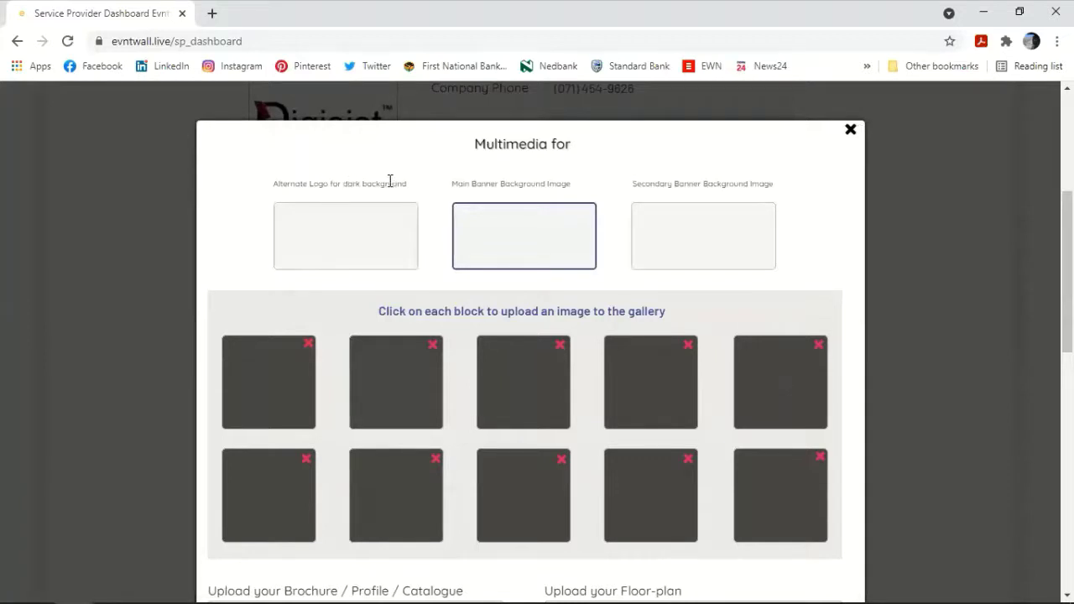
Step: Upload the white Digisist logo as alternate logo and Gallery photos as main and secondary banners
click(356, 243)
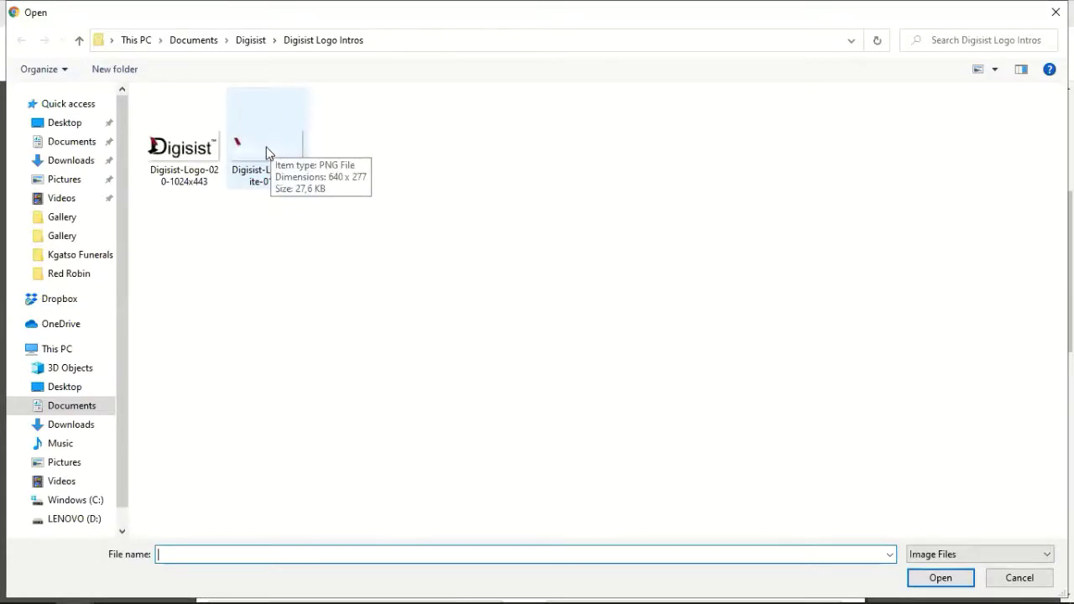
click(266, 148)
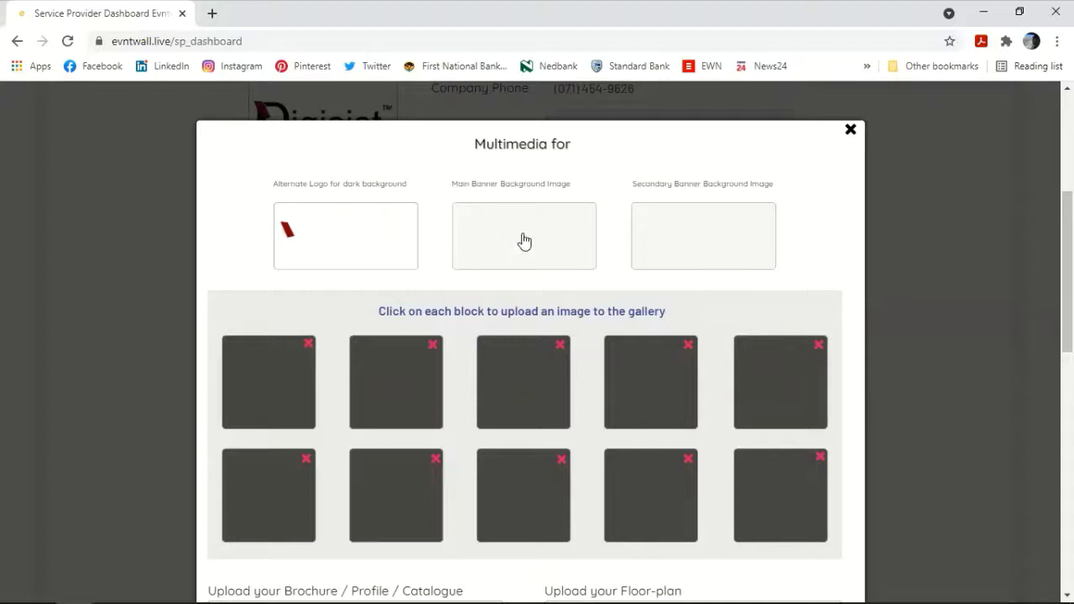
click(521, 235)
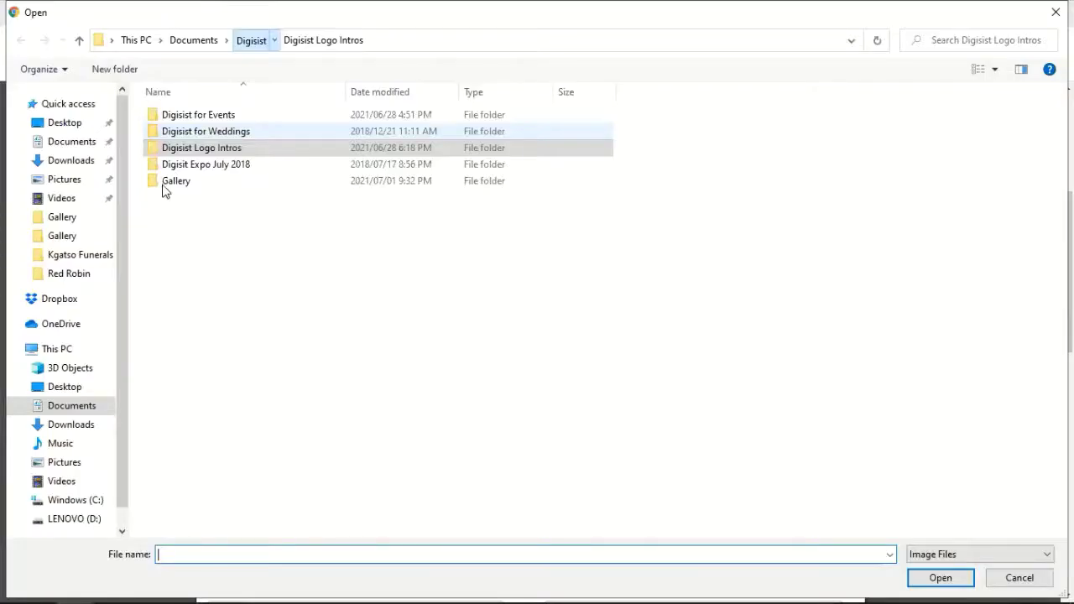
double_click(163, 186)
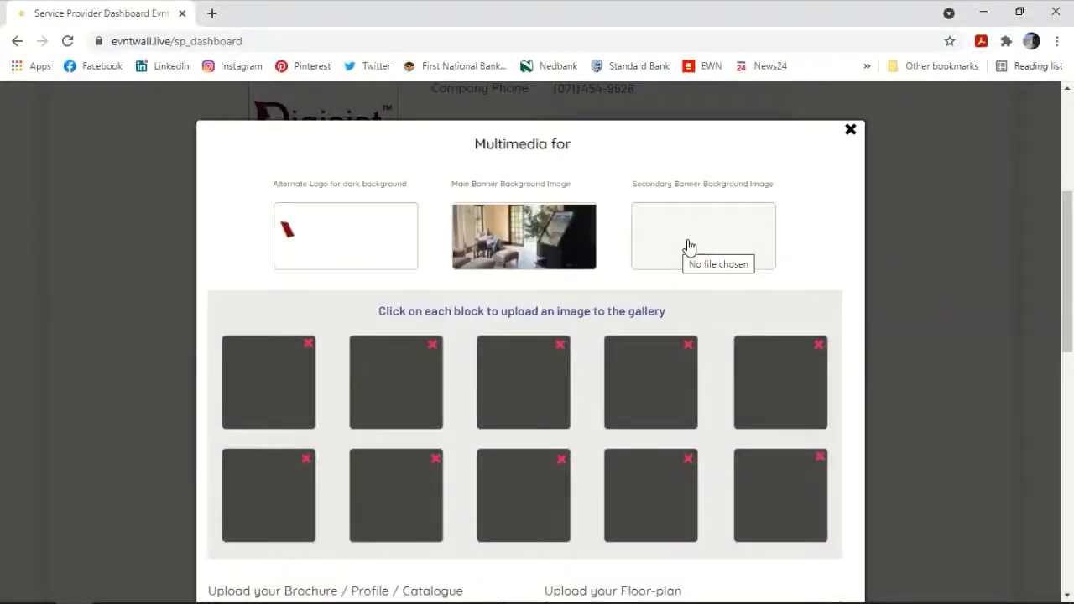
click(689, 246)
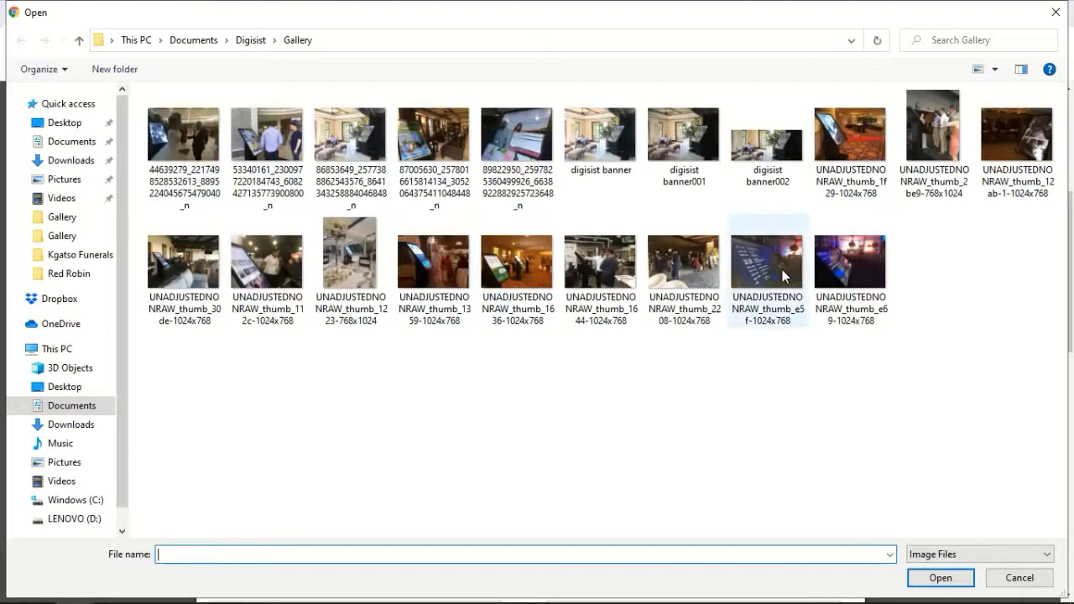
double_click(389, 329)
scroll(295, 297, up, 1)
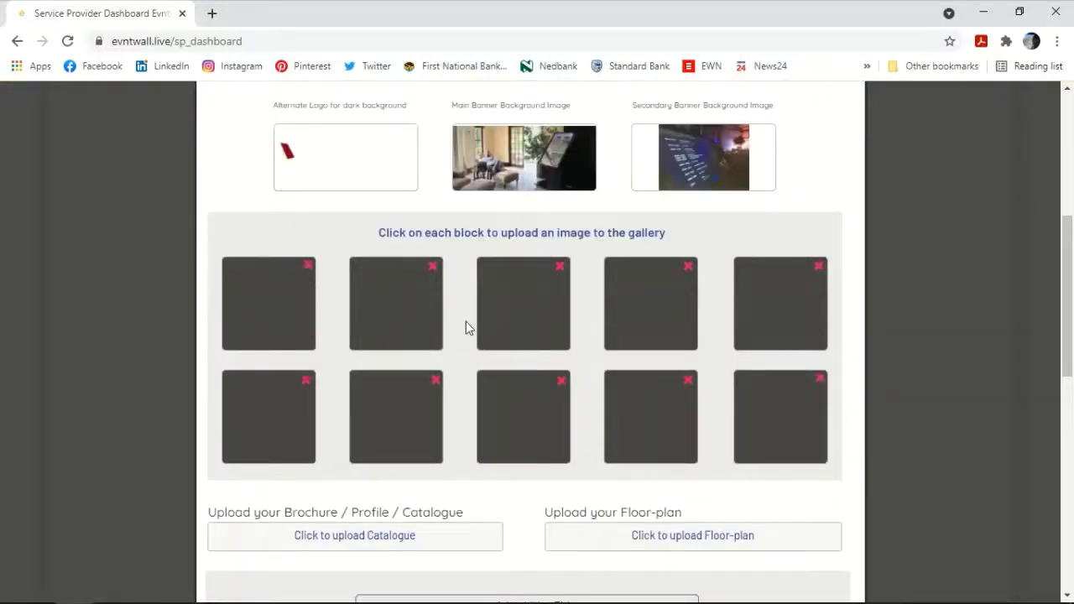
Step: Upload photos from the Digisist Gallery folder into the first row of gallery blocks
click(274, 300)
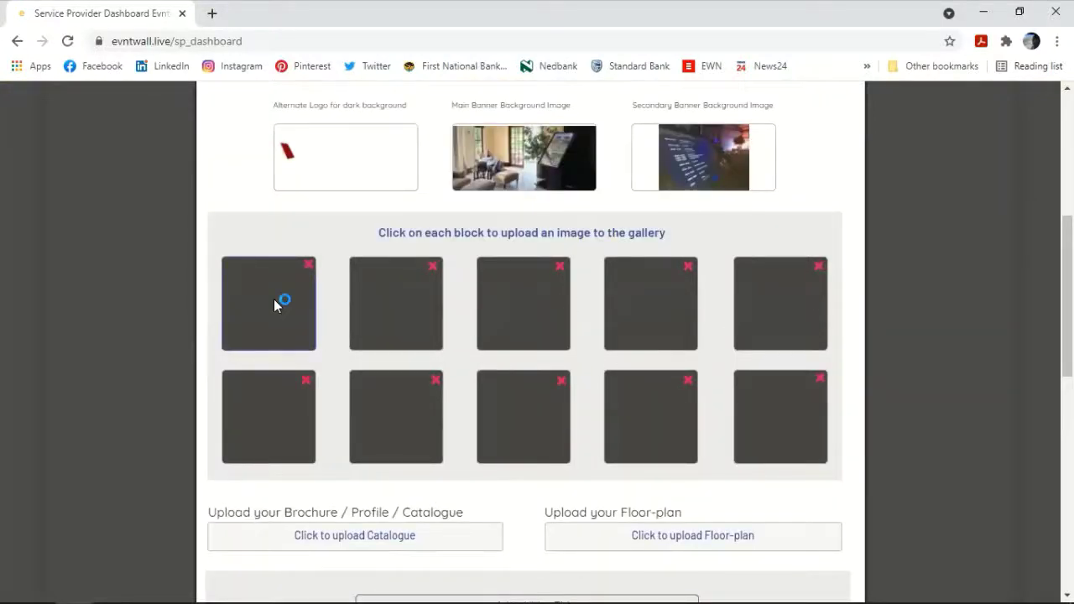
click(394, 310)
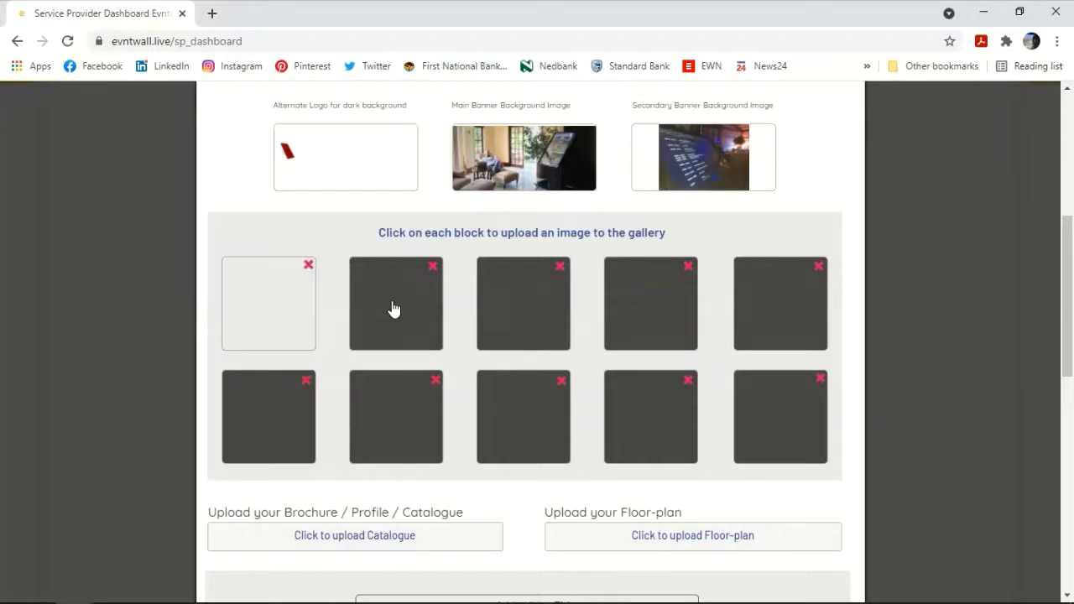
click(393, 308)
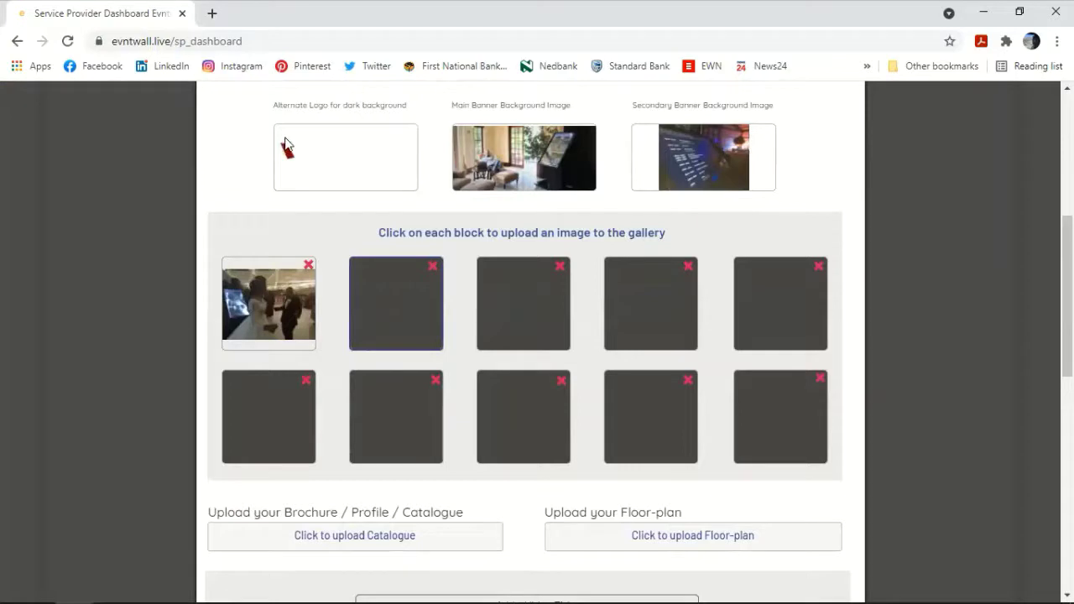
click(531, 312)
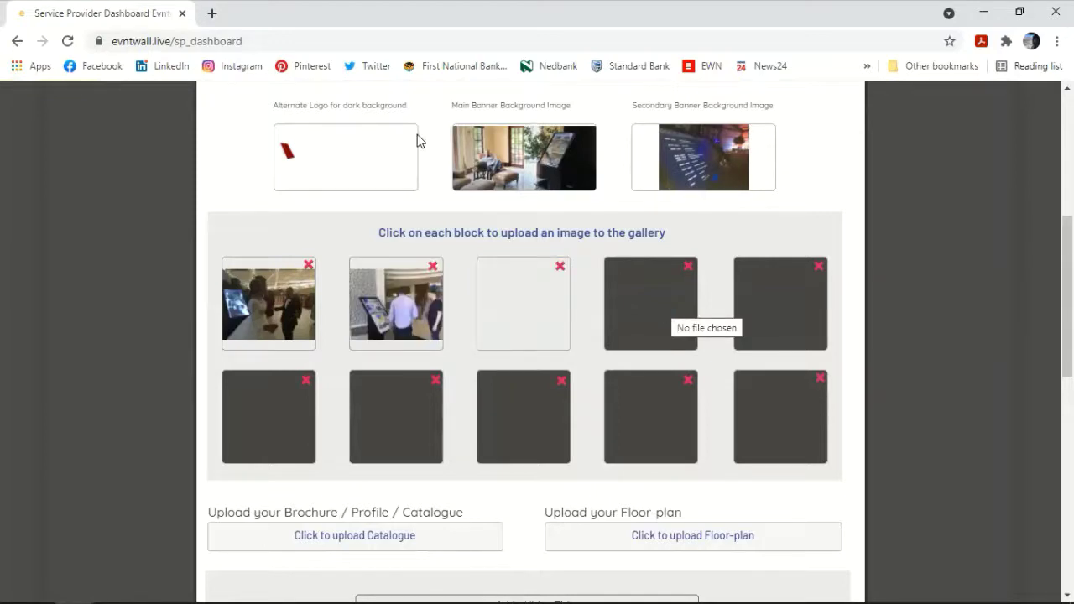
click(504, 153)
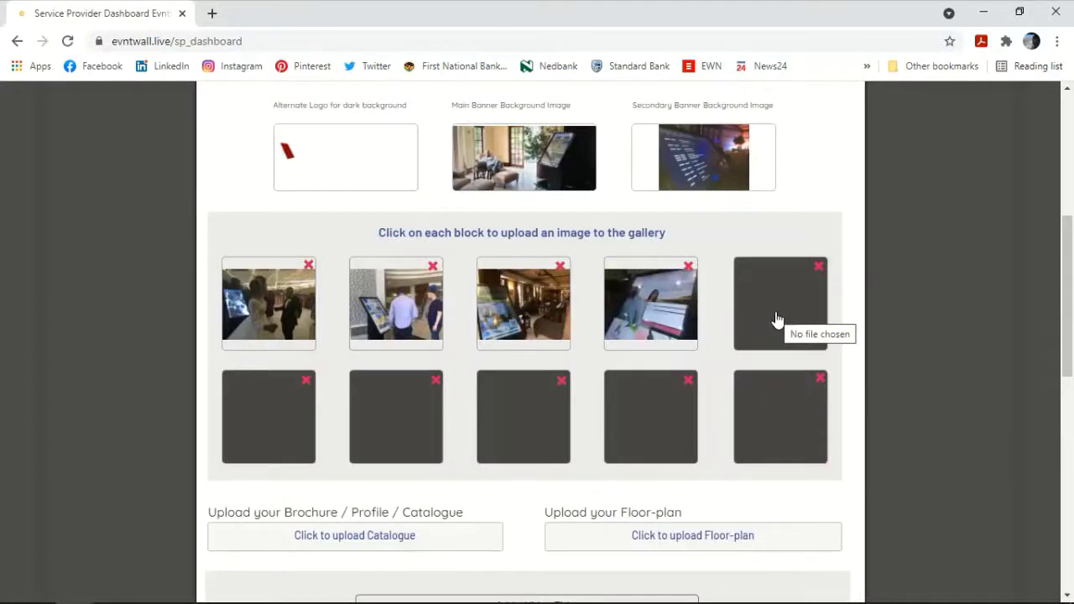
click(777, 319)
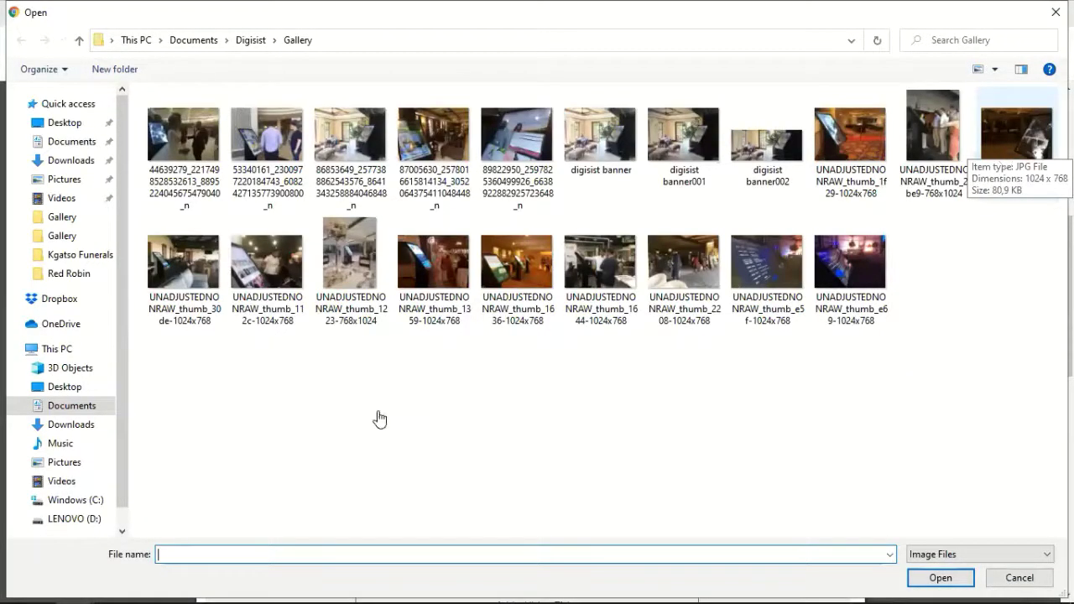
key(Escape)
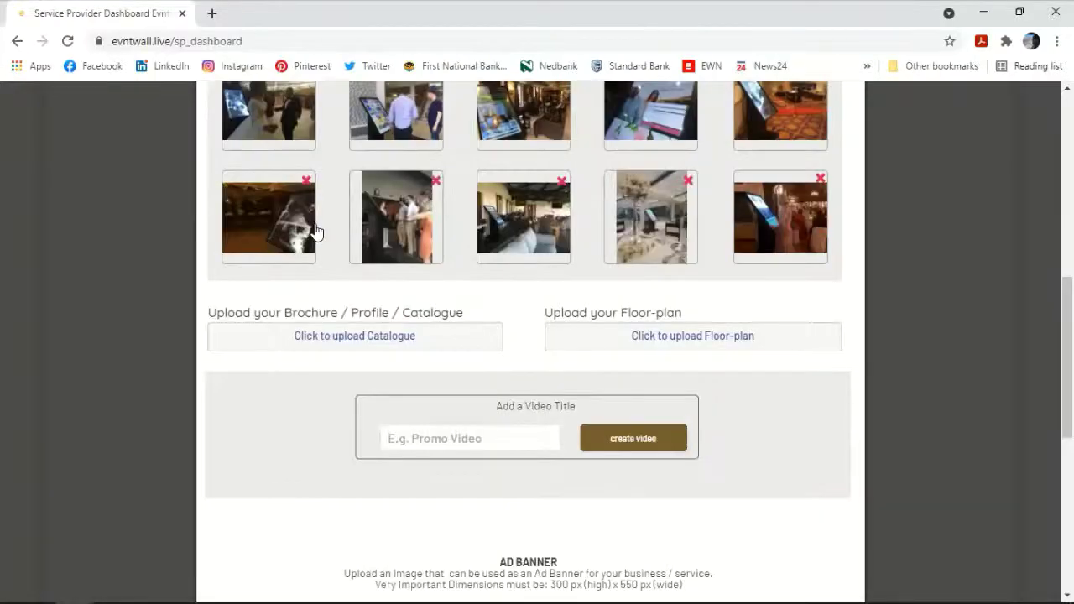
Step: Create a video titled Intro with the URL youtube.com/ertyu2345
scroll(328, 233, down, 2)
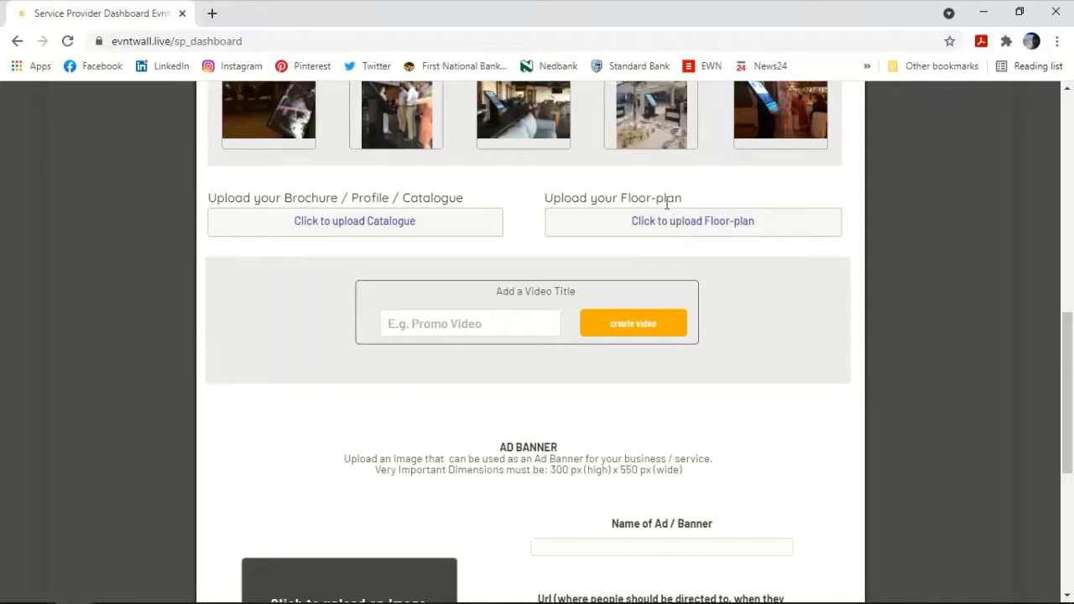
scroll(478, 193, down, 2)
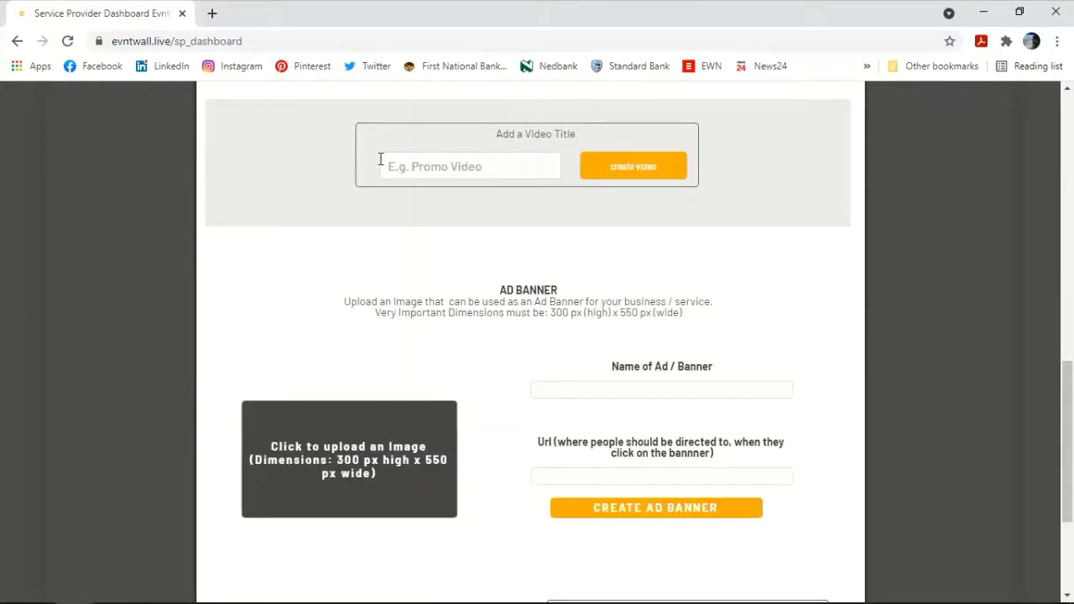
click(437, 165)
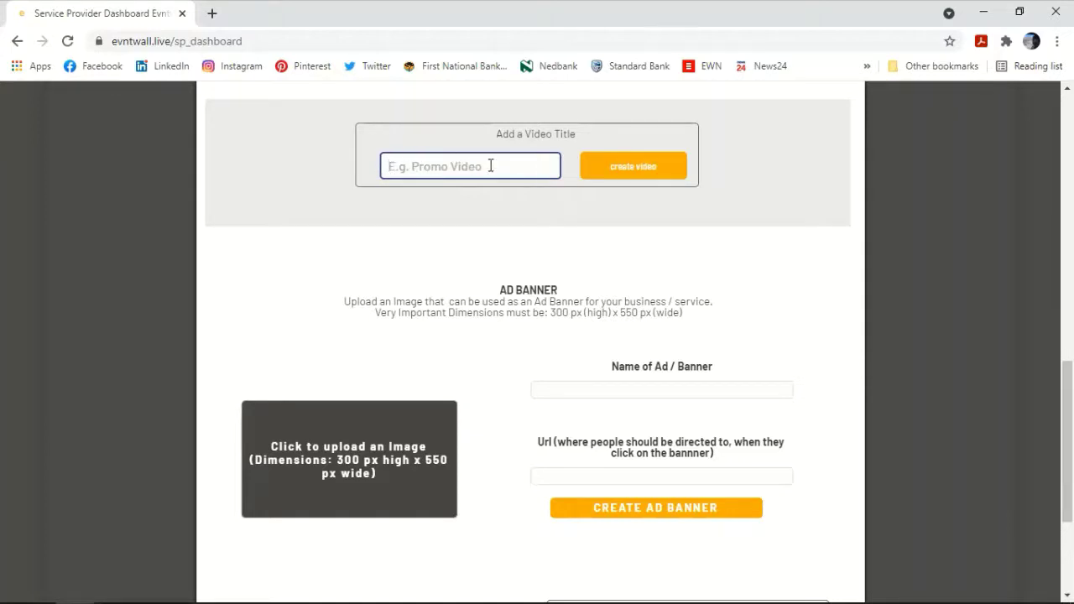
text(Intro)
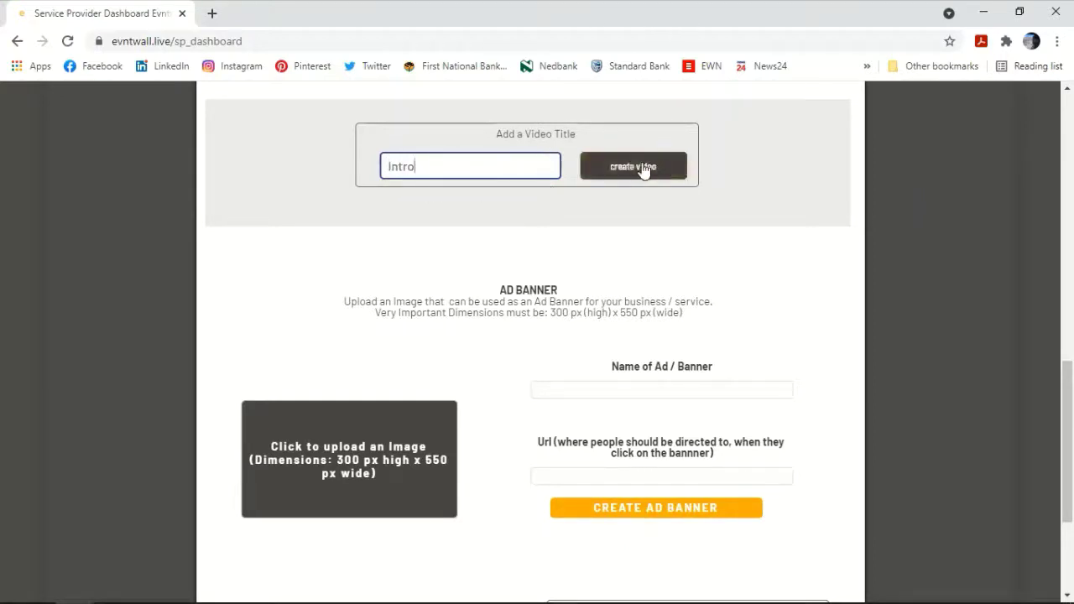
click(643, 168)
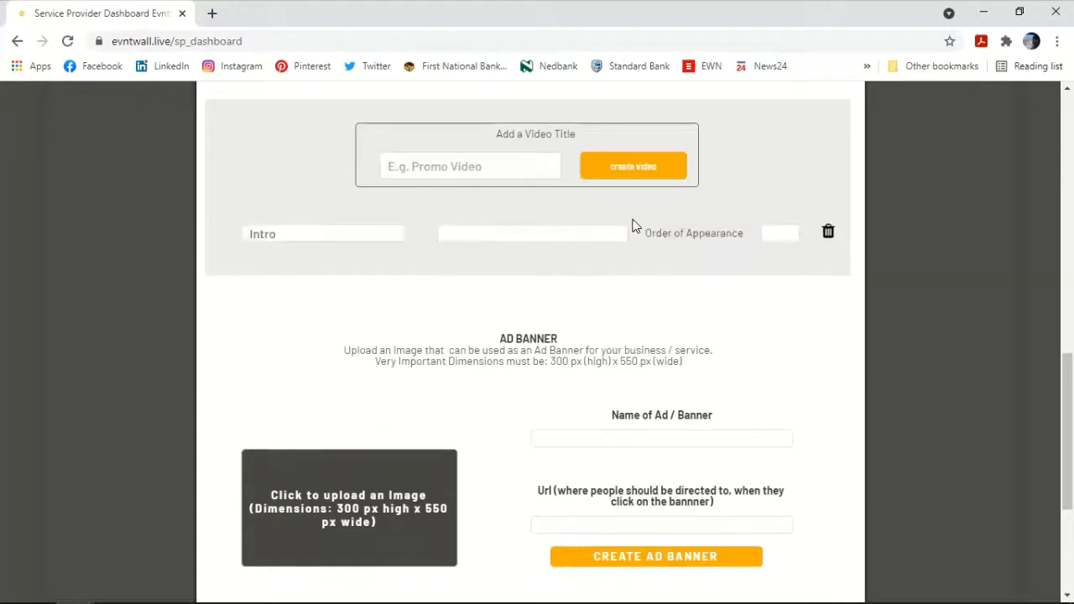
click(536, 233)
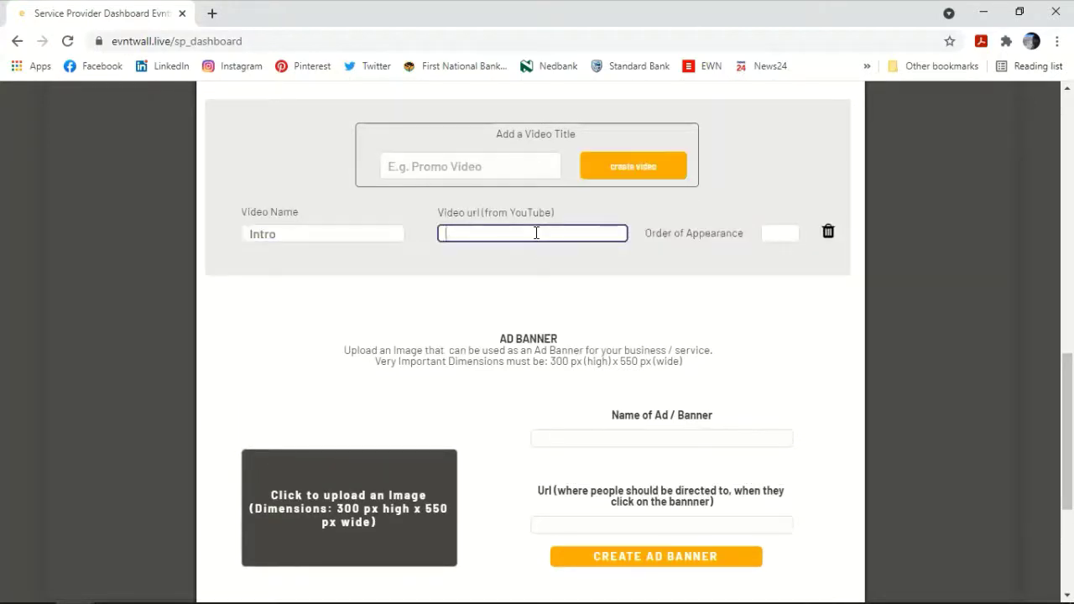
text(youtube.com/ertyu2345)
click(630, 282)
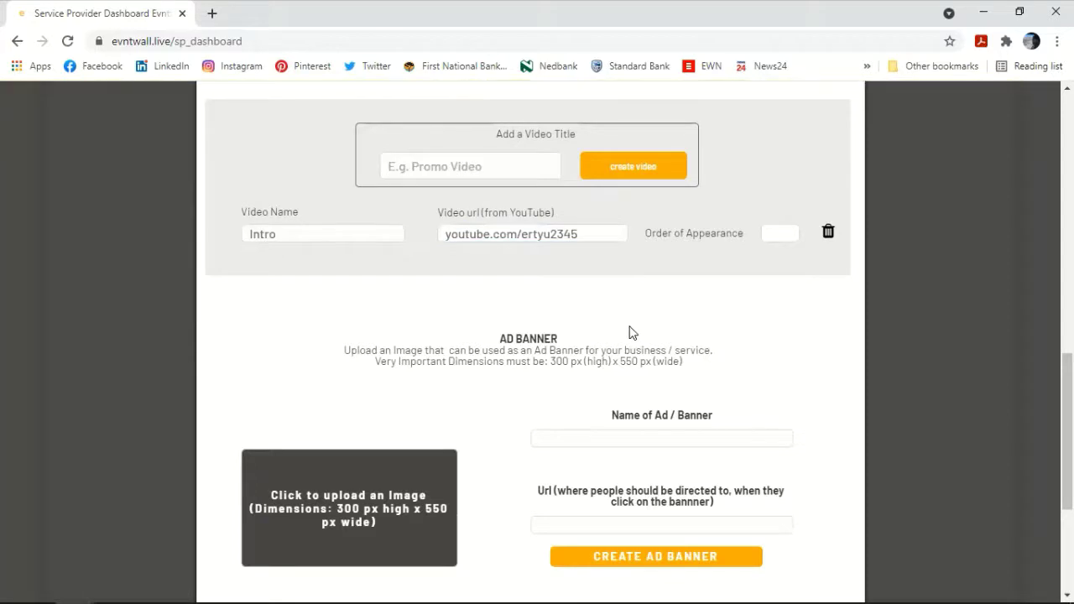
scroll(631, 332, down, 3)
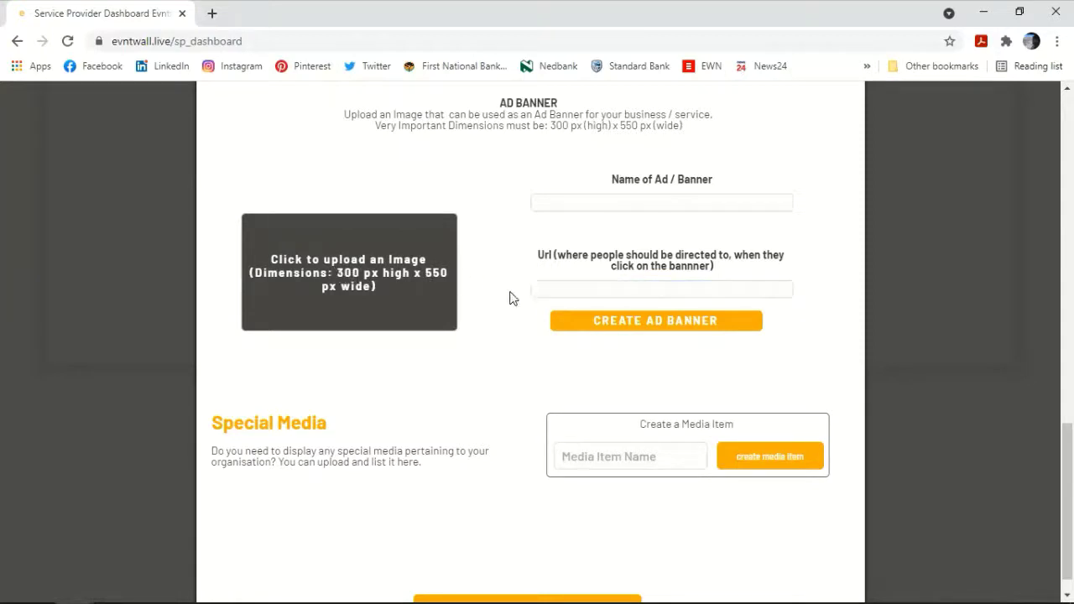
Step: Create a Special Media item named Pricelist and open it for editing
scroll(499, 378, down, 1)
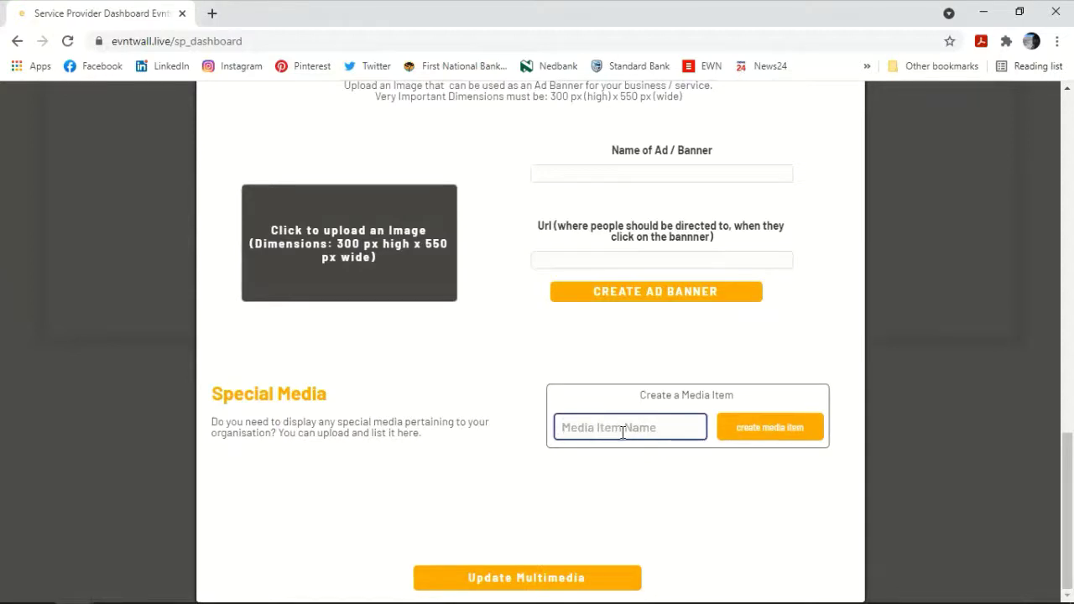
text(Pricelist)
click(776, 428)
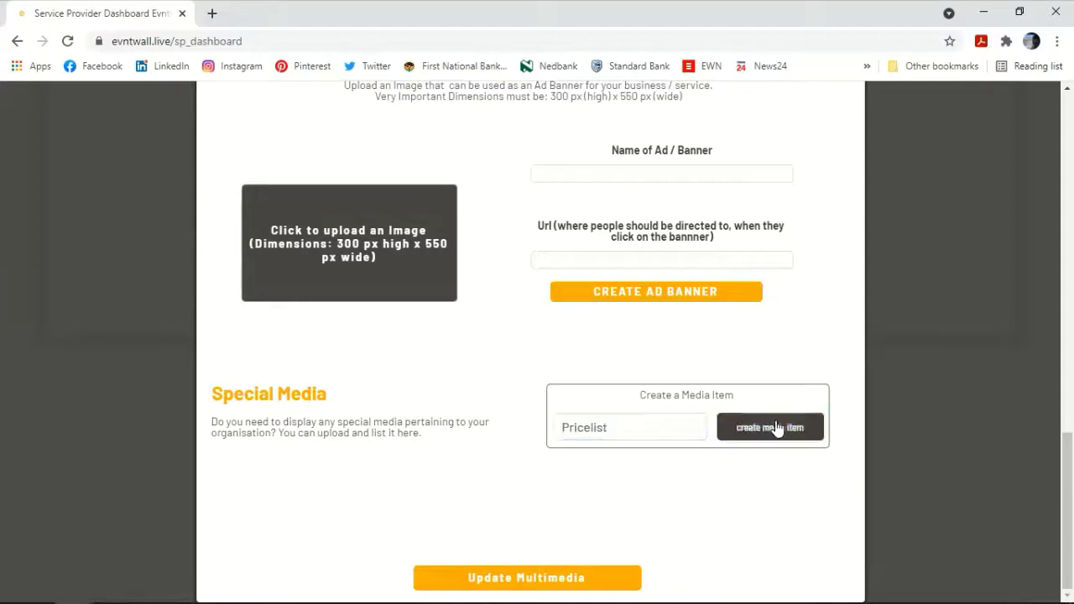
scroll(525, 417, down, 1)
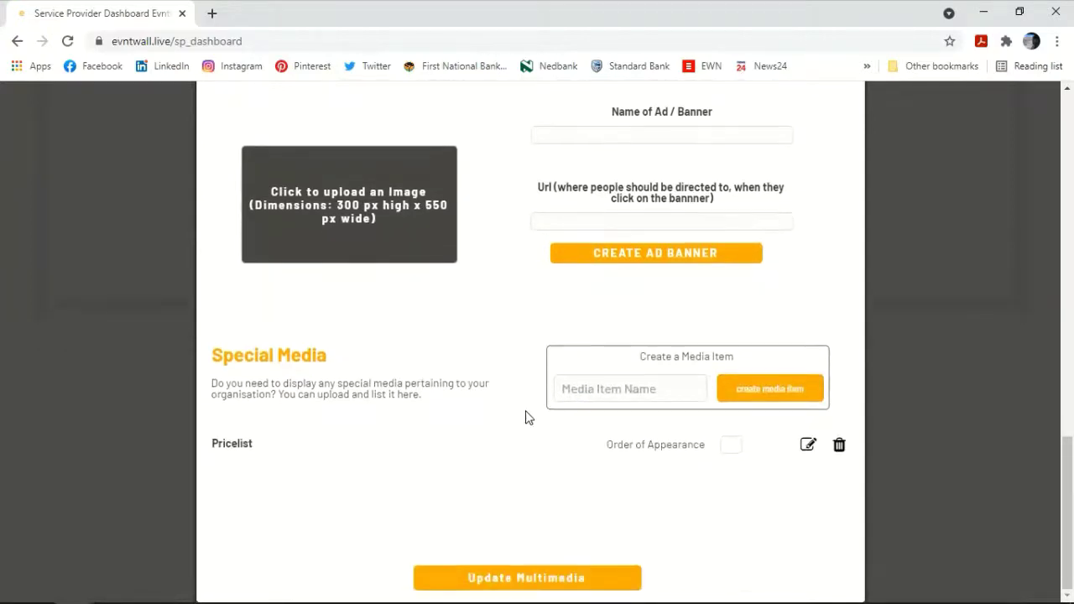
click(805, 447)
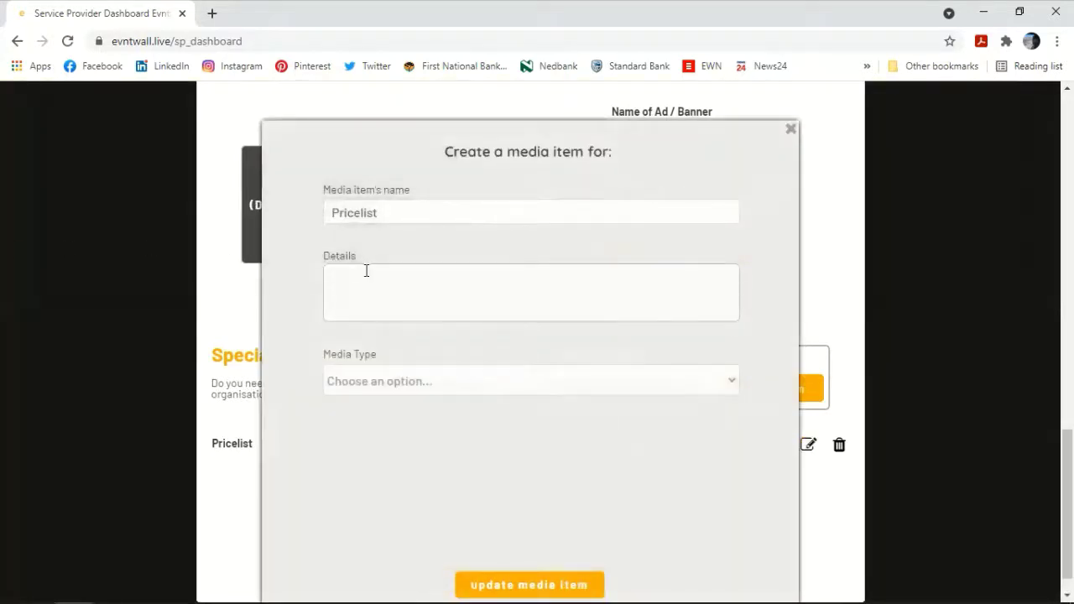
Step: Give Pricelist the details 'View our pricelist', Video Link type and URL youtube.com/12345wsdfg, then save both
text(View our pricelist)
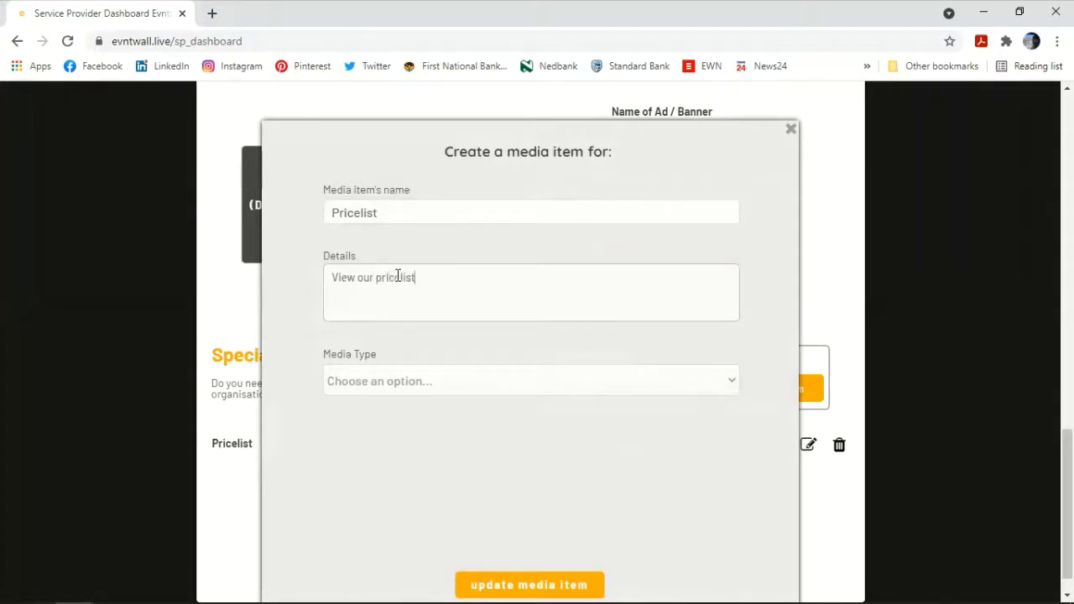
scroll(398, 276, down, 1)
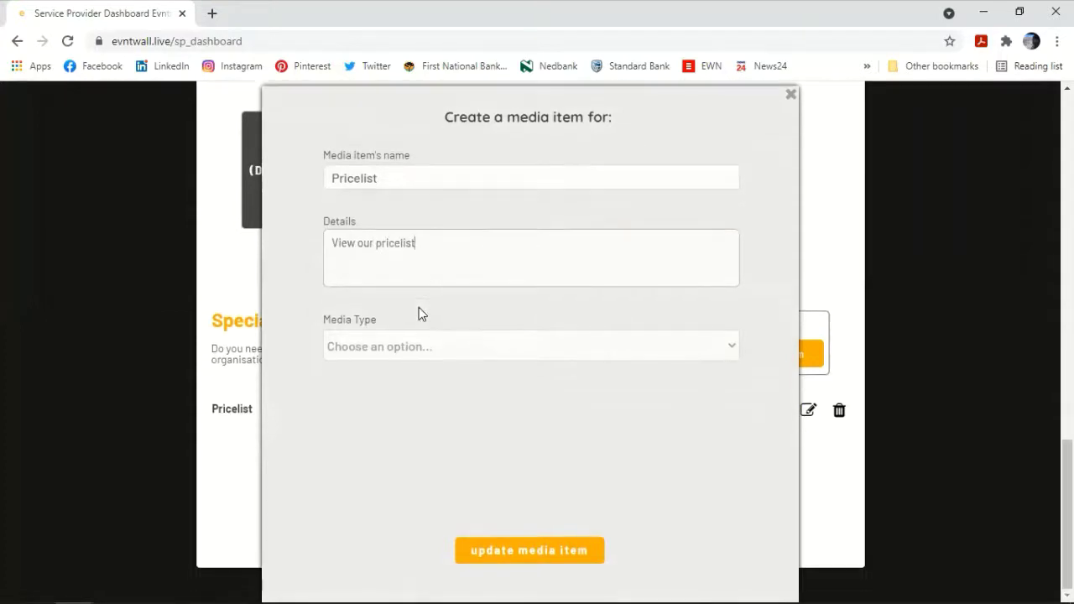
click(403, 356)
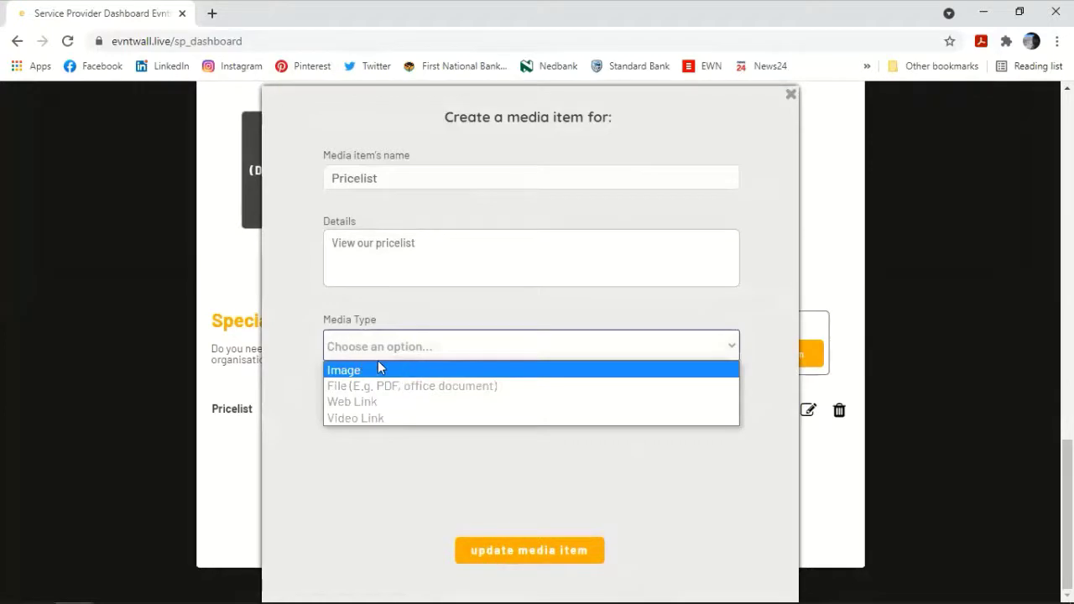
click(390, 417)
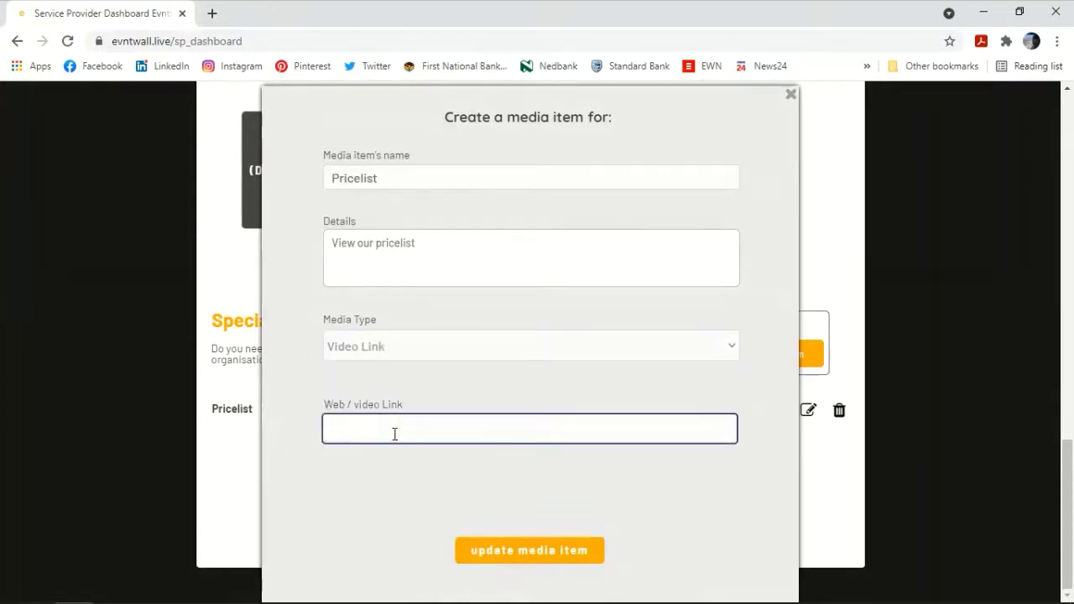
text(youtube.com)
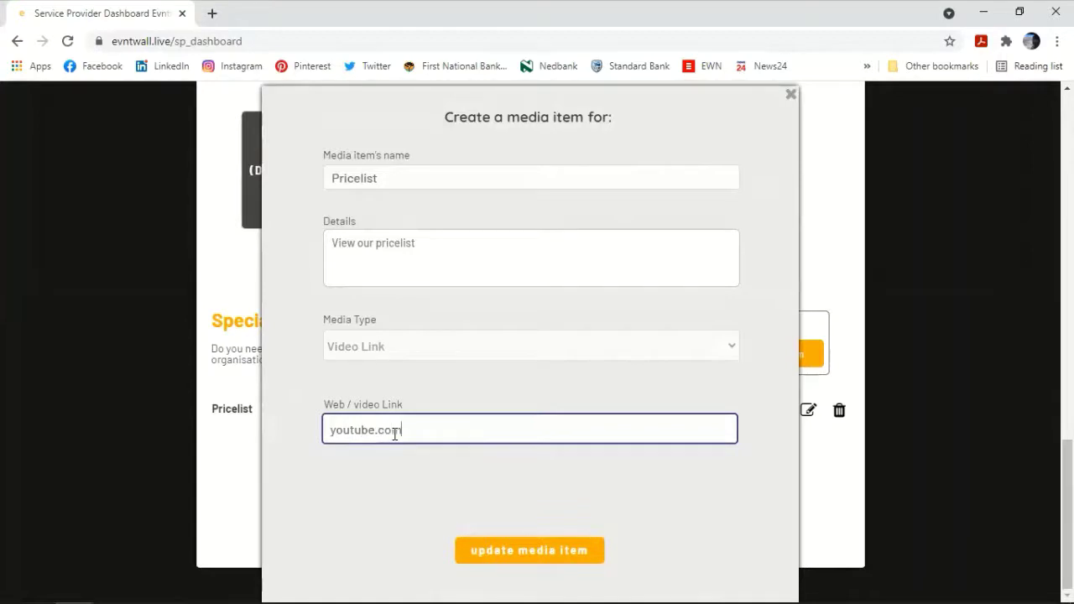
text(/12345wsdfg)
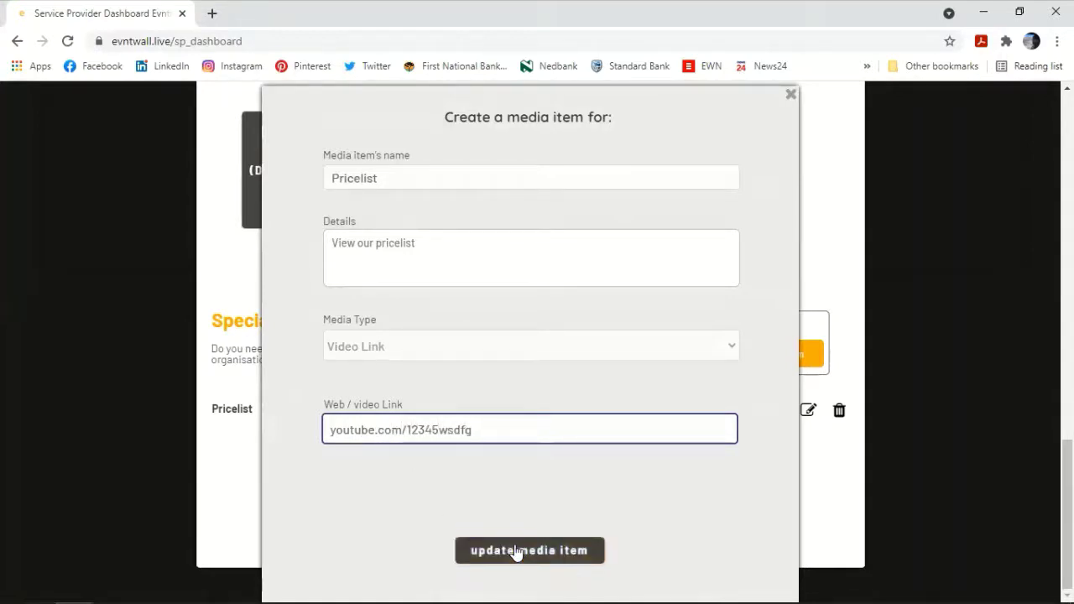
click(515, 551)
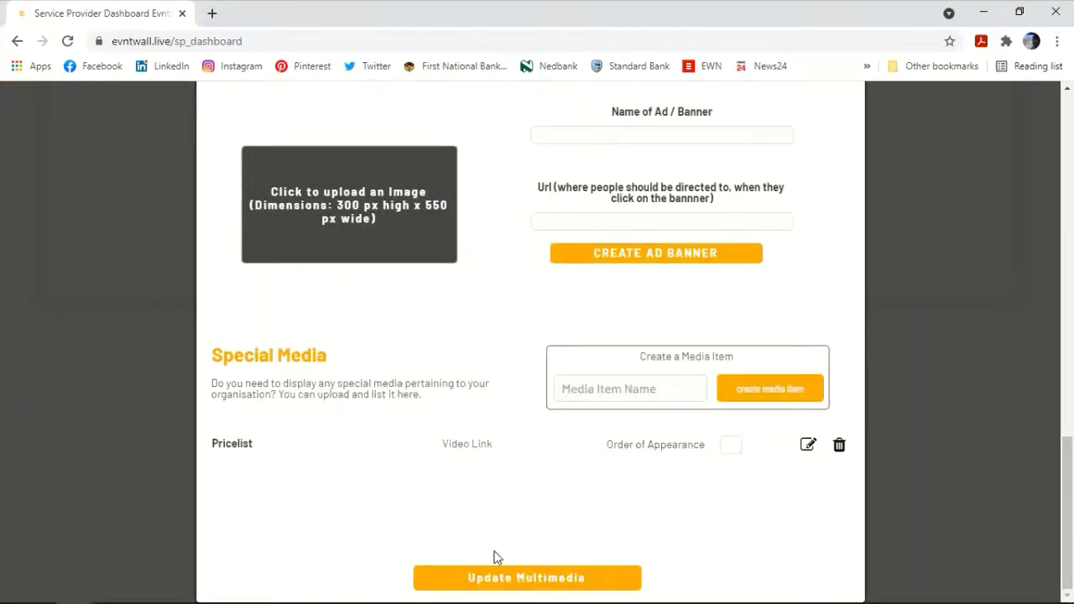
click(492, 583)
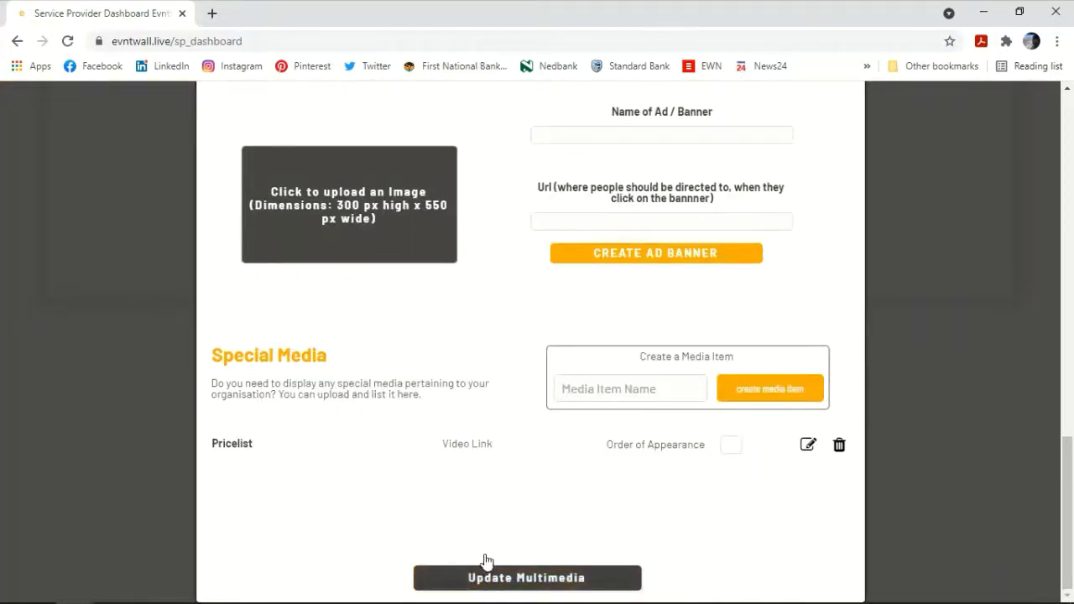
Step: Open Organisation Info and enter 'About my business....' and 'About our services.....' as descriptions
scroll(471, 380, up, 8)
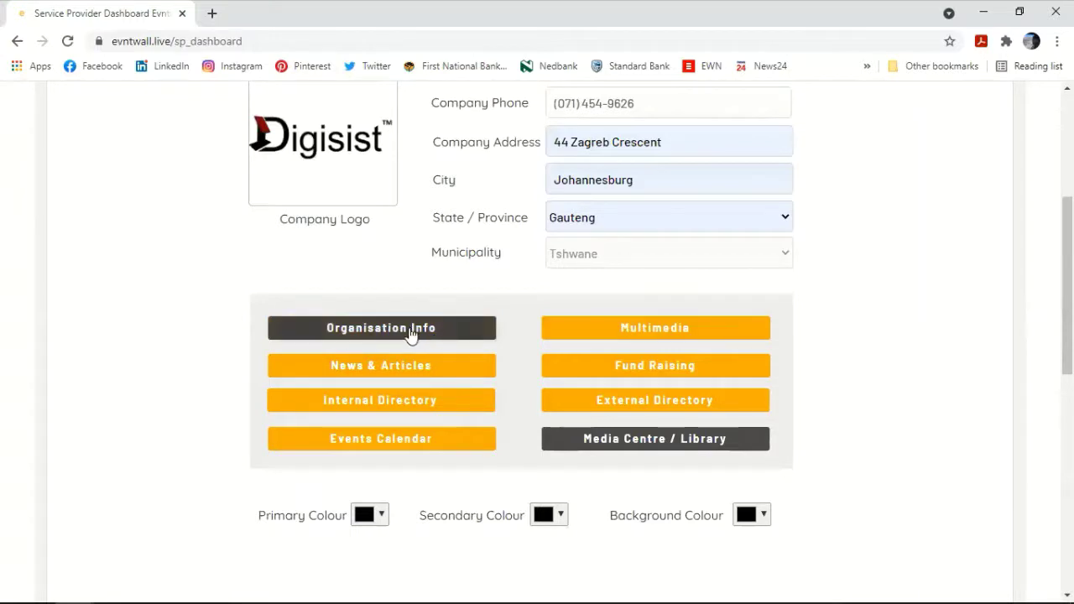
click(378, 329)
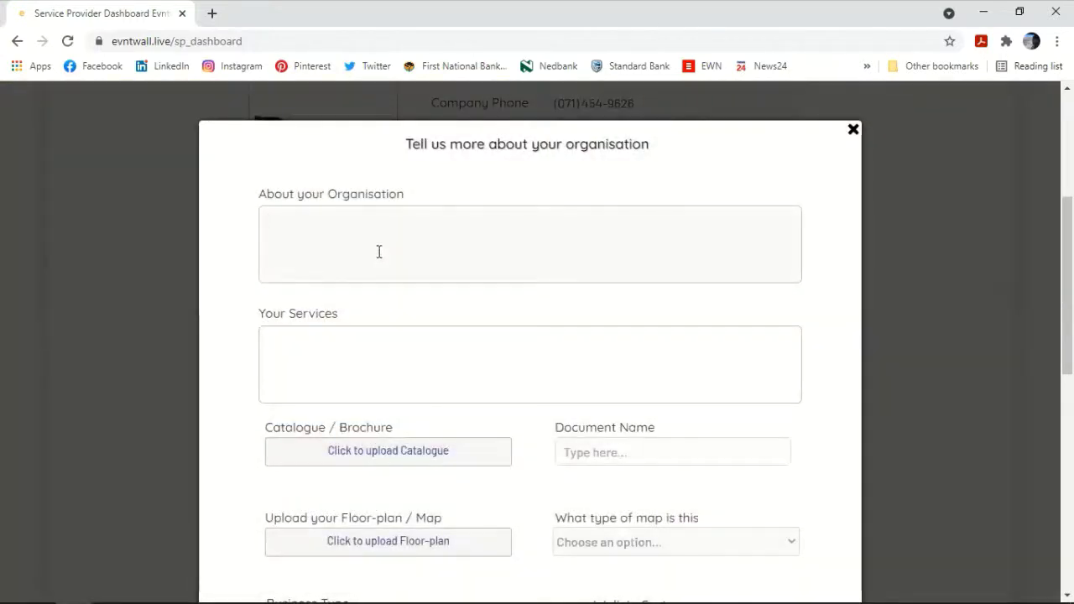
text(About my busin)
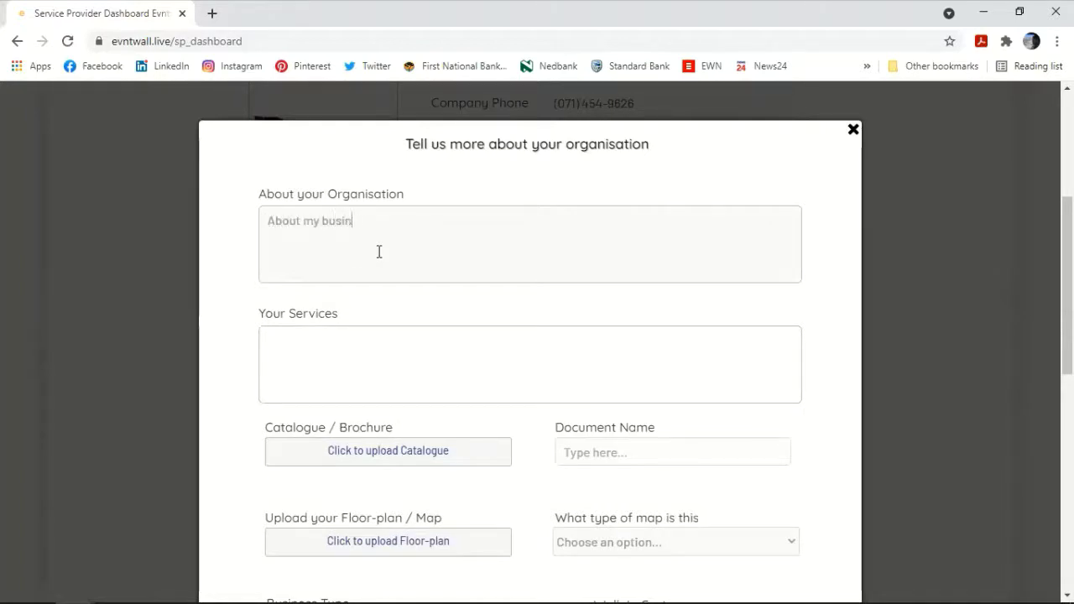
text(ess....)
text(About our s)
text(ervices)
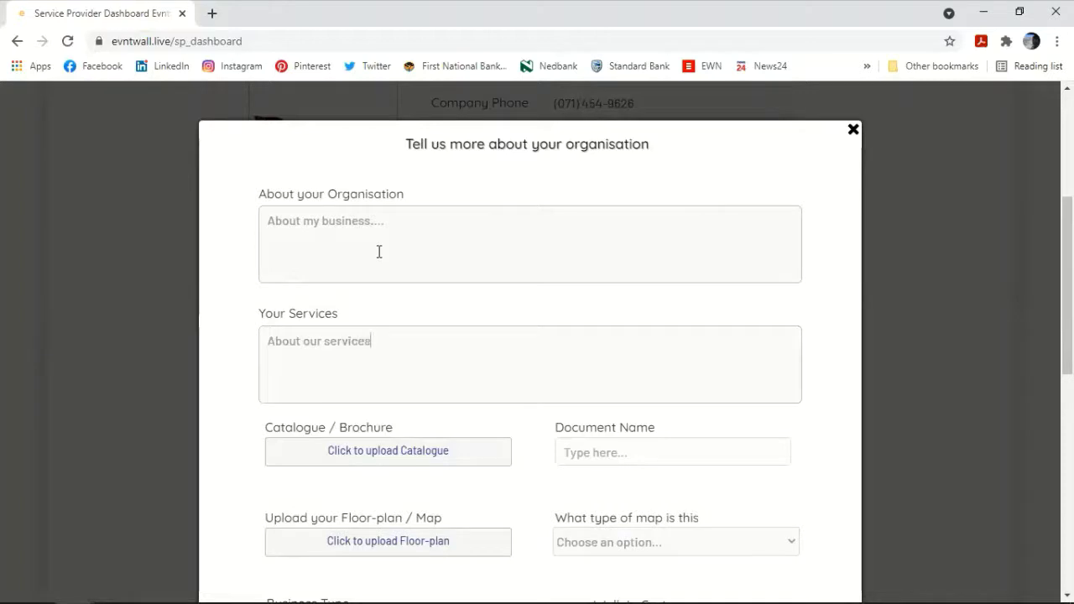
text(.....)
scroll(446, 470, down, 3)
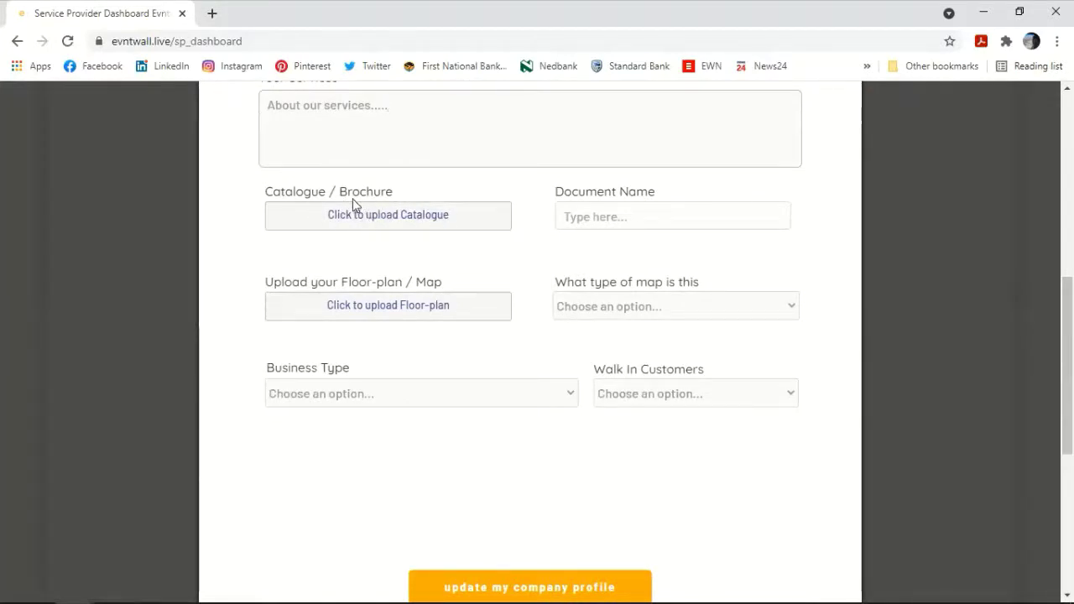
Step: Name the document 'Prospectus', leaving the map type unset
click(605, 217)
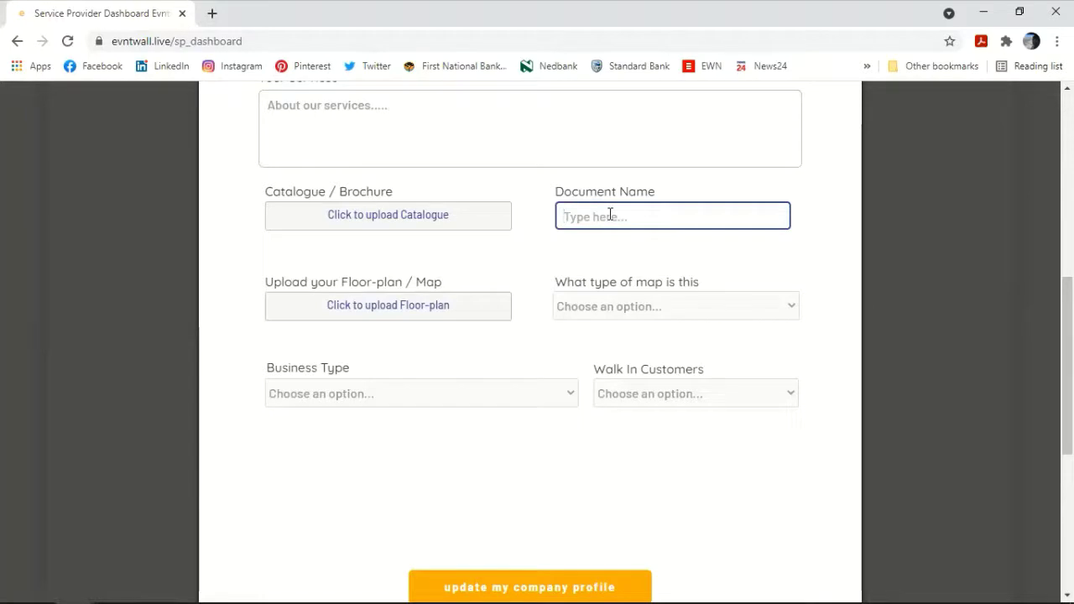
text(Prospectus)
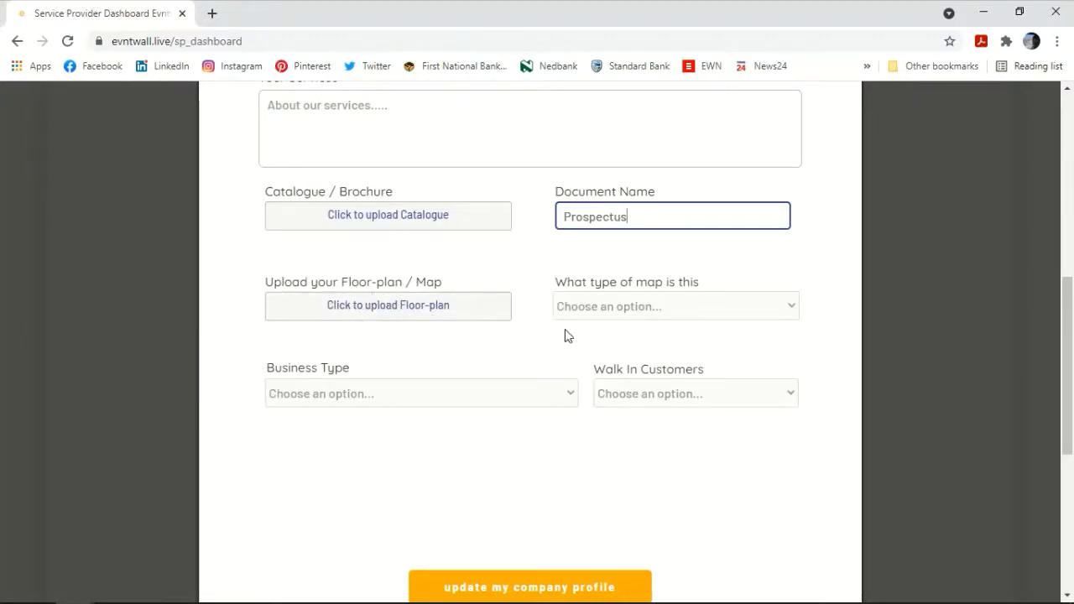
click(652, 313)
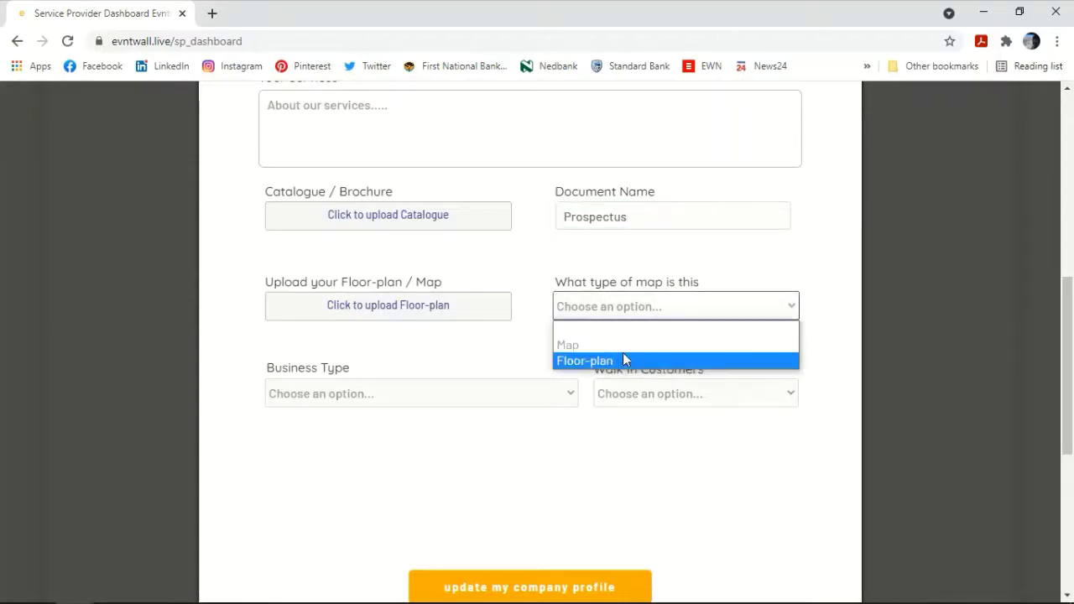
click(466, 393)
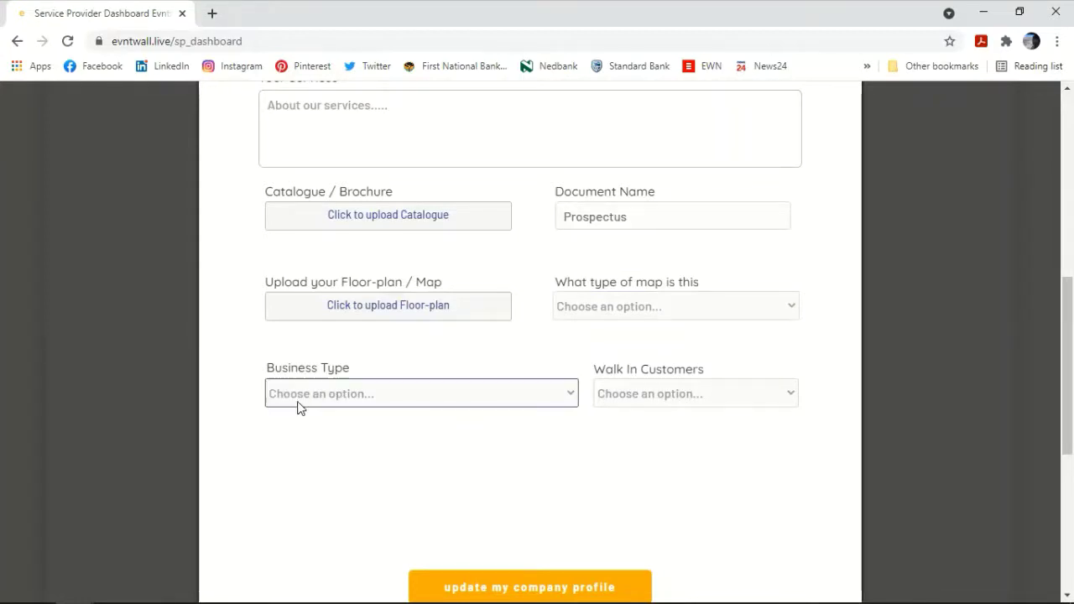
Step: Set the business type to Hospitality & Events
click(396, 396)
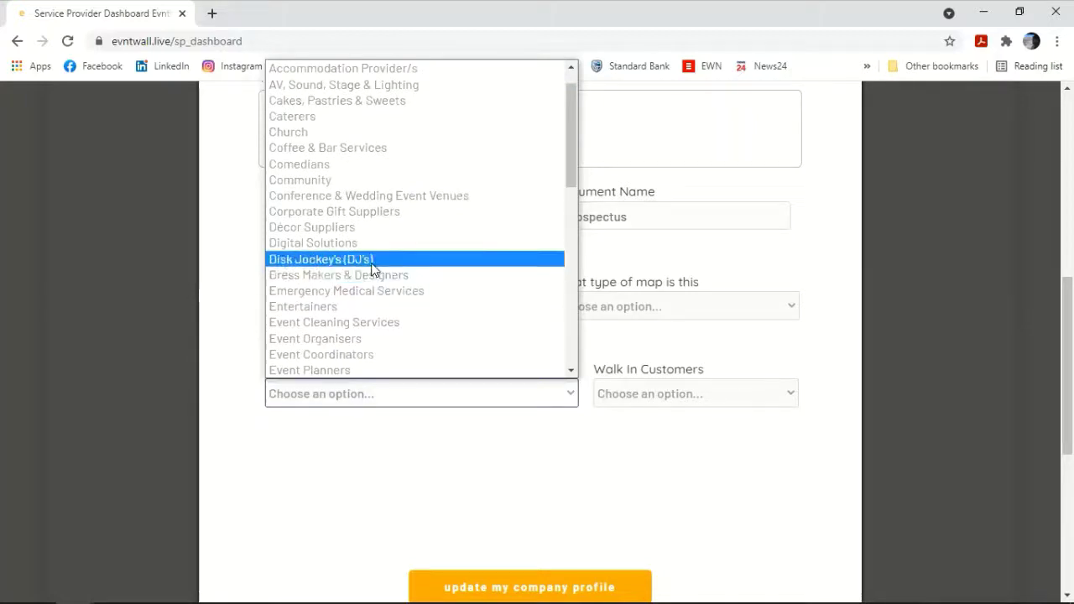
scroll(373, 267, down, 6)
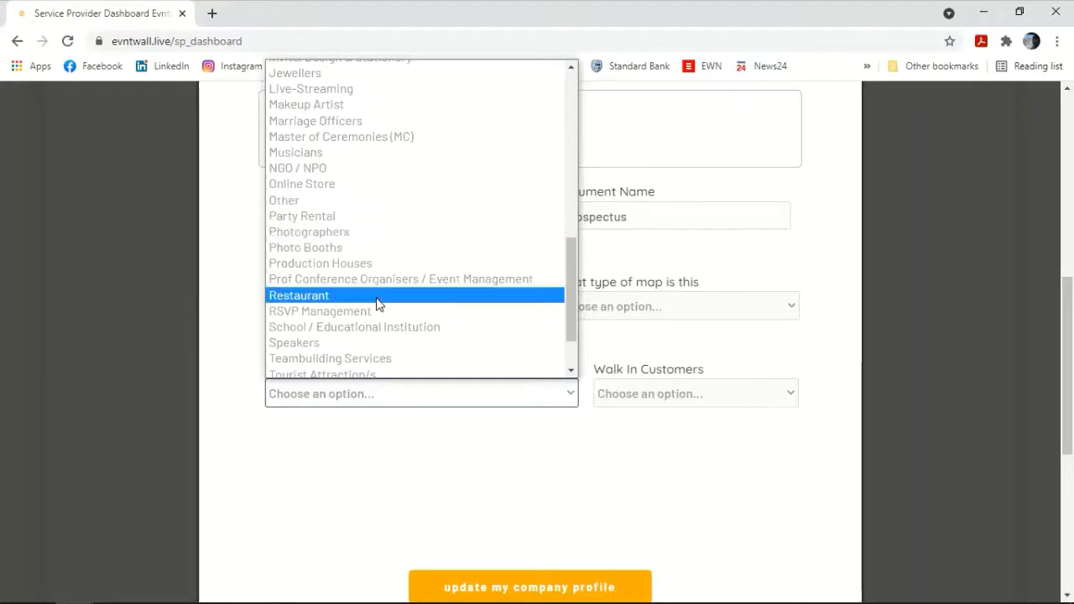
scroll(384, 315, down, 2)
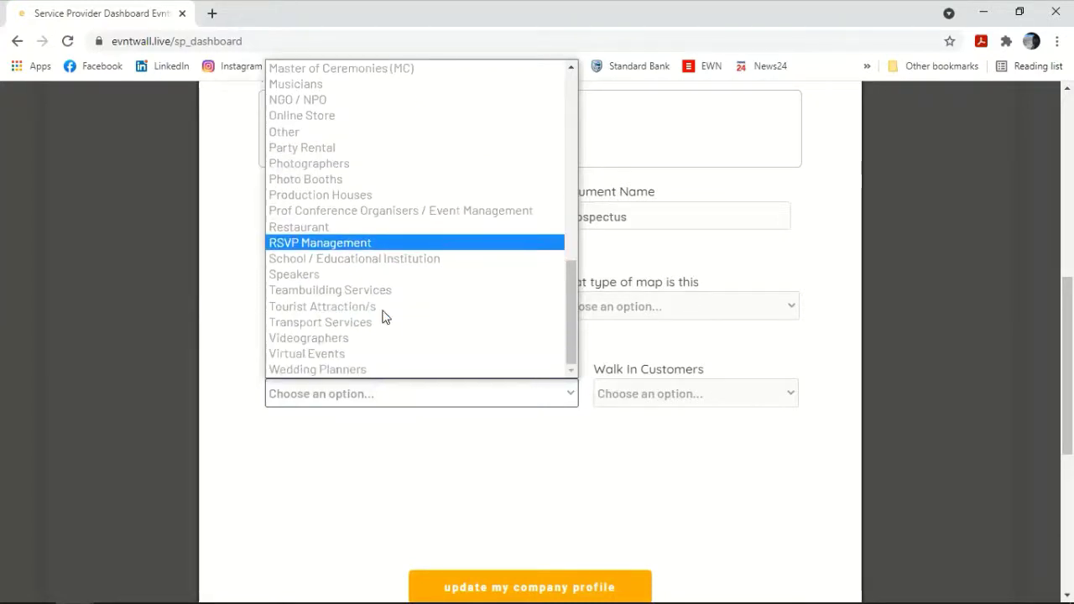
scroll(383, 314, up, 10)
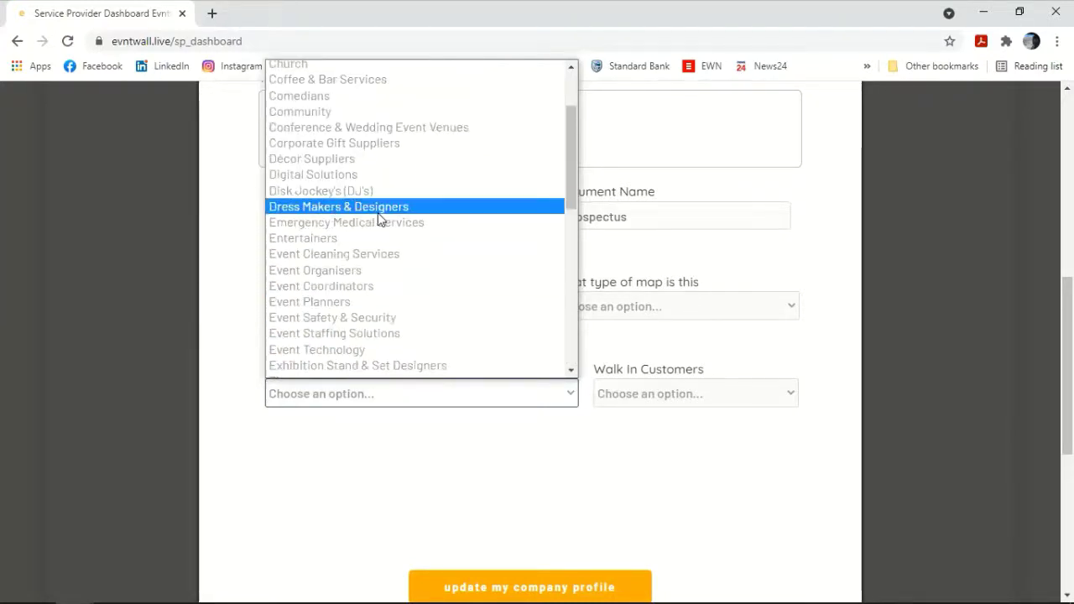
scroll(389, 219, up, 3)
scroll(389, 227, down, 4)
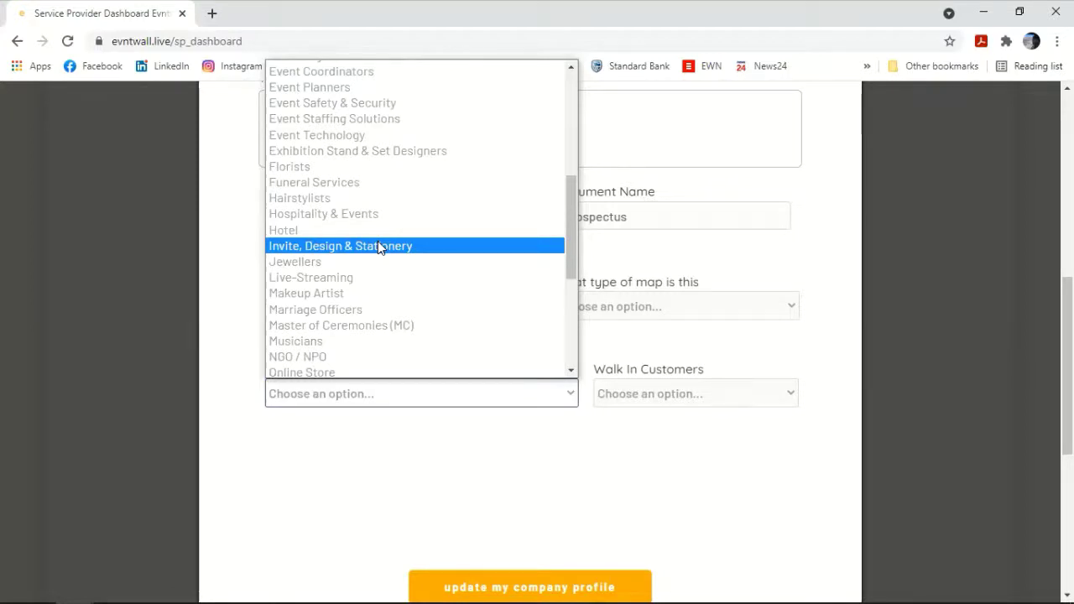
scroll(378, 241, down, 3)
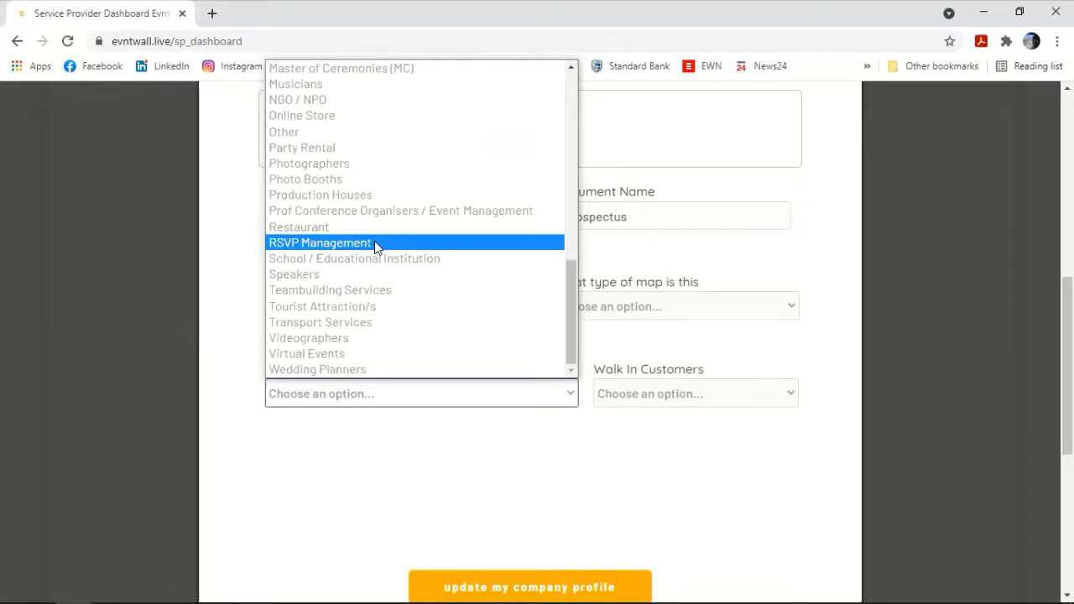
scroll(373, 241, up, 2)
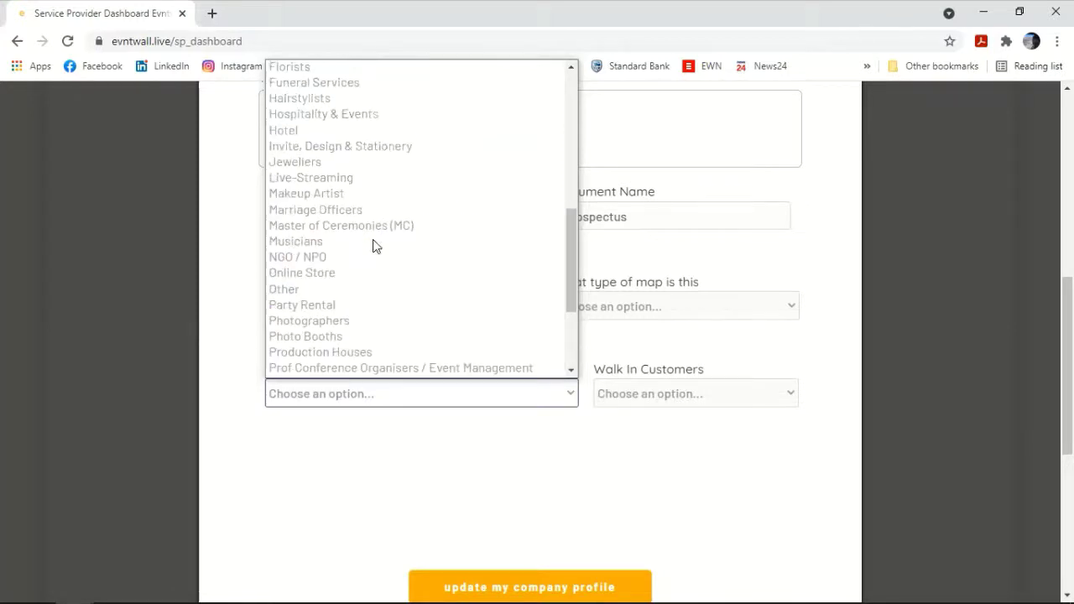
click(370, 122)
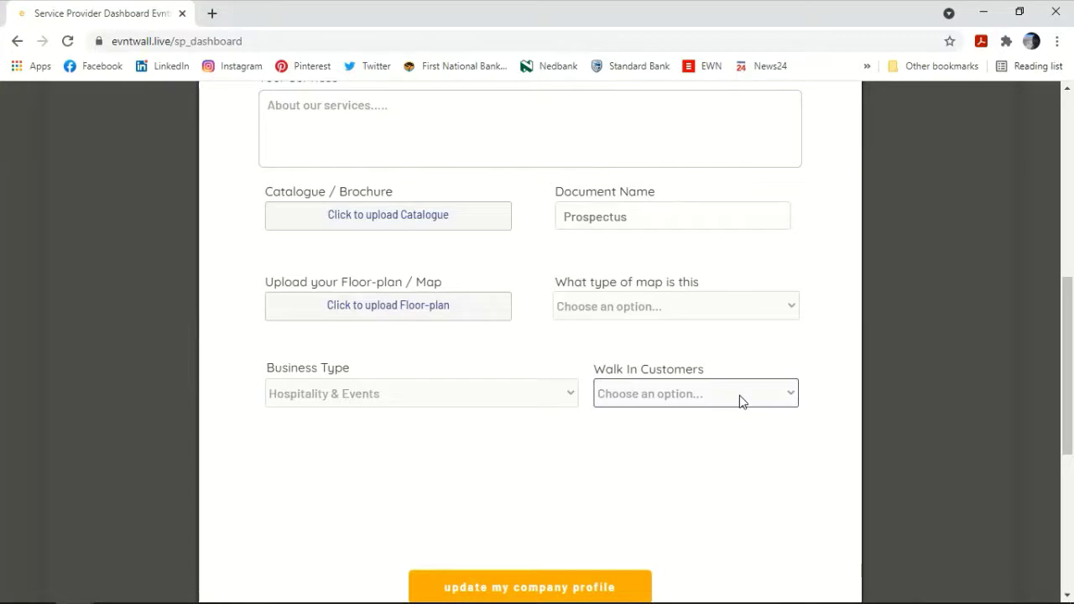
Step: Set Walk In Customers to 'We accept walk-ins' and submit the company profile update
click(740, 401)
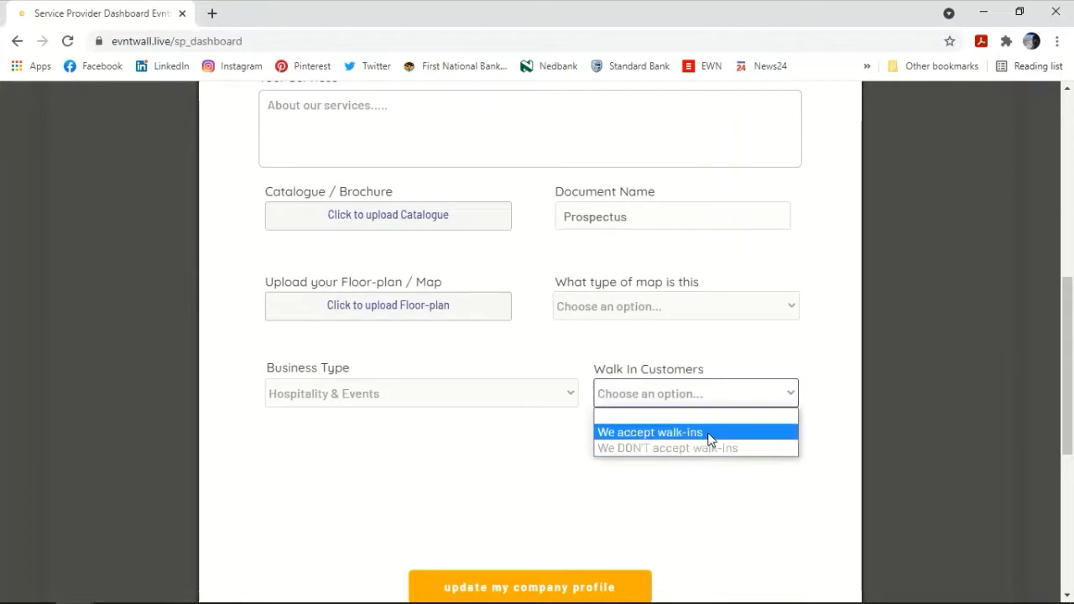
click(707, 433)
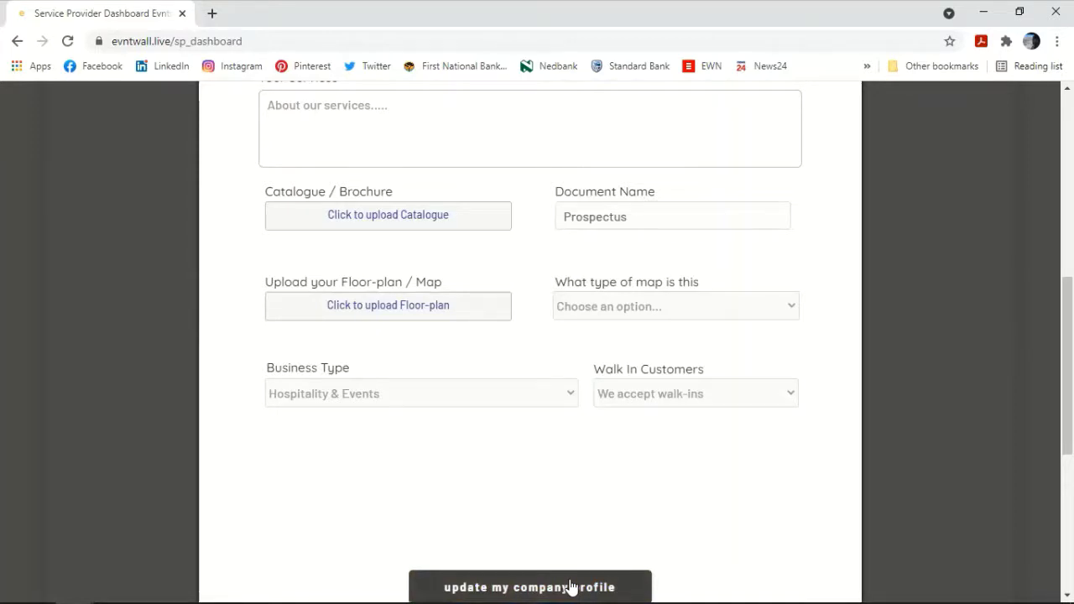
click(570, 587)
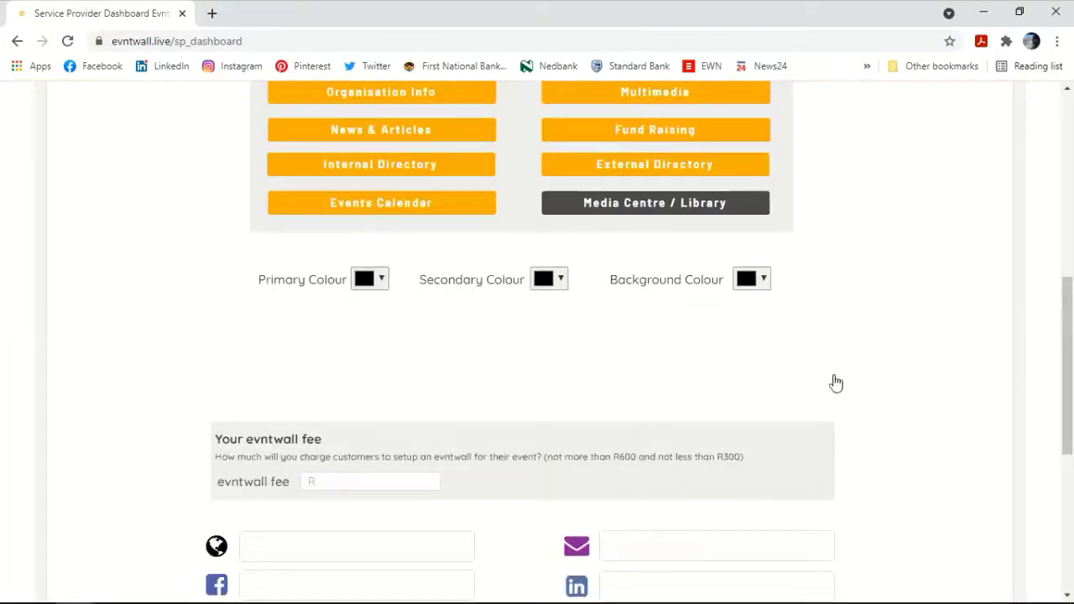
Step: Go back up to the section buttons and open the News & Articles (Featured Articles) dialog
scroll(861, 339, up, 1)
scroll(861, 339, up, 1)
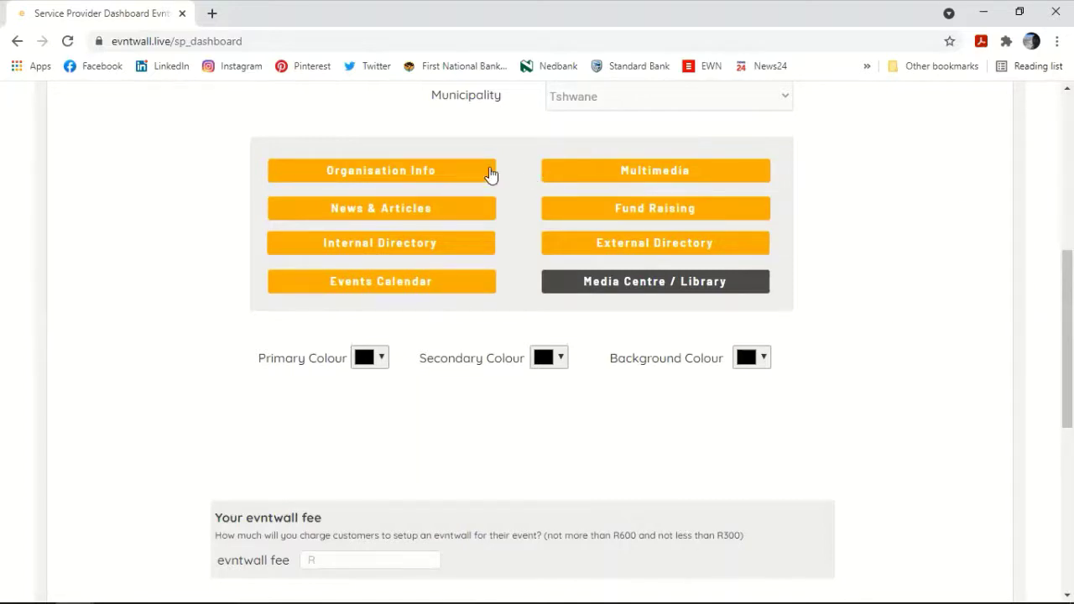
click(389, 217)
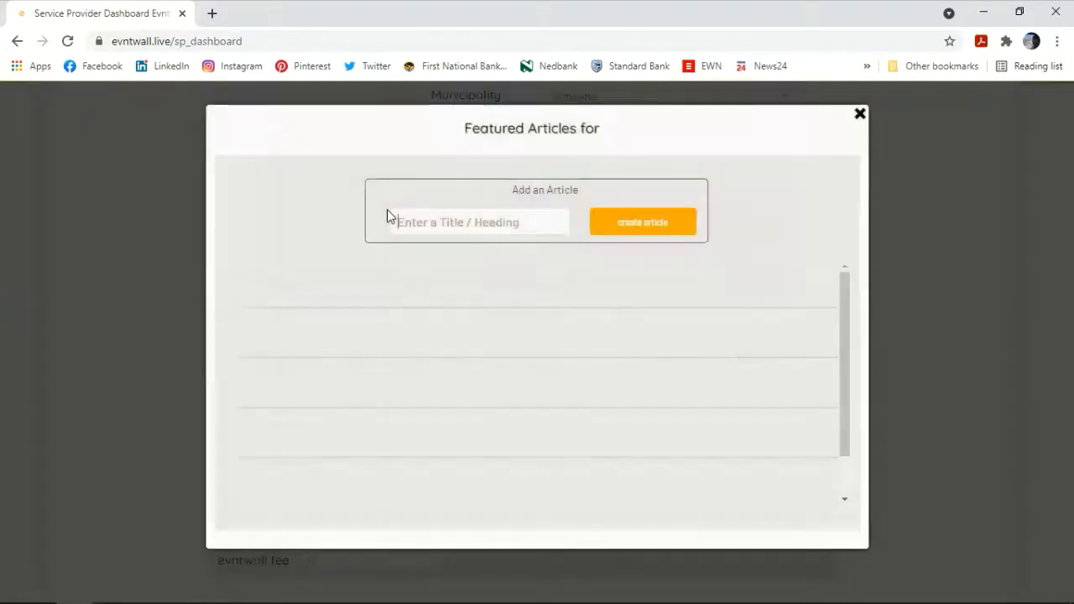
Step: Create a featured article titled 'Digisist for Corporate events'
click(509, 224)
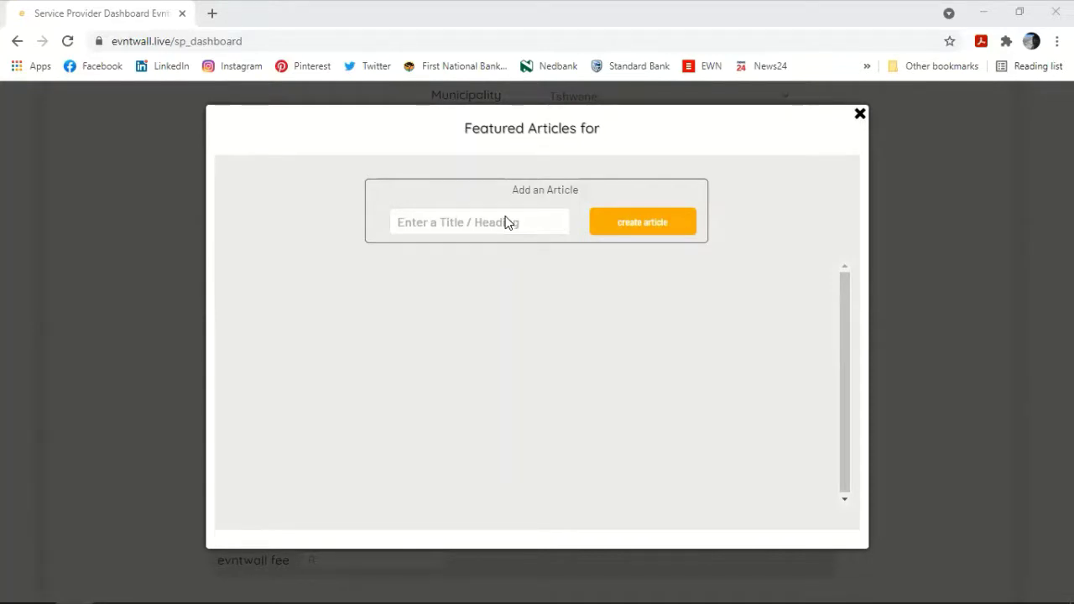
click(506, 223)
text(Digi)
text(t is)
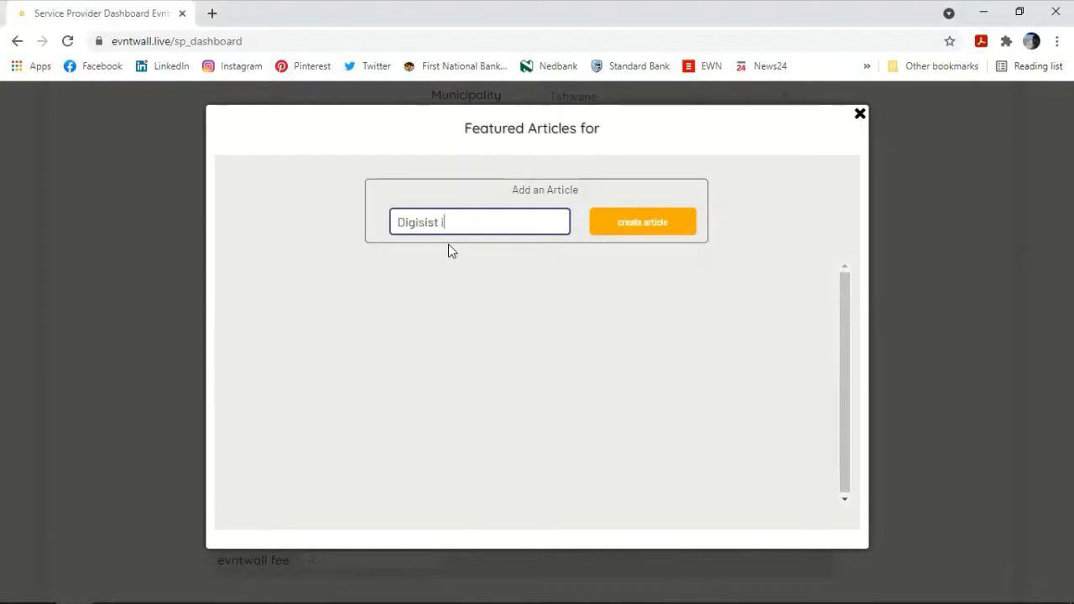
key(BackSpace)
key(BackSpace)
key(BackSpace)
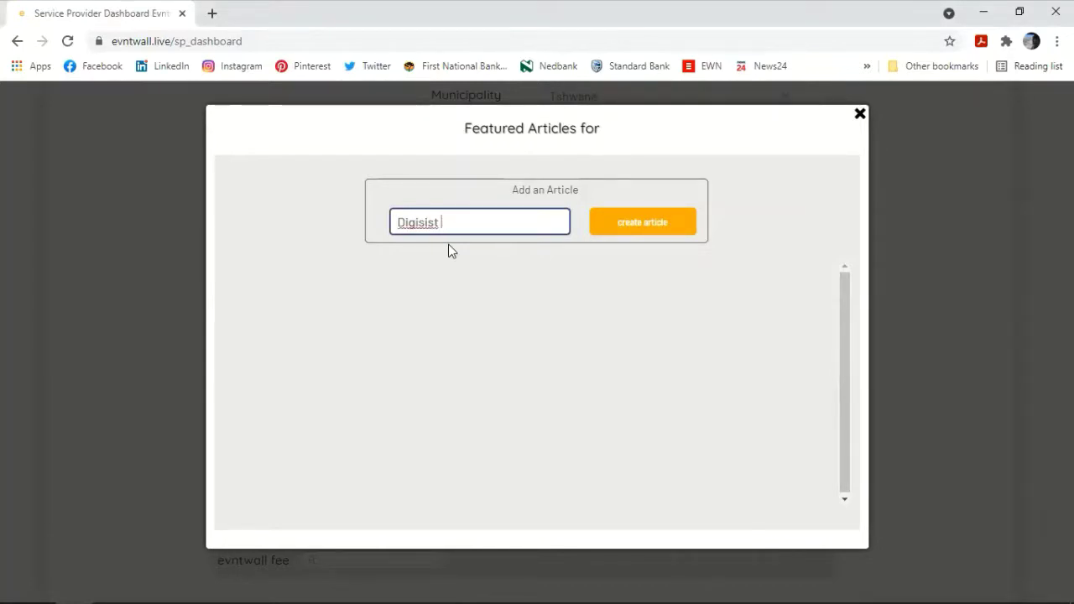
text(for Corporate events)
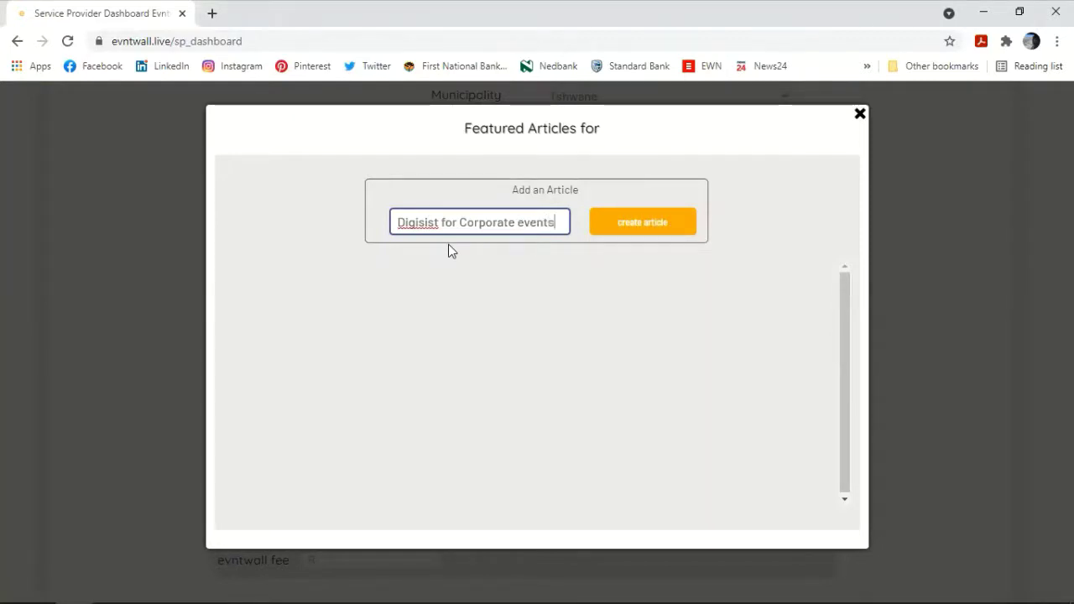
click(616, 240)
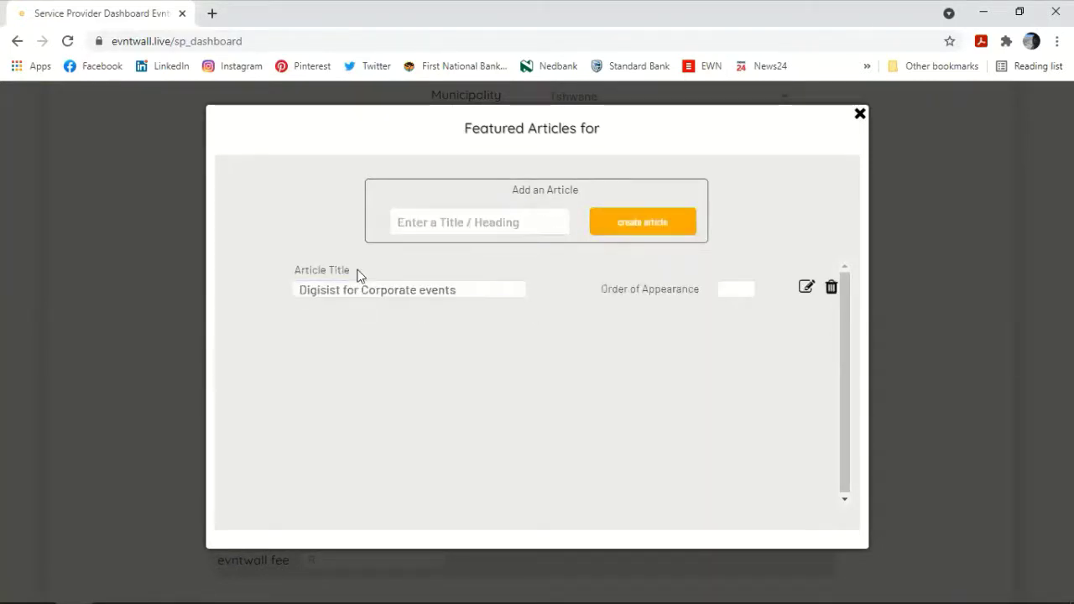
Step: Edit the article and write the summary 'Did you know you can hire the Digisist for corporate event'
click(808, 287)
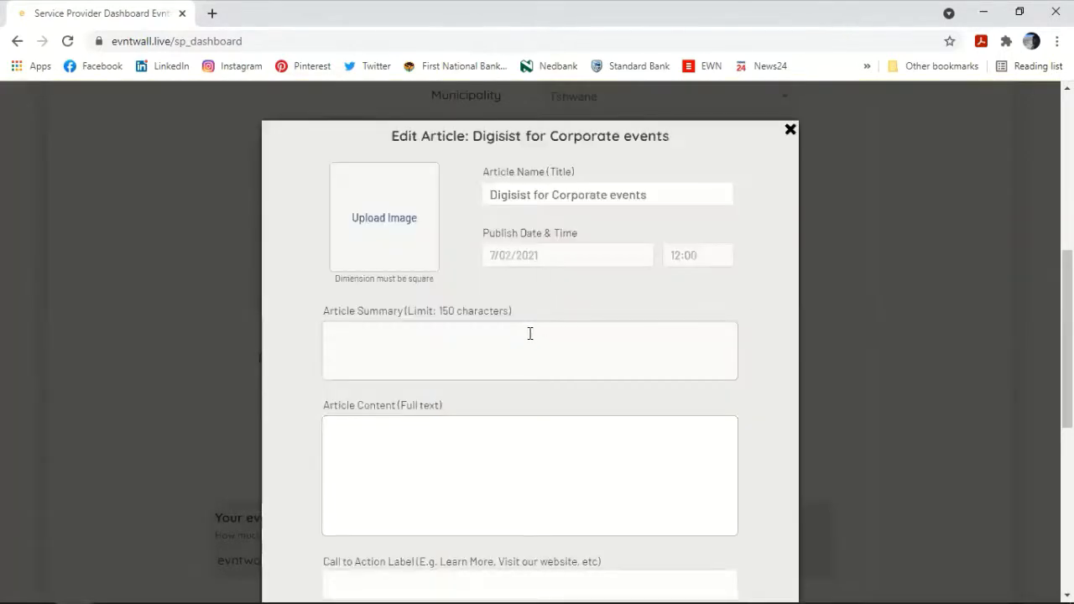
text(Dig)
key(BackSpace)
text(d you )
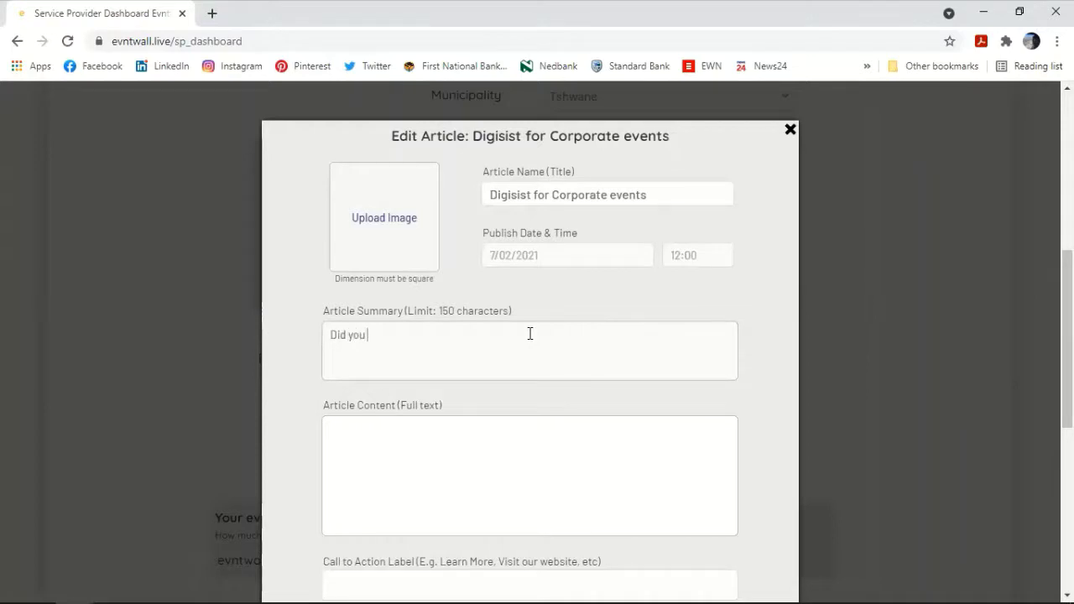
text(know you can hire the )
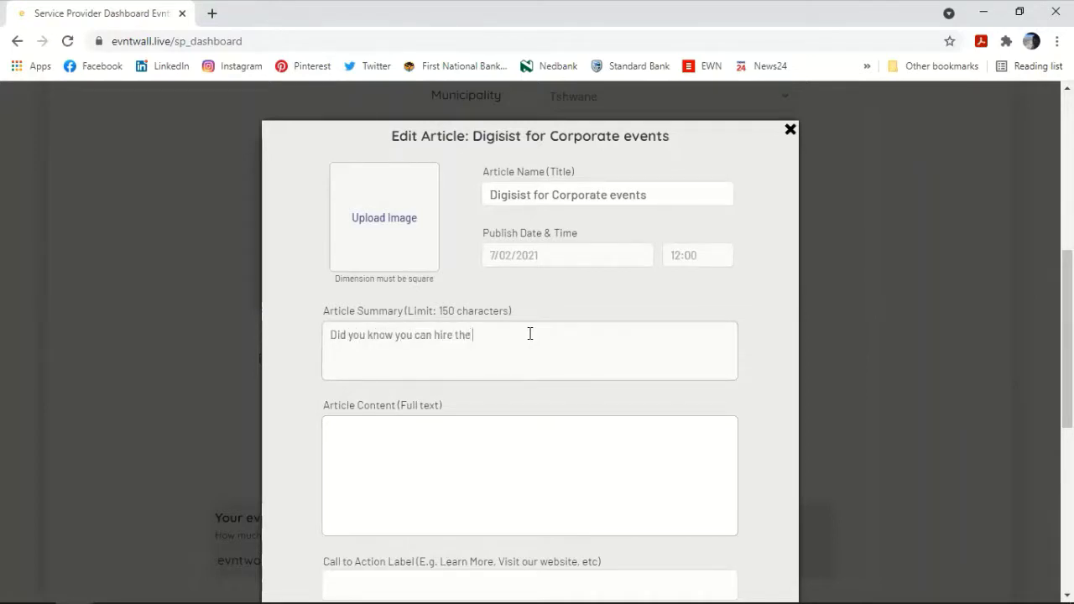
text(Digisist for corporate events)
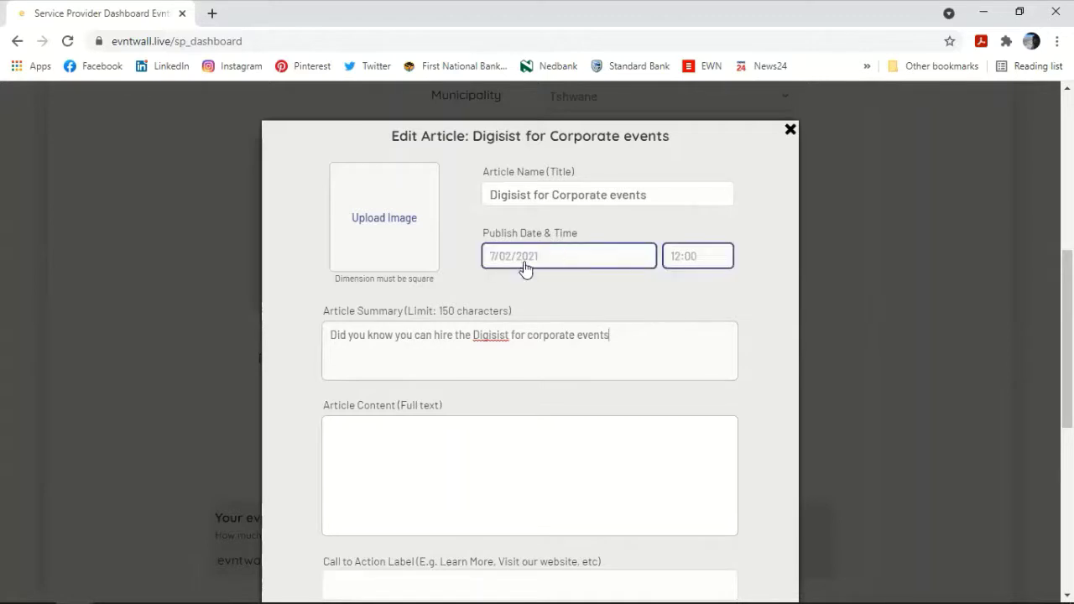
Step: Set the article's publish date to July 1 at 9:00
click(582, 267)
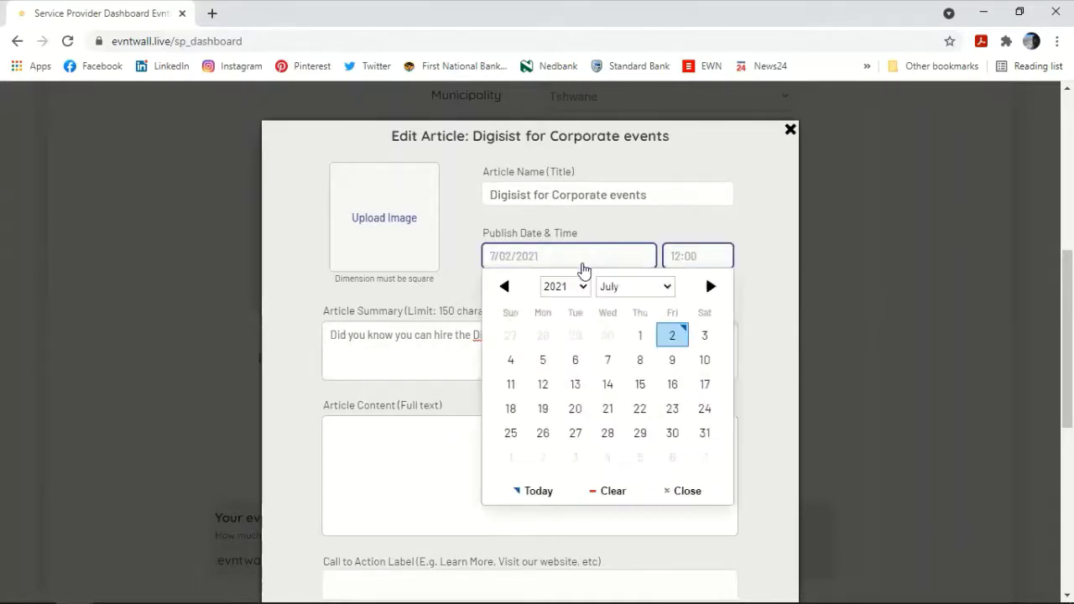
click(639, 338)
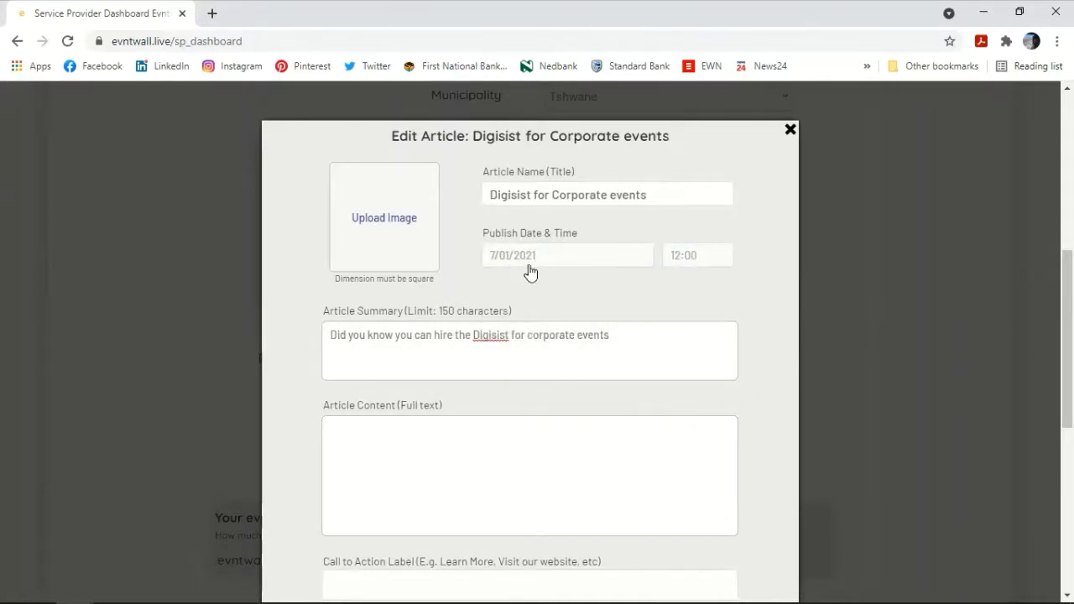
click(710, 260)
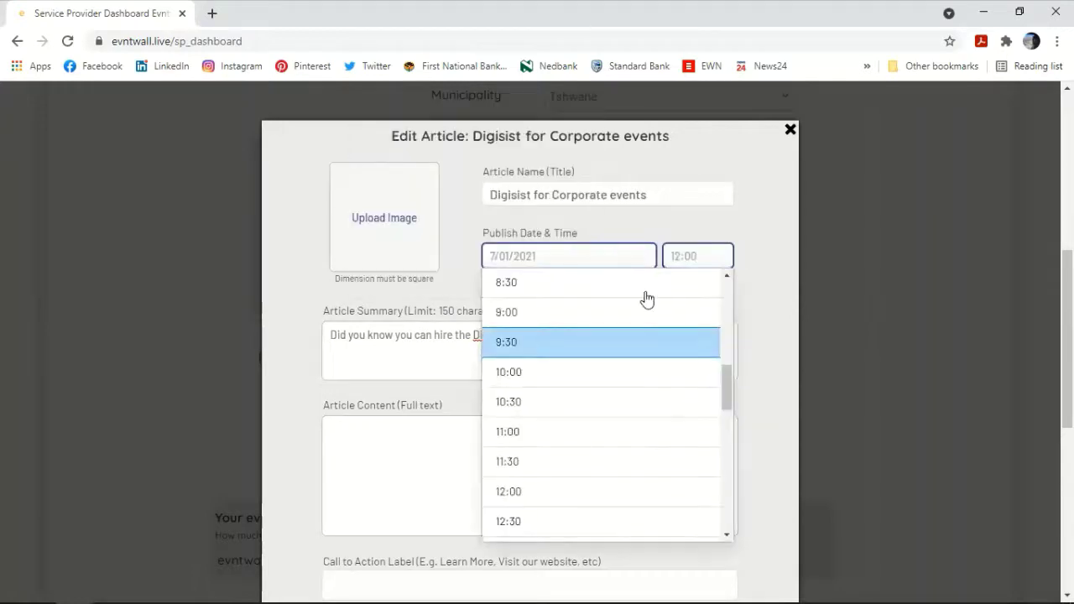
click(549, 311)
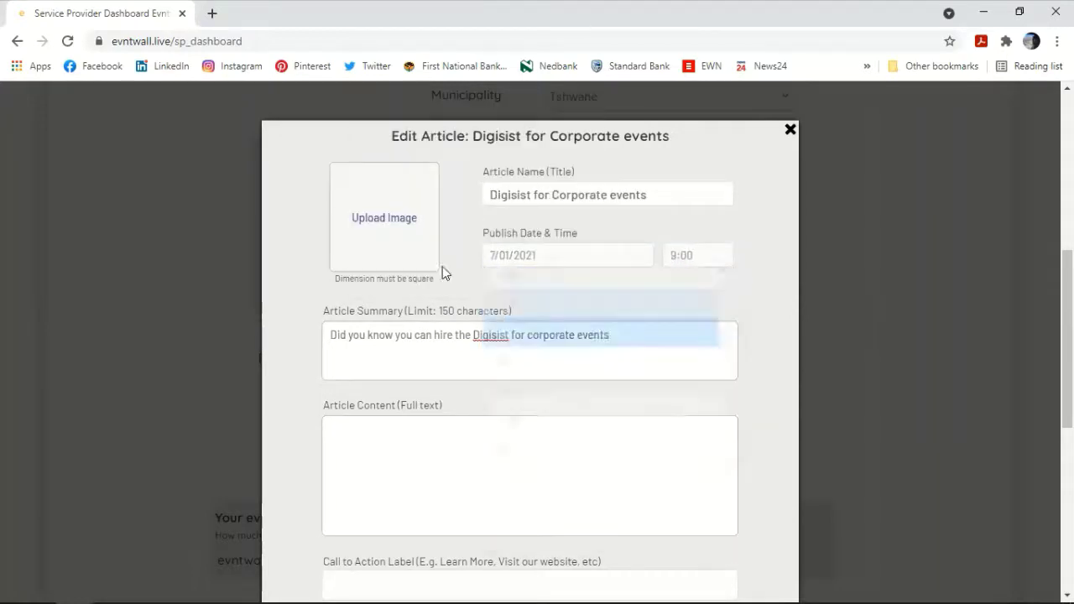
Step: Upload the UNADJUSTEDNONRAW_thumb_1359-1024x768 gallery photo as the article image
click(391, 222)
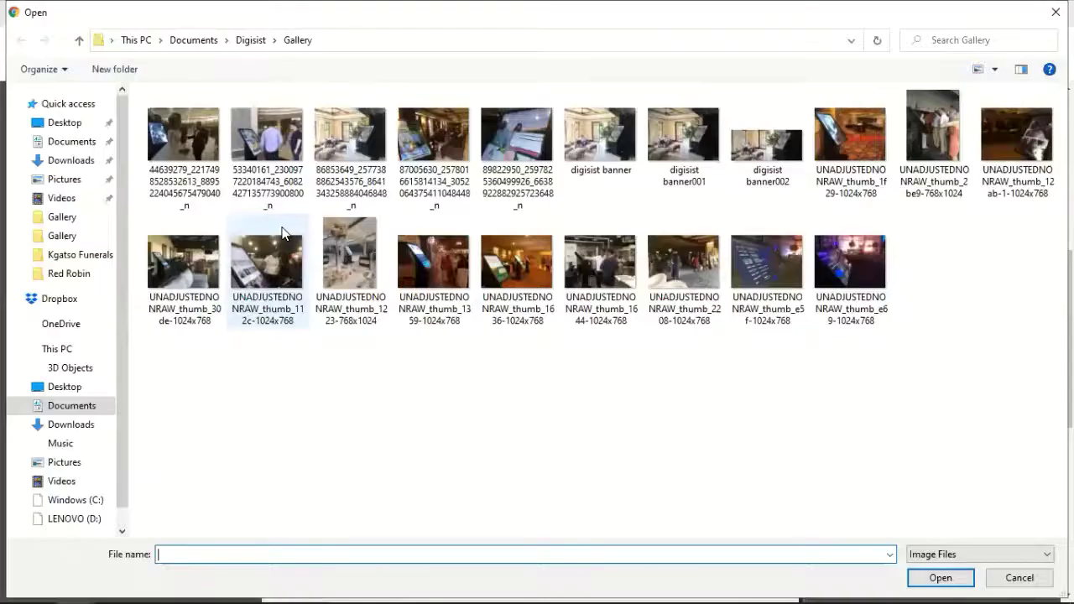
click(436, 265)
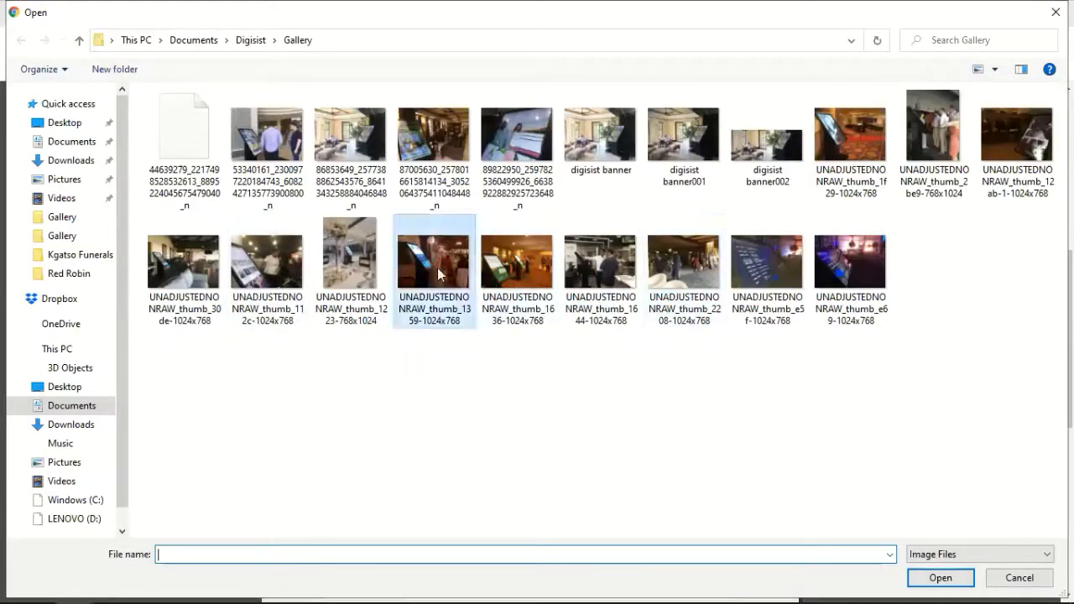
key(Return)
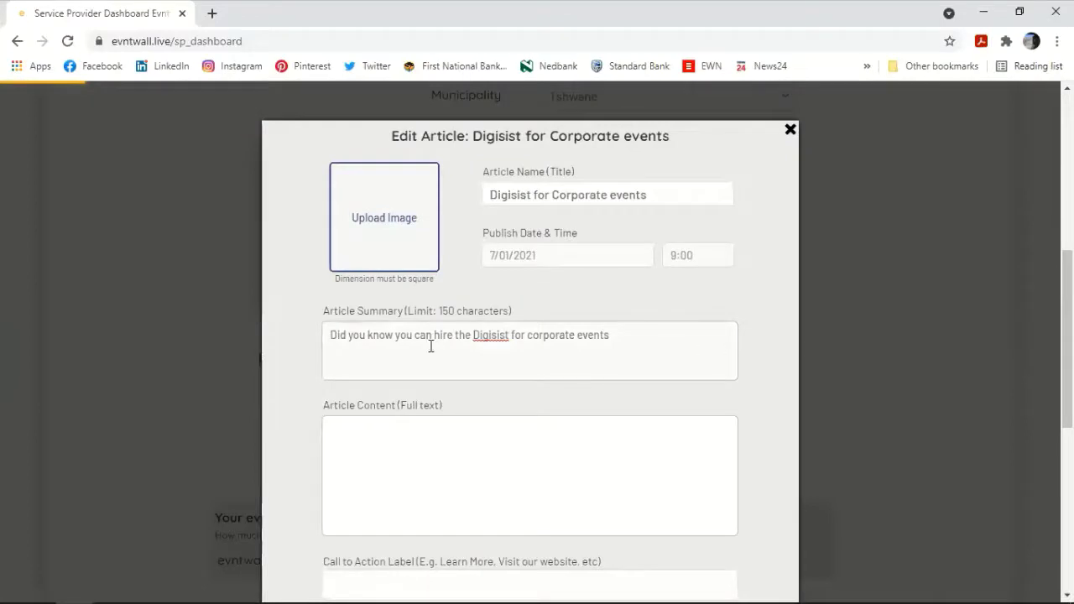
Step: Fill Article Content with the copied summary plus an invitation to contact us for more
scroll(552, 328, down, 3)
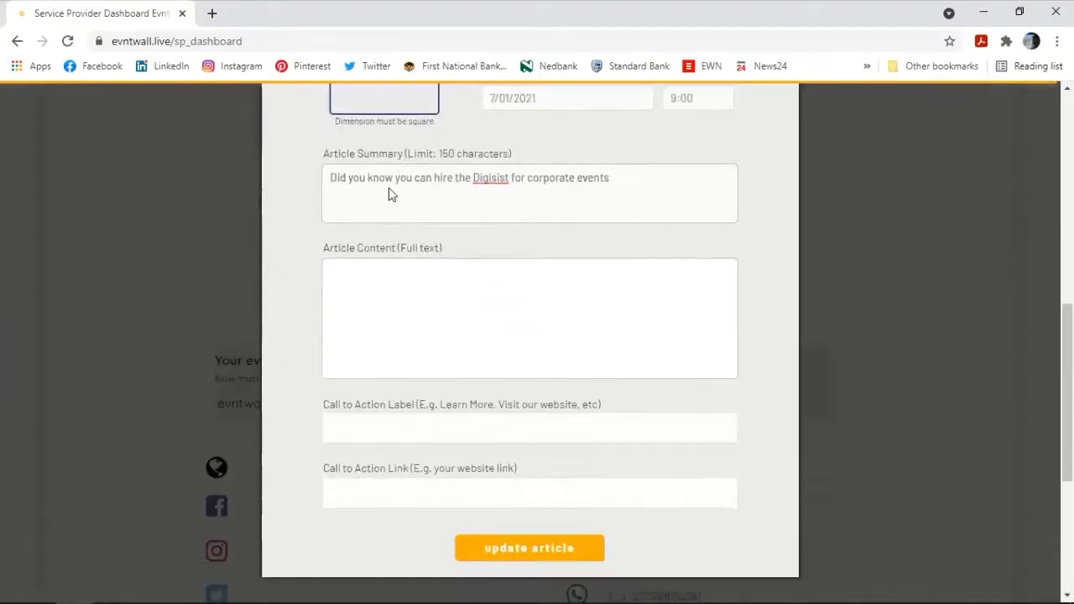
triple_click(499, 179)
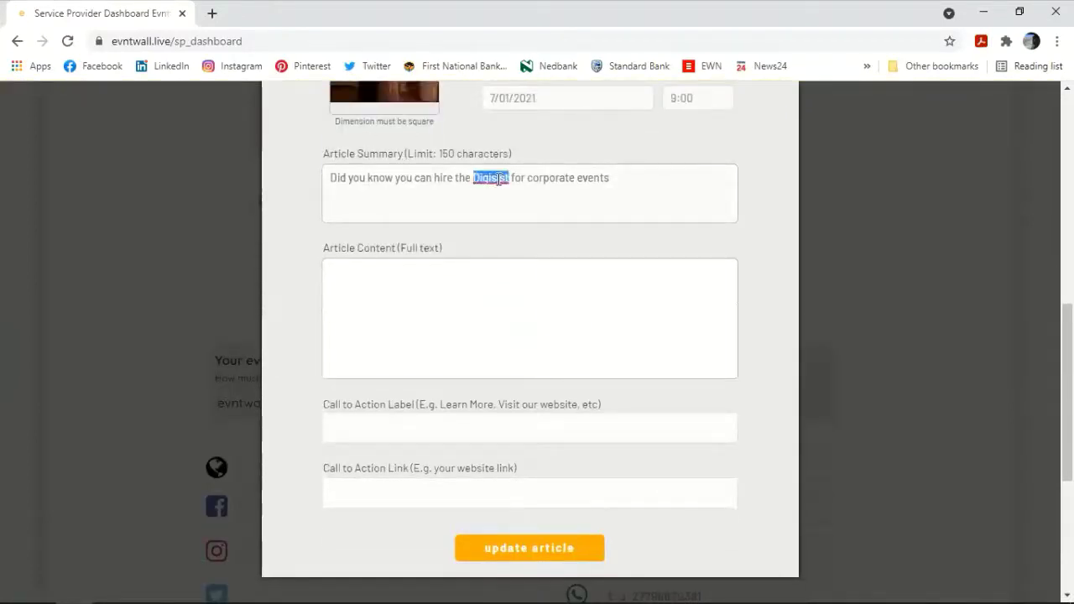
key(ctrl+c)
click(510, 294)
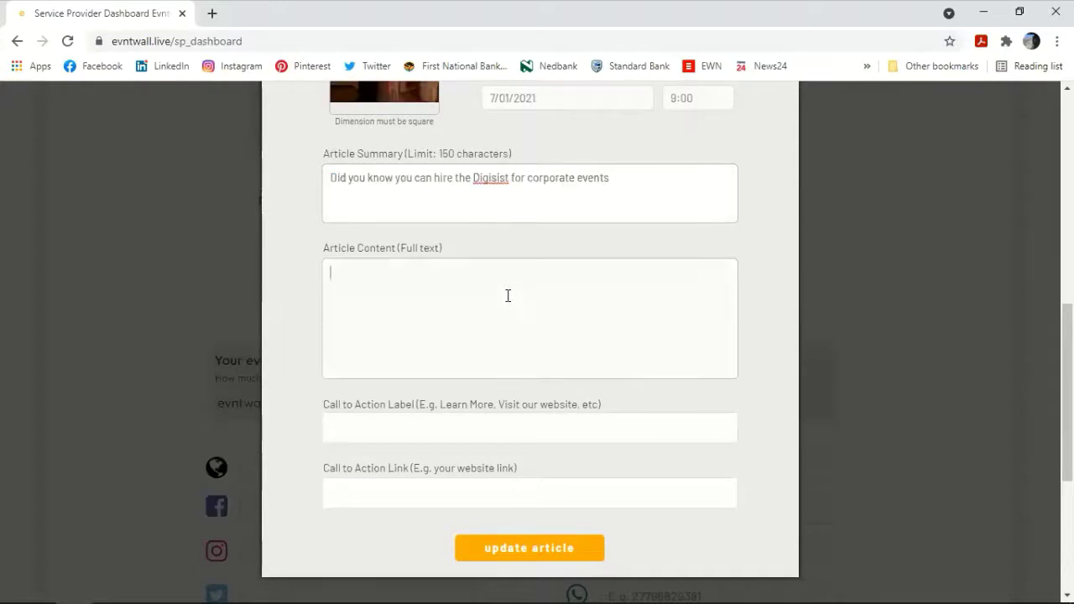
key(ctrl+v)
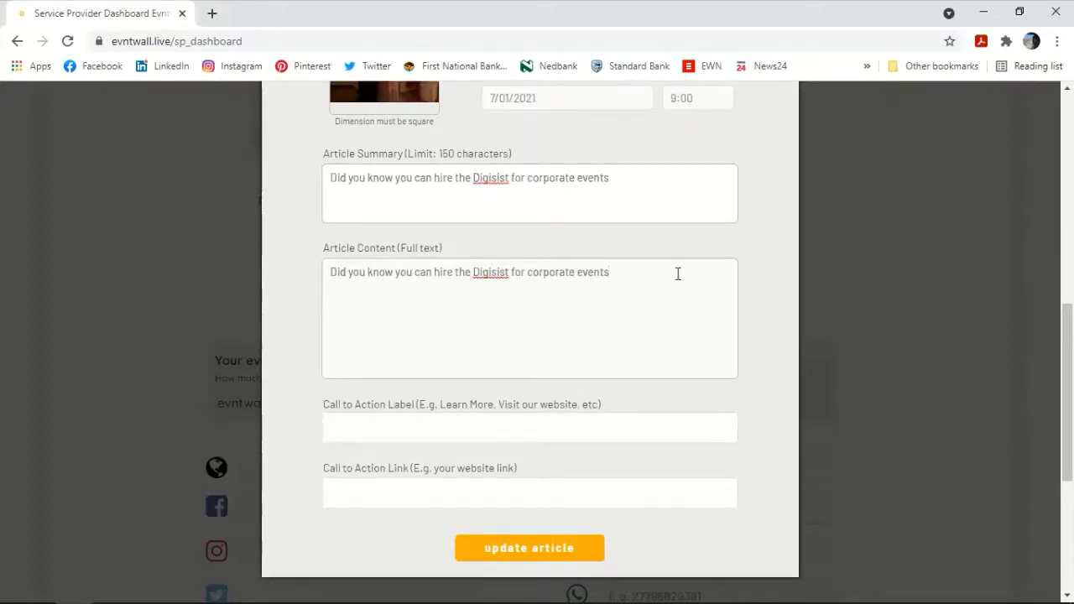
text(. Feel free to contact us to know more)
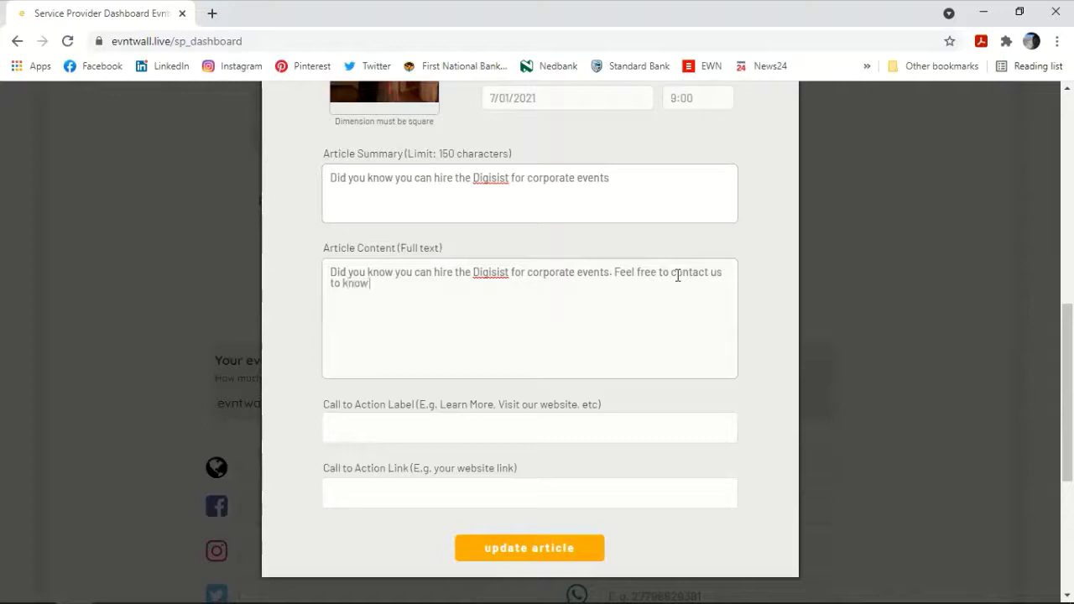
Step: Add a 'Contact us to Book' call to action with a mailto link to the contact e-mail, then save the article and close the window
click(415, 433)
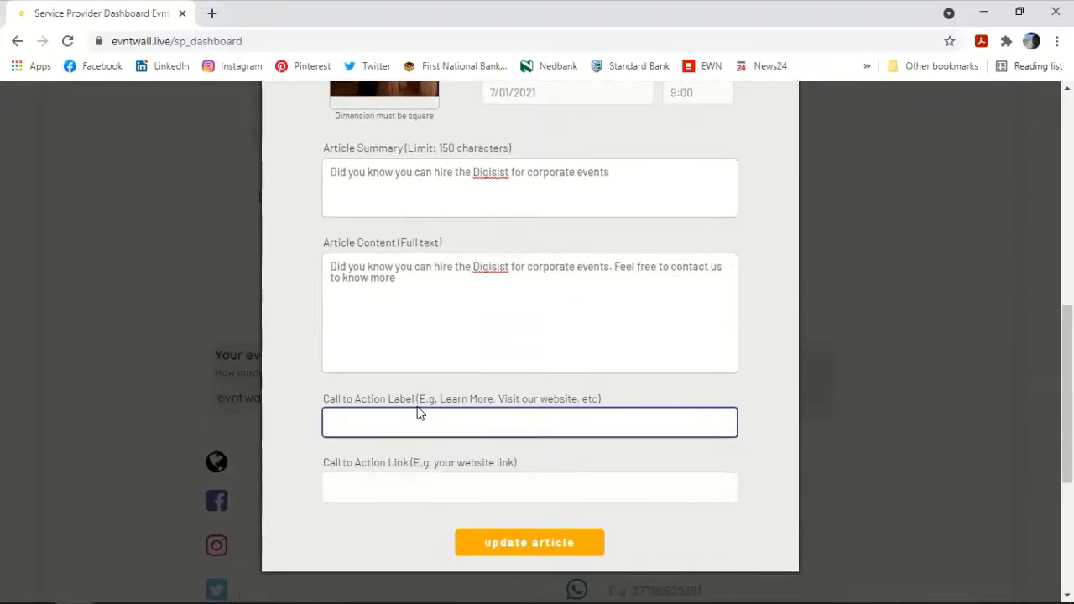
scroll(417, 412, down, 2)
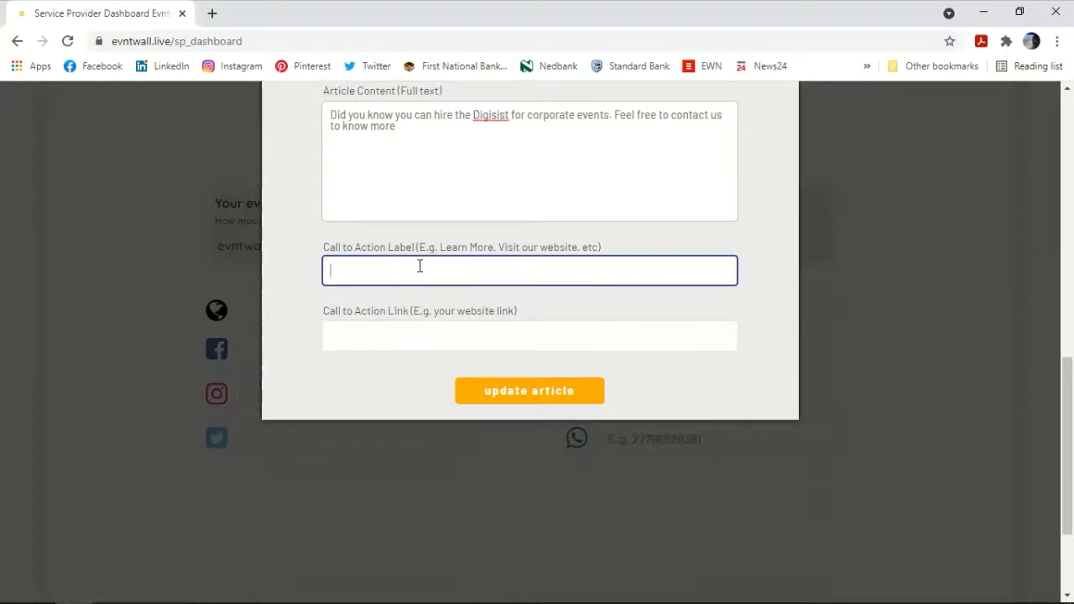
text(Contact u)
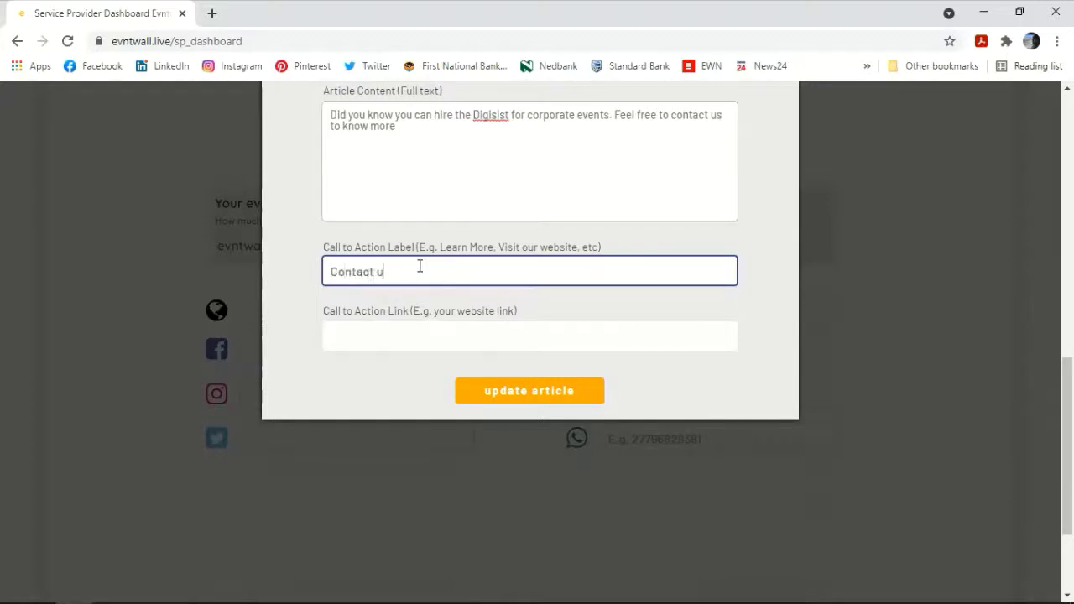
text(s to Book)
key(Tab)
text(mai)
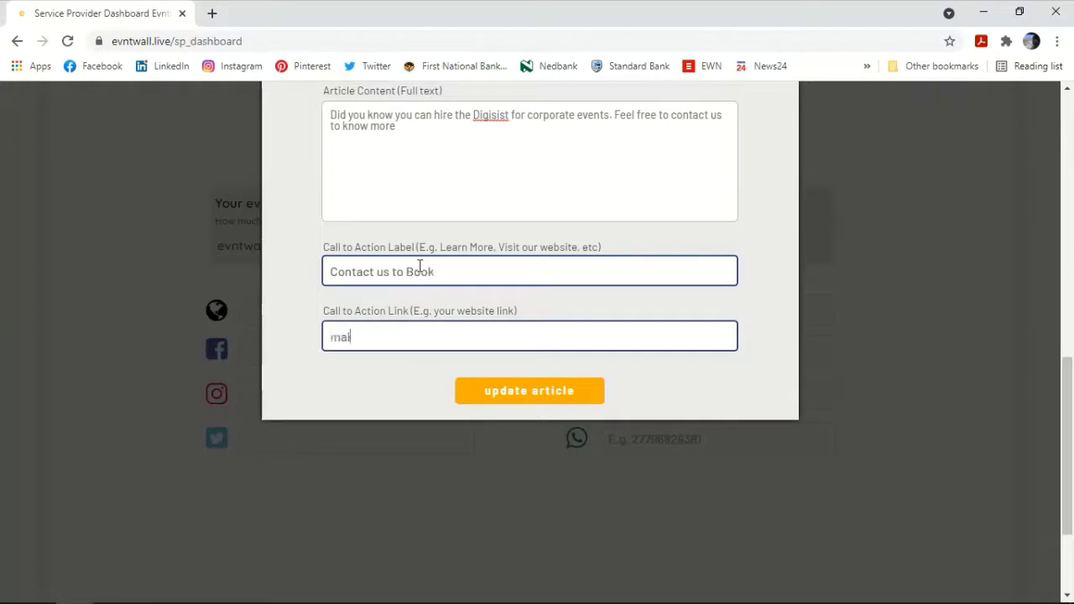
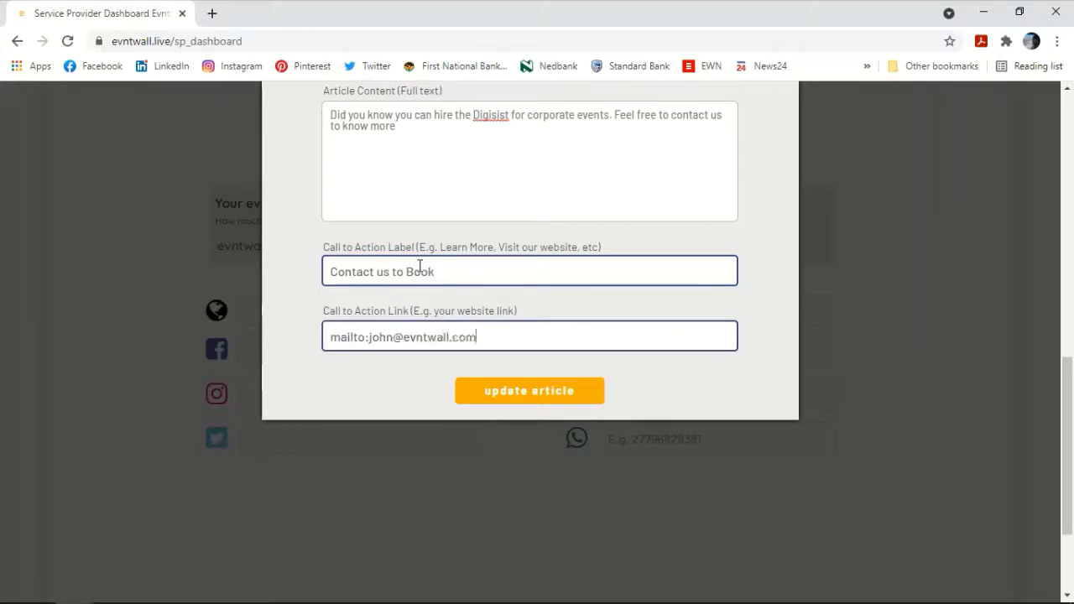
click(537, 398)
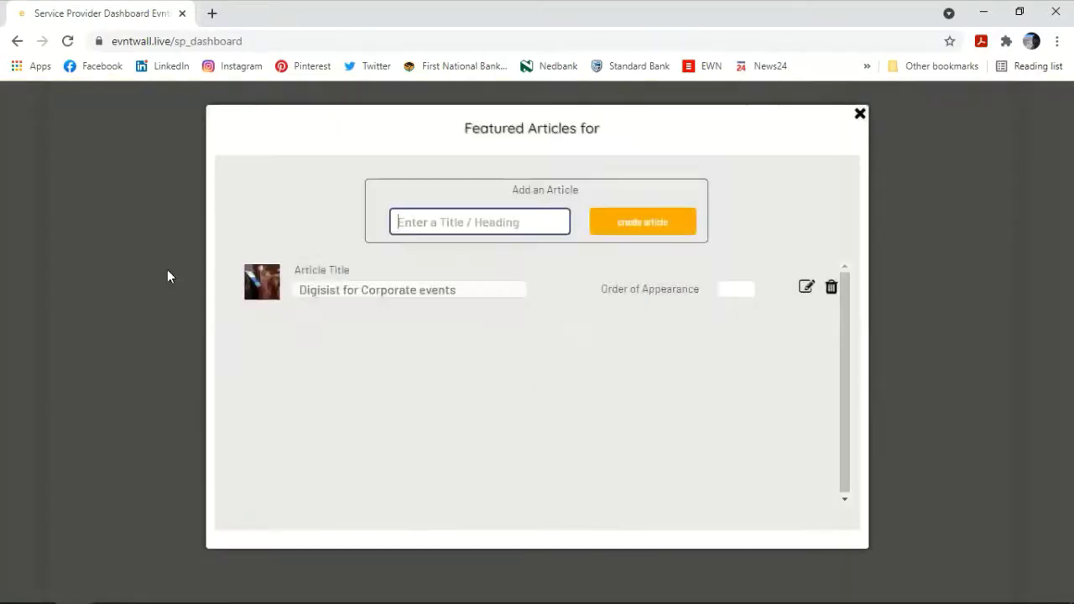
click(858, 115)
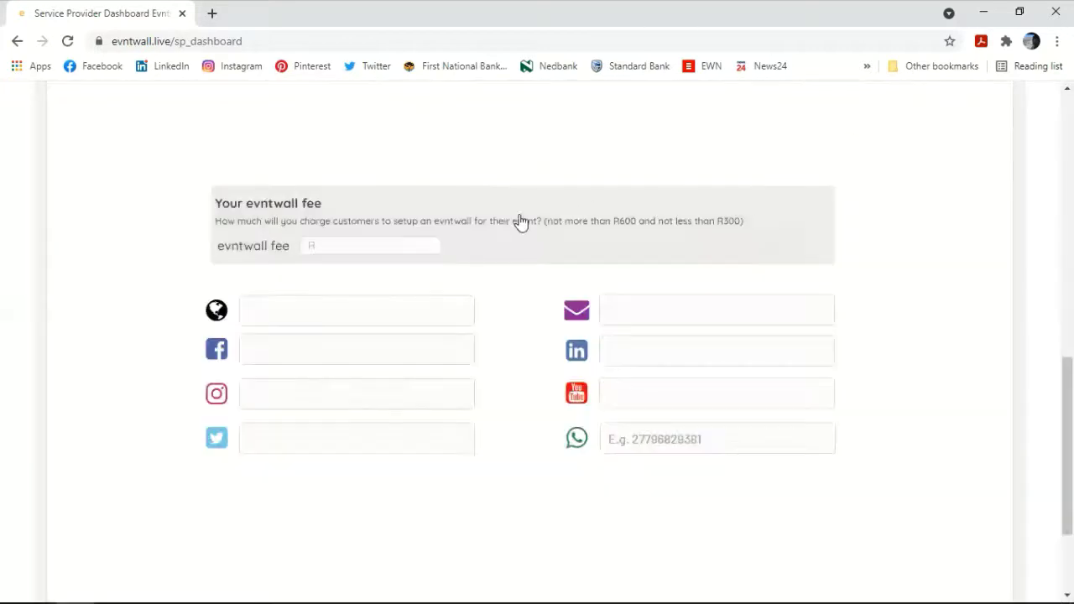
Step: Create the fundraising item 'Help The SA Boys Home' and open its edit dialog
scroll(460, 264, up, 5)
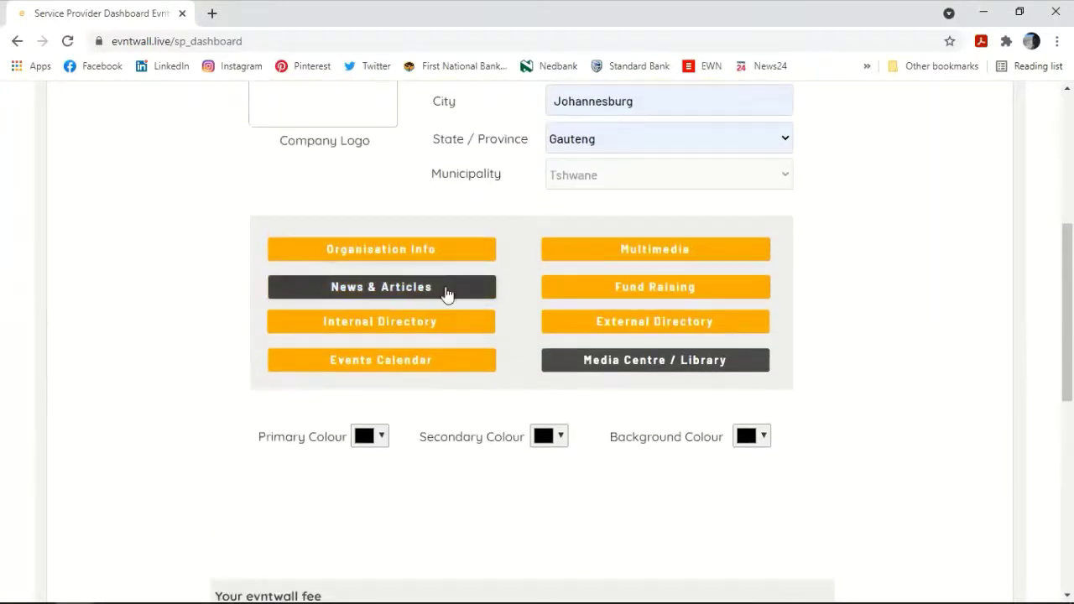
click(647, 286)
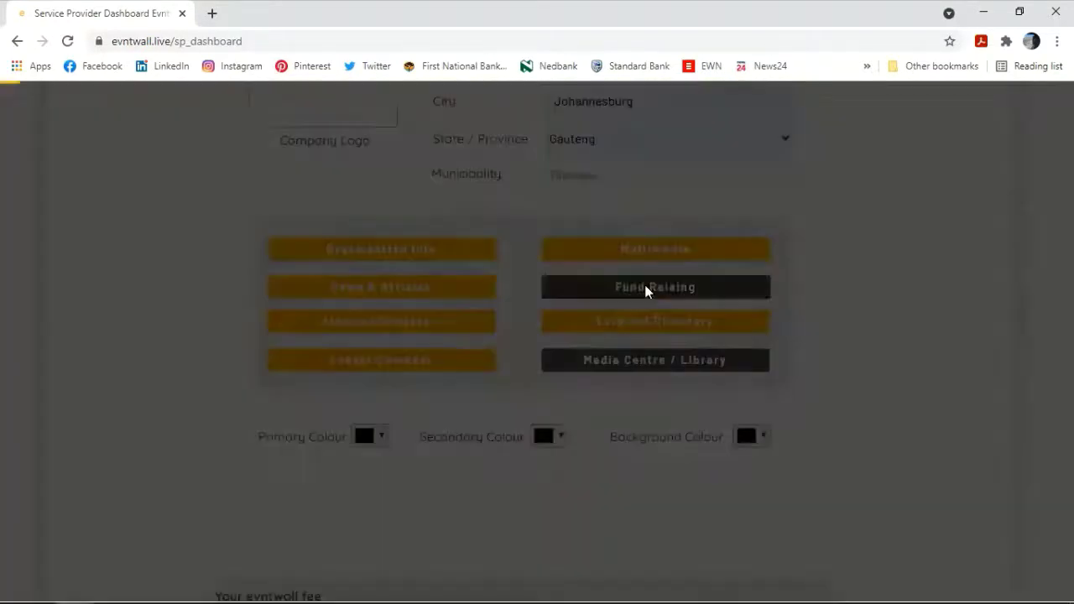
click(640, 261)
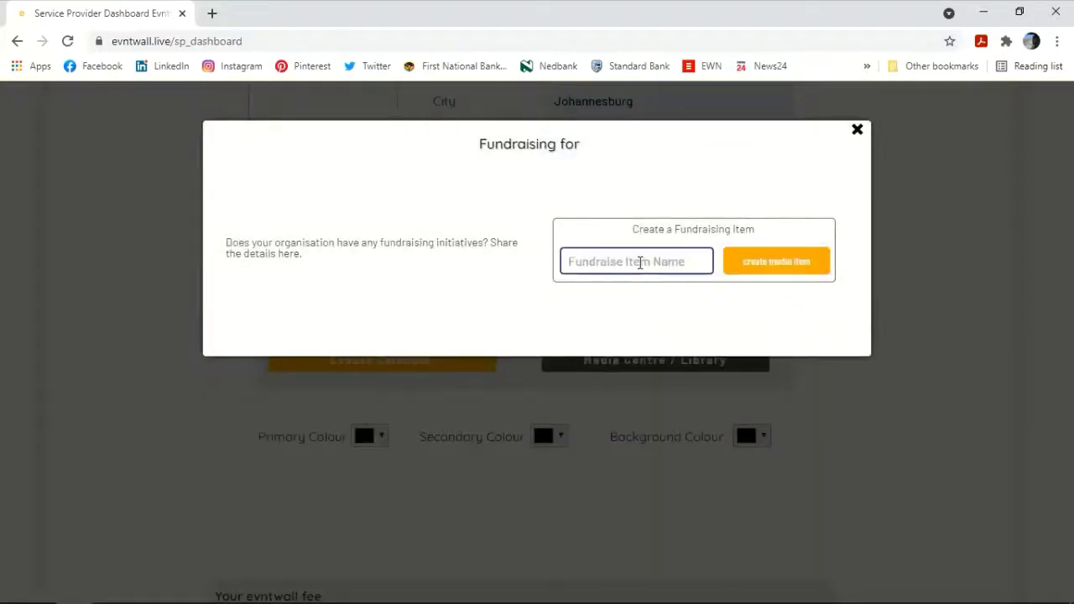
text(Help)
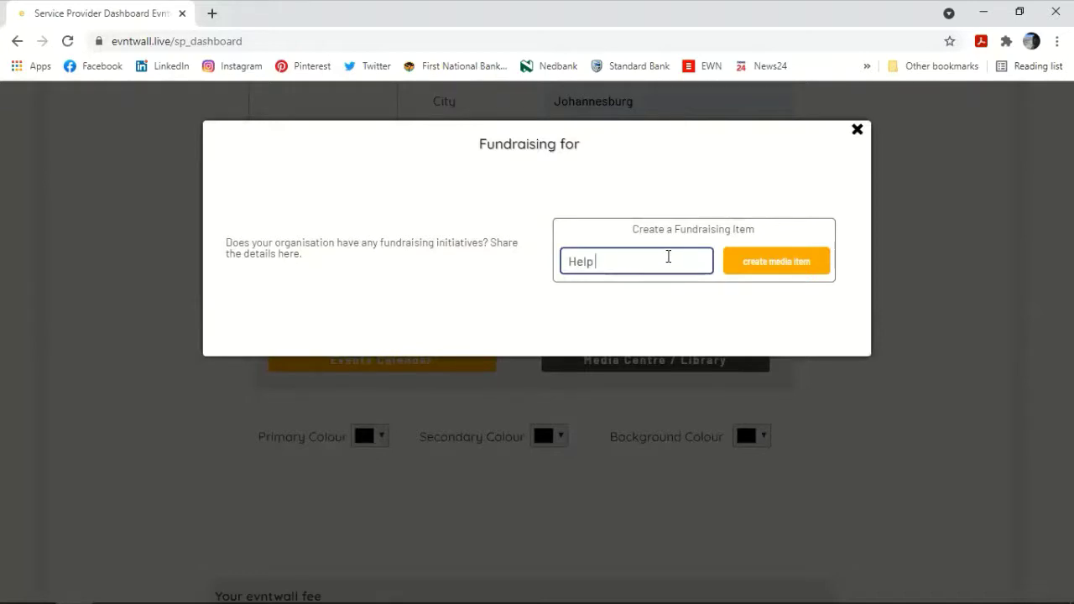
text(The SA Boys Home)
click(747, 265)
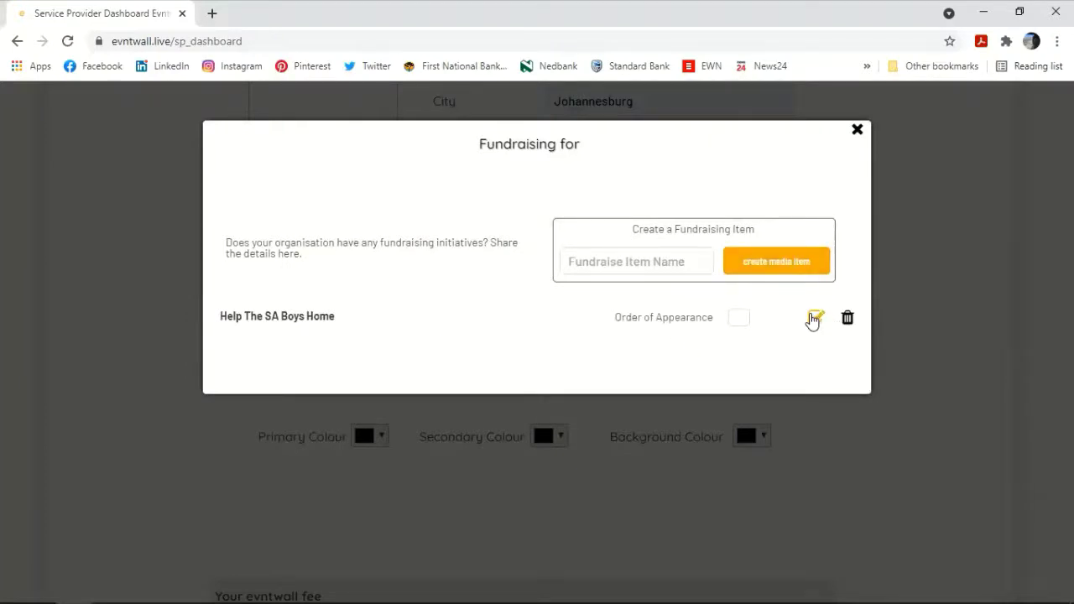
click(813, 319)
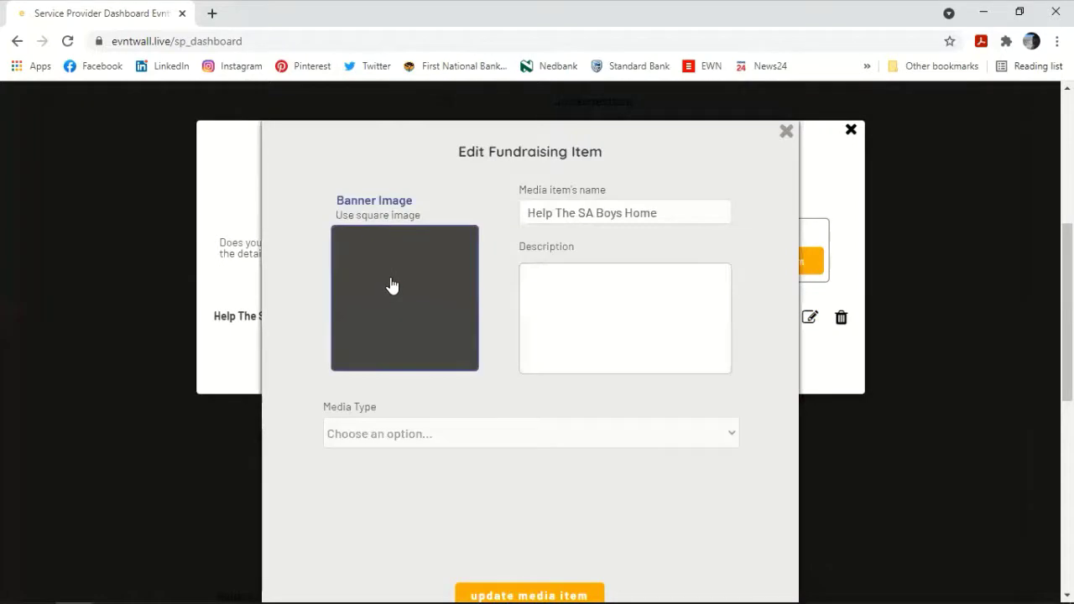
Step: Set the banner to the thumb_1644 photo and describe raising funds by donating blankets
click(391, 283)
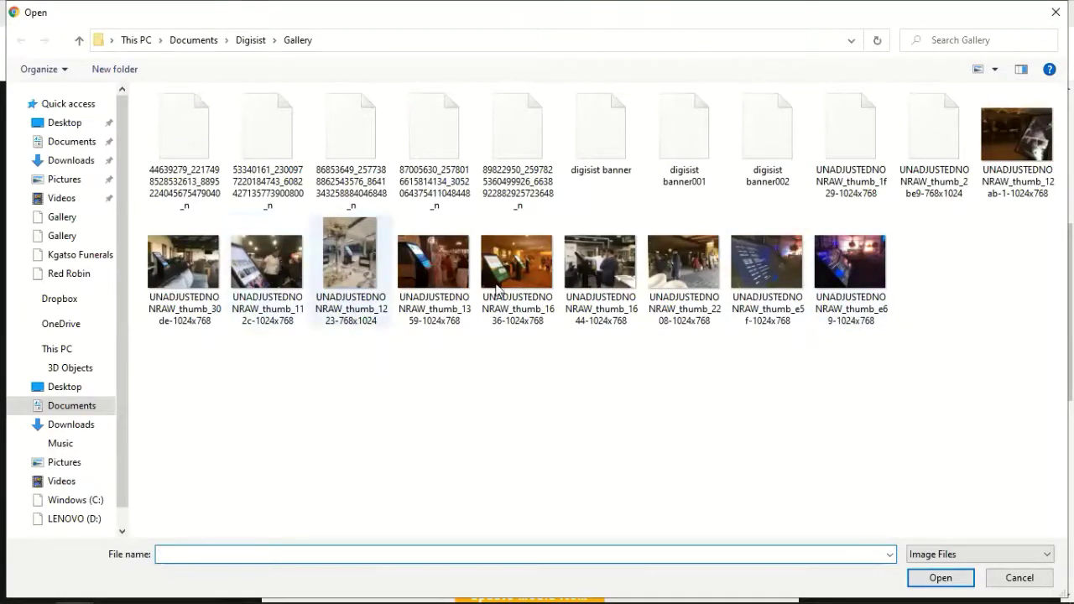
click(606, 275)
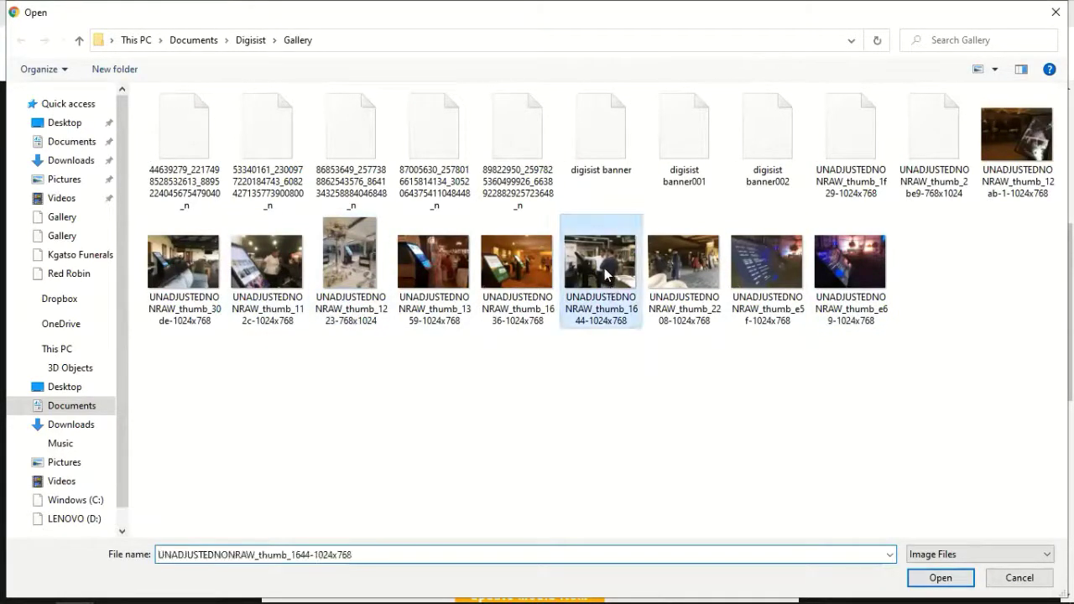
double_click(606, 274)
click(574, 310)
text(He)
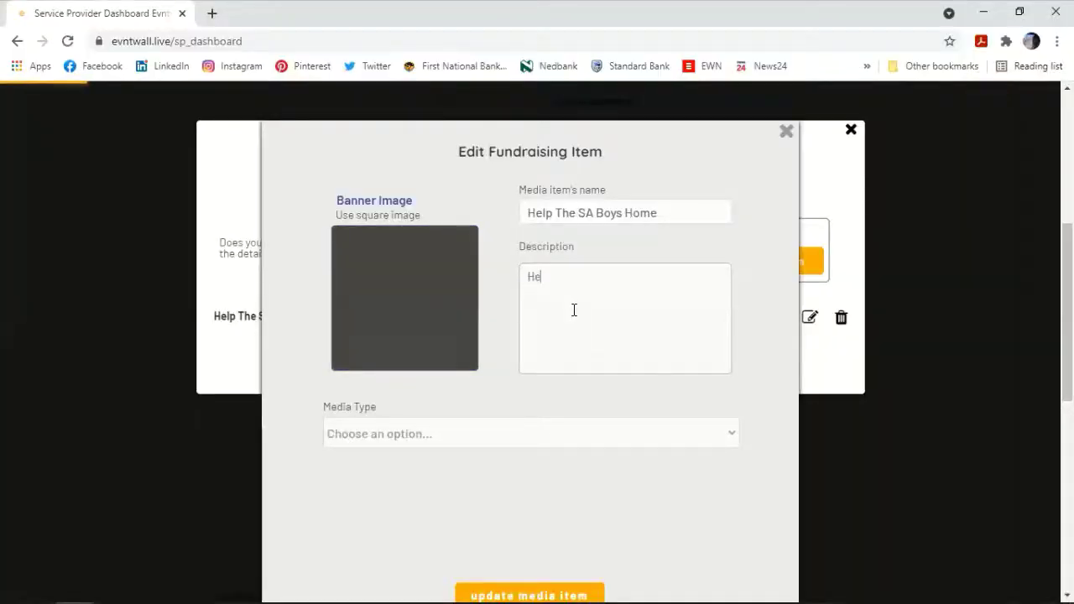
text(lp us rai)
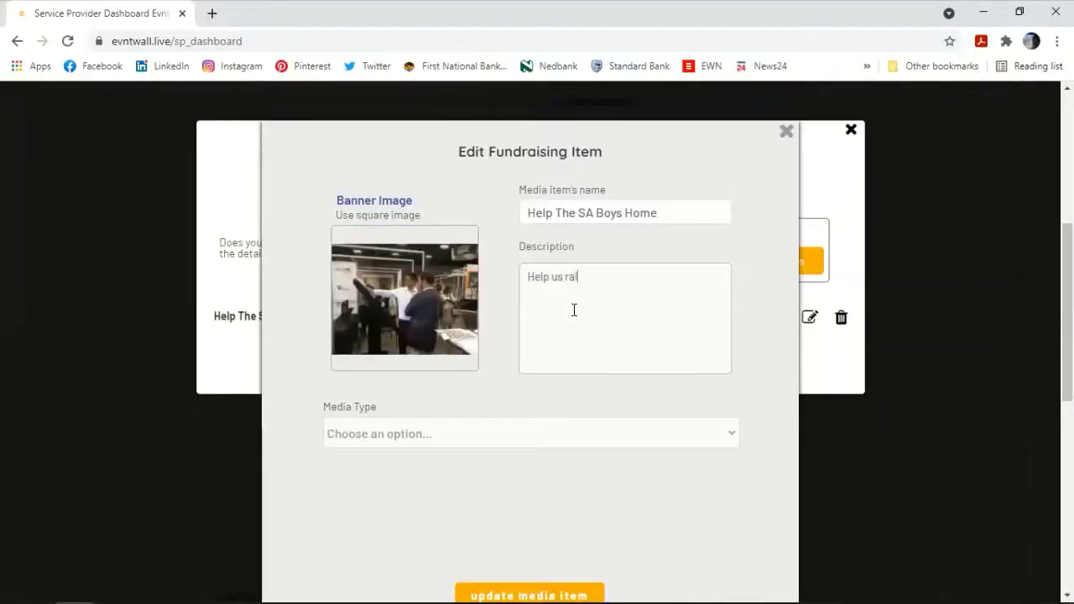
text(se funds for the SA B)
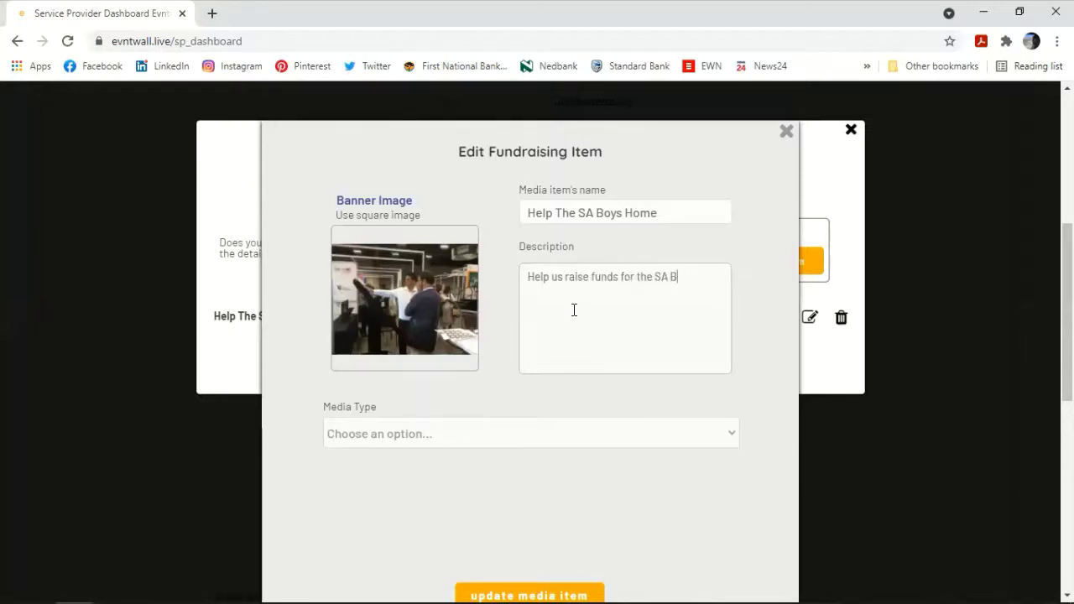
text(oys Home by donatin)
text(g a p)
text(lanc)
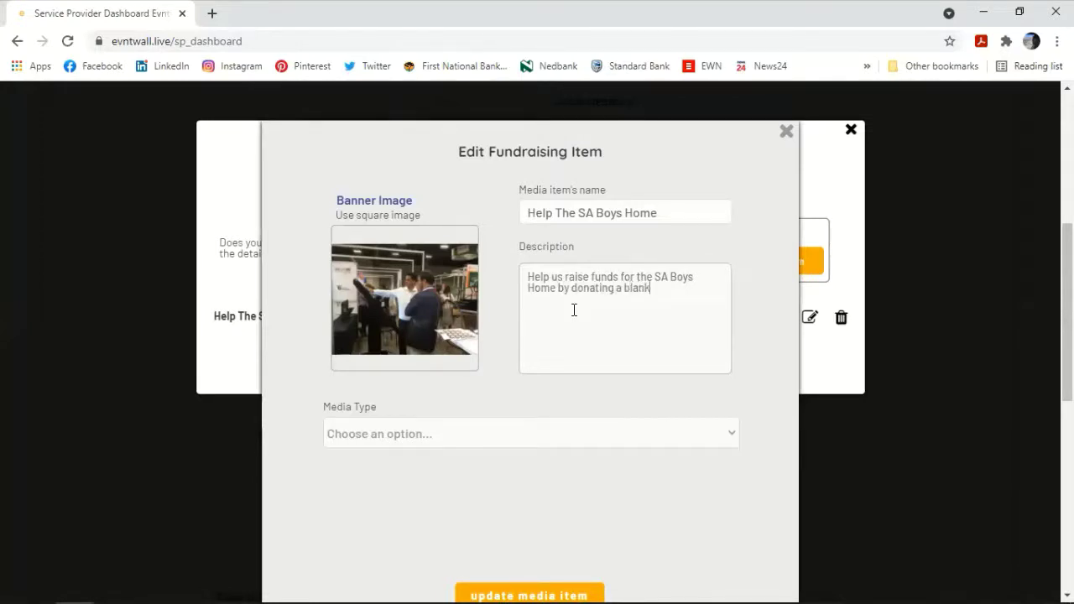
scroll(568, 342, down, 2)
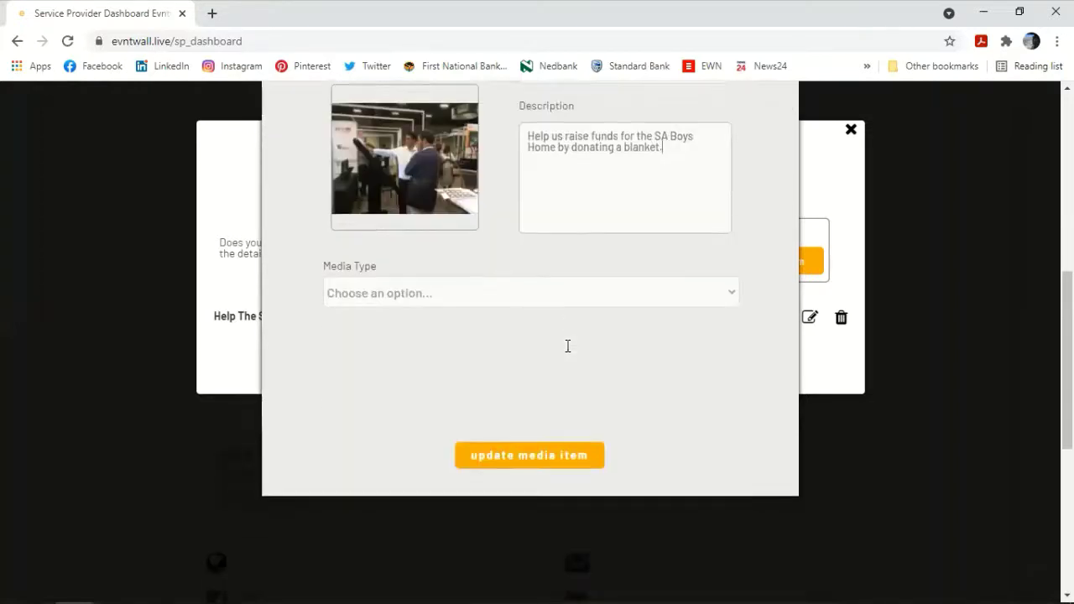
click(520, 280)
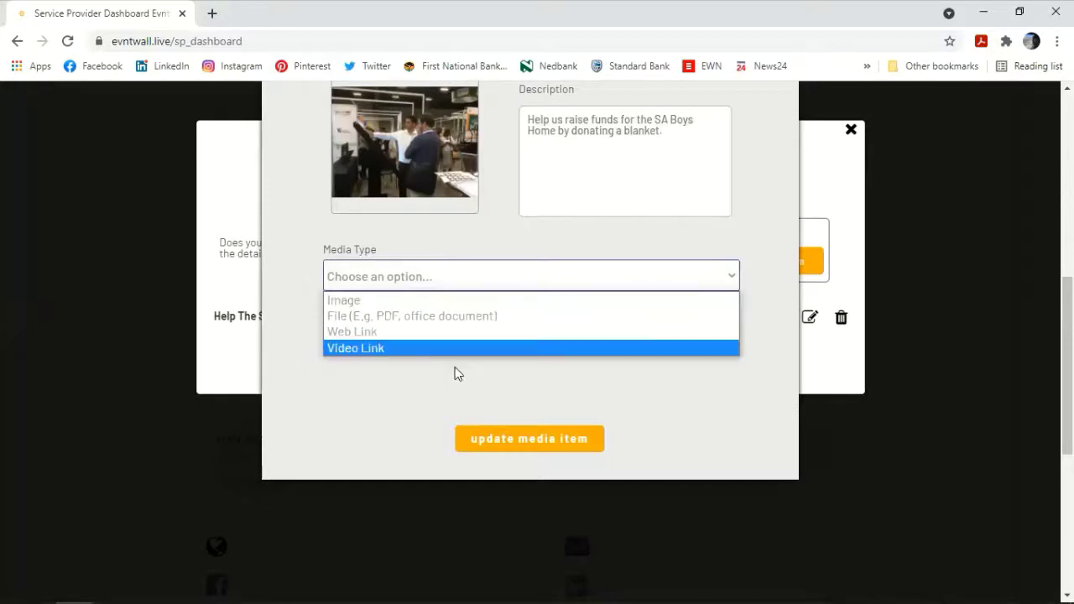
click(421, 332)
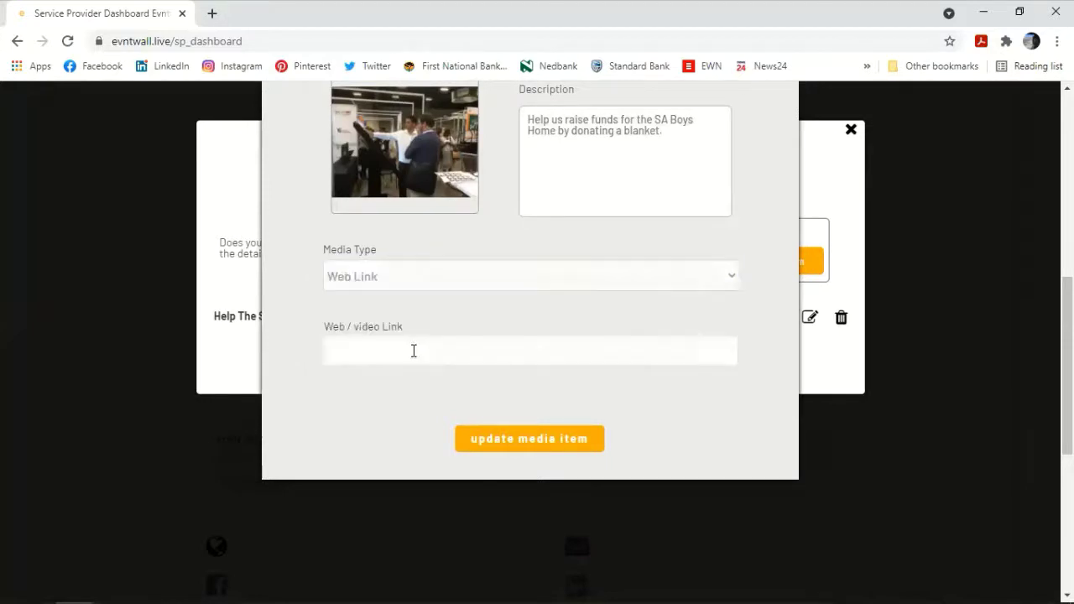
click(413, 351)
text(www.ev)
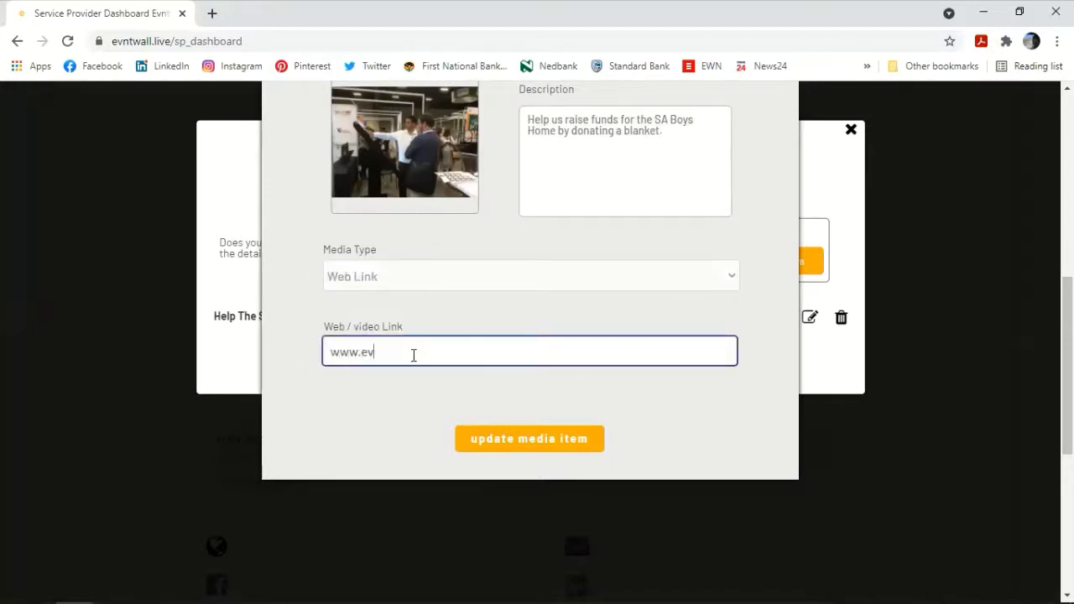
text(ntwall.com)
click(495, 452)
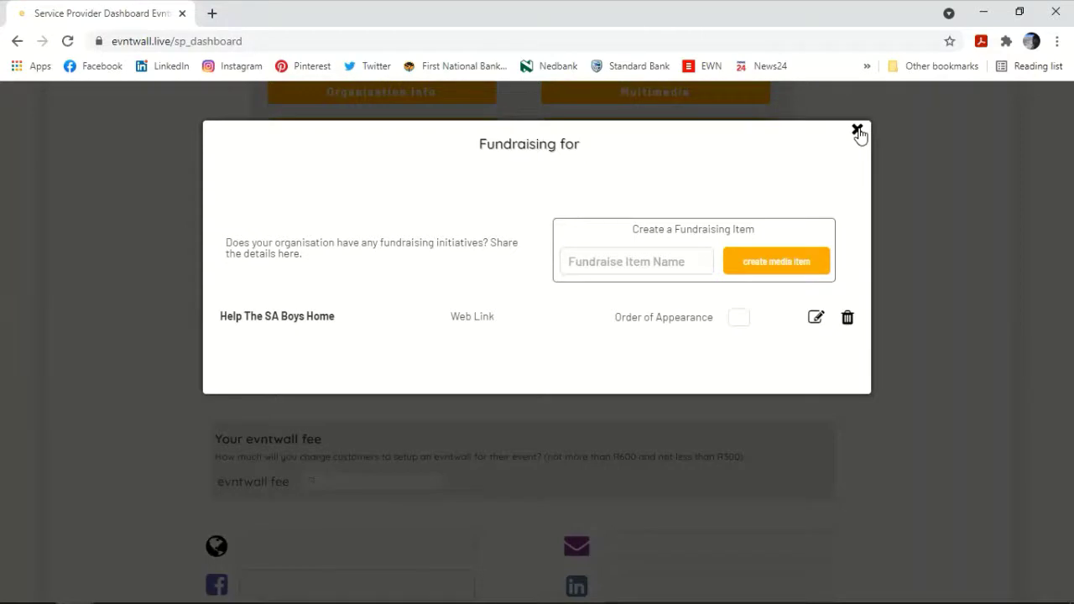
Step: Close the Fundraising window to get back to the dashboard sections and colour settings
click(856, 130)
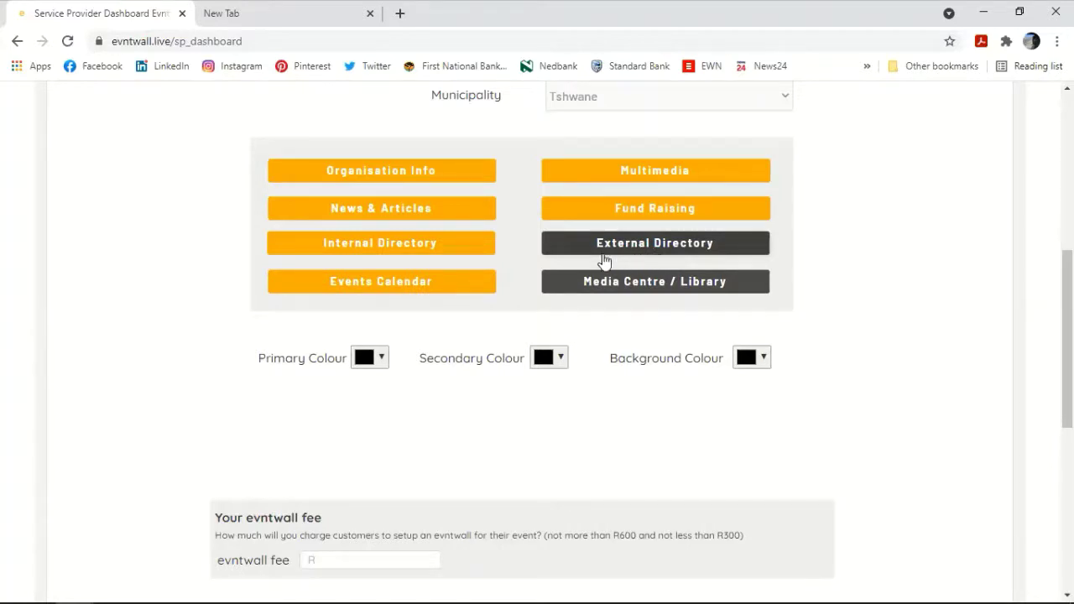
Step: Create an Internal Directory listing titled with the staff member's name and open it for editing
click(398, 247)
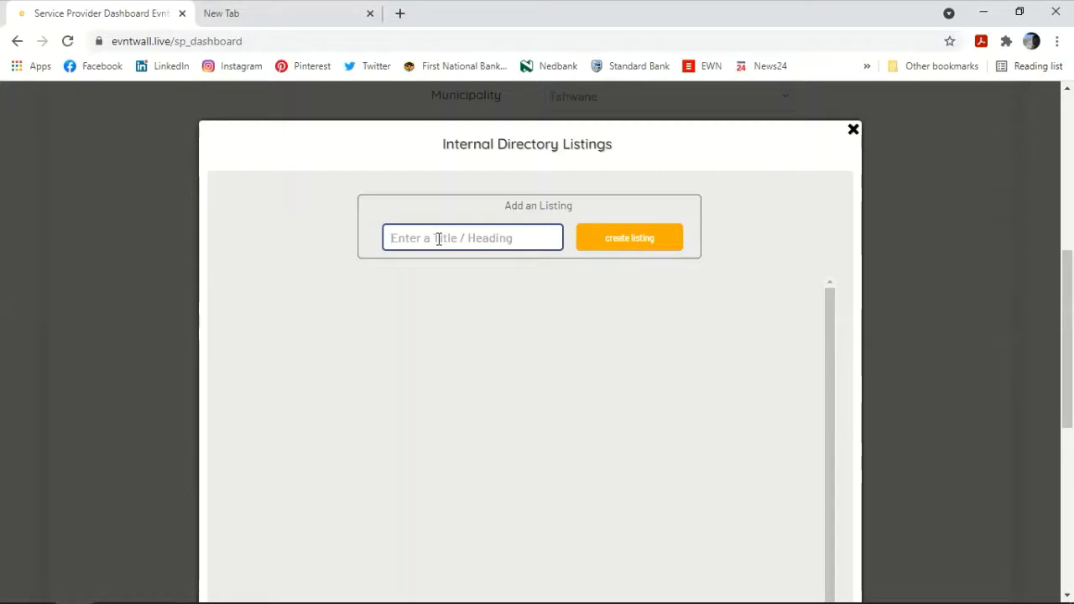
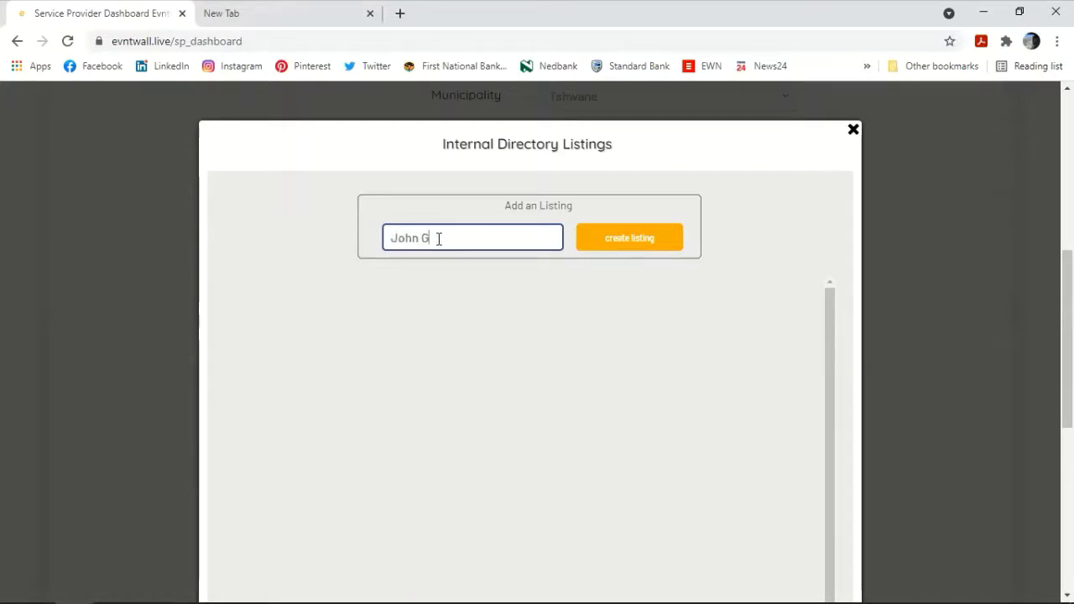
click(640, 245)
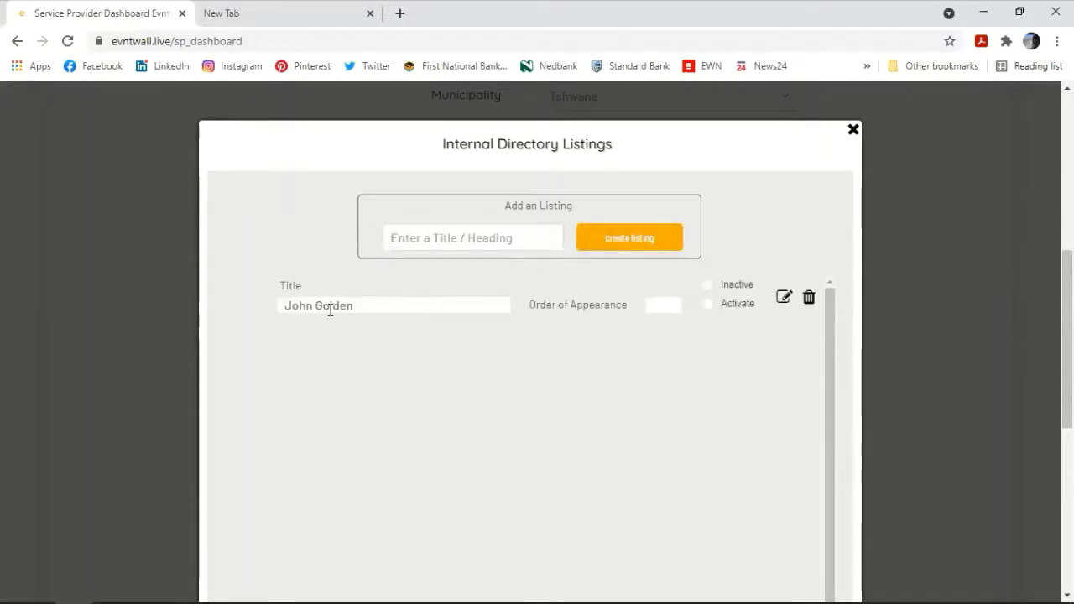
click(781, 299)
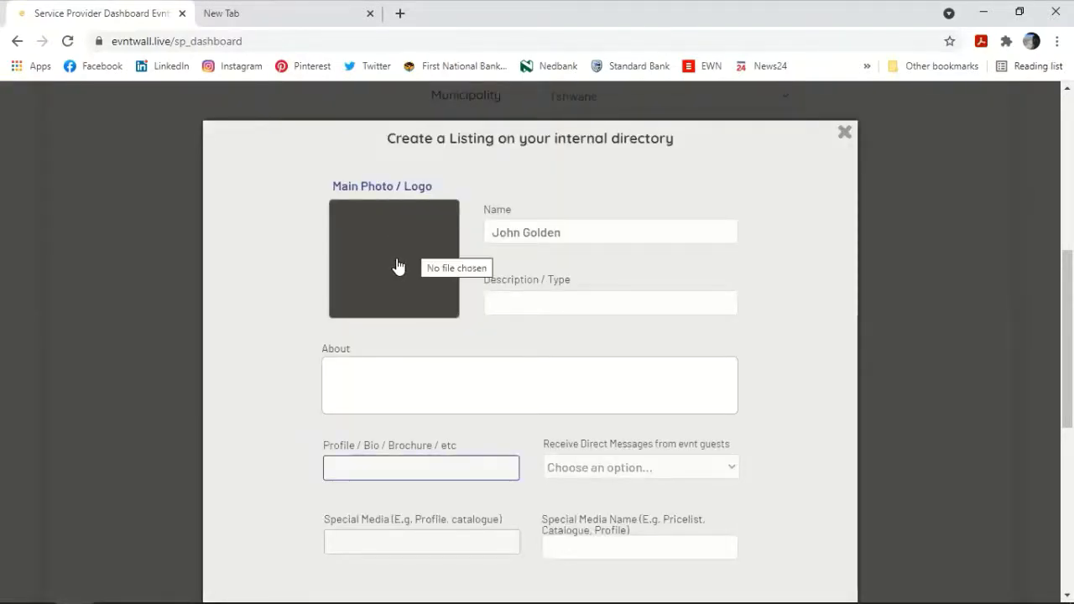
Step: Set the listing type to Manager, use the thumb_1644 event photo as main photo, and add an About line
click(523, 306)
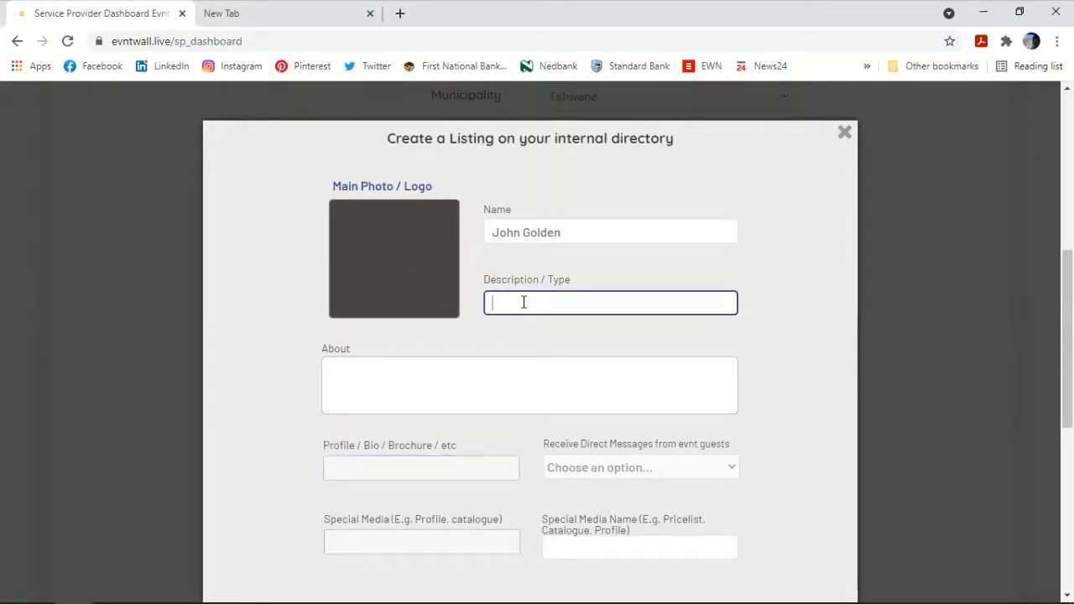
text(Manager)
double_click(523, 304)
click(385, 263)
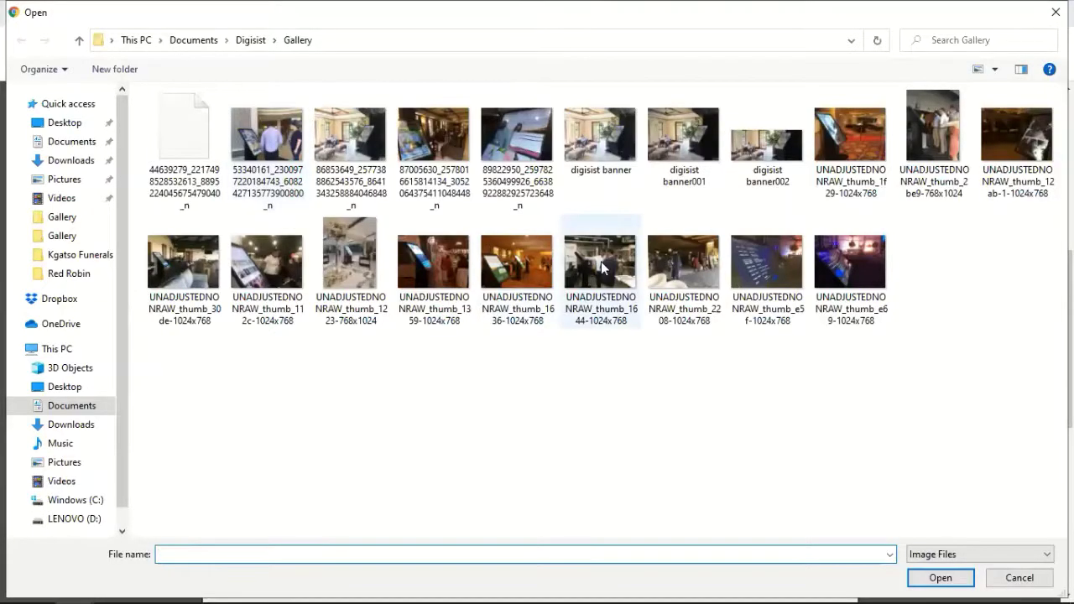
double_click(601, 267)
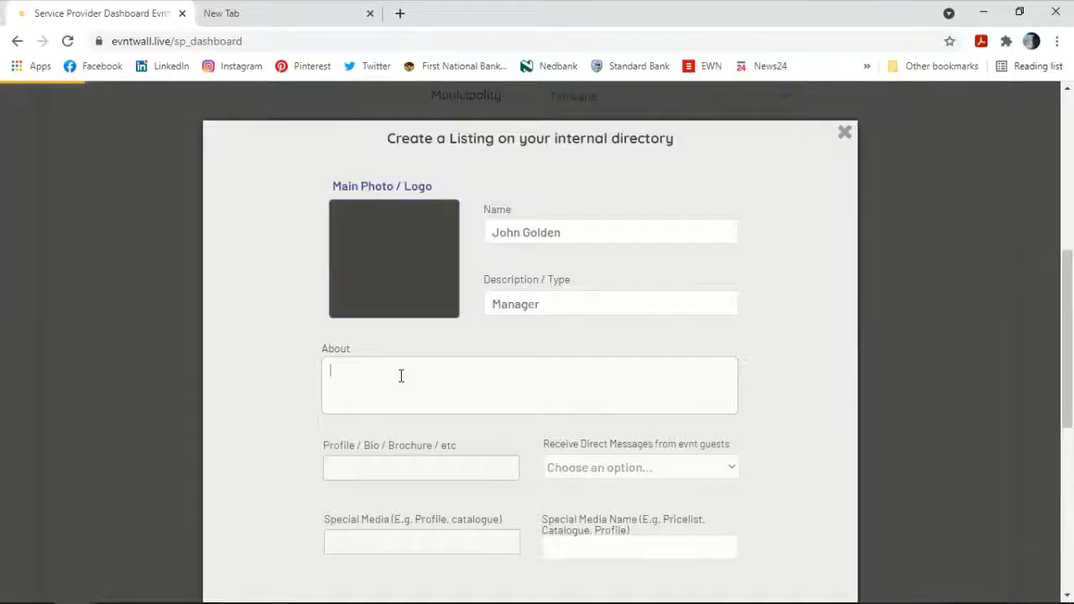
text(About)
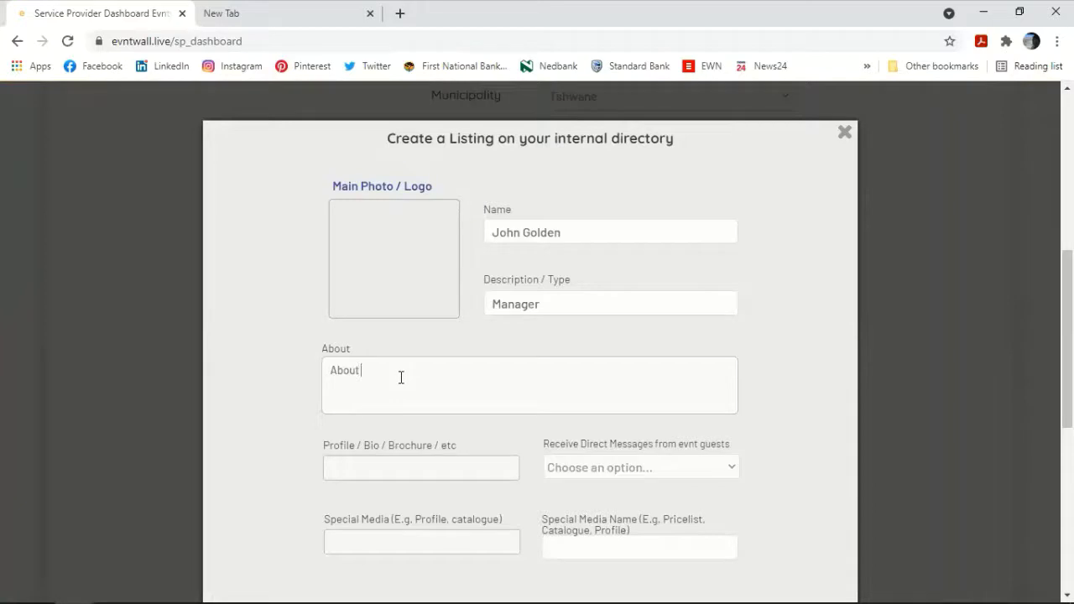
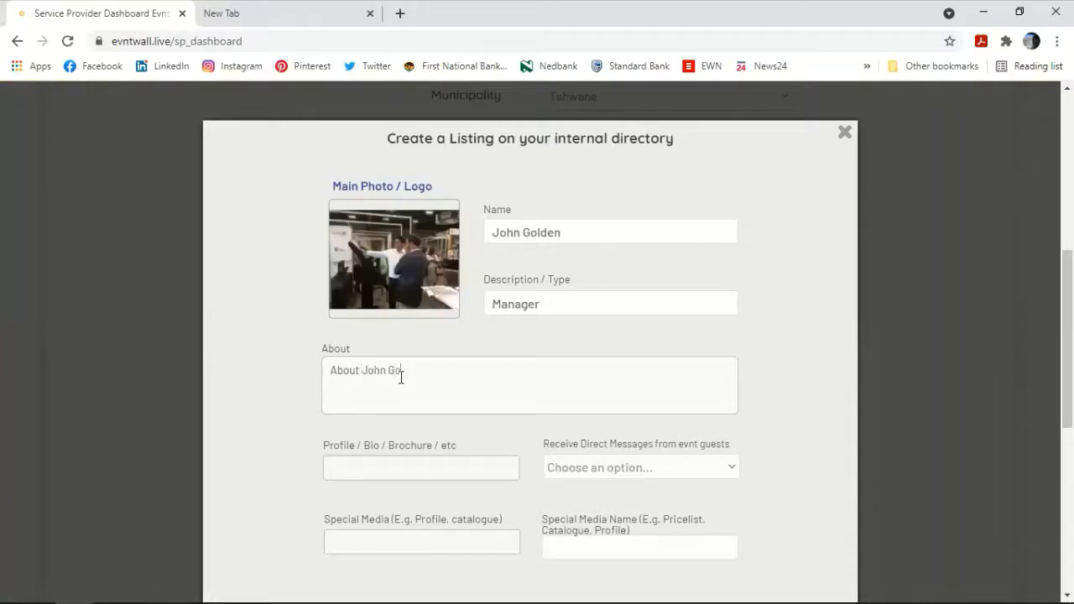
scroll(455, 389, down, 2)
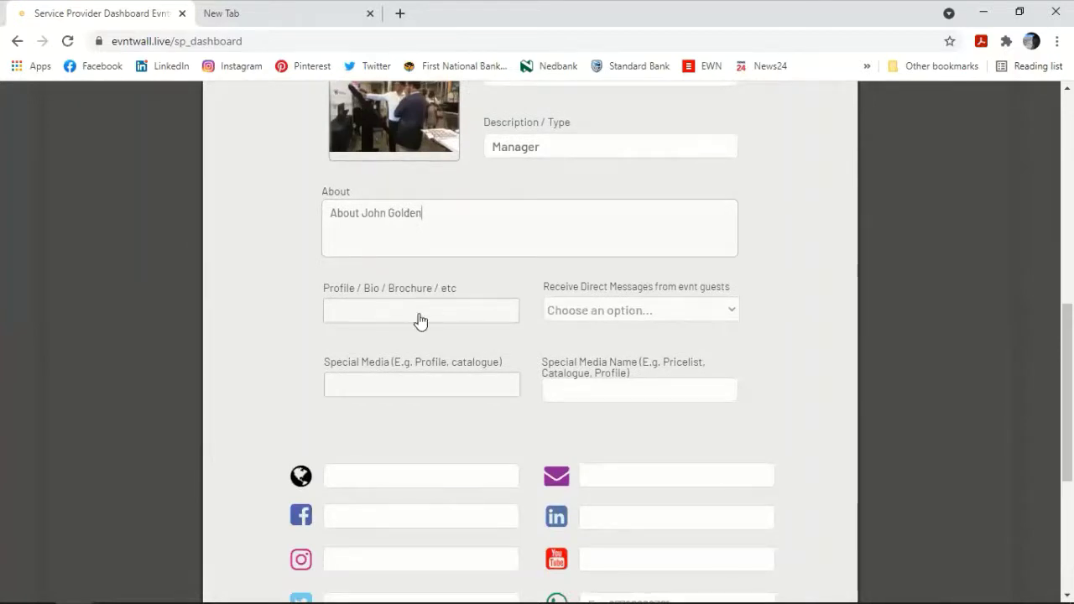
click(612, 310)
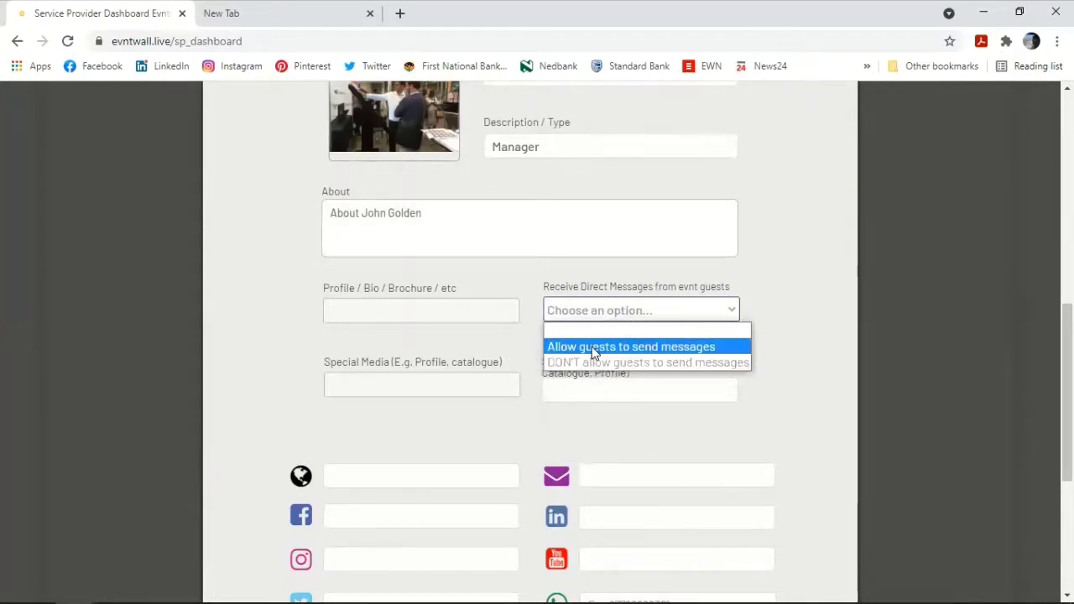
Step: Set Receive Direct Messages to 'Allow guests to send messages' for the staff listing
click(592, 353)
scroll(487, 328, down, 3)
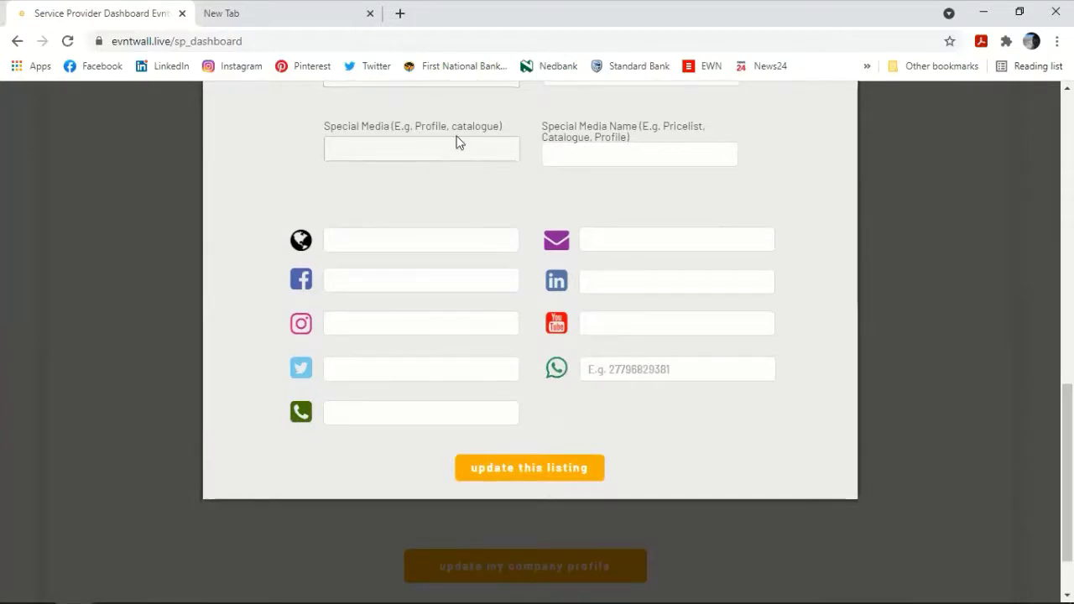
scroll(543, 175, up, 4)
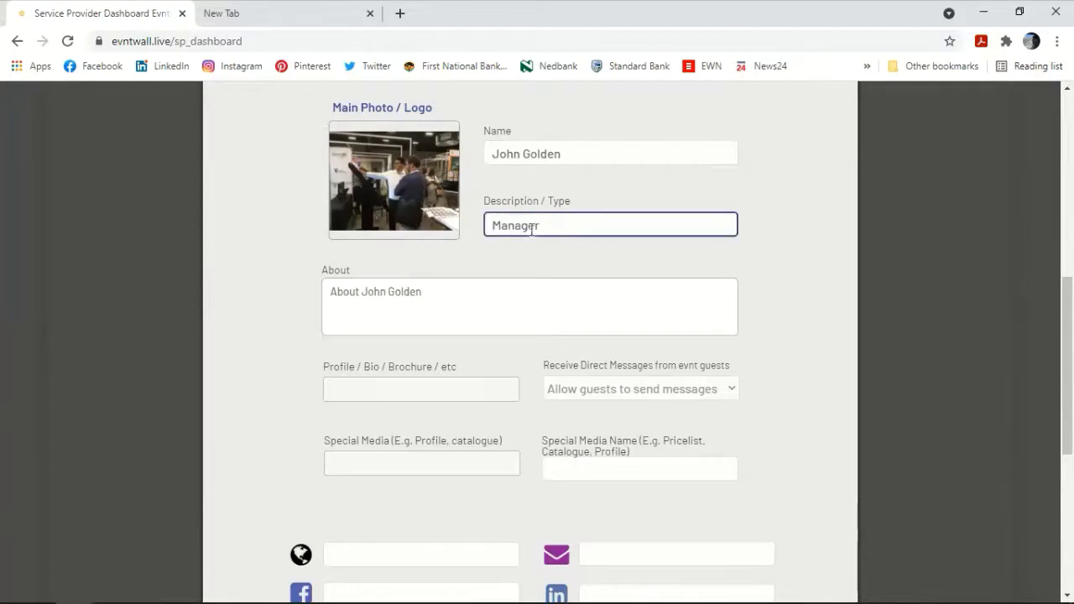
scroll(445, 280, down, 2)
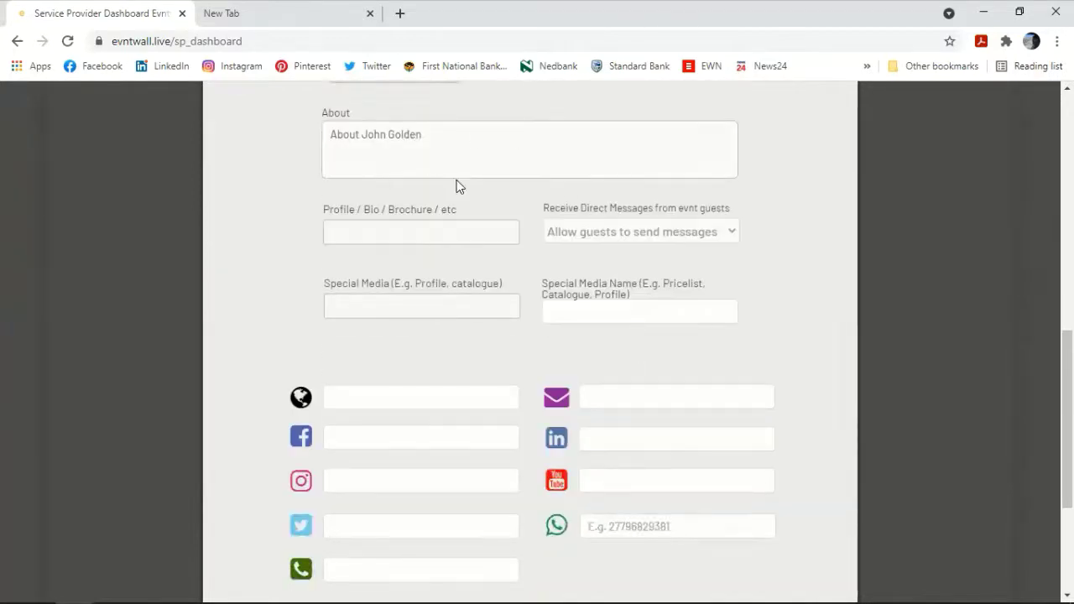
scroll(351, 191, down, 1)
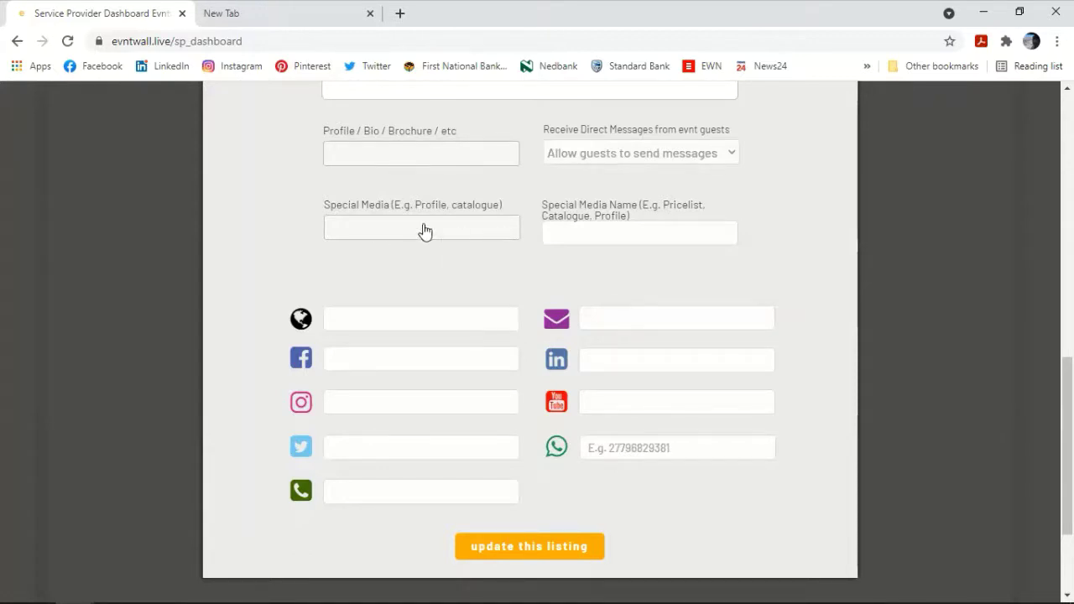
click(598, 238)
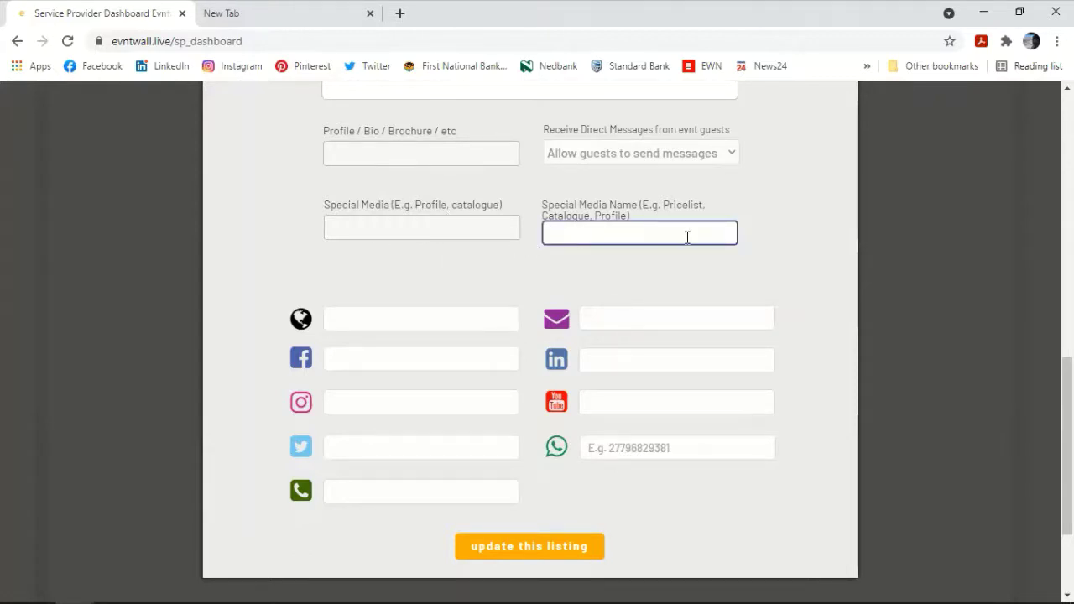
scroll(420, 324, down, 2)
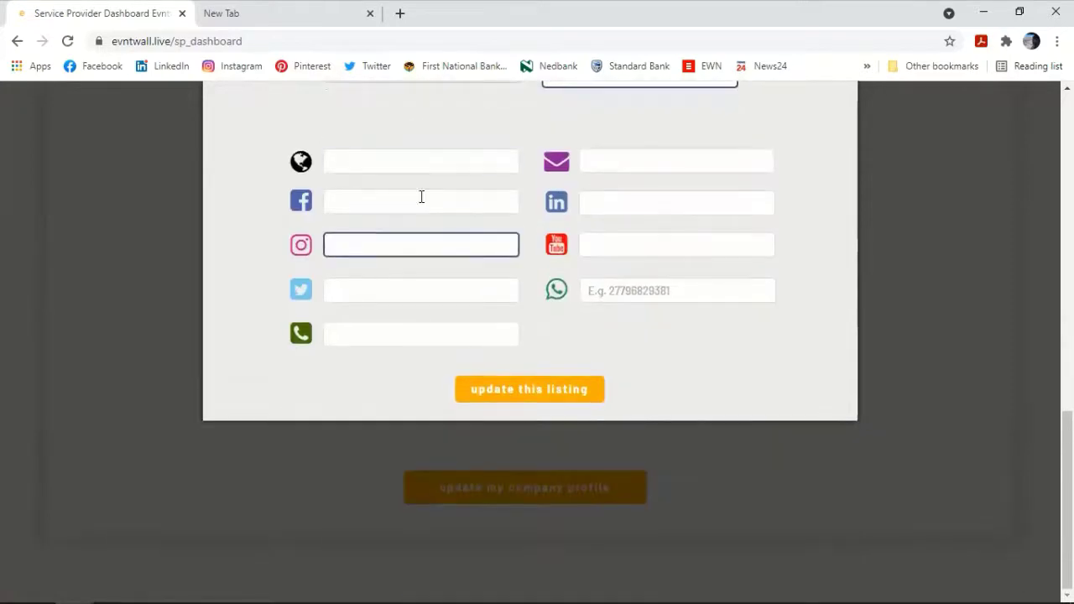
click(436, 168)
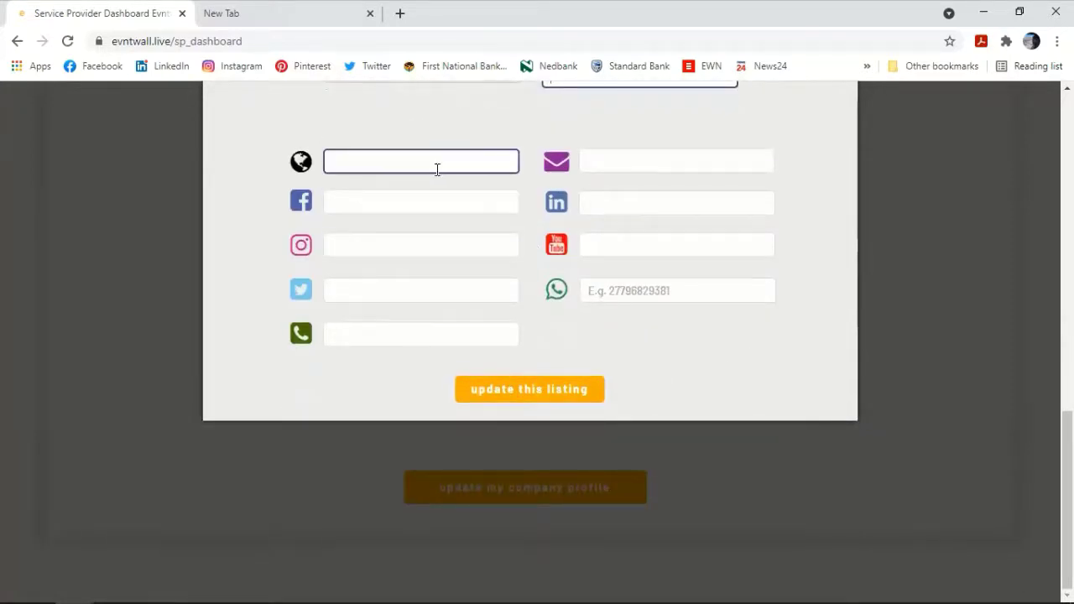
text(www.digis)
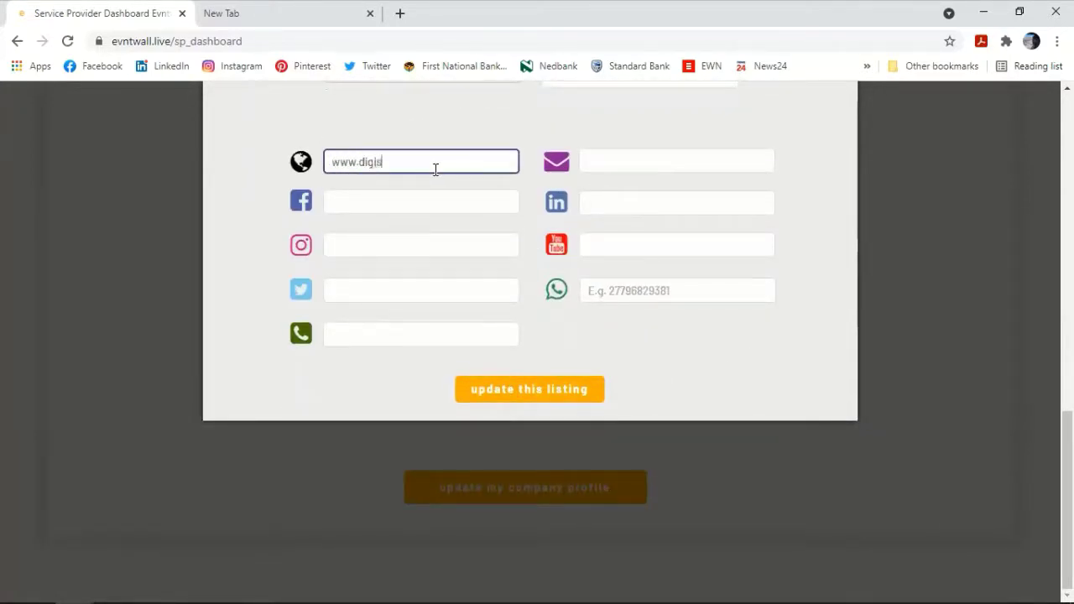
text(ist.co.za)
key(Tab)
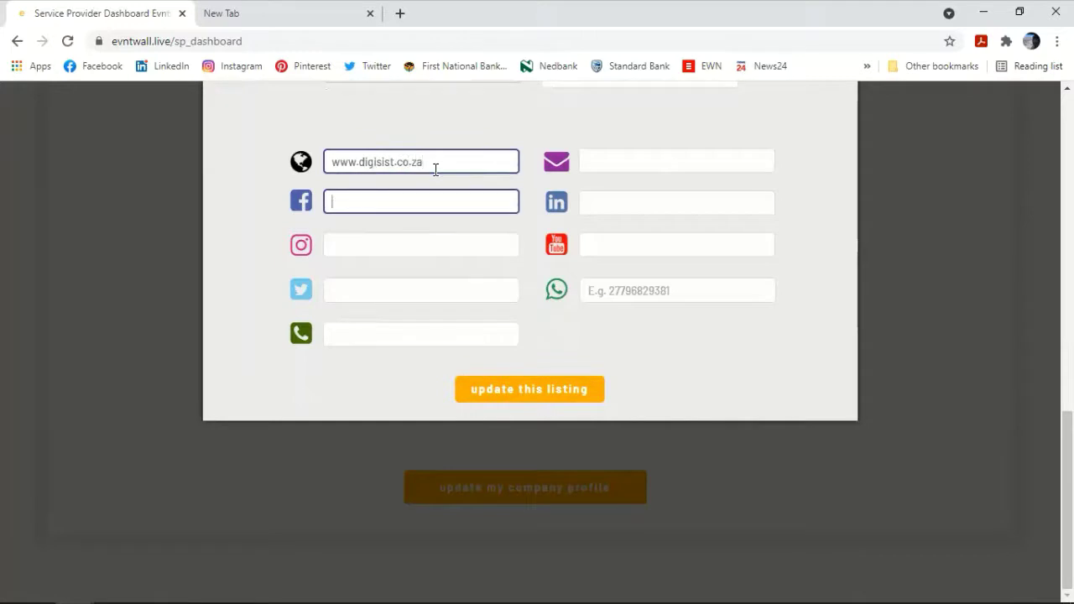
text(facebboj)
text(oo)
text(k.com)
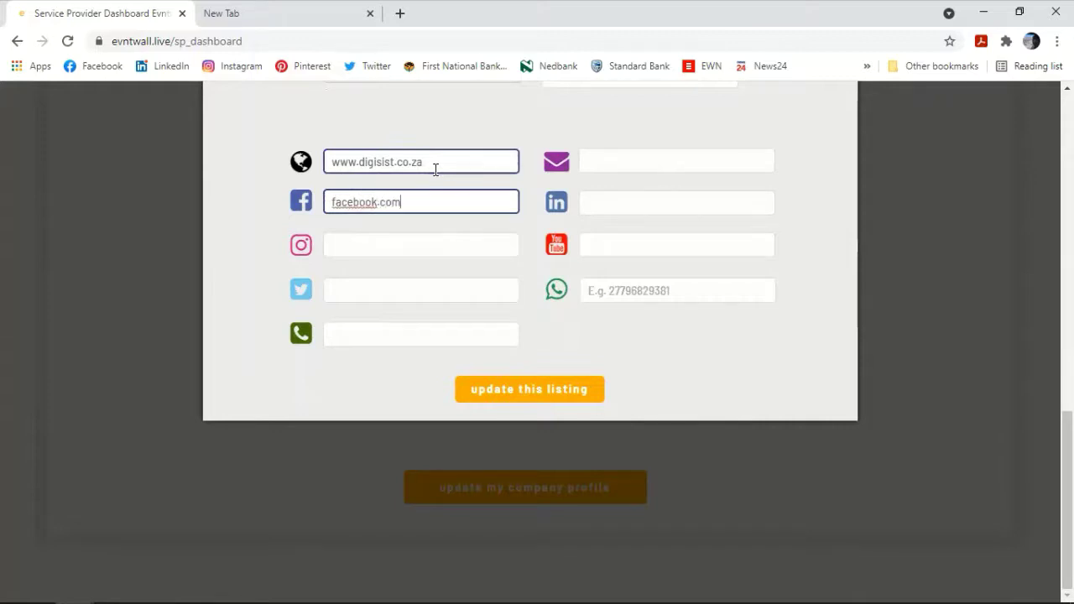
text(/digisist)
key(Tab)
key(Tab)
key(Tab)
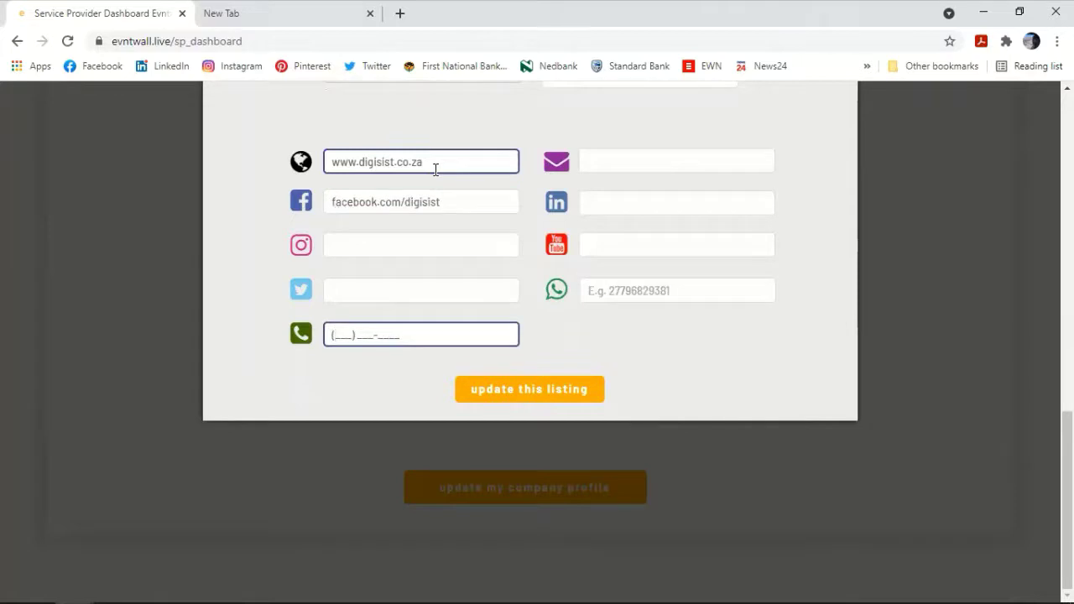
text(01236547)
Step: Add the company e-mail and WhatsApp number, then submit the listing update
click(634, 151)
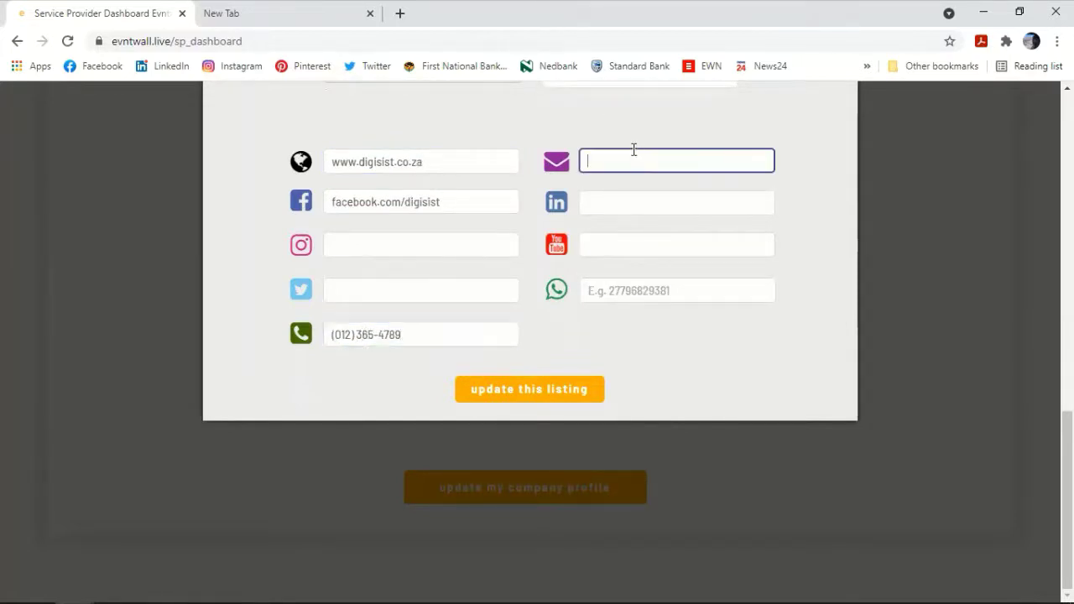
key(Tab)
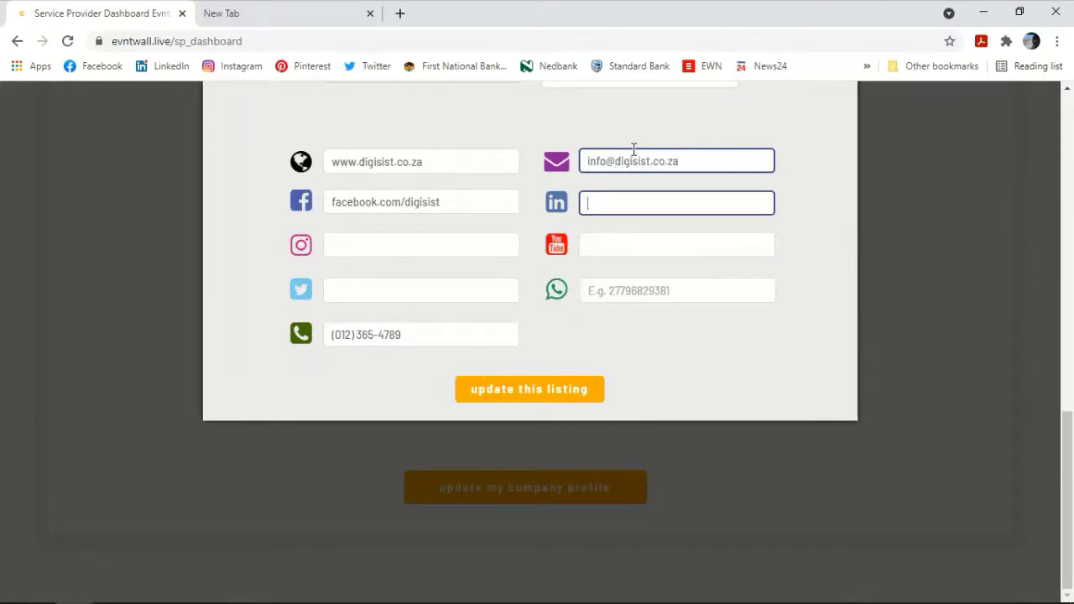
key(Tab)
key(Tab)
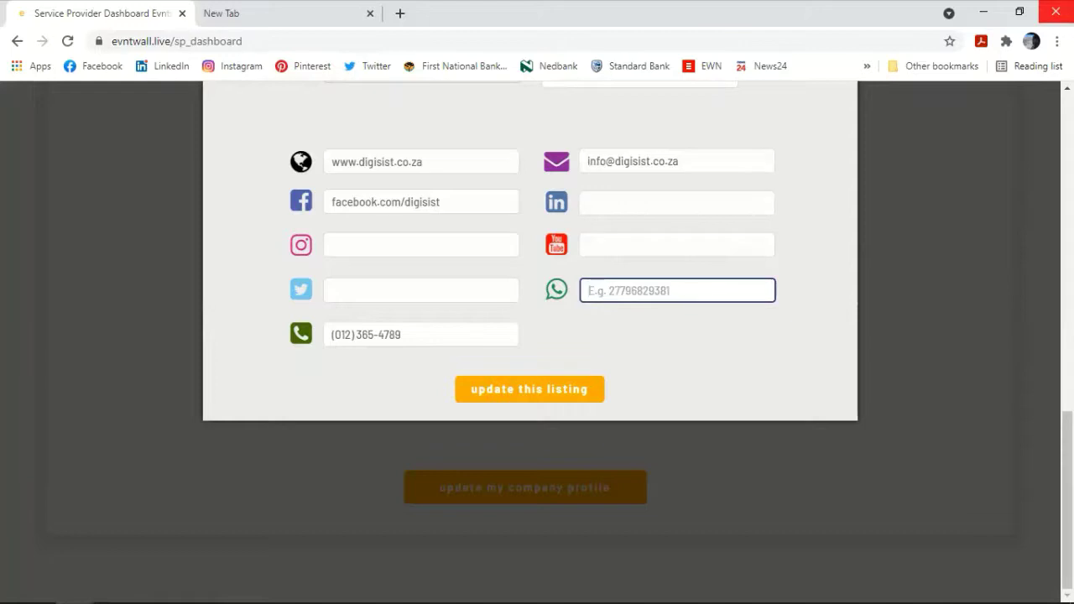
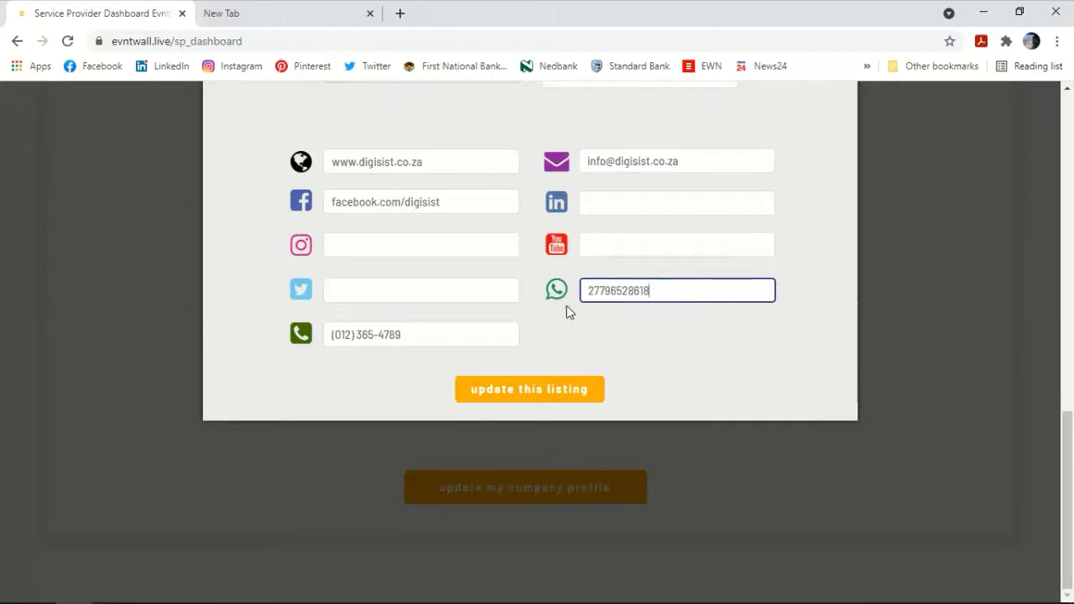
click(543, 392)
click(536, 391)
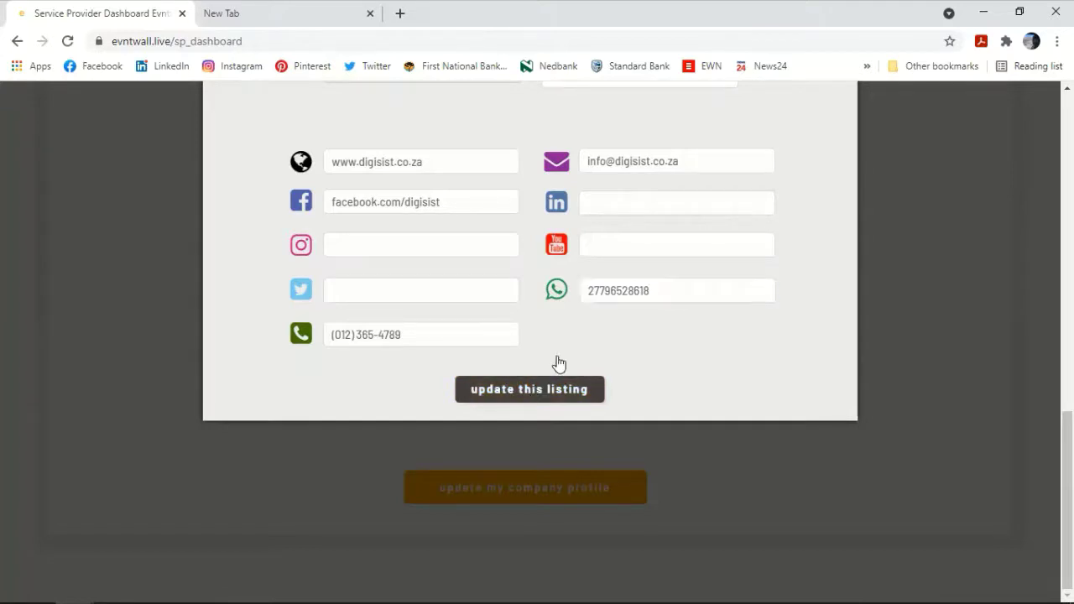
Step: Close the Internal Directory Listings window and scroll back to the dashboard's section buttons
scroll(622, 316, up, 6)
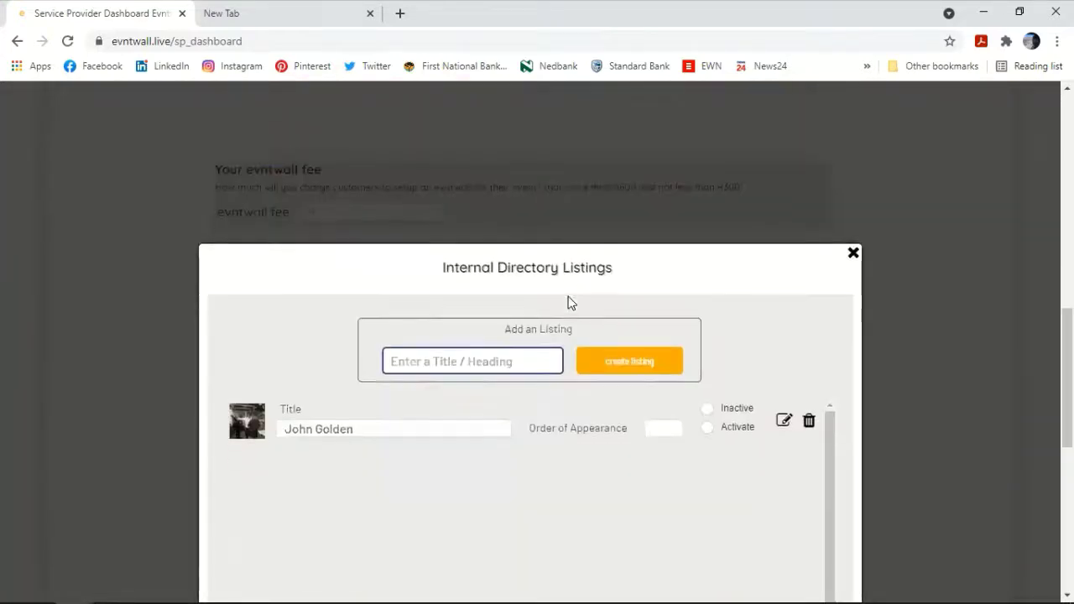
click(853, 115)
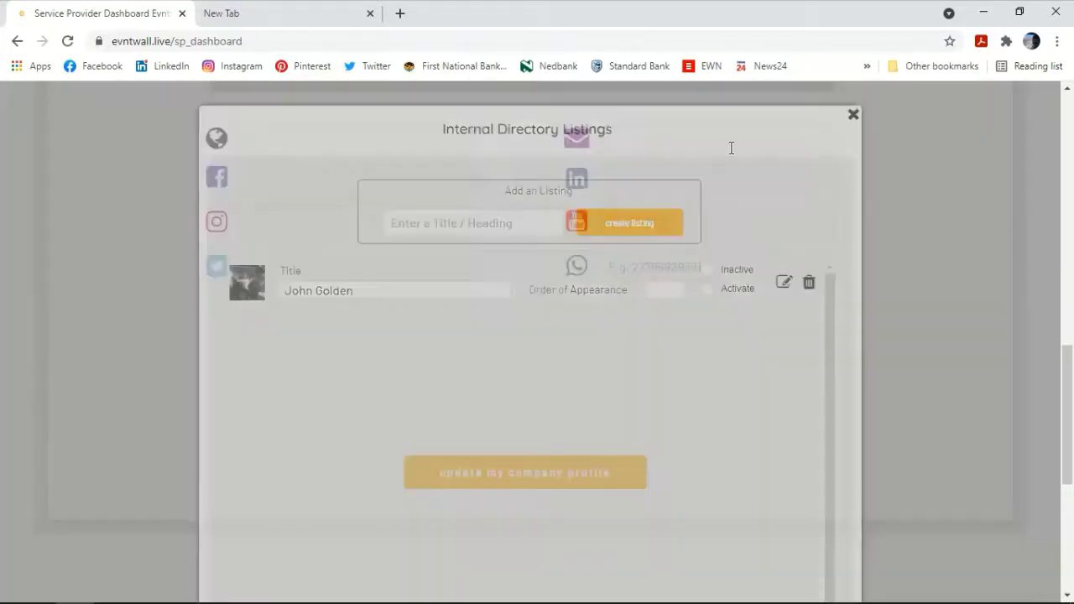
scroll(566, 244, up, 8)
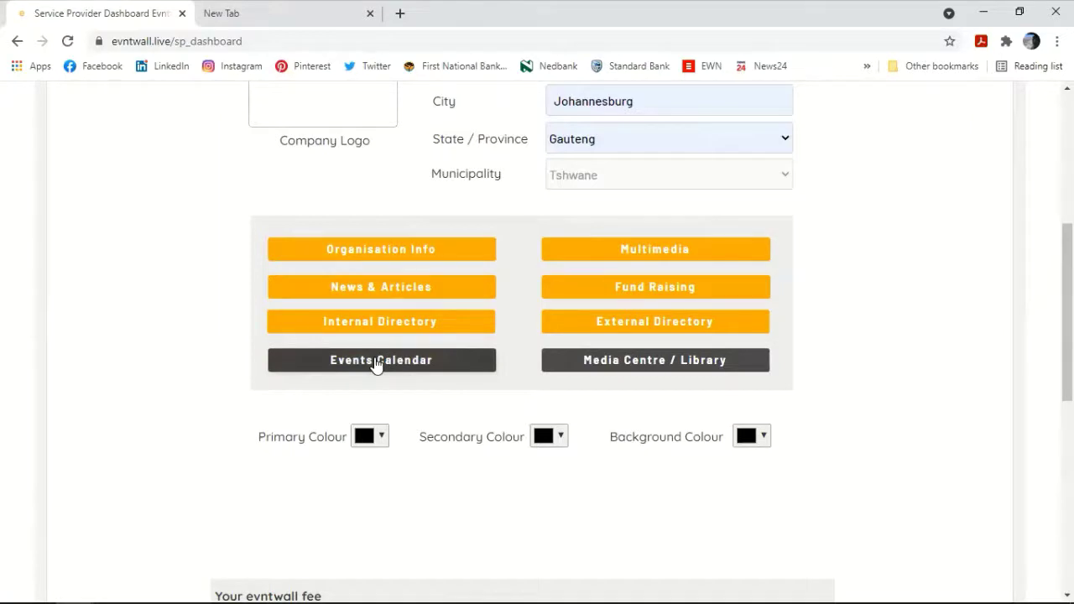
Step: Create a new Events Calendar promo event titled 'Product Launch'
click(376, 360)
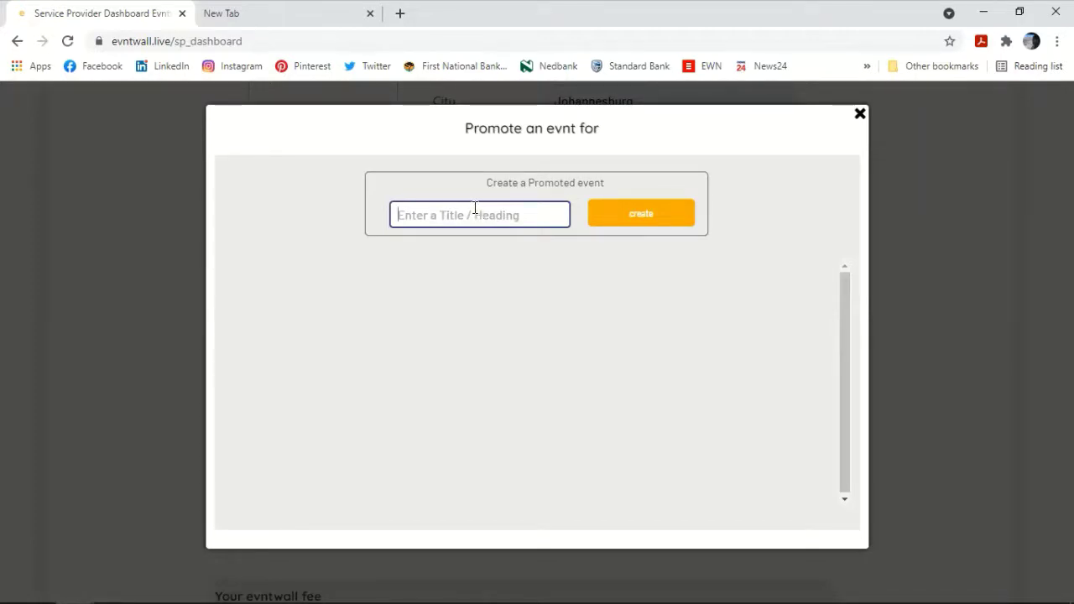
text(Pr)
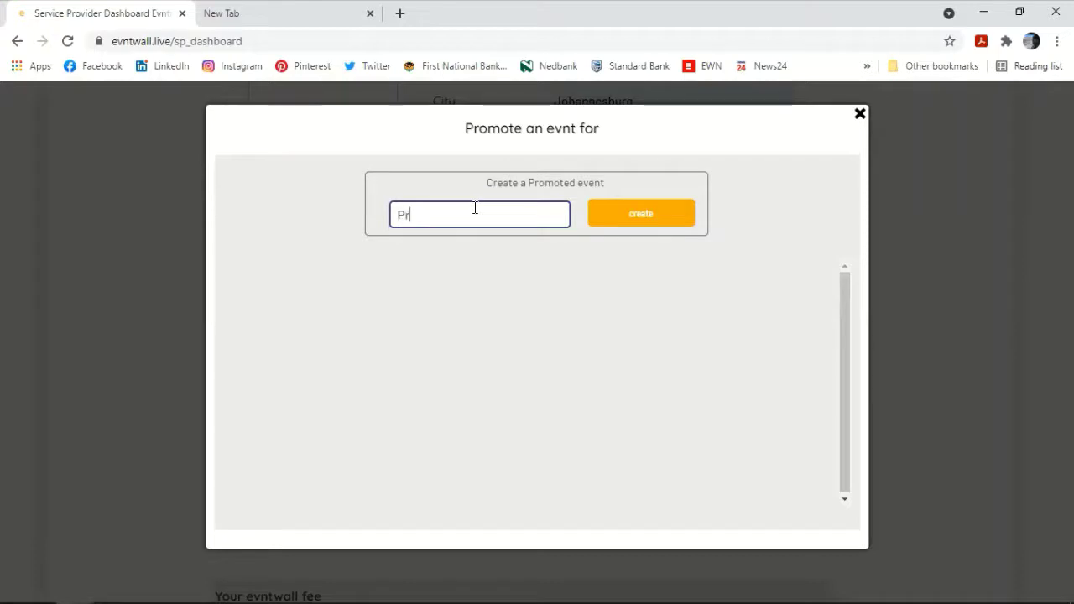
text(oduct Lua)
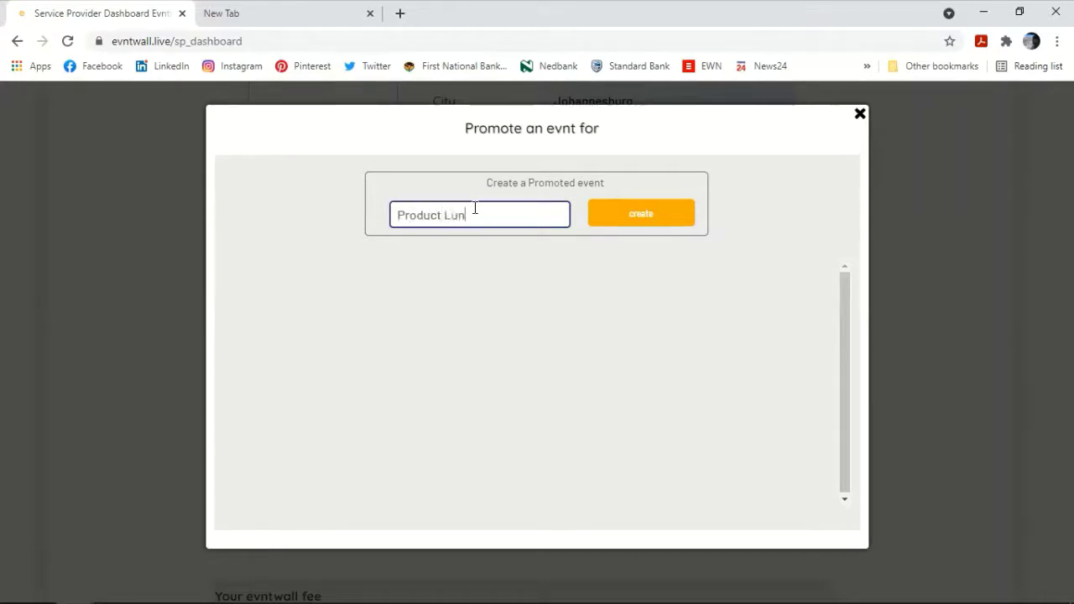
key(BackSpace)
key(BackSpace)
text(aucm)
key(BackSpace)
key(BackSpace)
key(BackSpace)
text(nch)
click(616, 224)
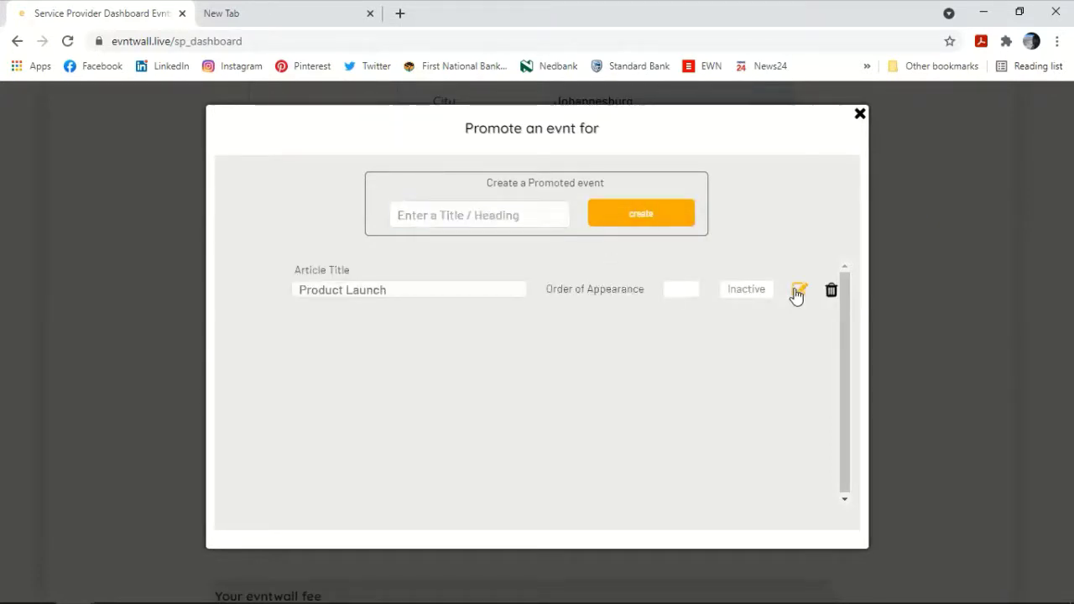
Step: Edit Product Launch and set the UNADJUSTEDNONRAW_thumb_112c-1024x768 Gallery photo as its image
click(444, 290)
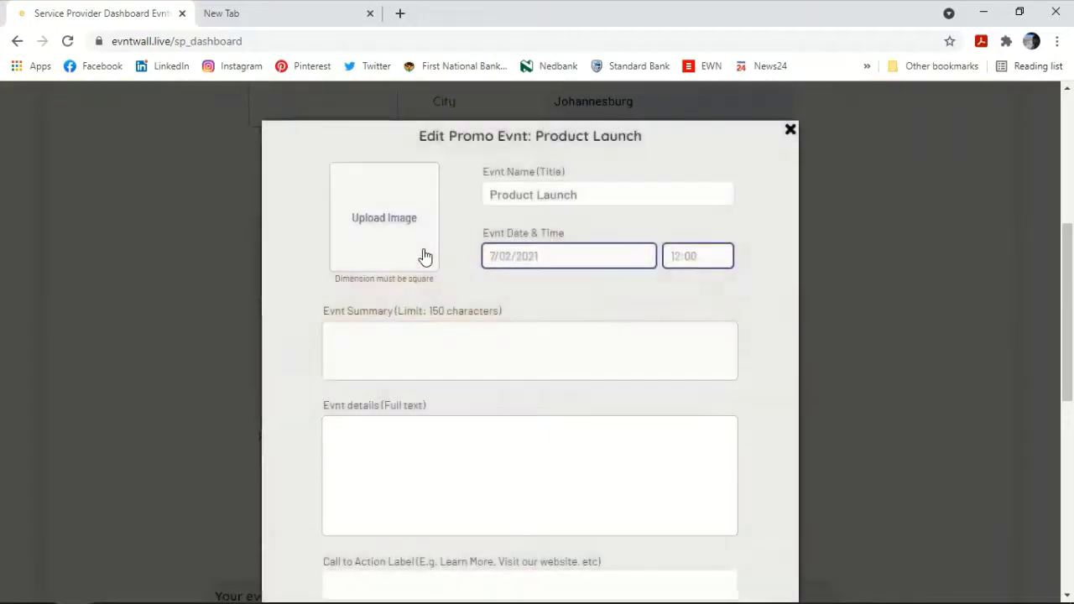
click(399, 219)
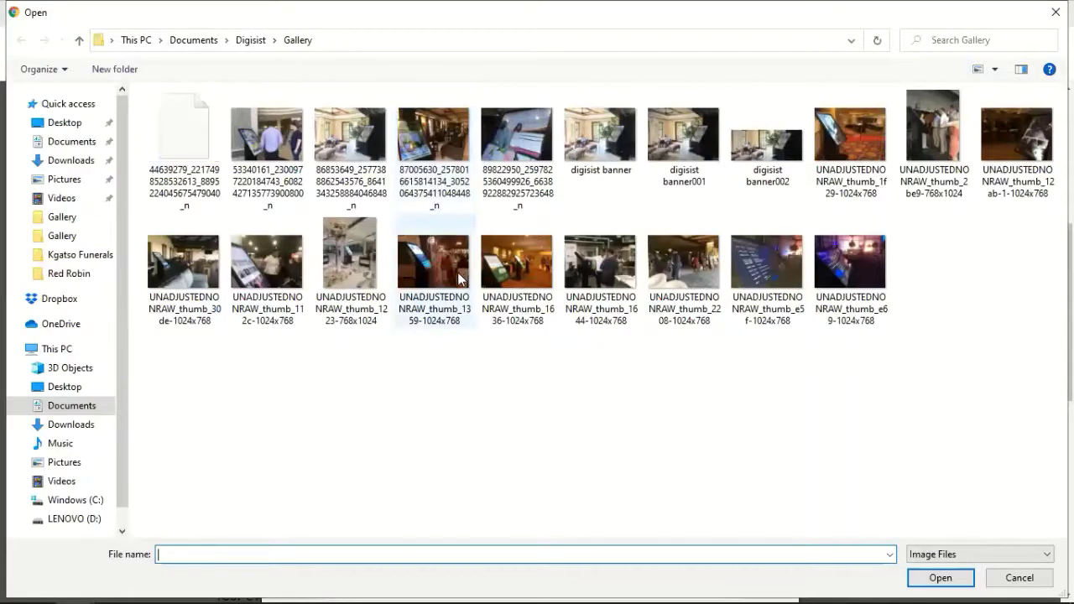
double_click(249, 263)
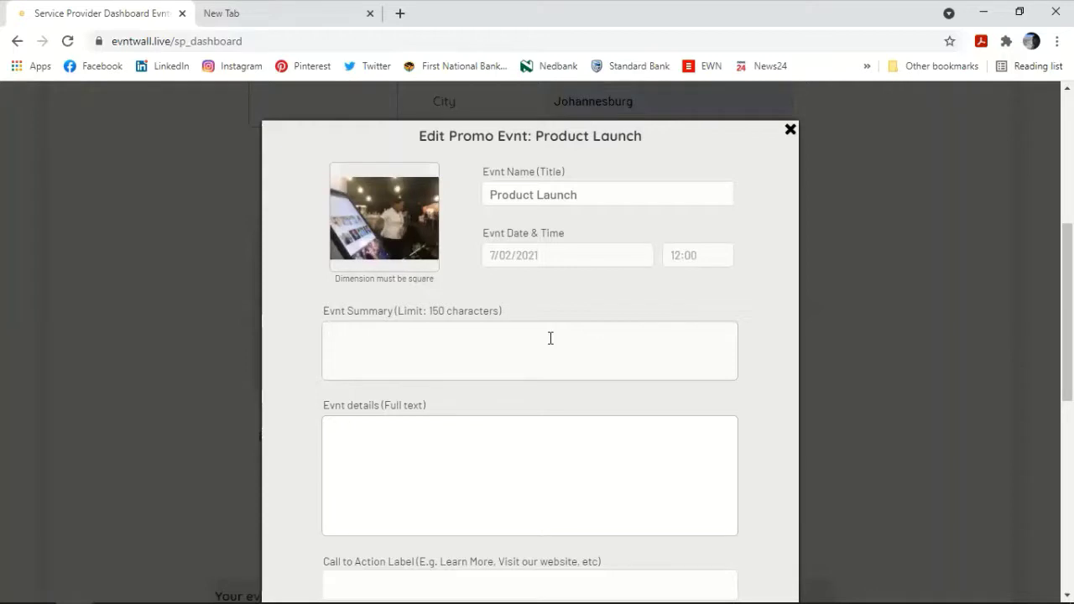
Step: Enter the summary 'We are launching Digisist for the Hospitality Industry' and copy it
text(We are launching Digisis)
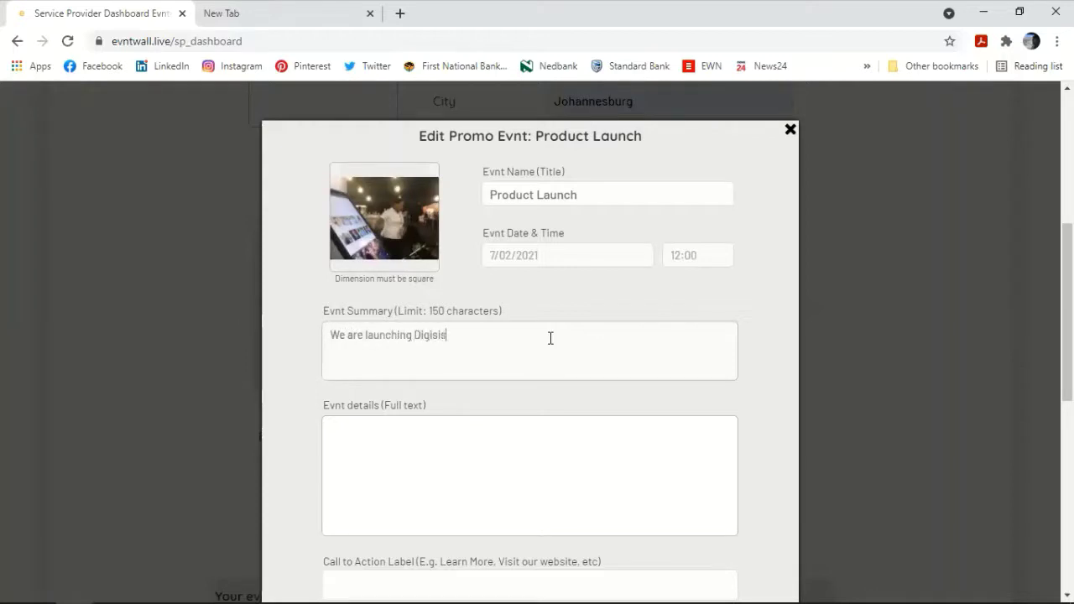
text(t for the Hospitality Industr)
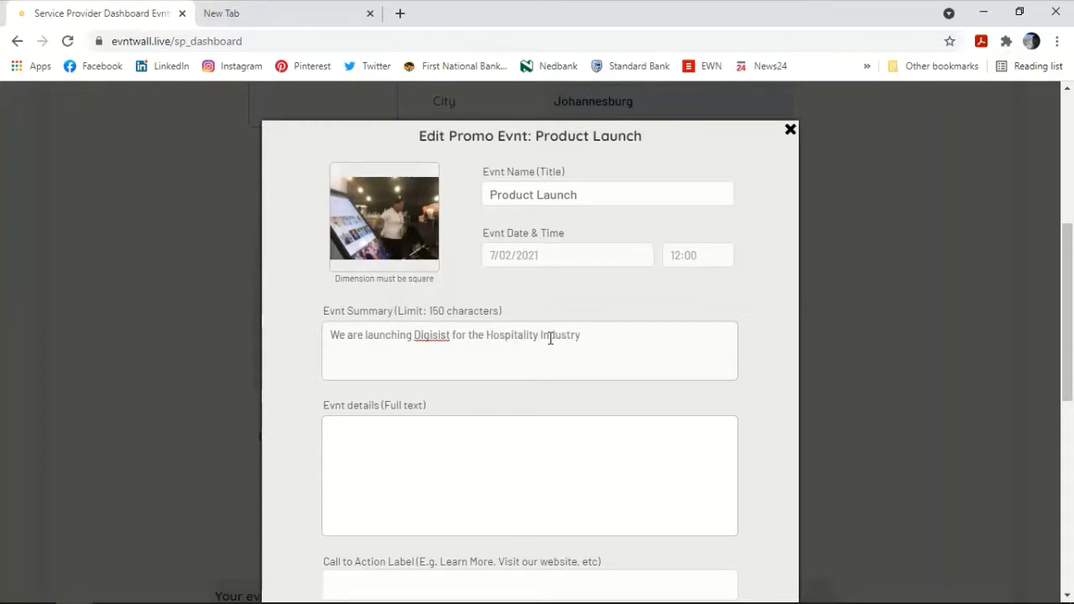
text(y)
triple_click(551, 338)
key(ctrl+c)
click(524, 452)
Step: Schedule the Product Launch event for 7/21/2021 at 9:30
click(563, 260)
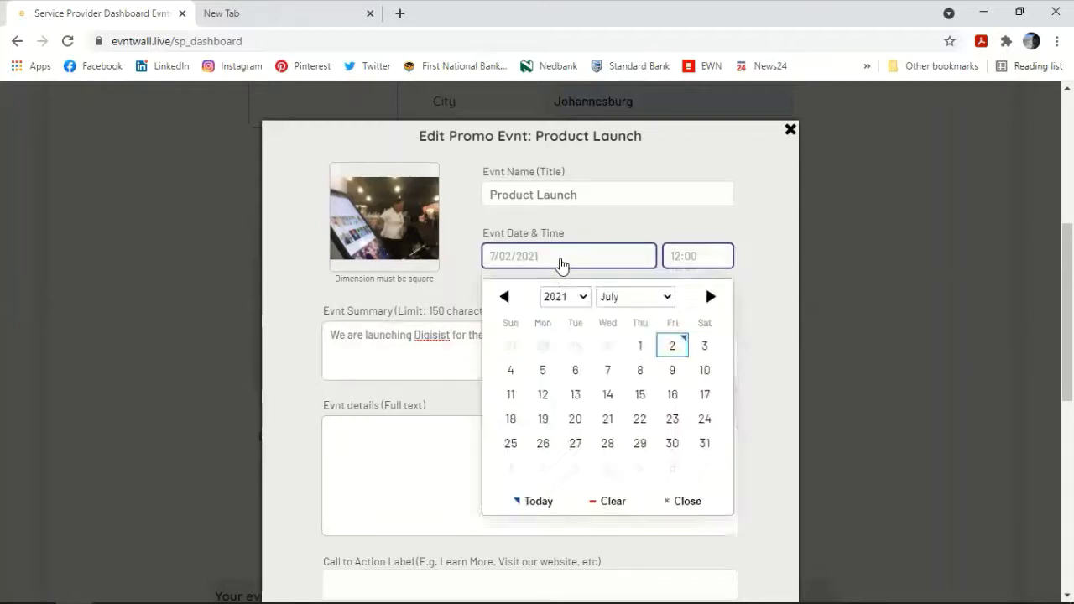
click(606, 419)
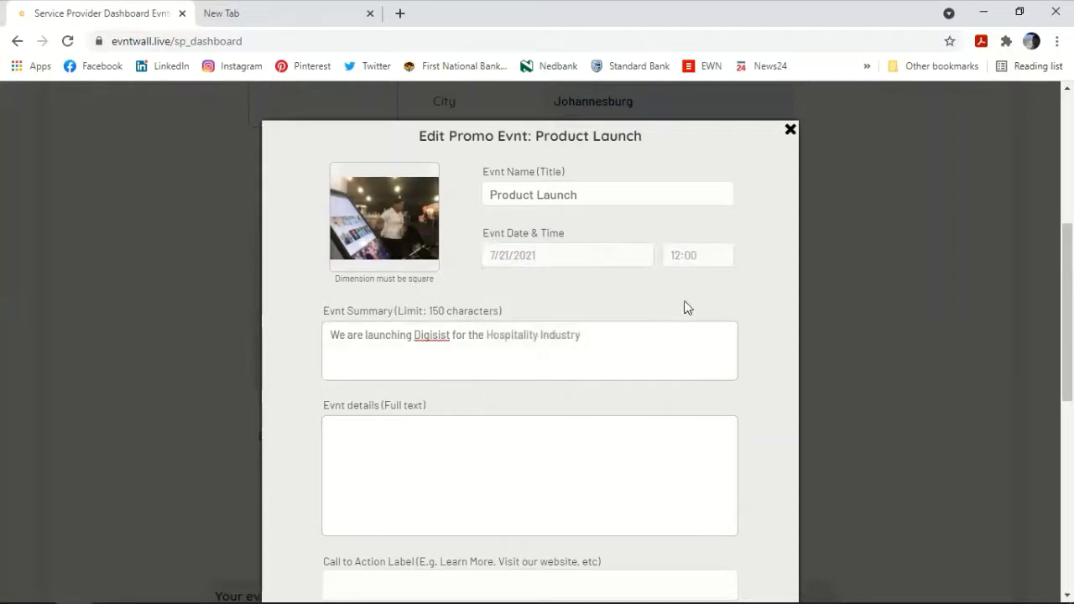
click(702, 256)
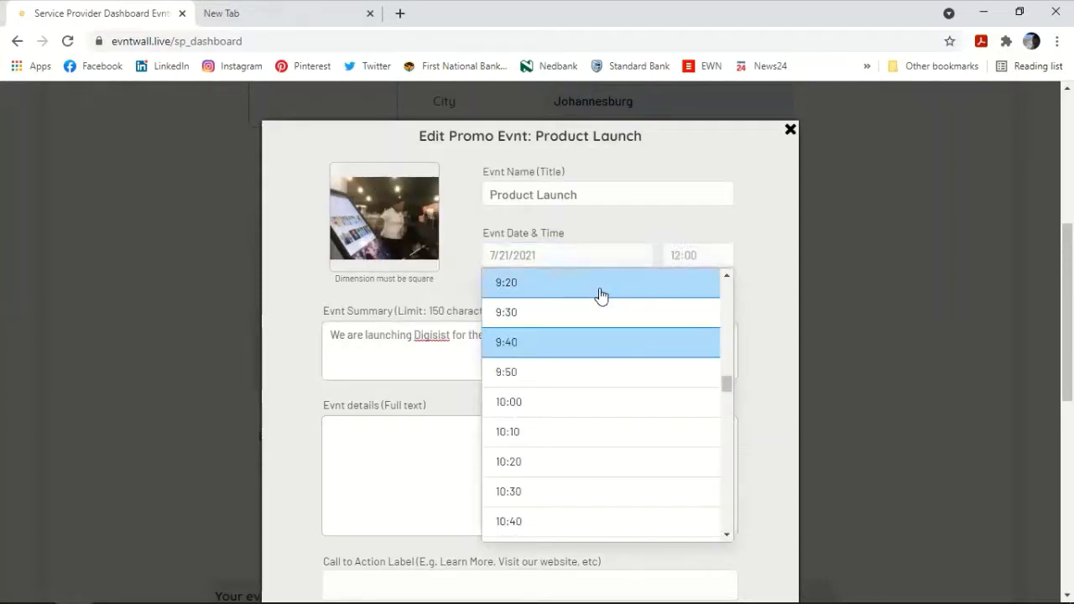
click(592, 307)
scroll(591, 302, down, 3)
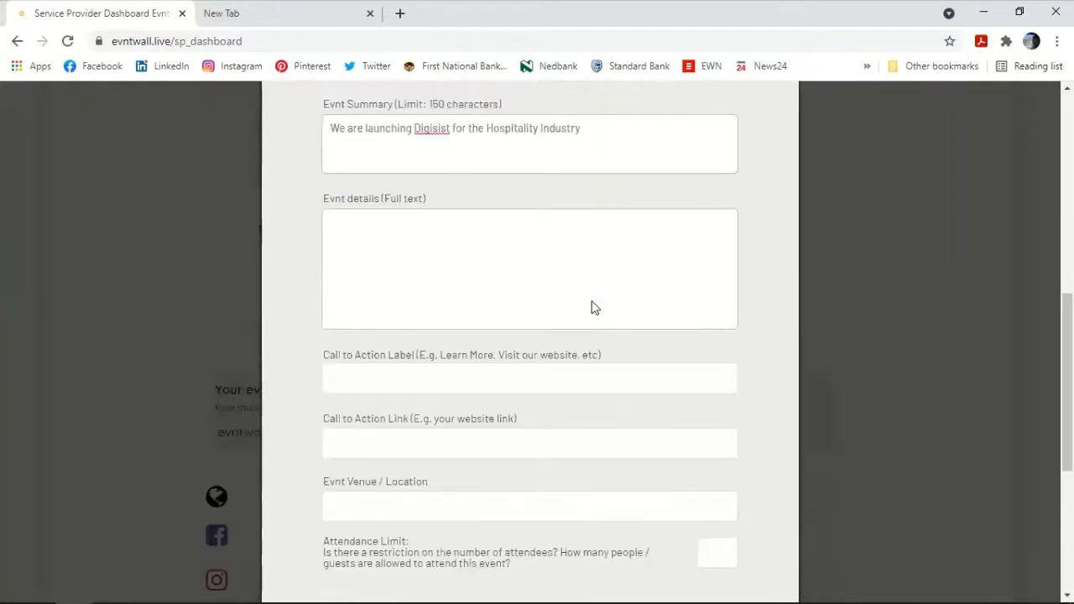
Step: Fill the event details with the summary plus 'Please be sure to observe all covid Protocols.'
key(ctrl+v)
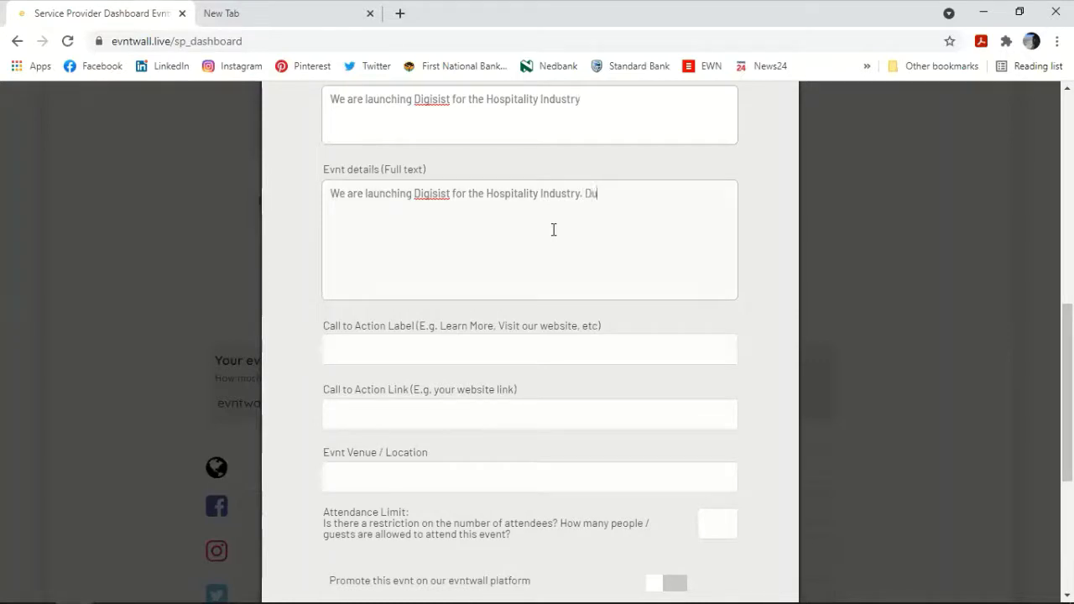
text(. Please be sure)
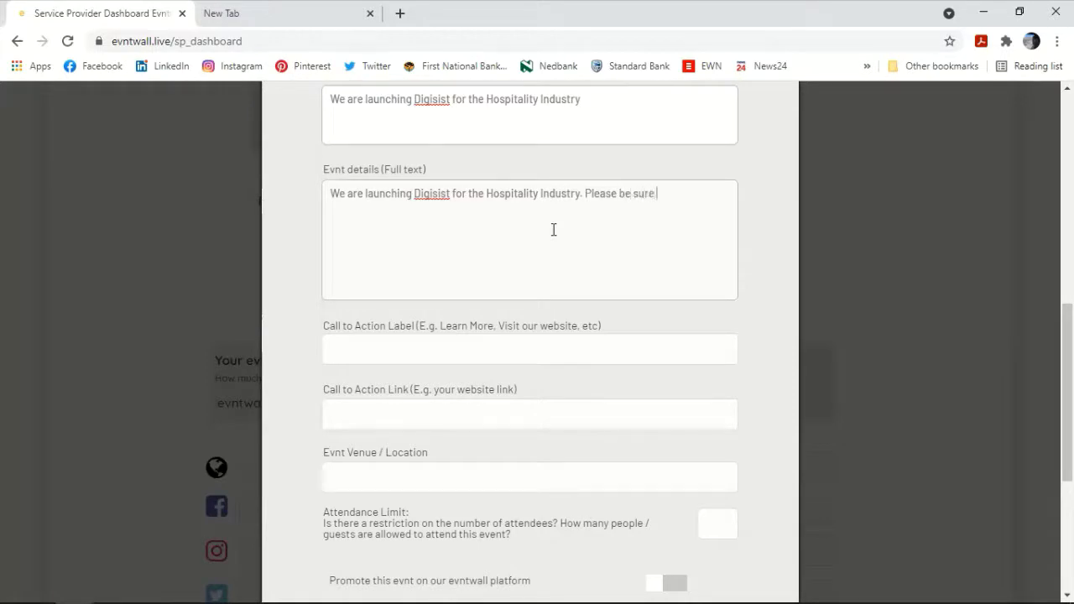
text( to observe all covid Protp)
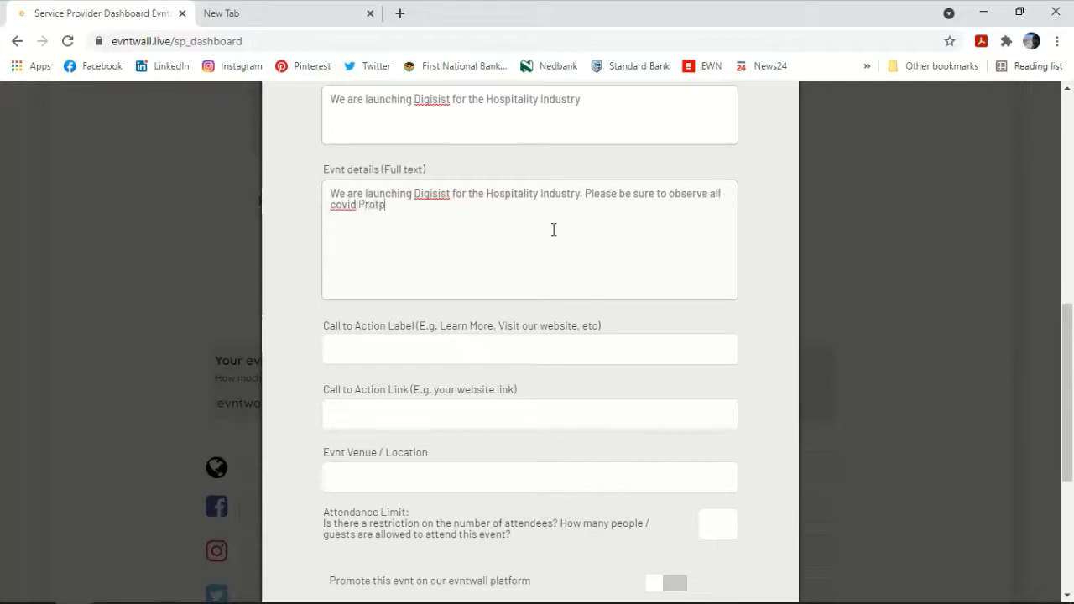
key(BackSpace)
text(ocols.)
scroll(554, 230, down, 3)
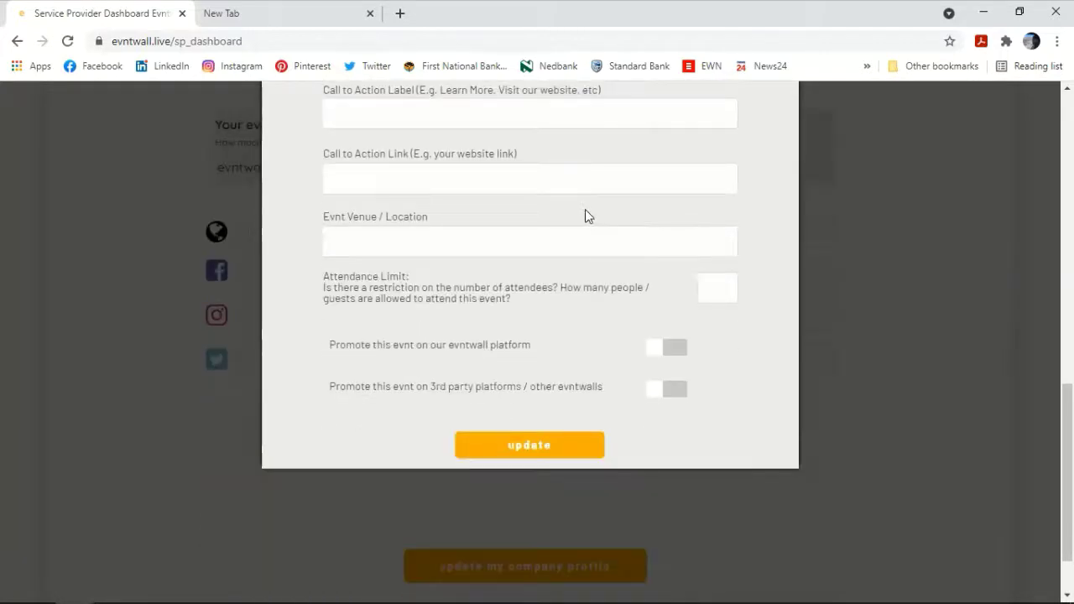
scroll(585, 209, up, 1)
click(572, 196)
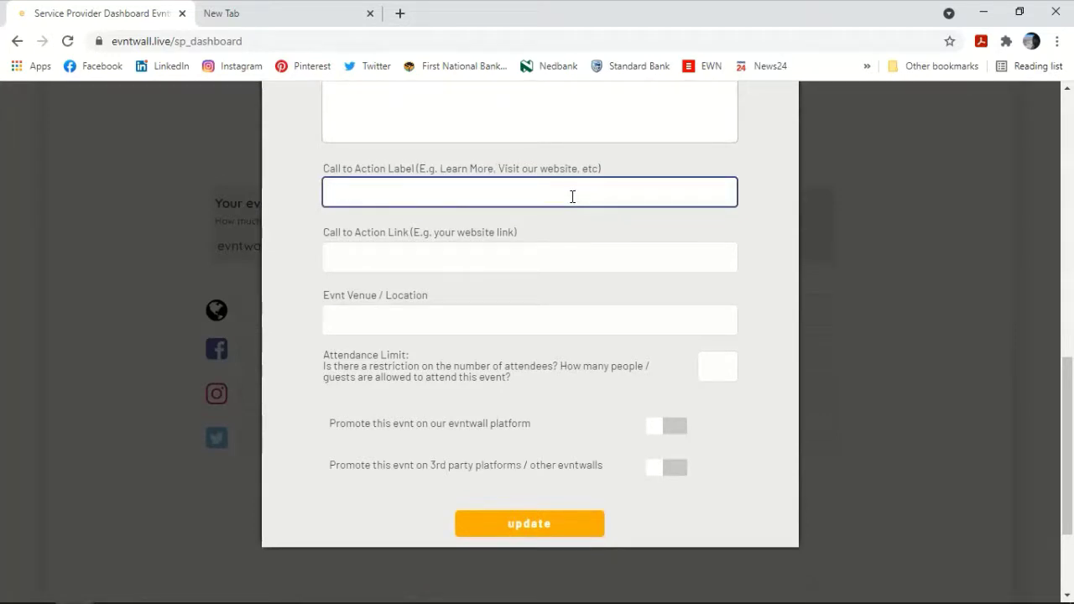
text(View Evntwall)
key(Tab)
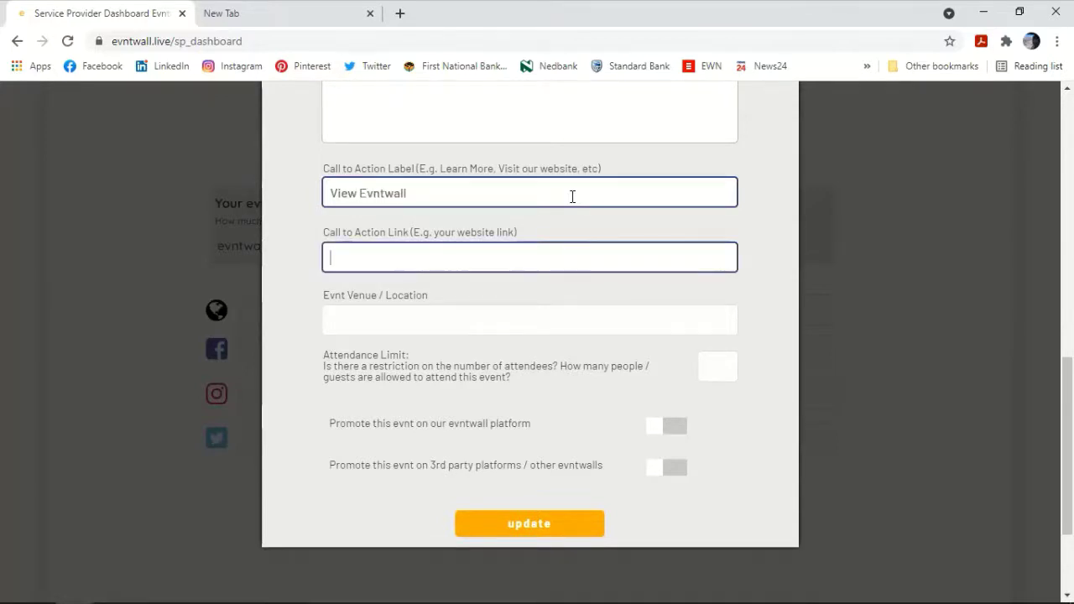
text(www.evntwall.)
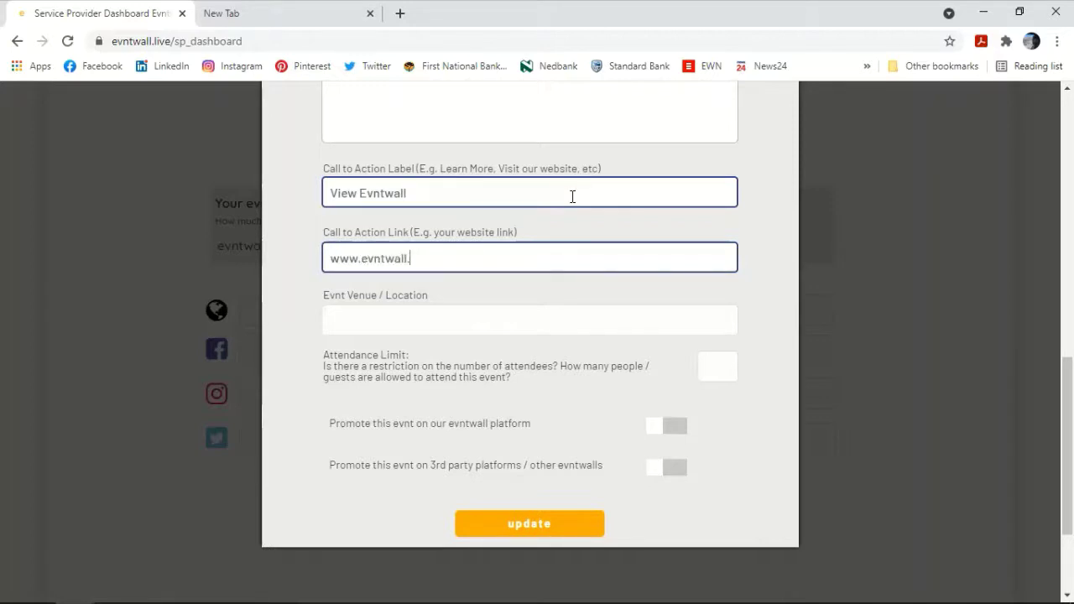
text(live)
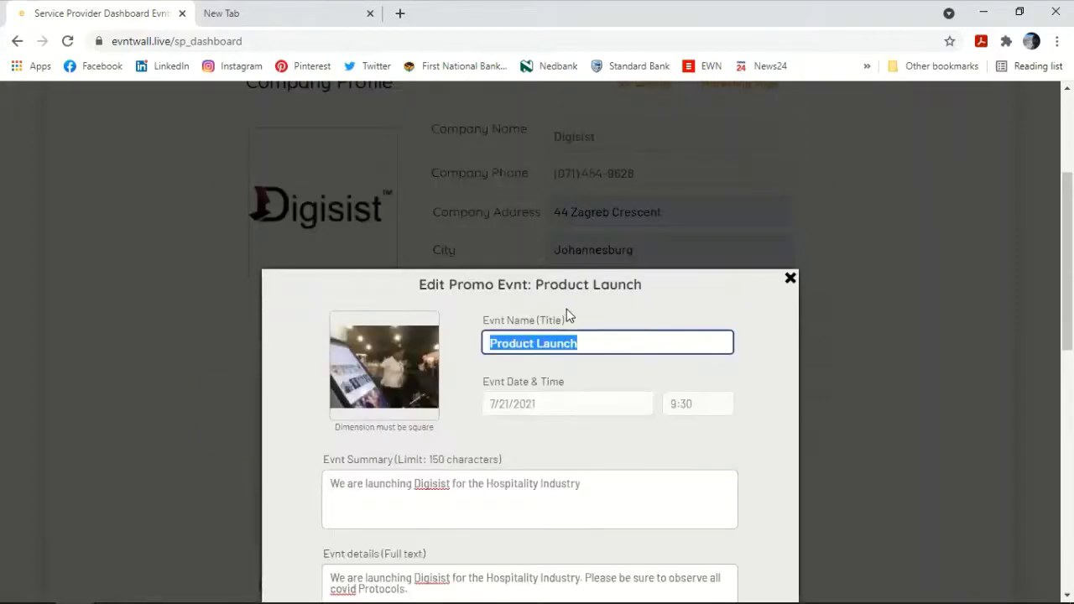
Step: Enter the venue 'SA Convention Cenre' and an attendance limit of 100
scroll(567, 312, down, 8)
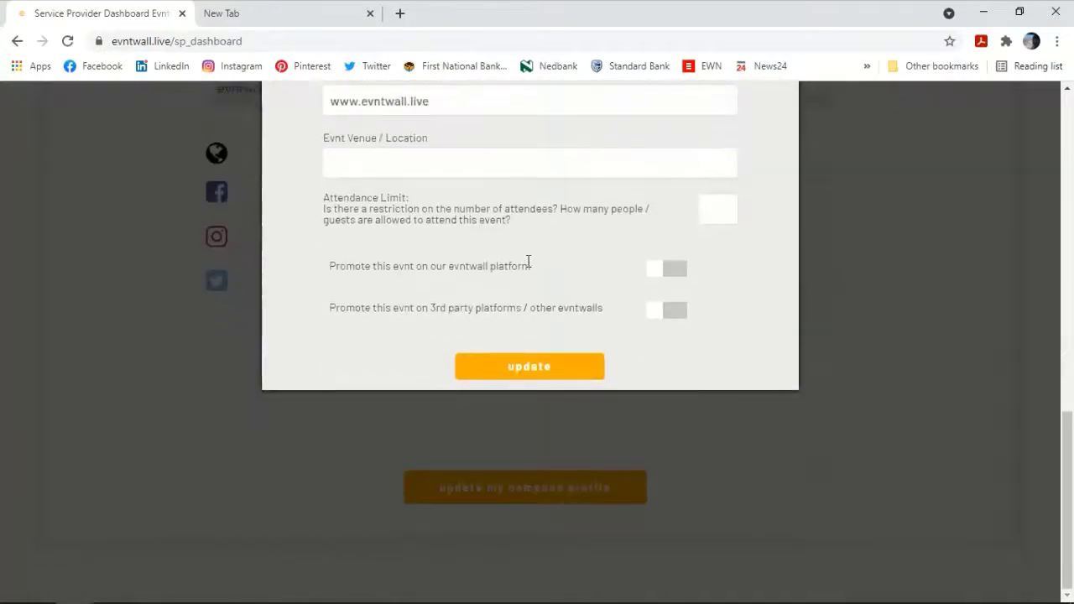
scroll(504, 256, up, 1)
click(420, 241)
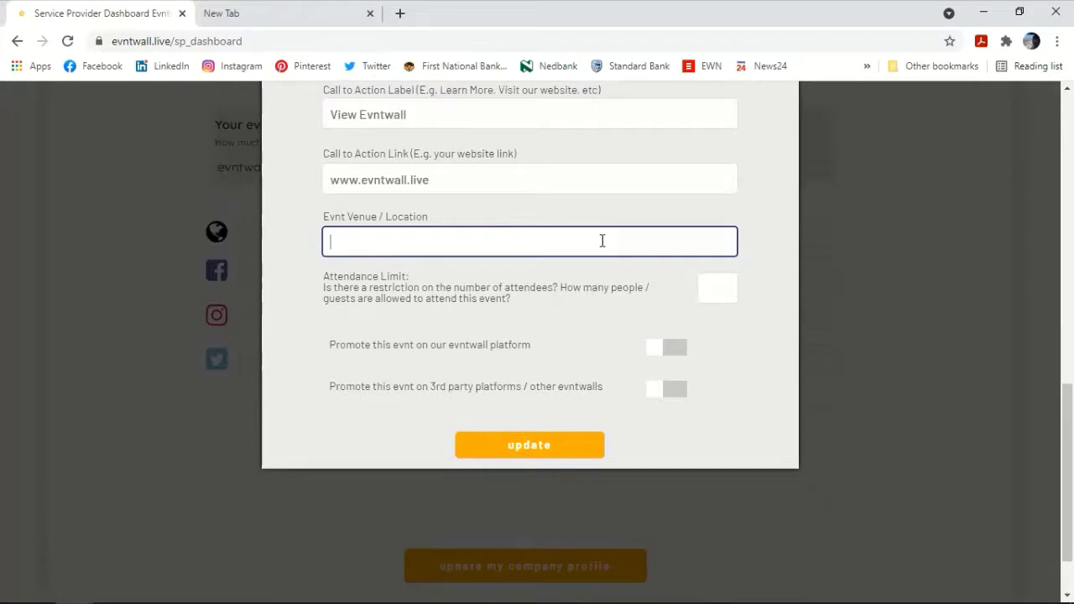
text(SA Convention Cenre)
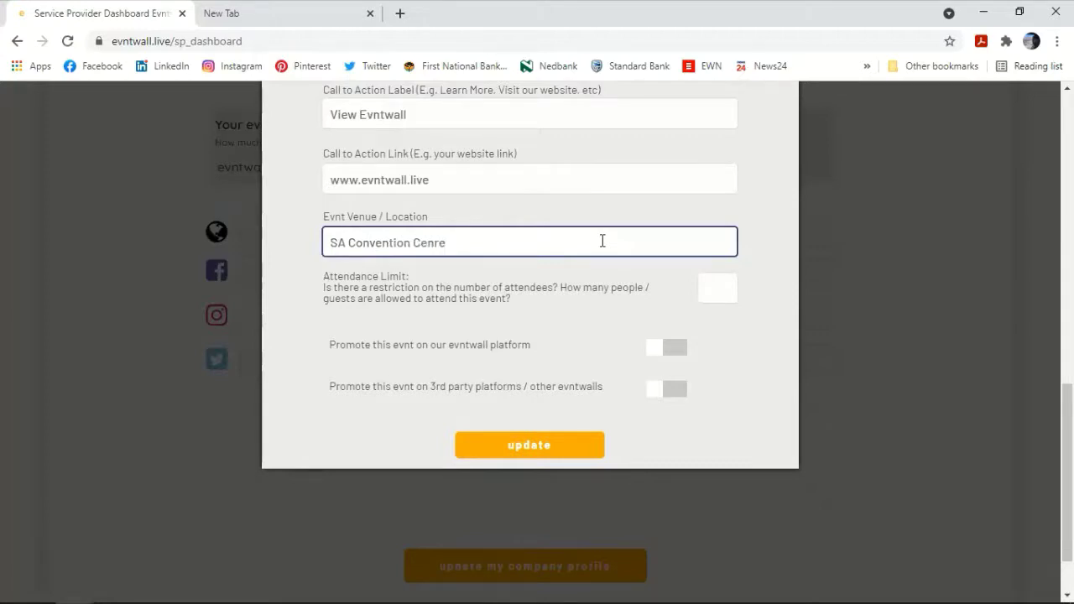
scroll(609, 274, down, 1)
click(710, 207)
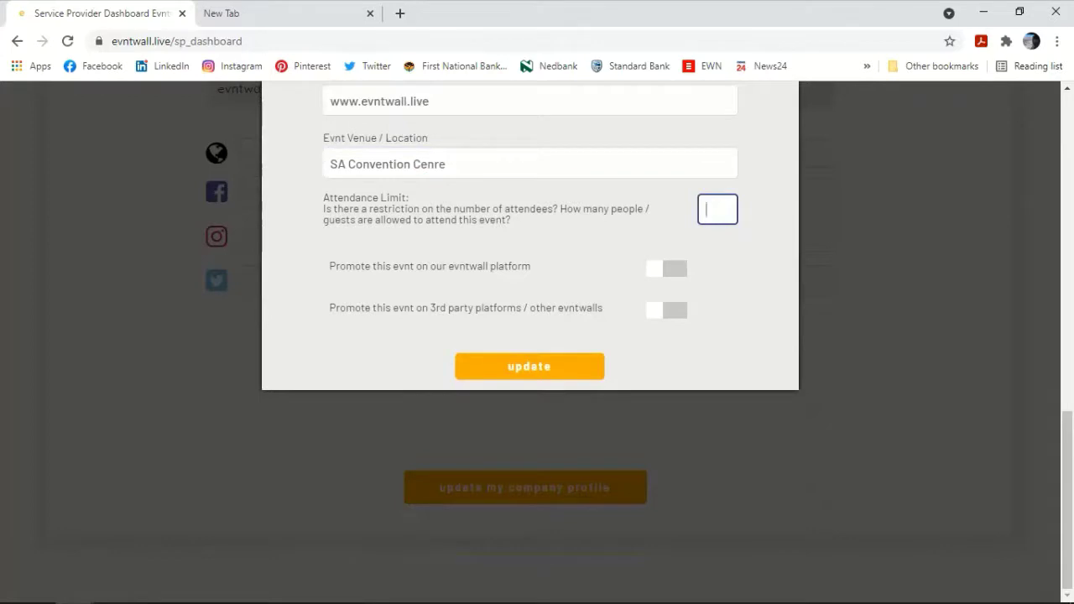
text(100)
Step: Turn on promotion on evntwall and on third-party platforms, then save the event
click(669, 273)
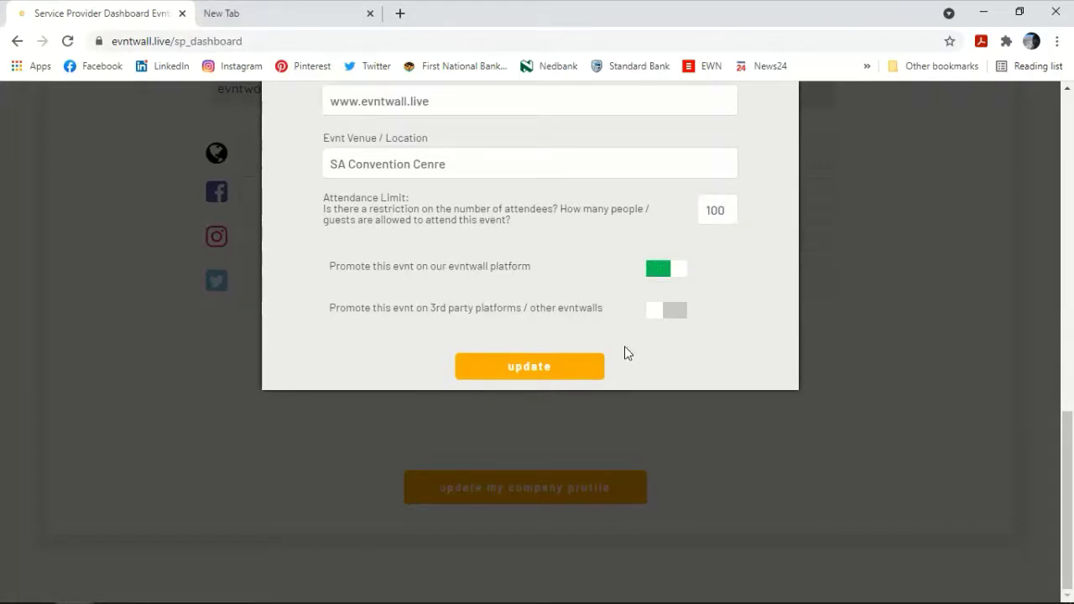
click(675, 313)
click(554, 370)
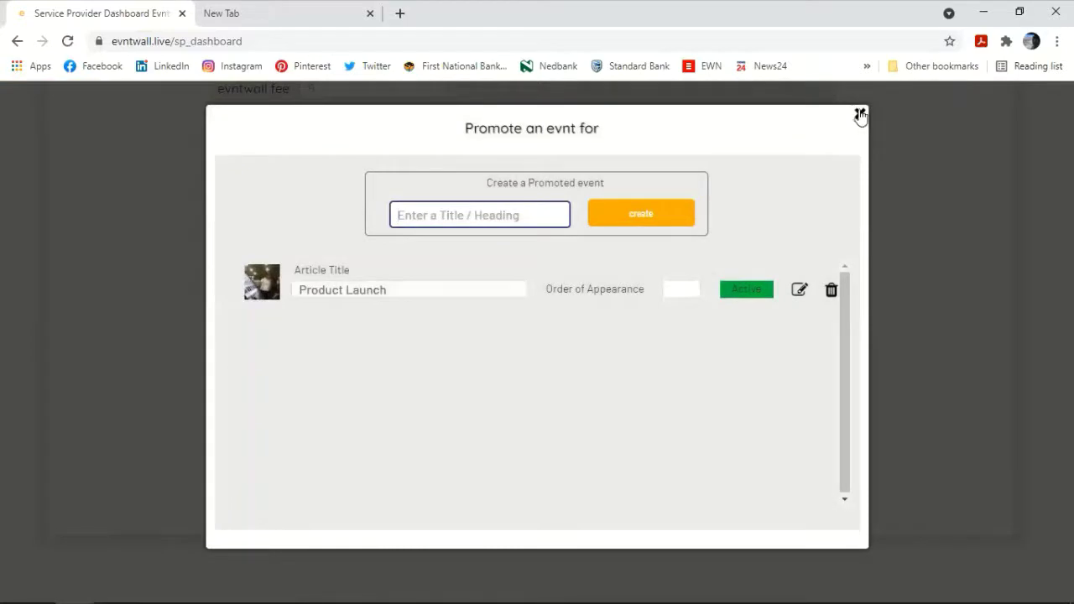
Step: Close the promoted events list and set the primary colour to dark red #8a0000
click(860, 115)
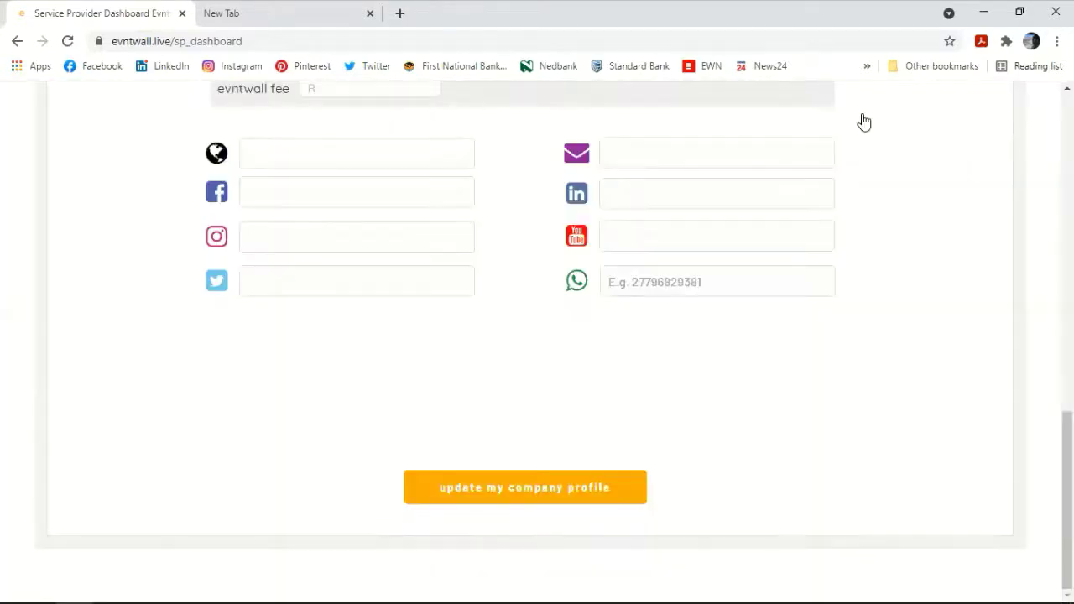
scroll(589, 180, up, 4)
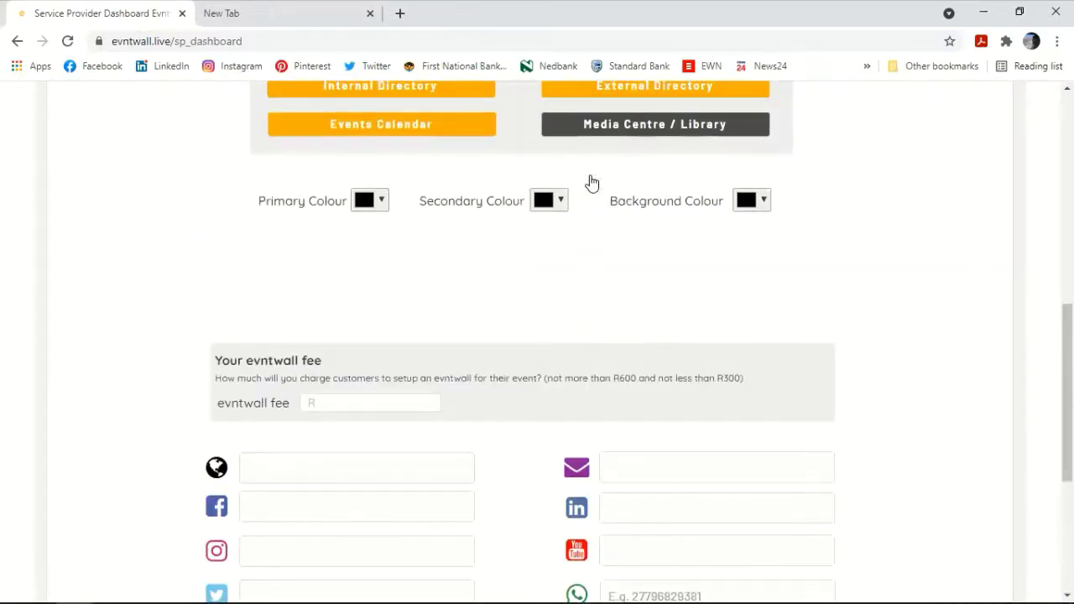
scroll(590, 182, up, 1)
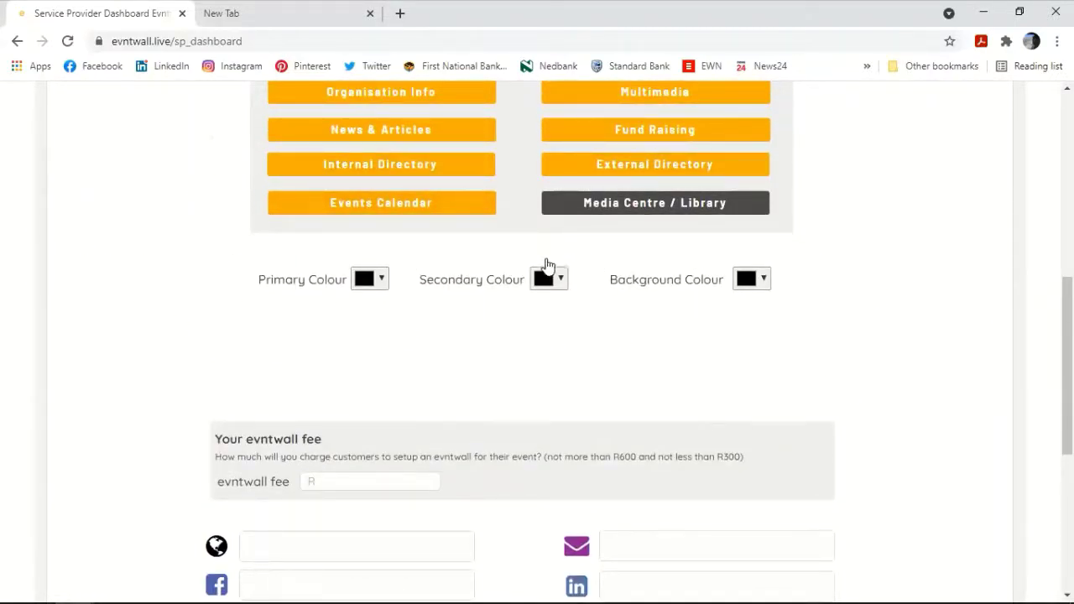
scroll(543, 268, up, 3)
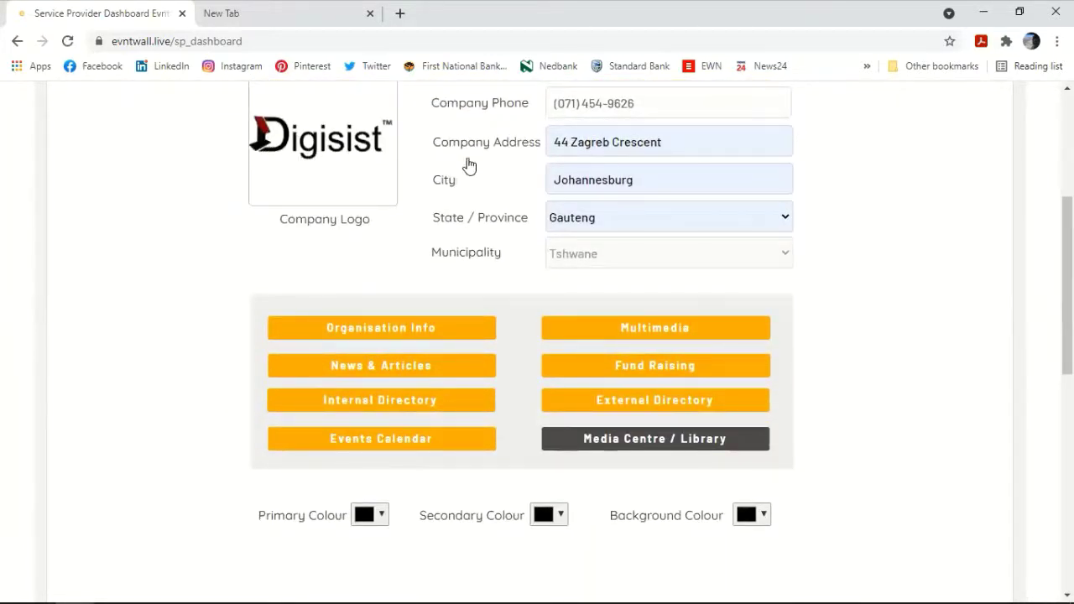
scroll(462, 164, down, 2)
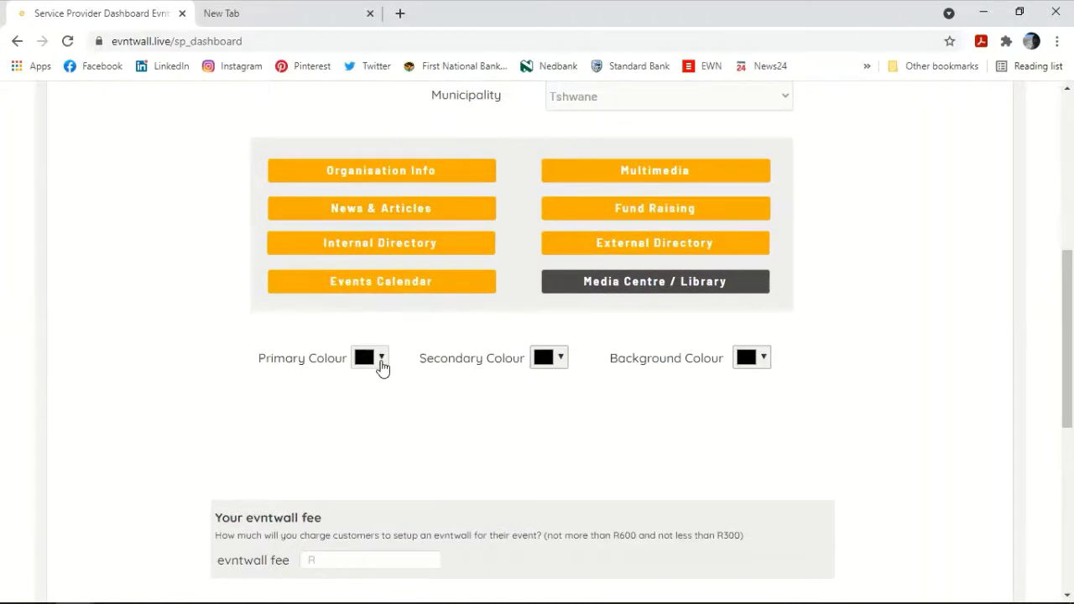
click(382, 362)
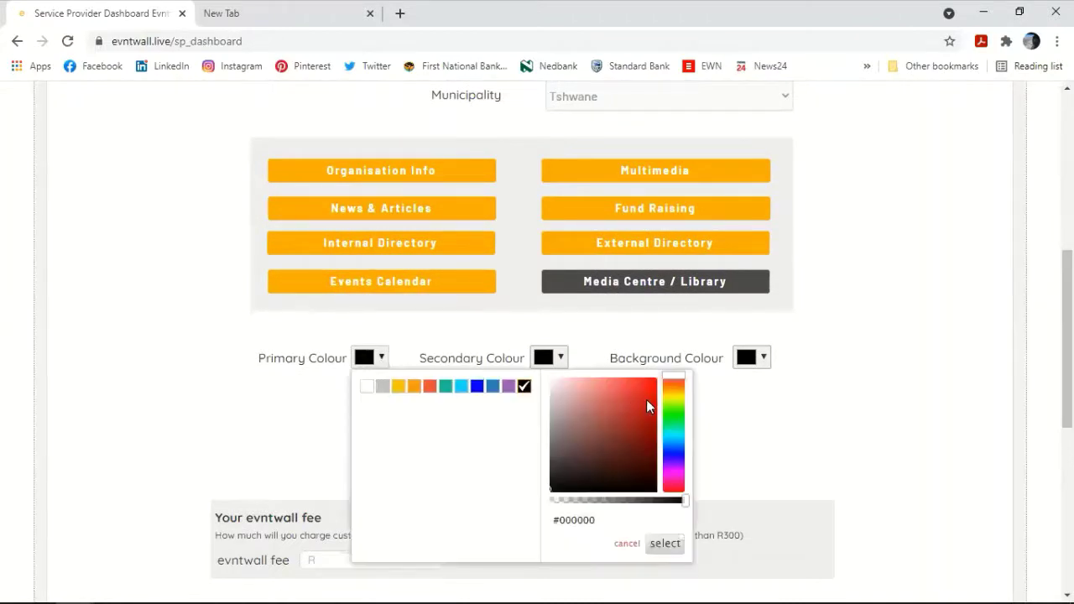
click(643, 396)
drag(654, 406, 660, 435)
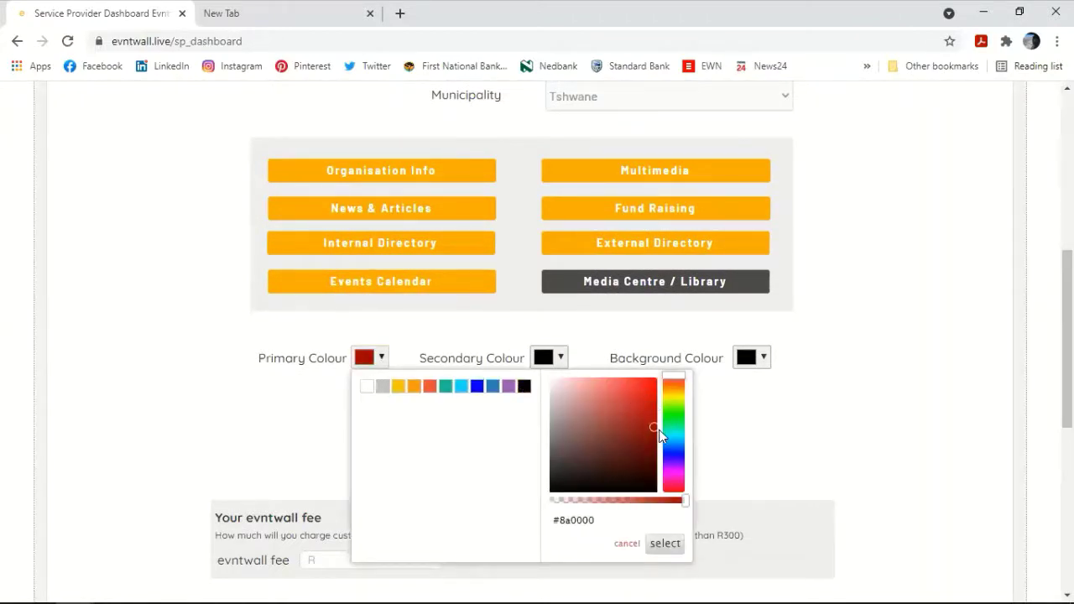
click(666, 544)
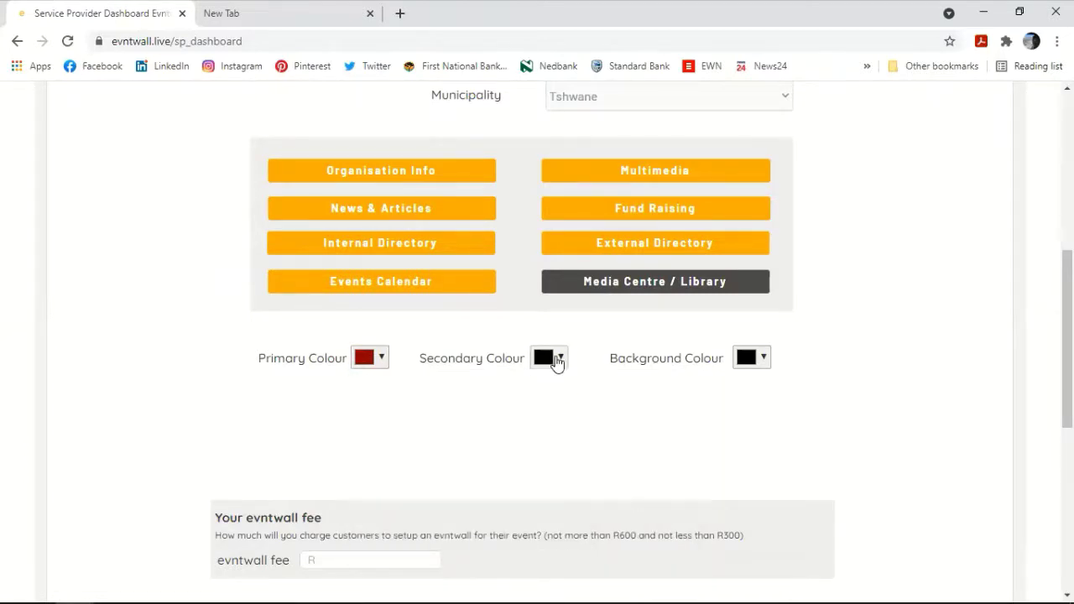
Step: Set the secondary colour to near-black grey #302f2f
click(557, 359)
mouse_move(727, 476)
mouse_down()
mouse_move(732, 459)
mouse_move(734, 485)
mouse_move(729, 467)
mouse_up()
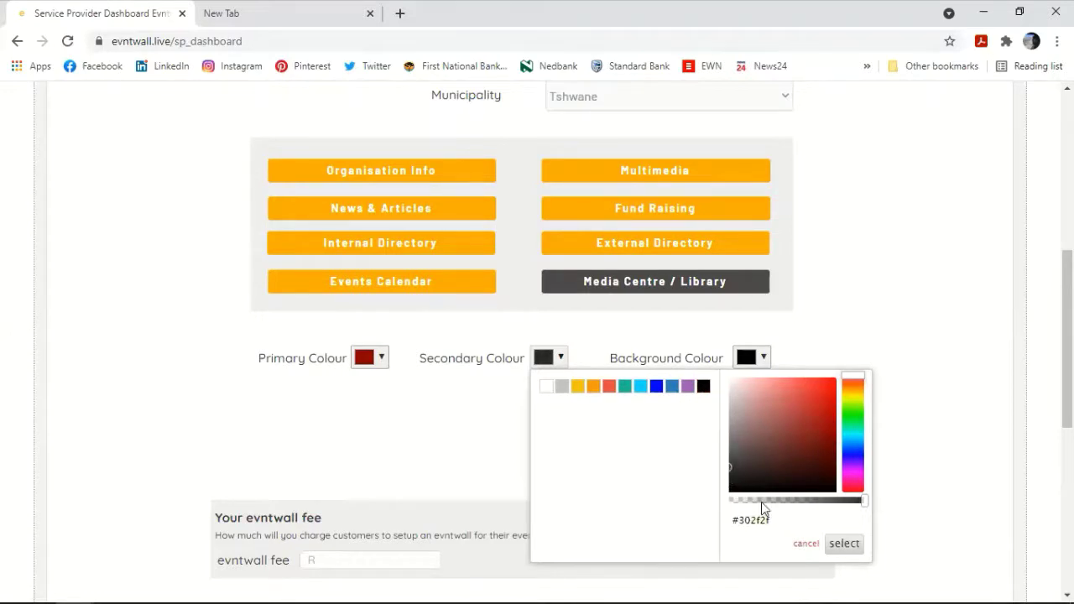
click(845, 544)
scroll(530, 419, down, 3)
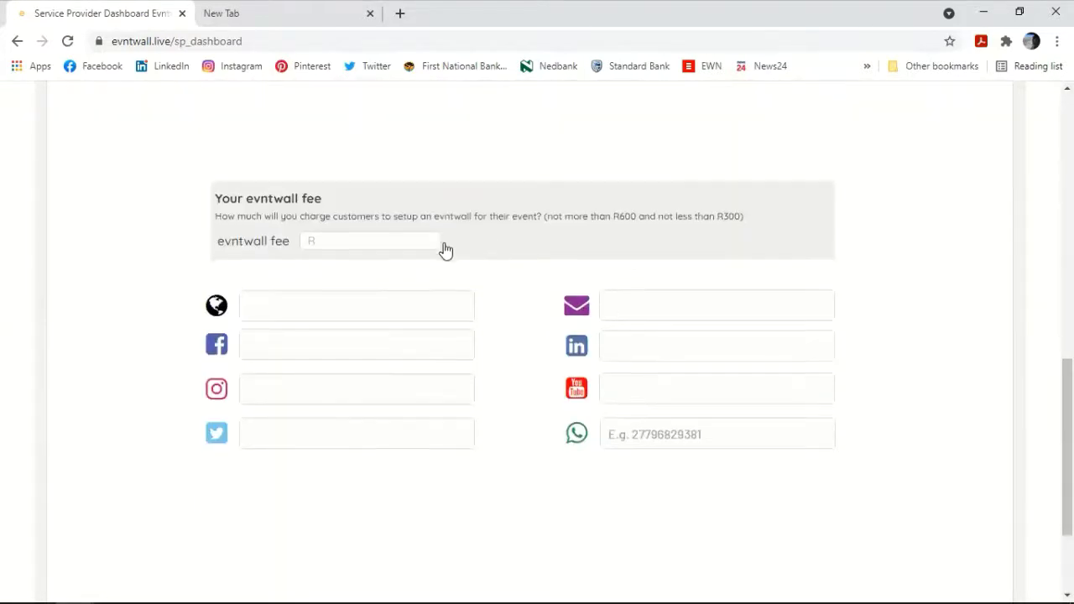
Step: Enter 350 as the evntwall fee so it reads R350.00
scroll(444, 249, down, 1)
click(331, 165)
click(324, 167)
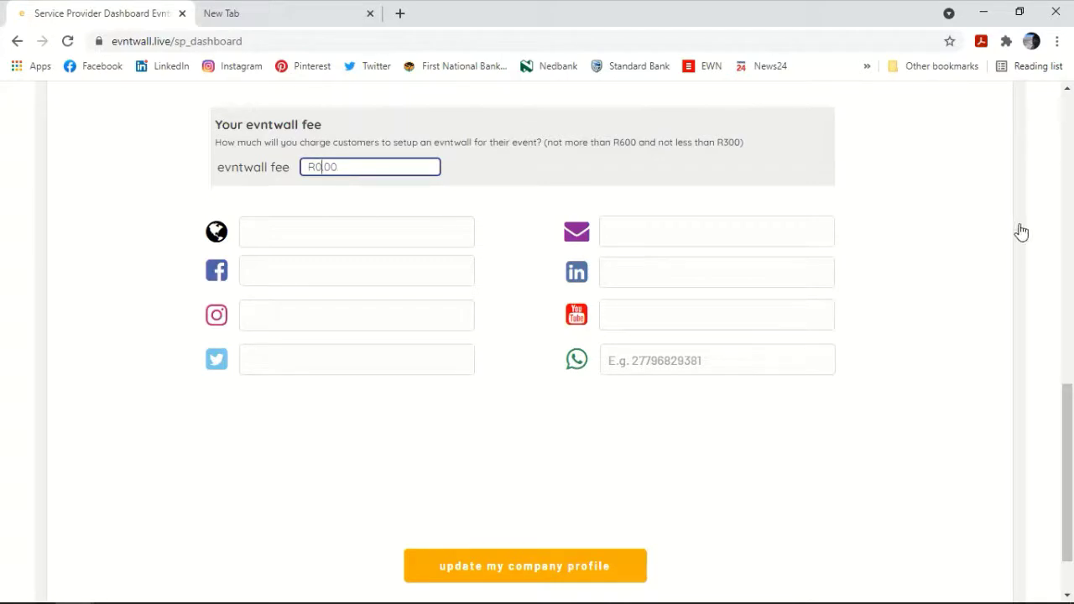
click(468, 232)
text(350)
click(347, 223)
click(337, 166)
click(321, 234)
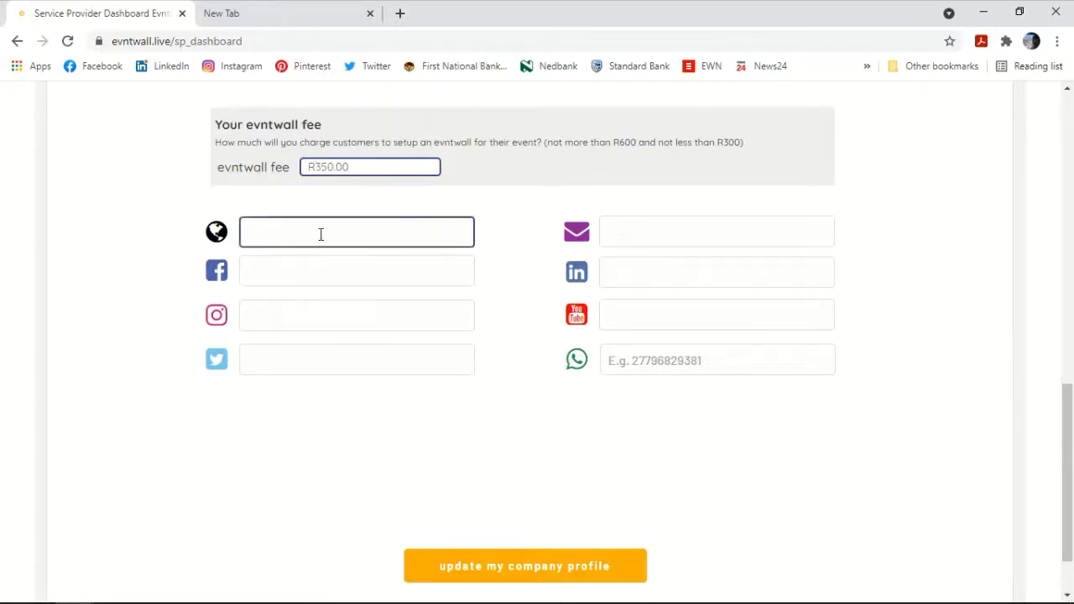
click(320, 234)
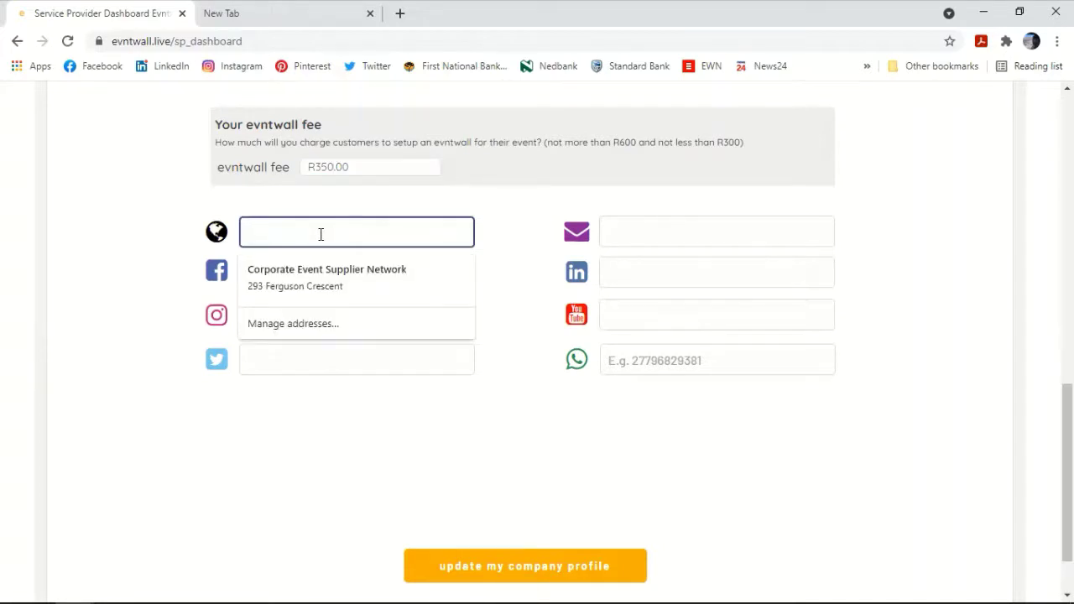
click(519, 205)
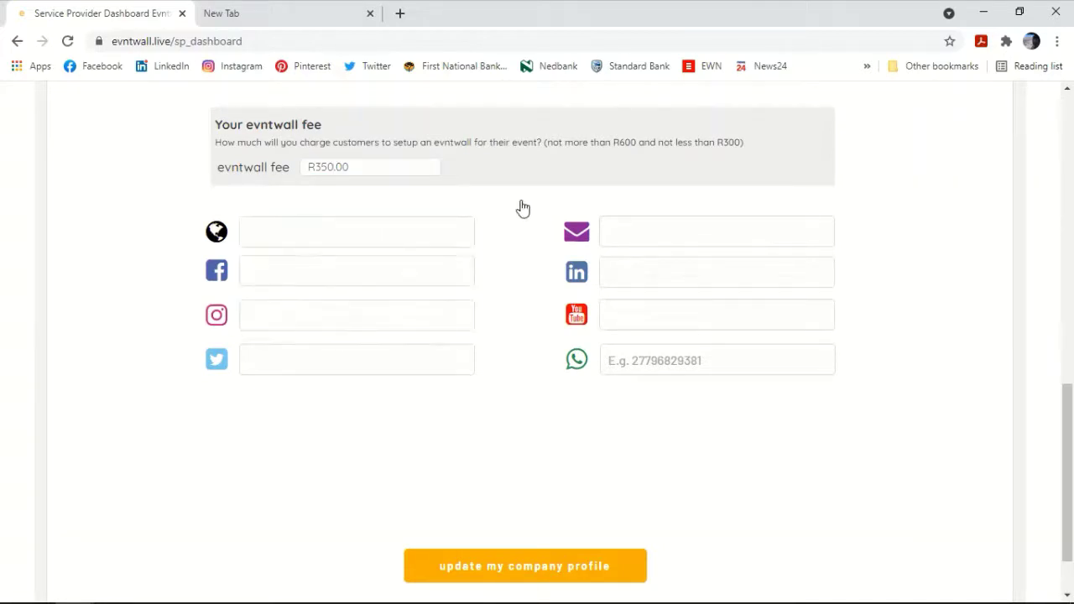
click(428, 271)
click(724, 449)
click(378, 271)
click(365, 240)
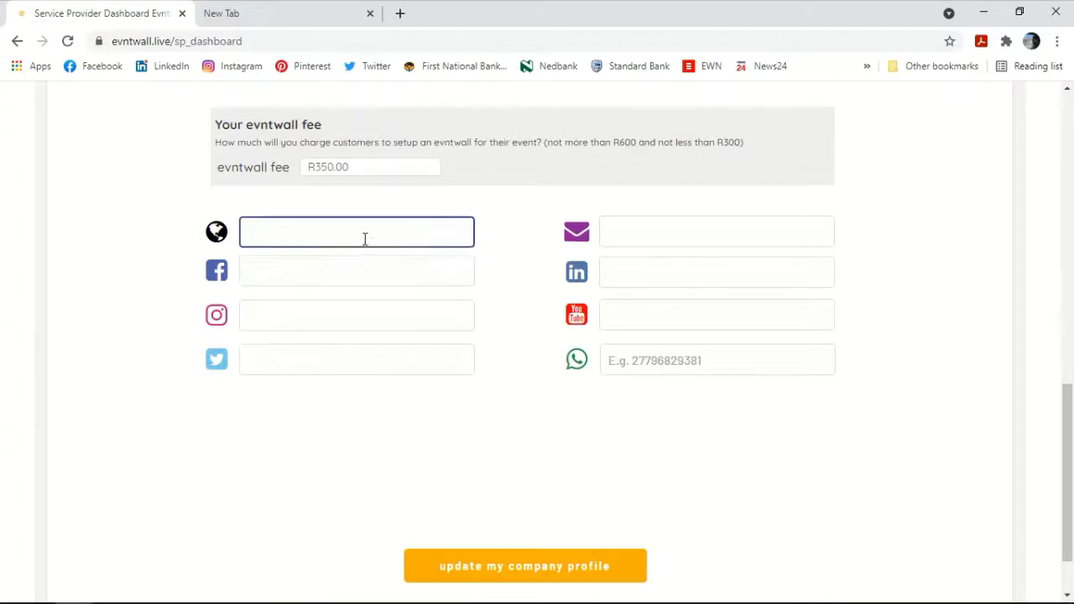
text(www.digisist.co.za)
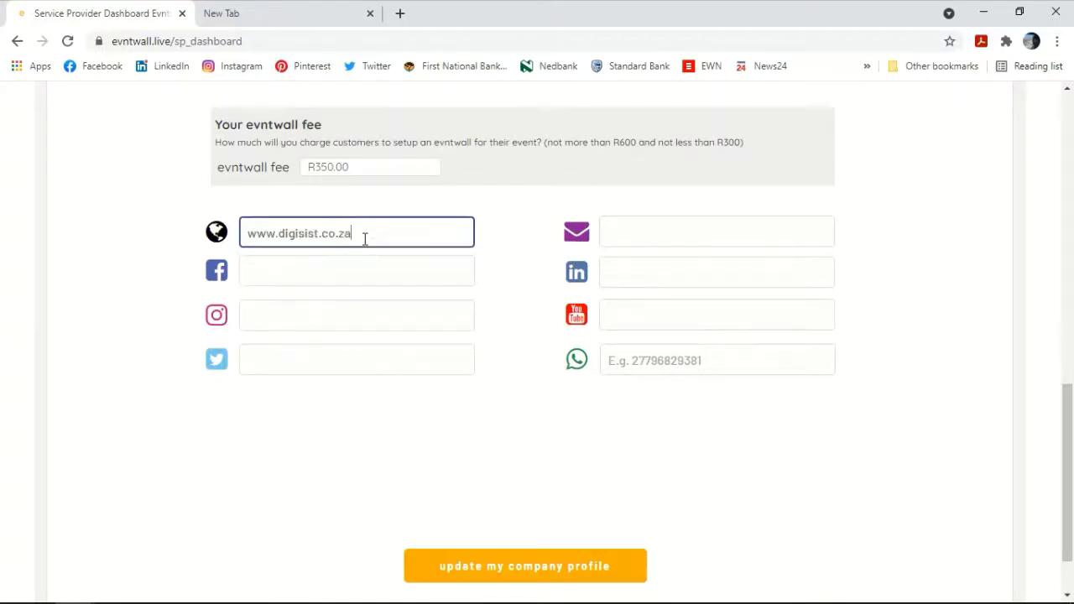
key(Tab)
text(f)
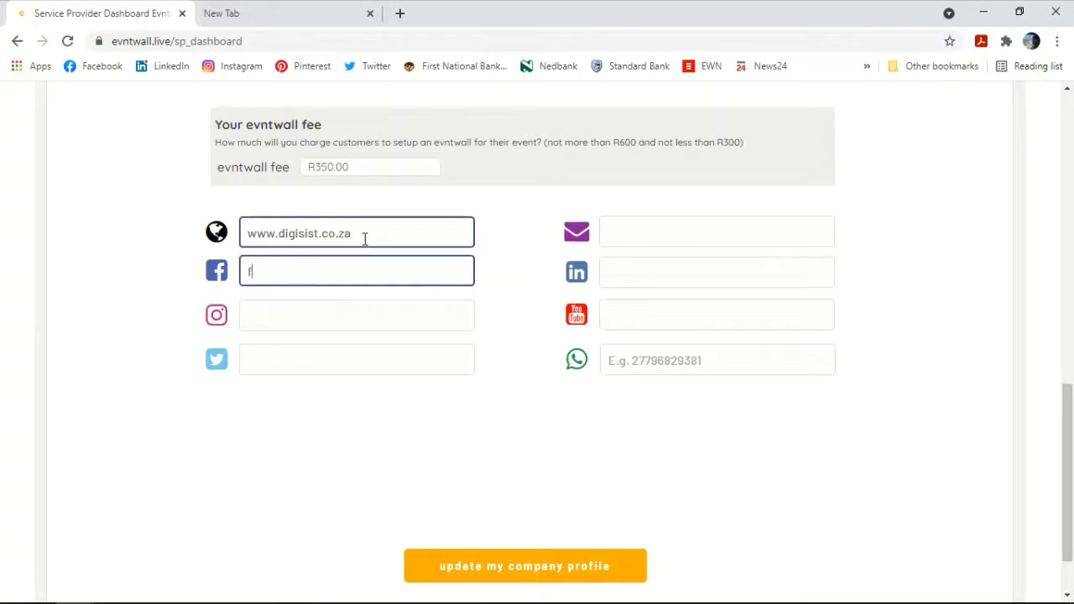
text(acebook.com/digisist)
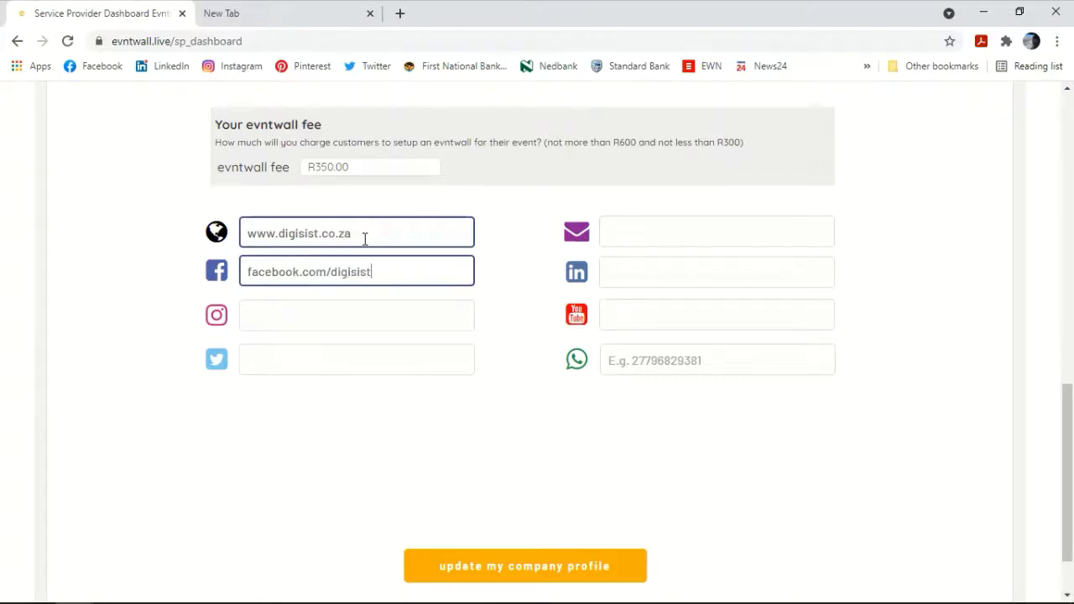
click(298, 339)
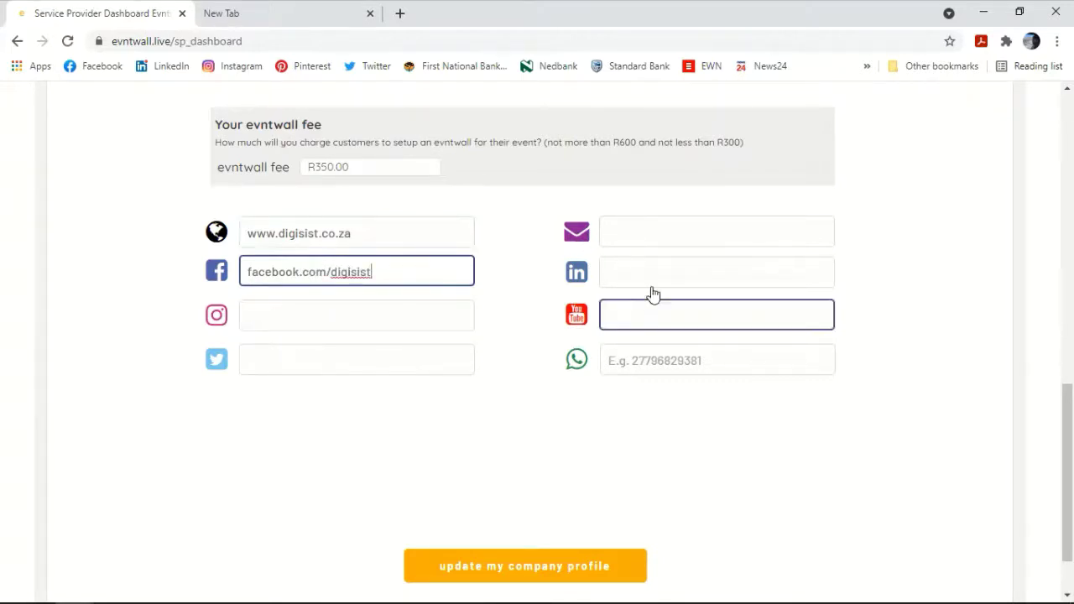
Step: Add the contact e-mail address and start typing the WhatsApp number
click(614, 232)
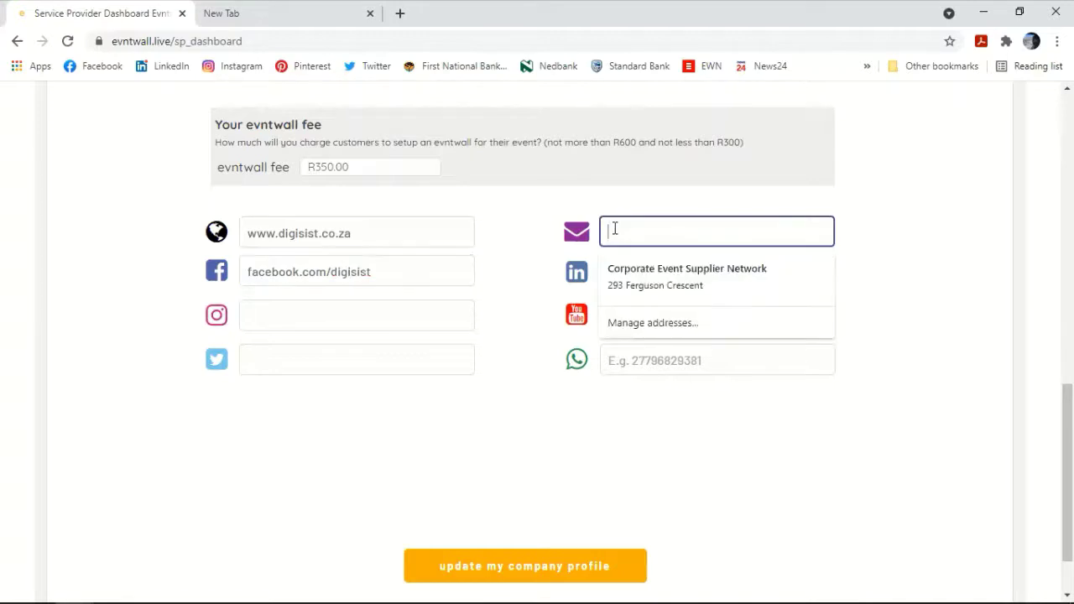
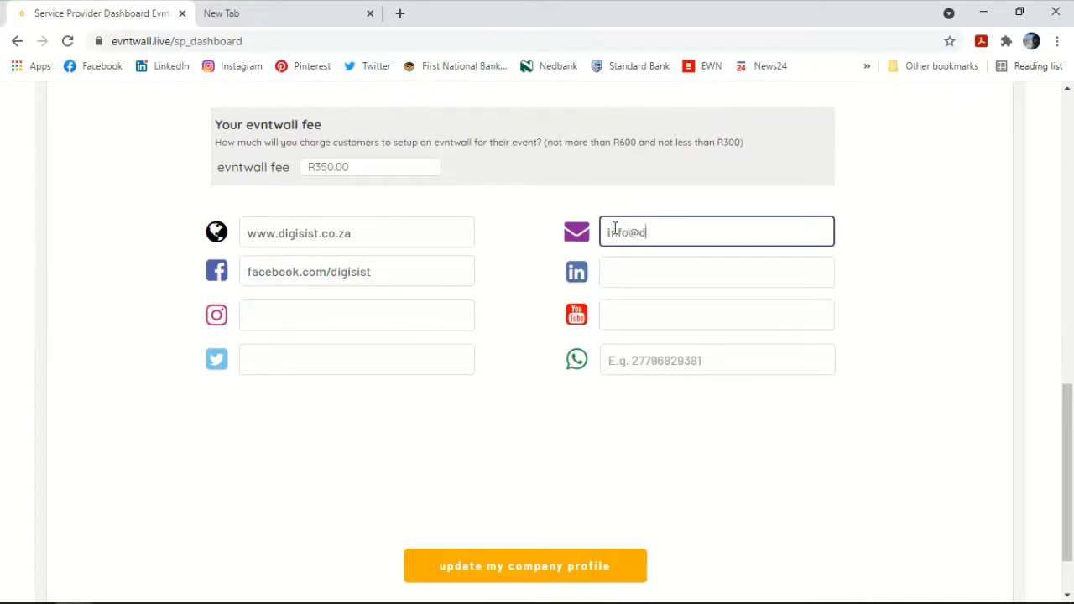
key(Tab)
key(Tab)
key(Tab)
text(27)
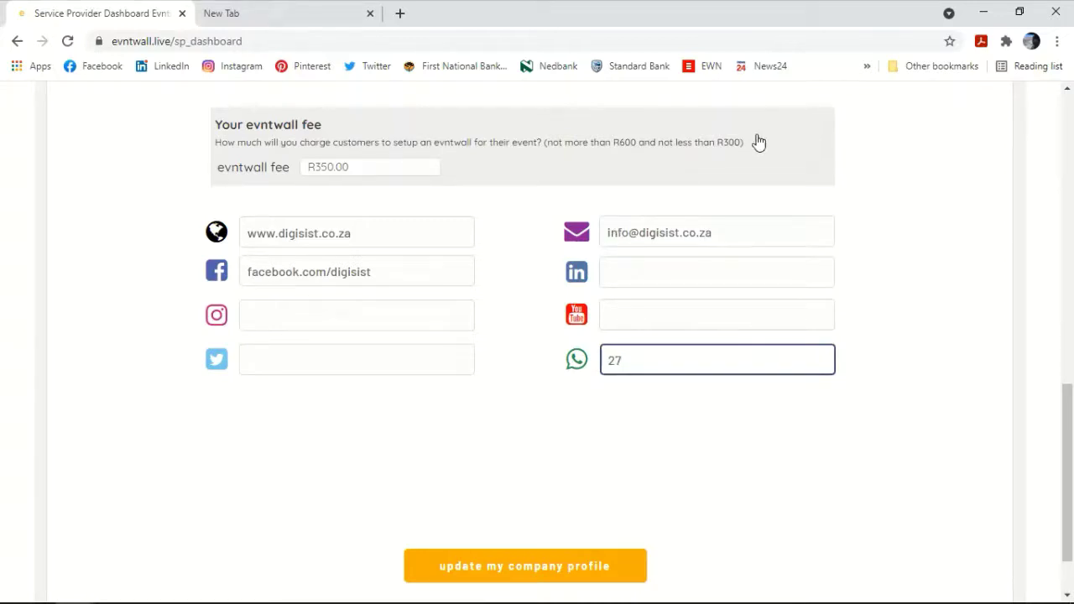
text(796528)
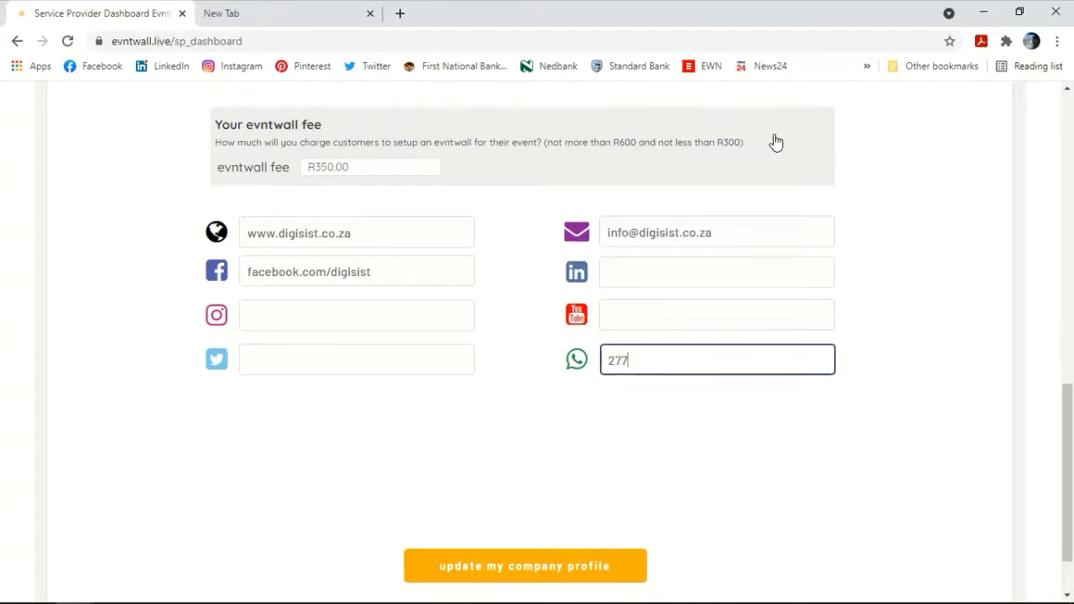
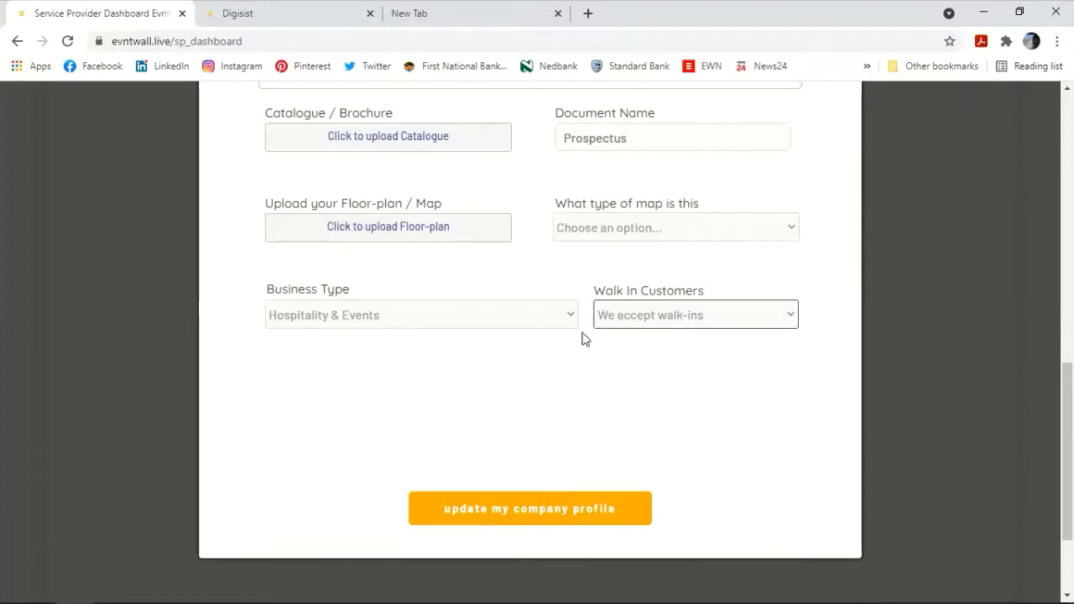
Step: Save the Digisist company profile with walk-ins accepted and switch to its public page tab
scroll(585, 339, up, 1)
scroll(576, 340, down, 1)
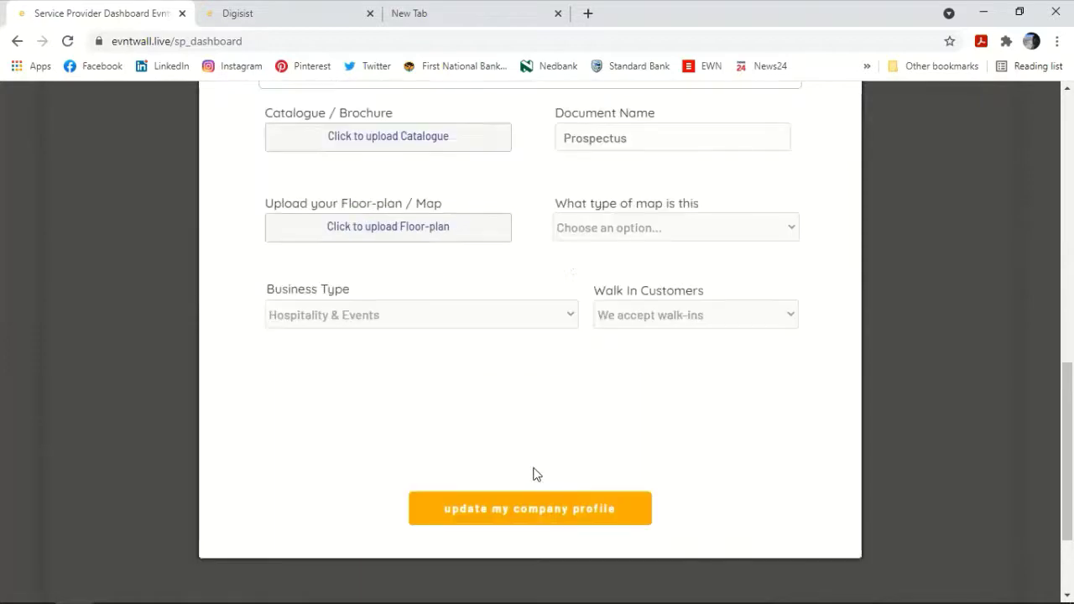
click(426, 513)
click(294, 18)
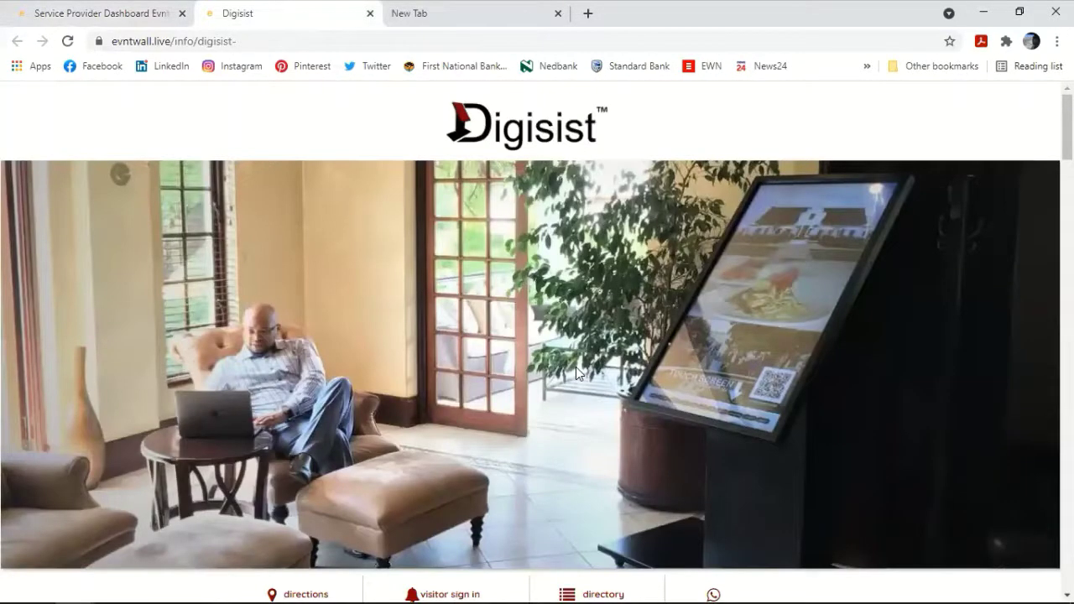
Step: Scroll through the Digisist public page and open the visitor sign-in register
scroll(575, 369, down, 2)
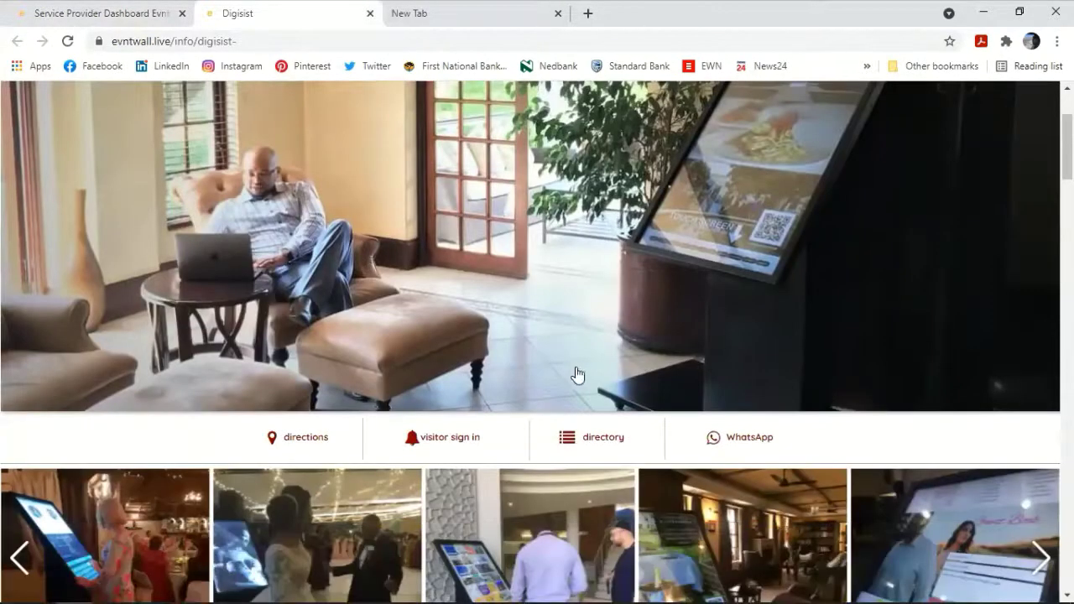
scroll(575, 373, down, 1)
scroll(575, 375, down, 2)
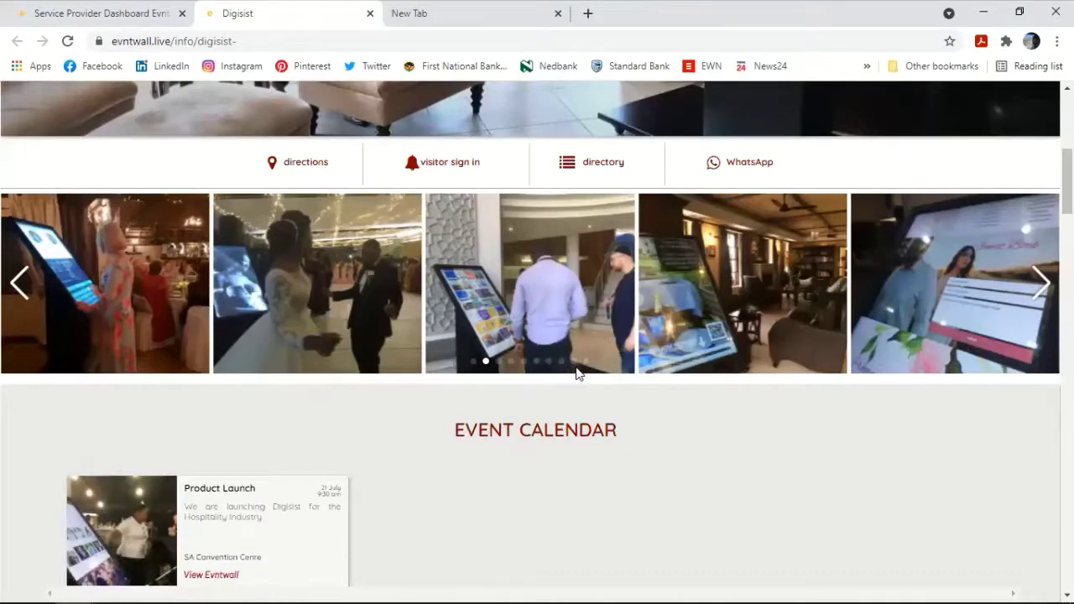
scroll(575, 370, up, 2)
scroll(575, 367, up, 4)
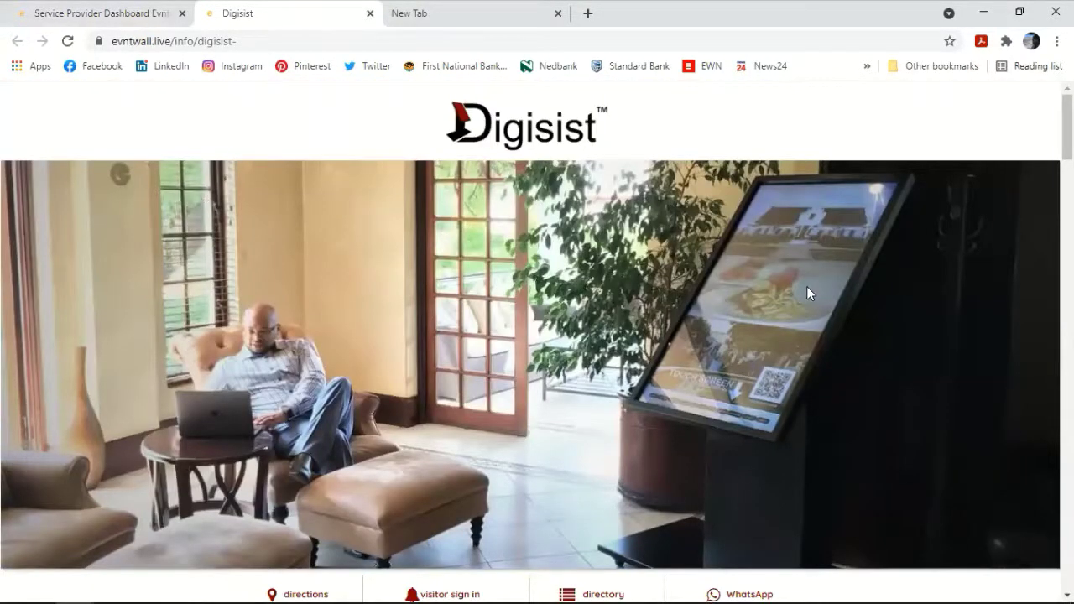
scroll(312, 234, down, 2)
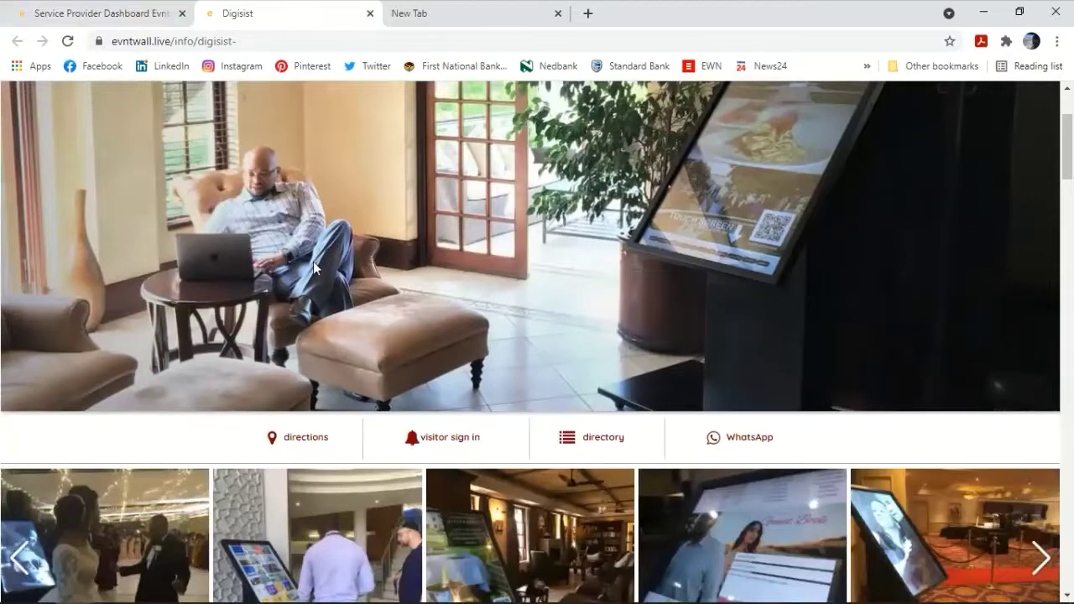
scroll(288, 283, down, 2)
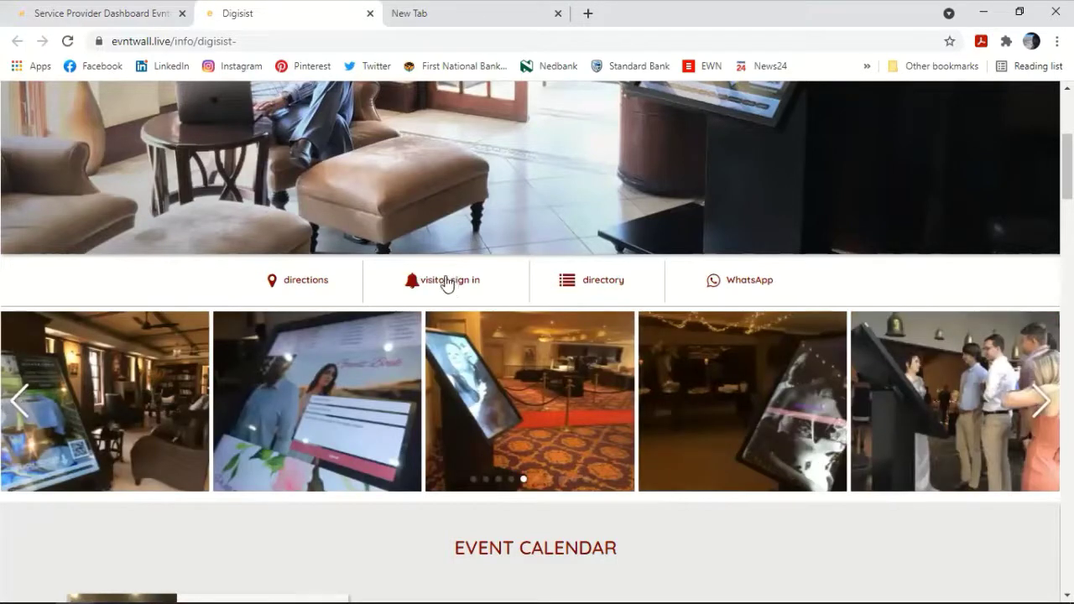
click(446, 281)
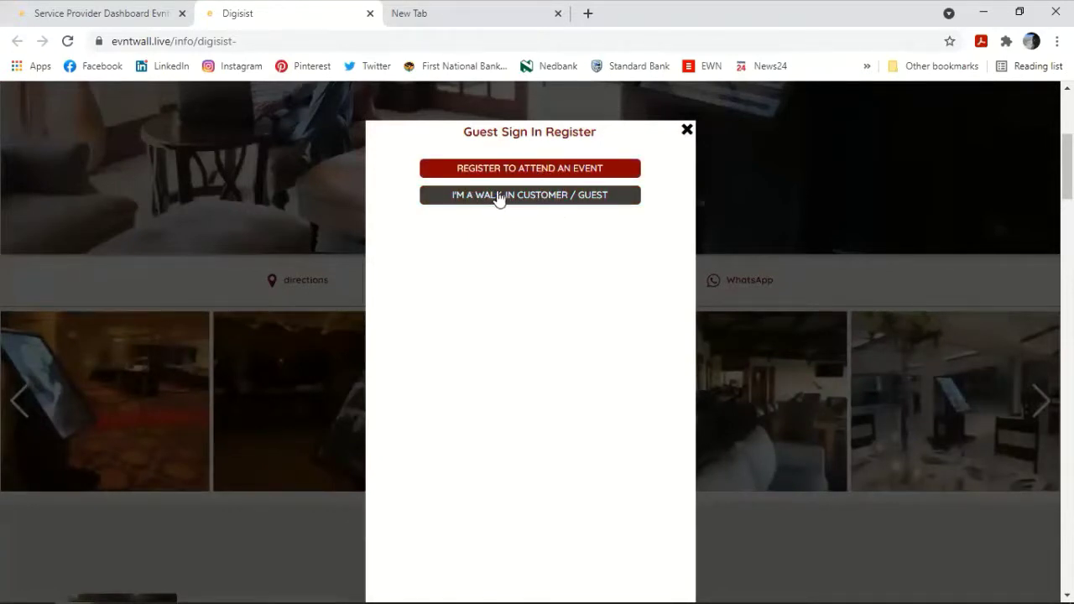
Step: Start a walk-in guest sign-in with reason Event and tick both health declarations
click(498, 197)
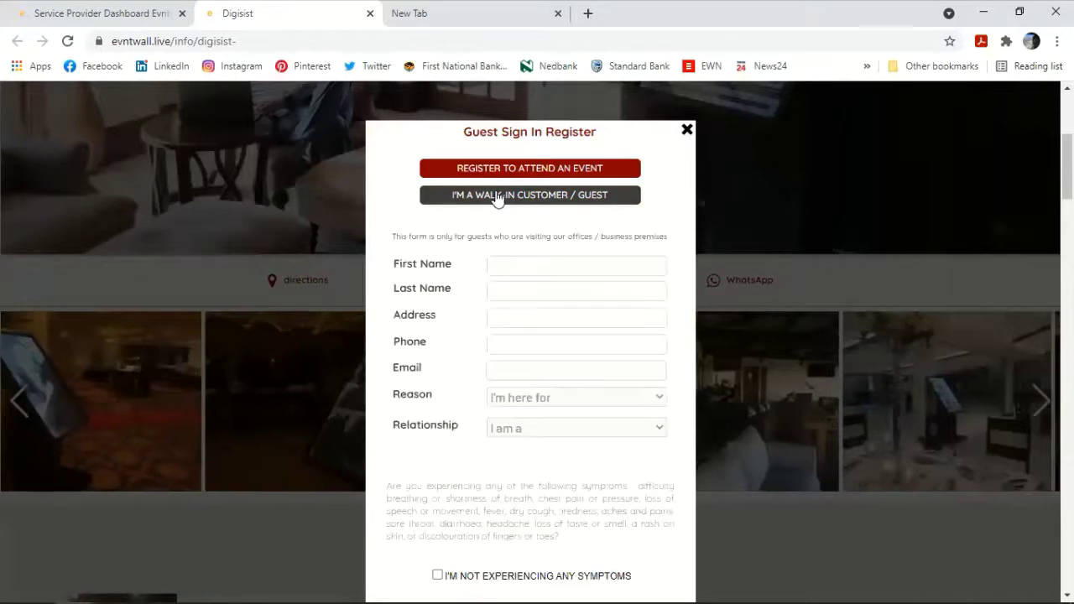
click(518, 258)
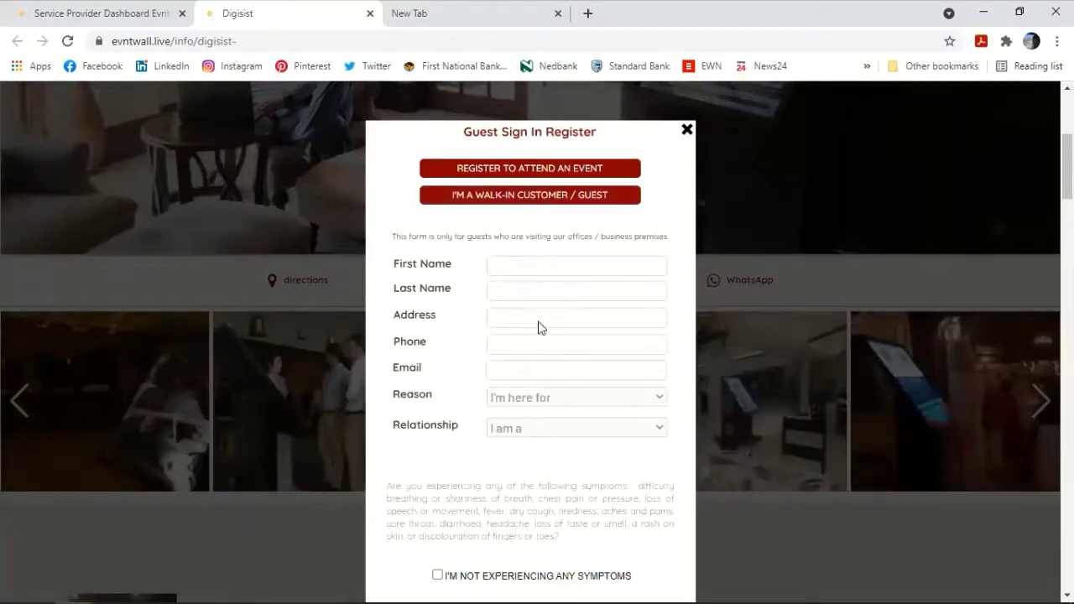
scroll(537, 294, down, 2)
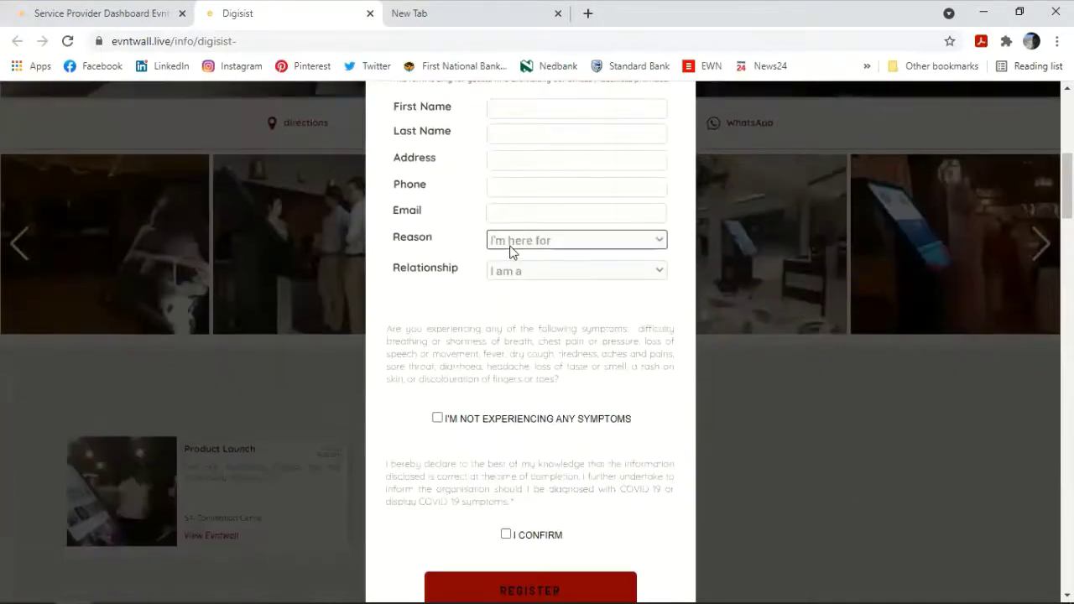
click(526, 242)
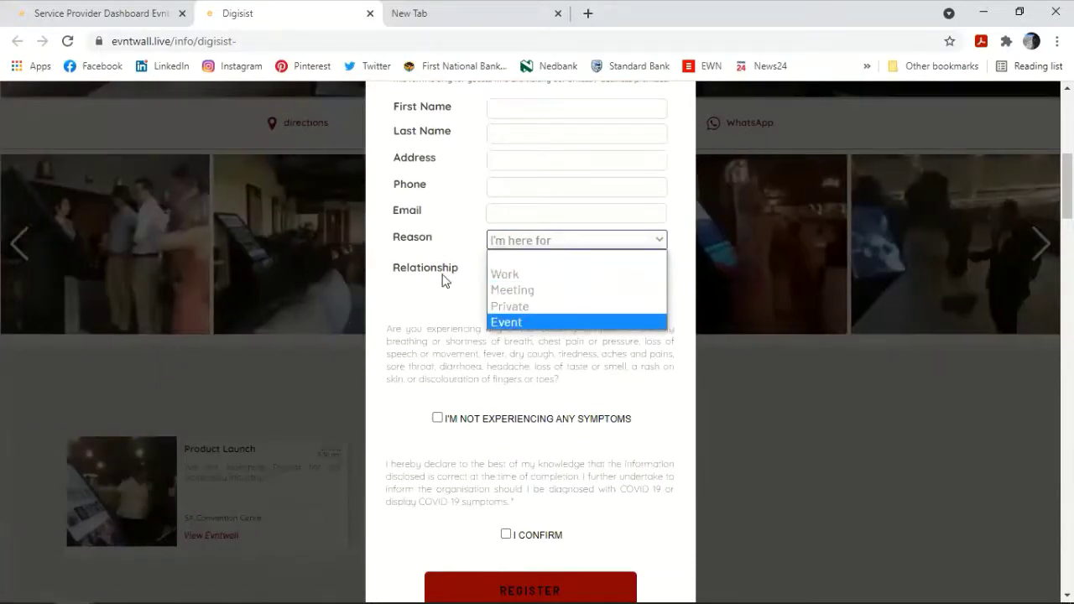
click(507, 323)
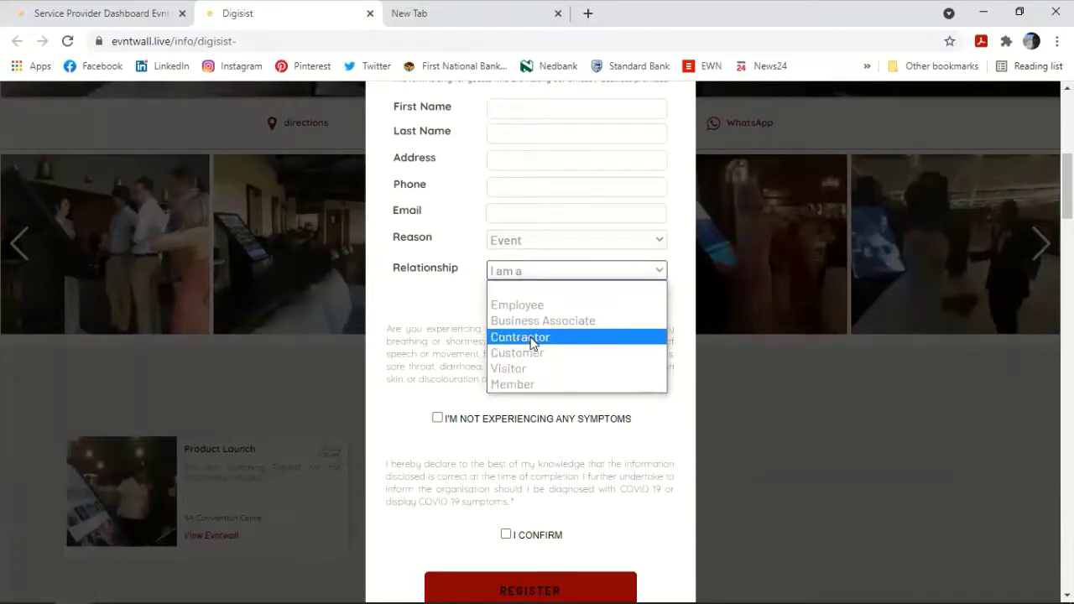
click(571, 259)
scroll(562, 209, down, 2)
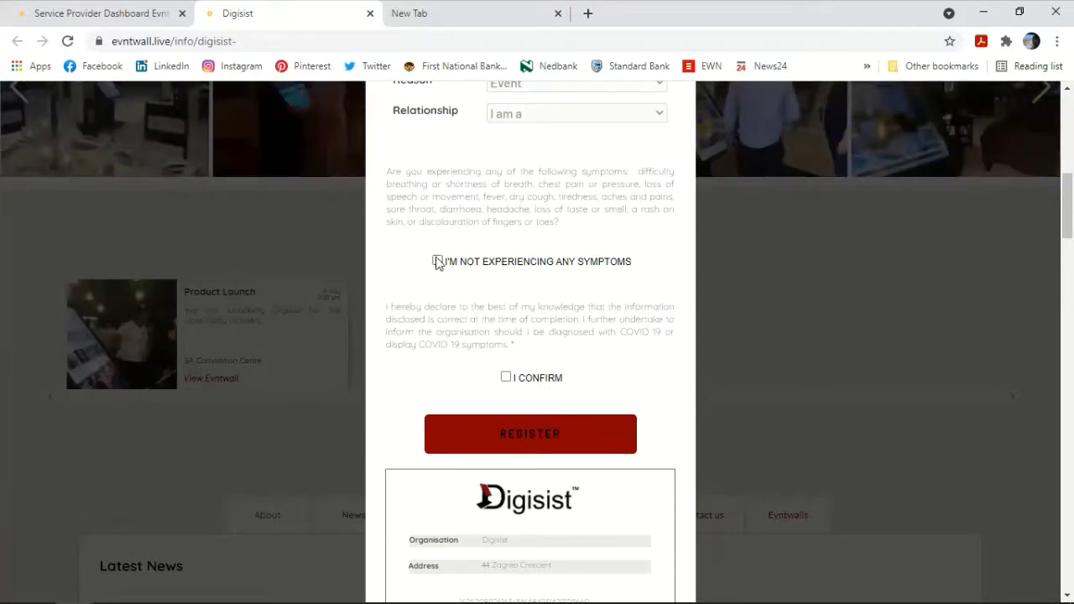
click(437, 261)
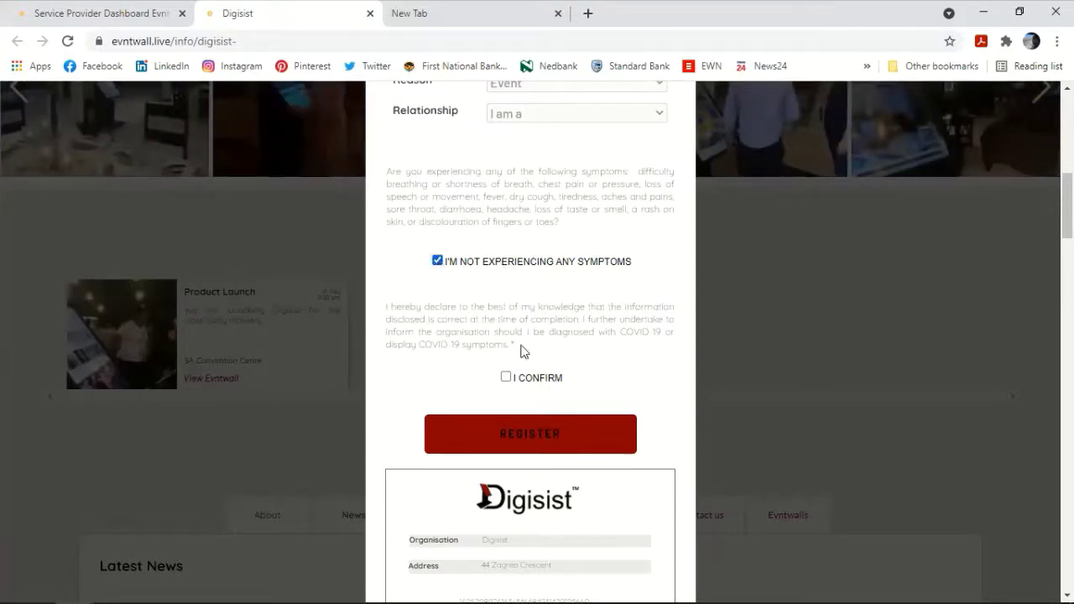
click(506, 377)
scroll(489, 367, up, 4)
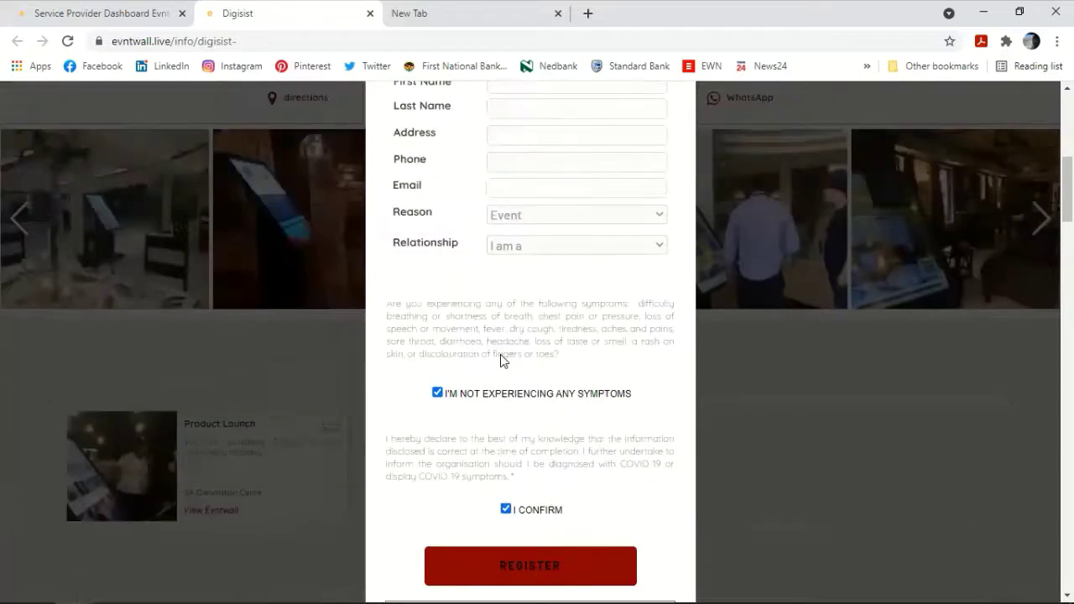
Step: Autofill the guest's details from a saved contact, replace the e-mail address, and register
click(554, 271)
click(554, 267)
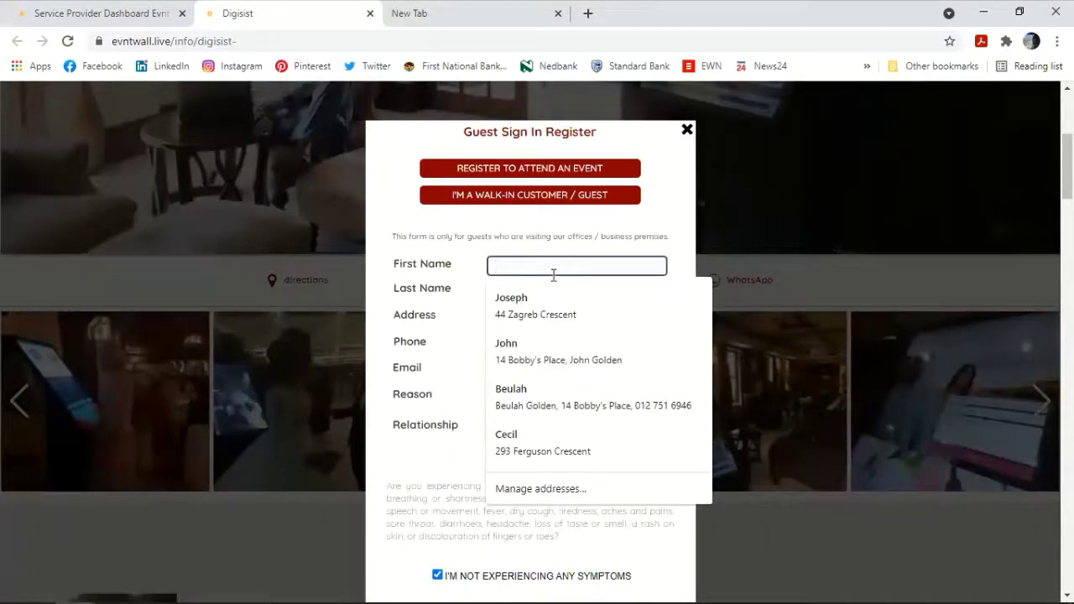
click(545, 307)
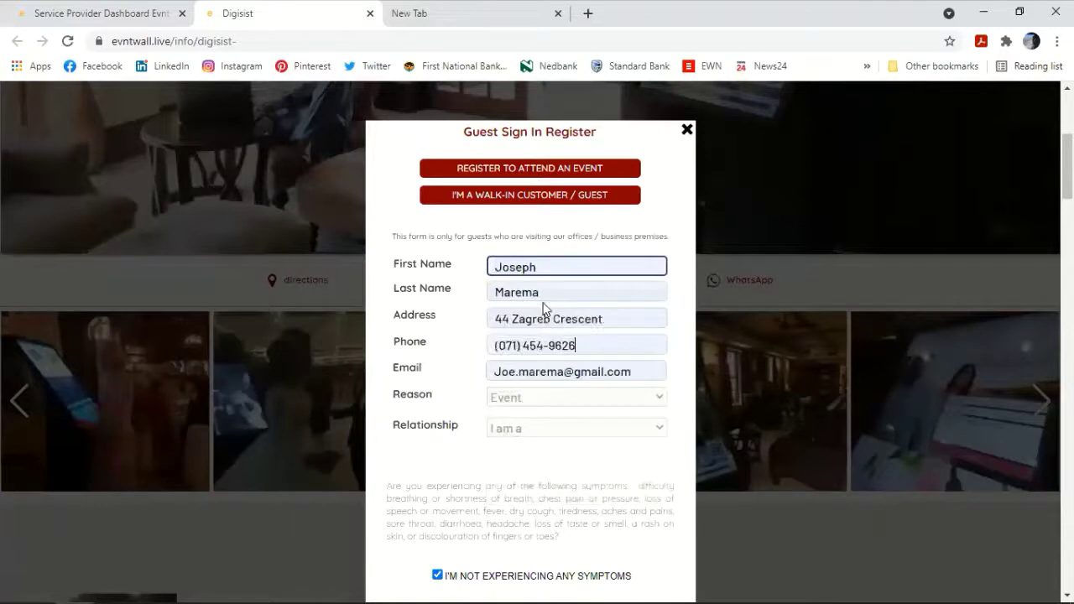
triple_click(643, 372)
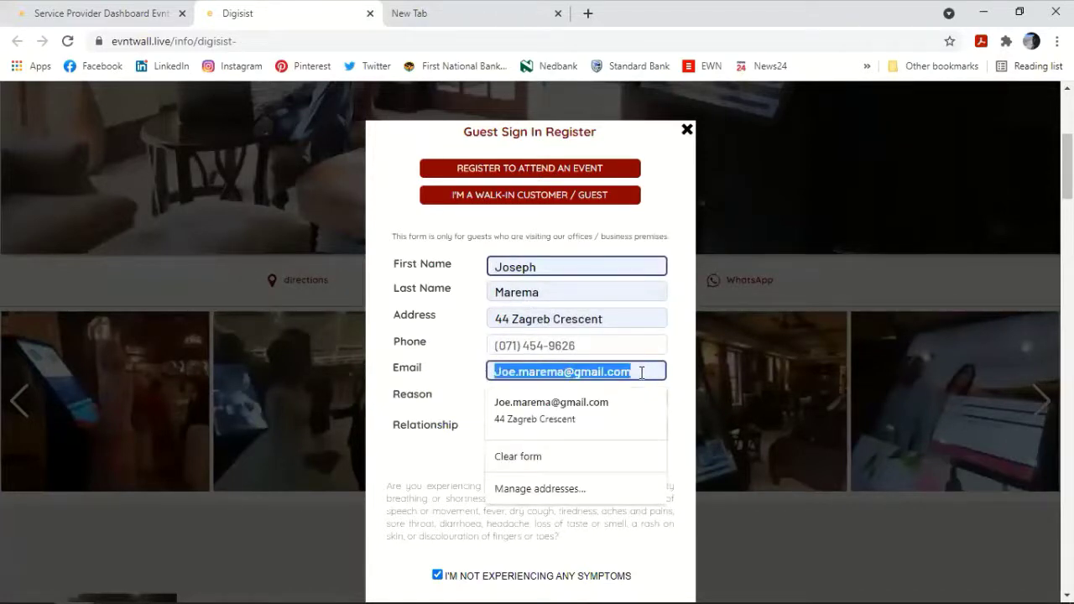
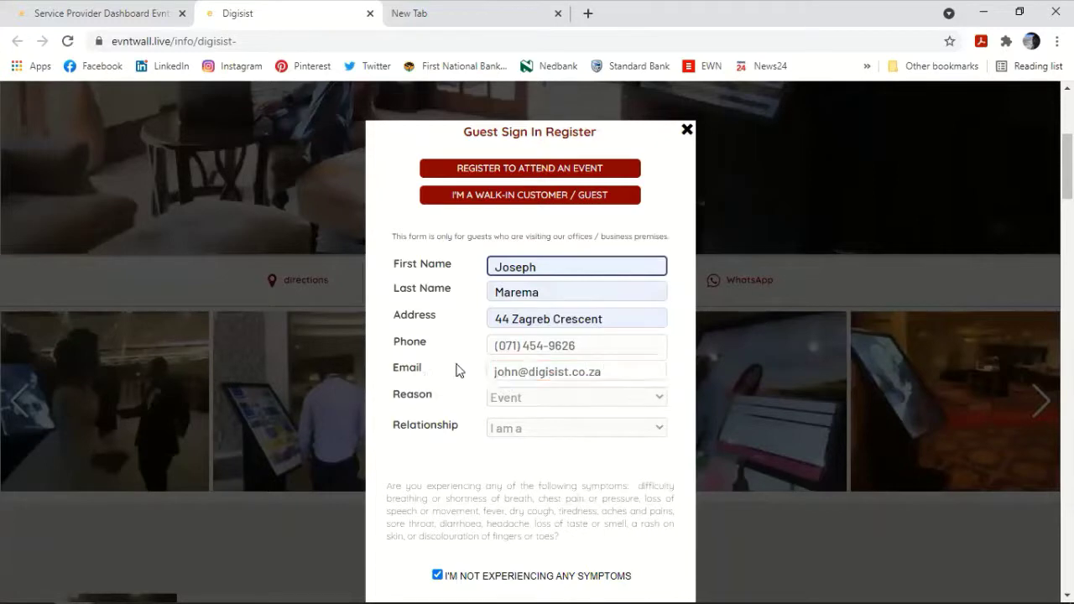
scroll(472, 369, down, 5)
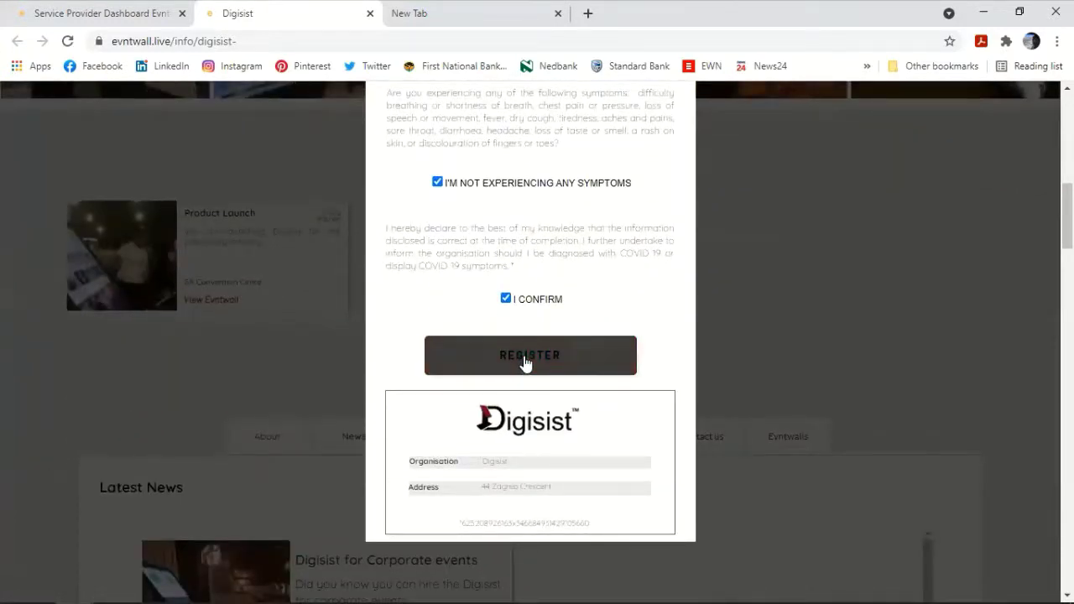
click(527, 359)
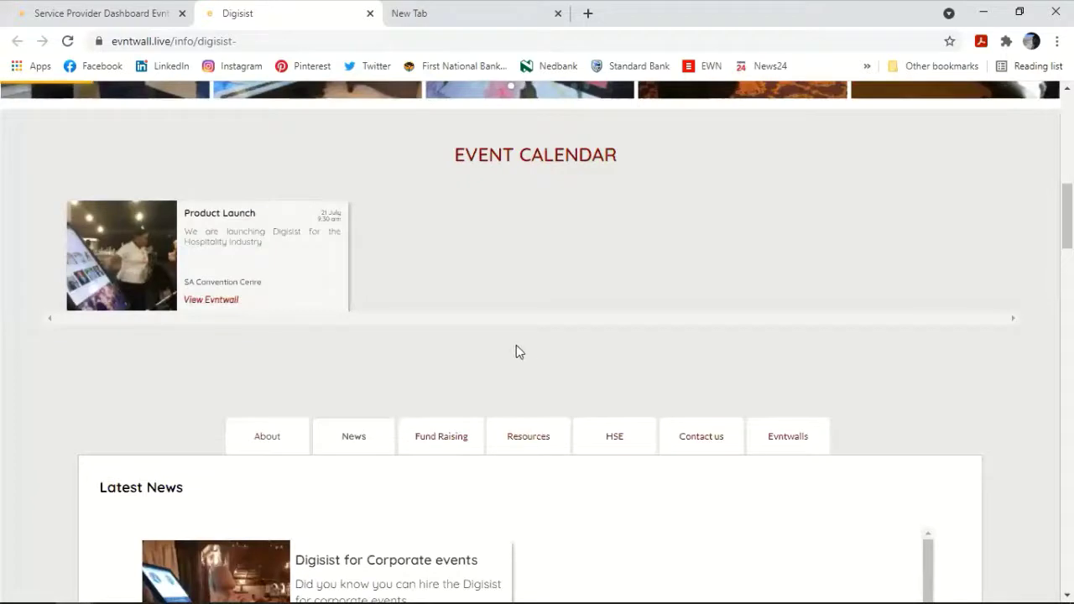
Step: Open the sign-in register for a specific event and choose Product Launch
scroll(494, 277, down, 1)
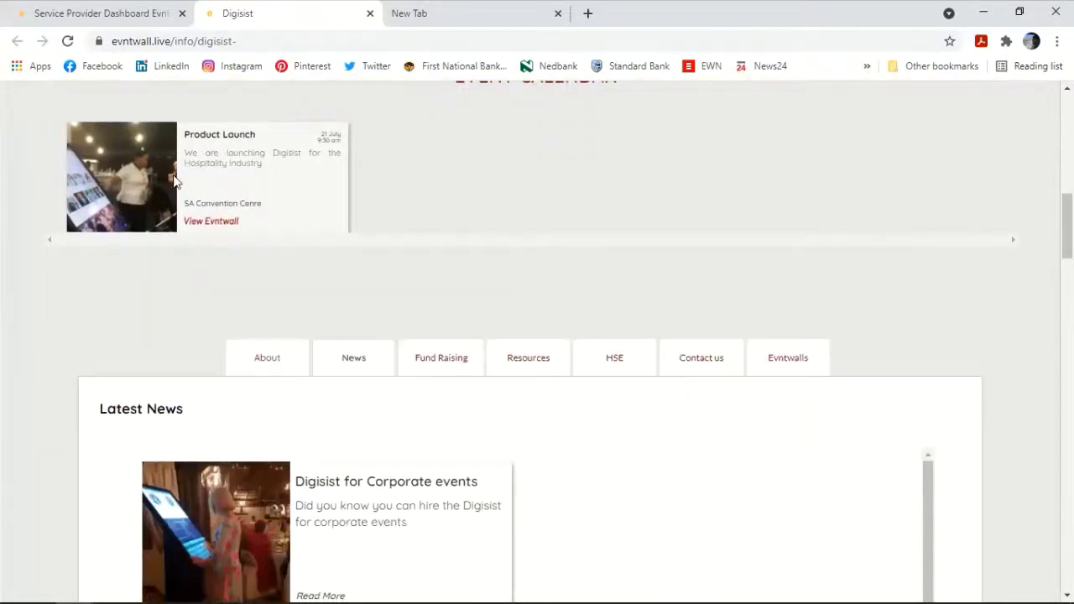
scroll(609, 260, up, 6)
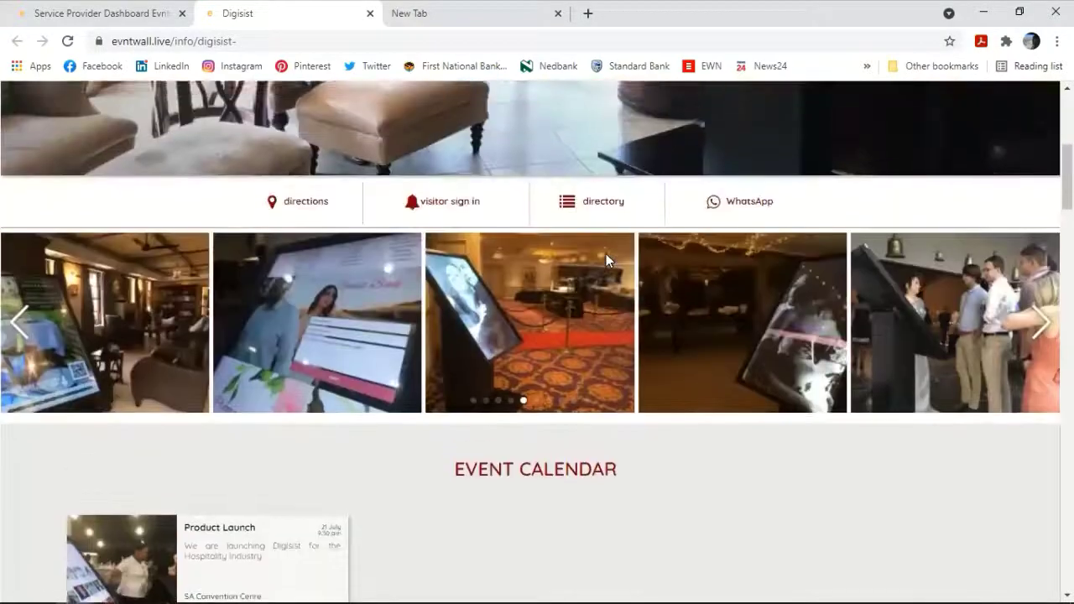
scroll(547, 271, down, 2)
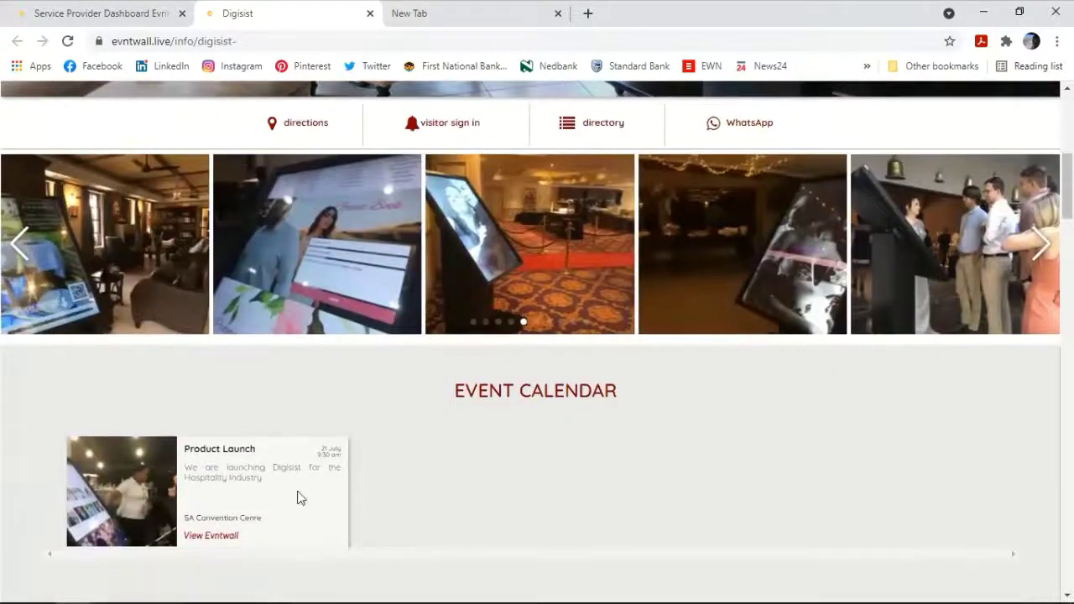
click(435, 125)
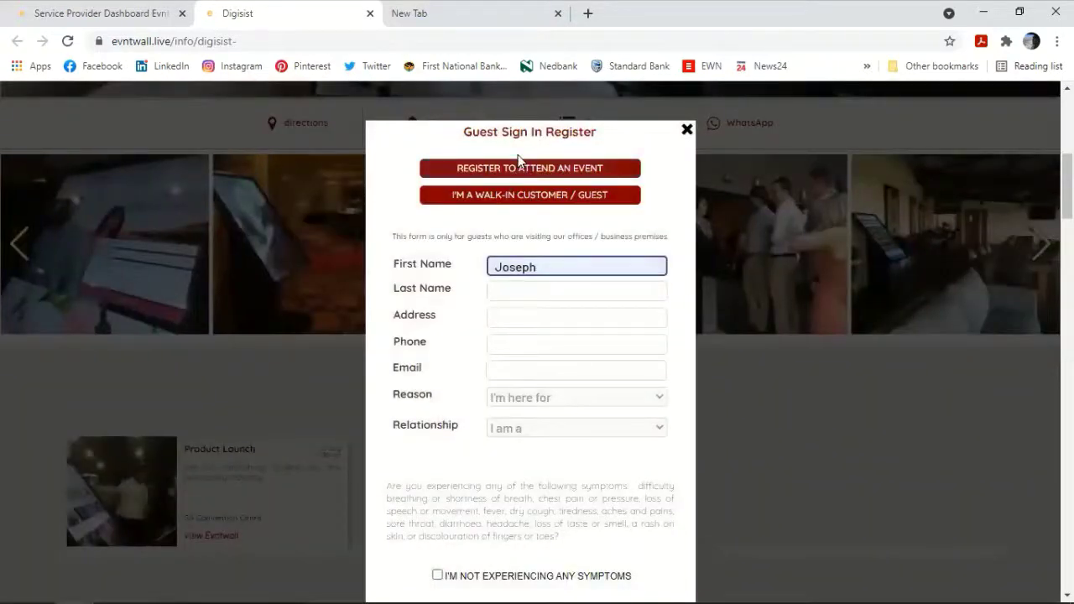
click(541, 173)
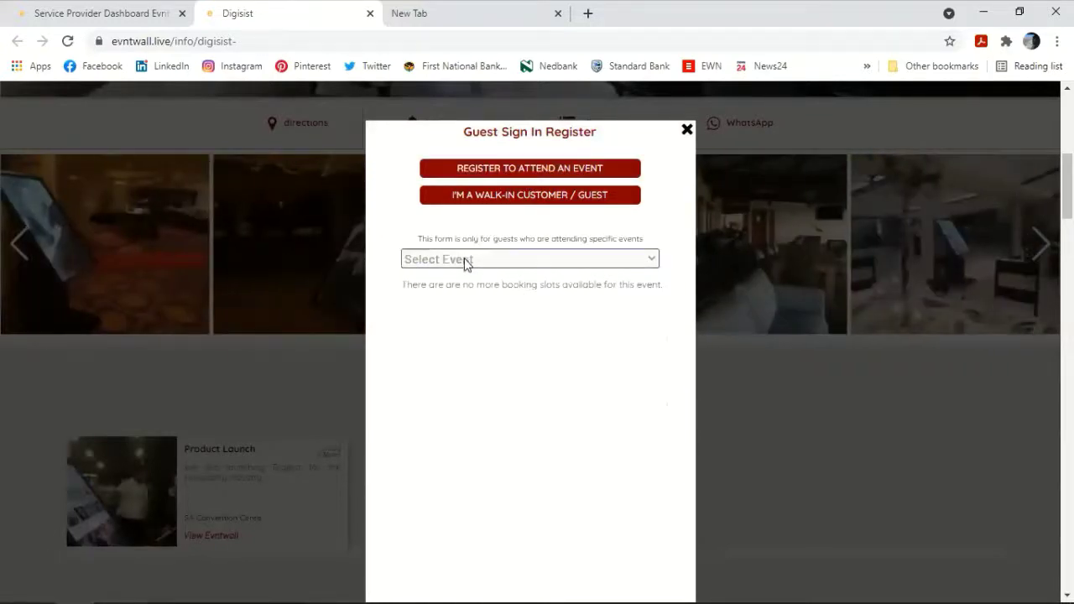
click(491, 260)
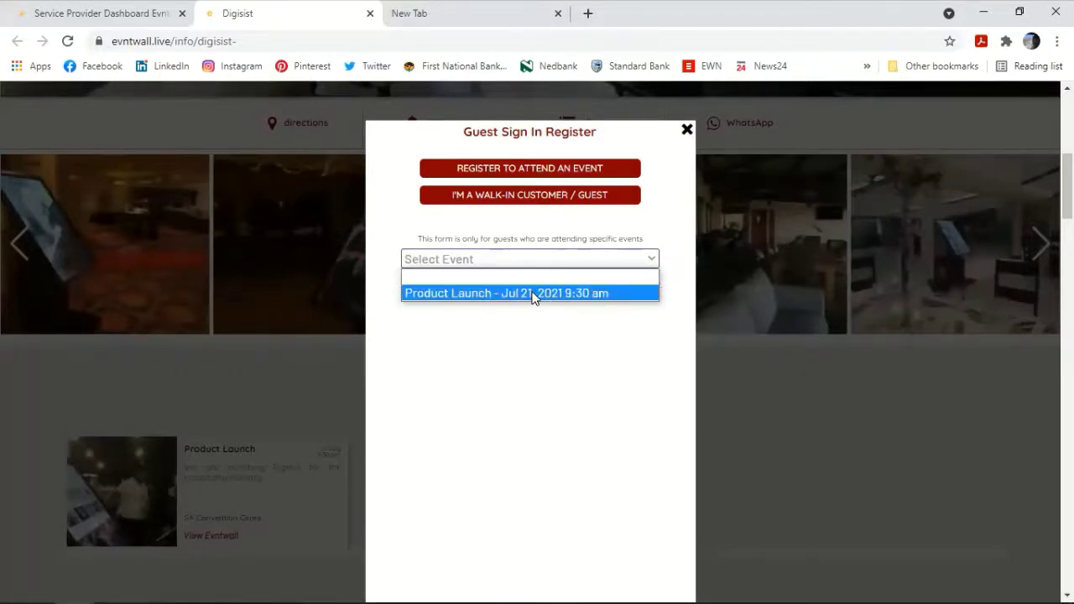
click(534, 294)
Step: Autofill the guest from a saved contact, enter the e-mail, and set relationship to Visitor
scroll(388, 201, down, 1)
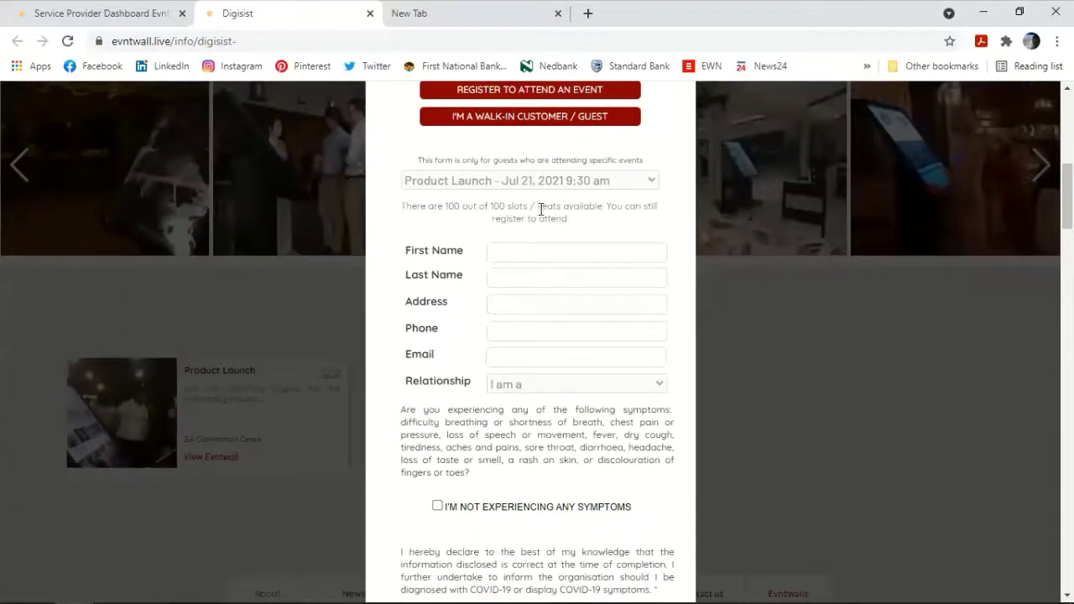
click(566, 251)
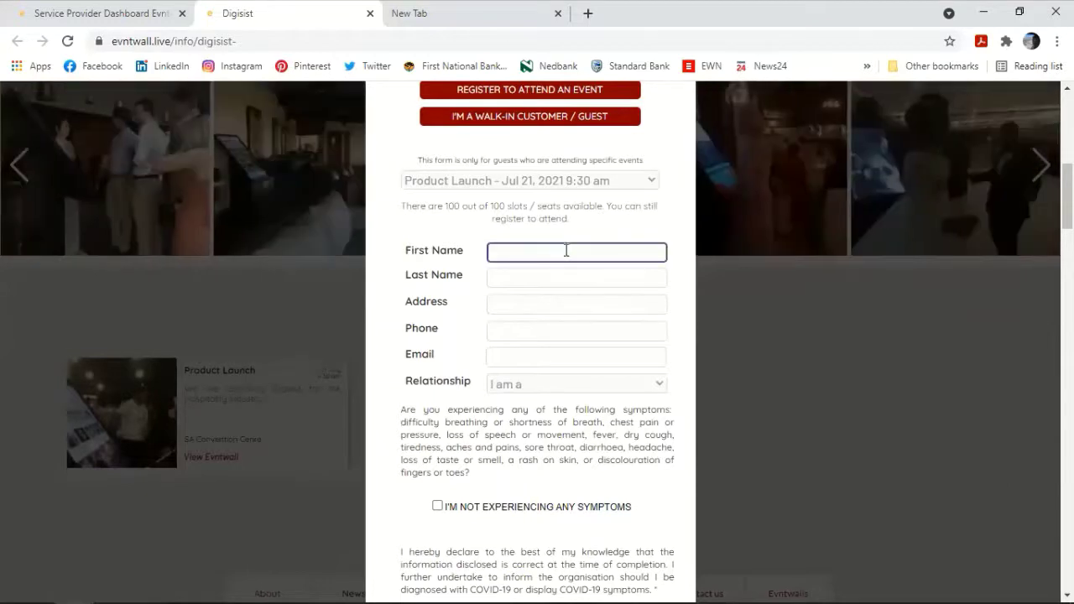
click(566, 250)
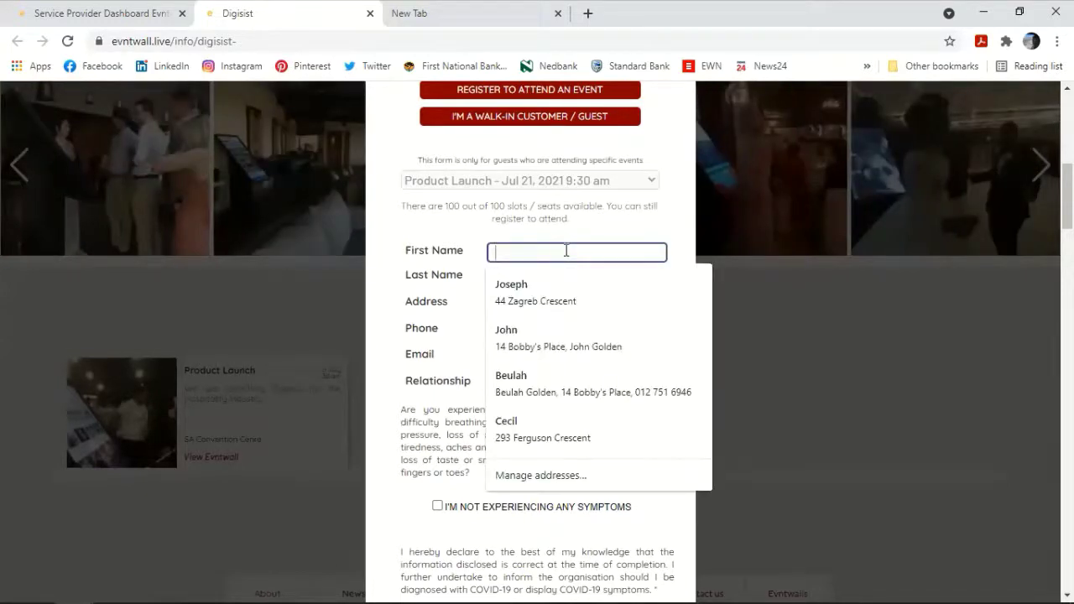
click(542, 389)
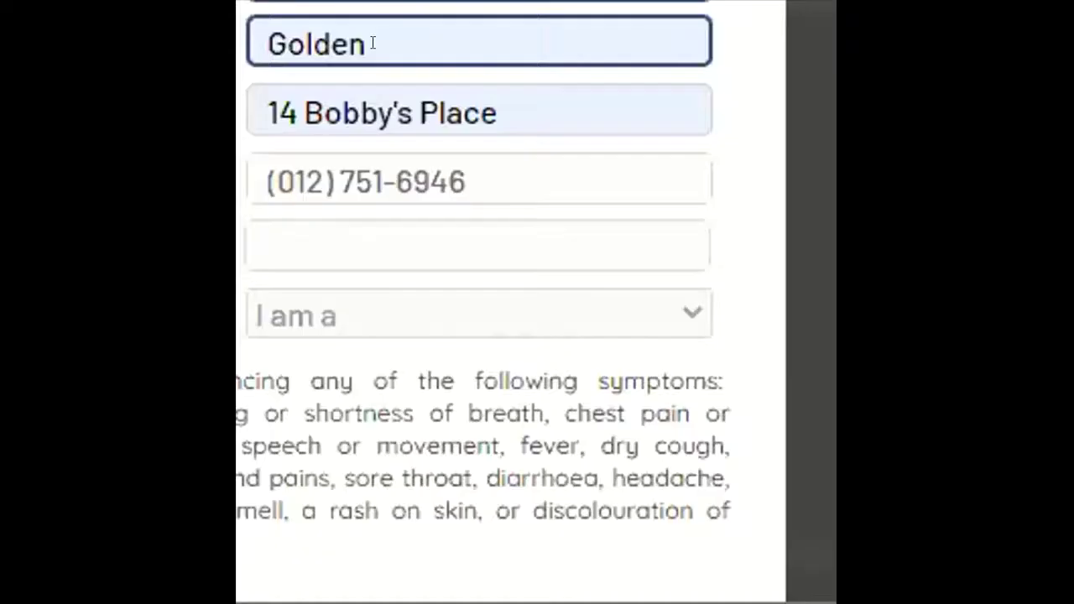
click(398, 246)
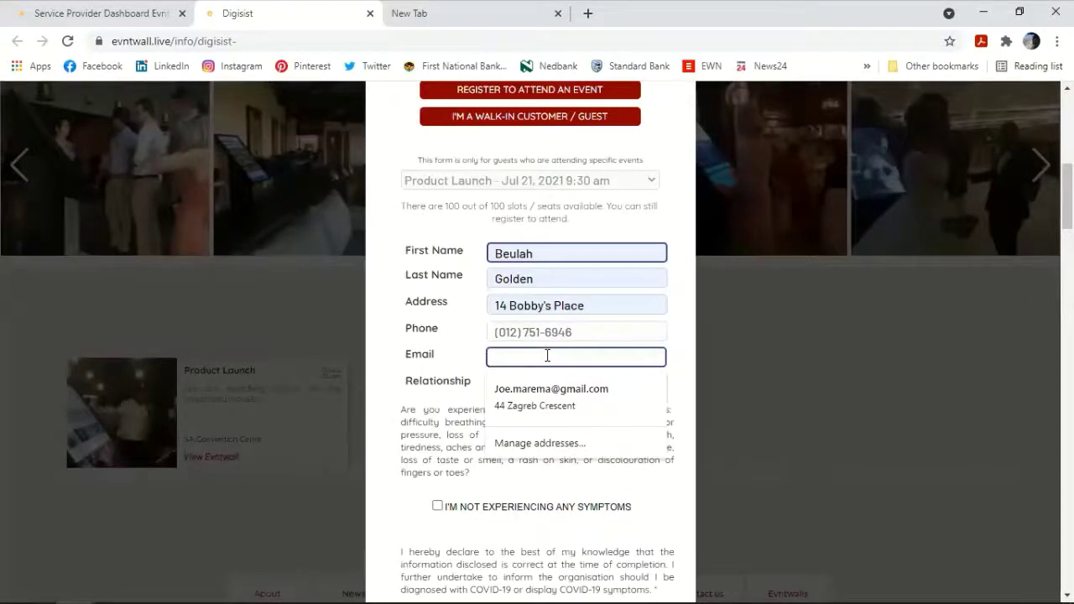
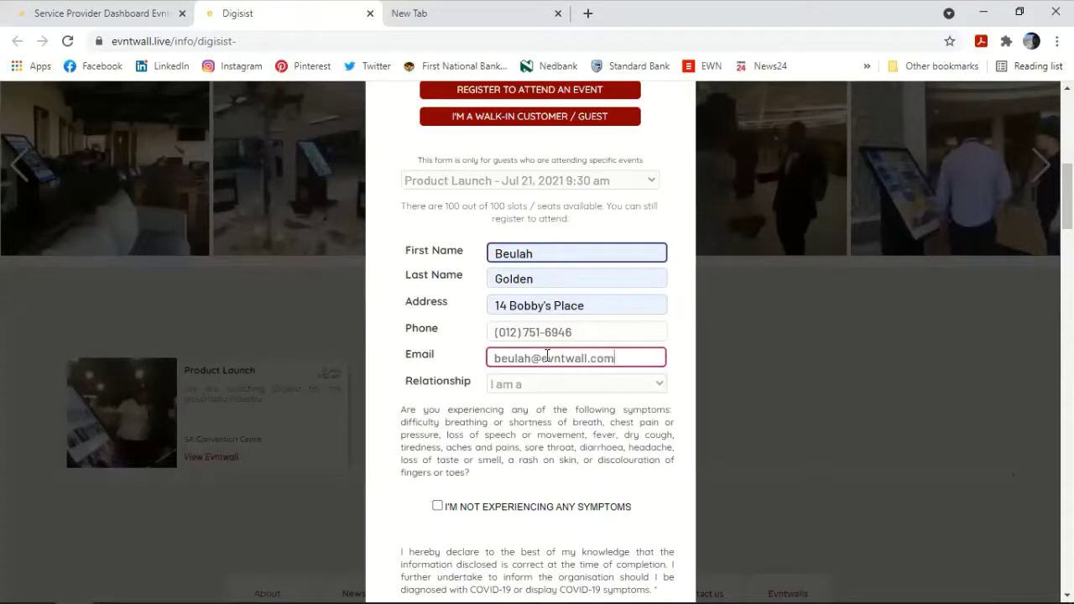
key(Tab)
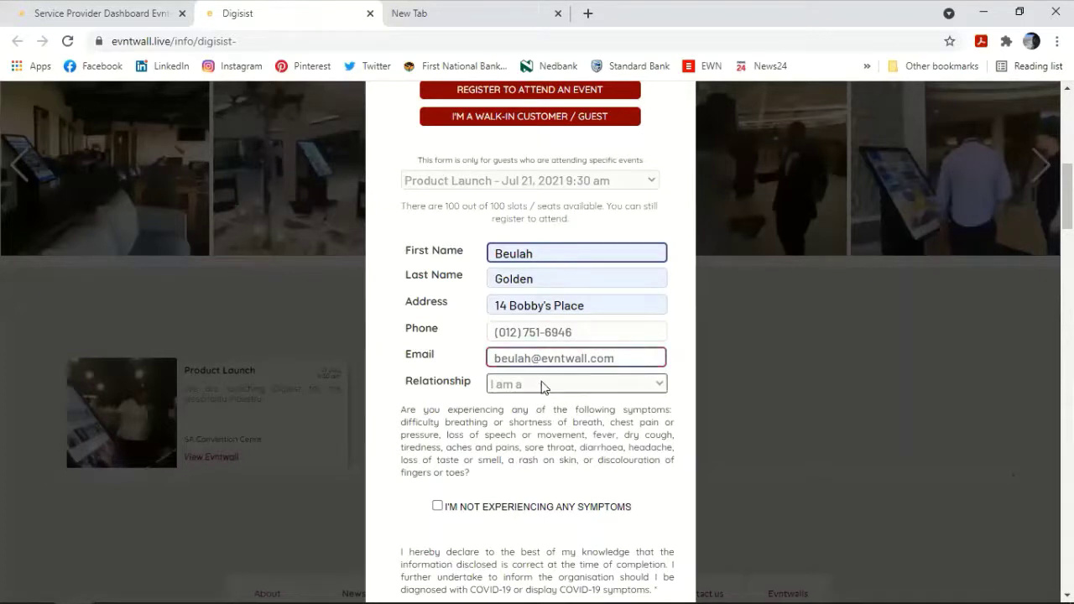
click(541, 386)
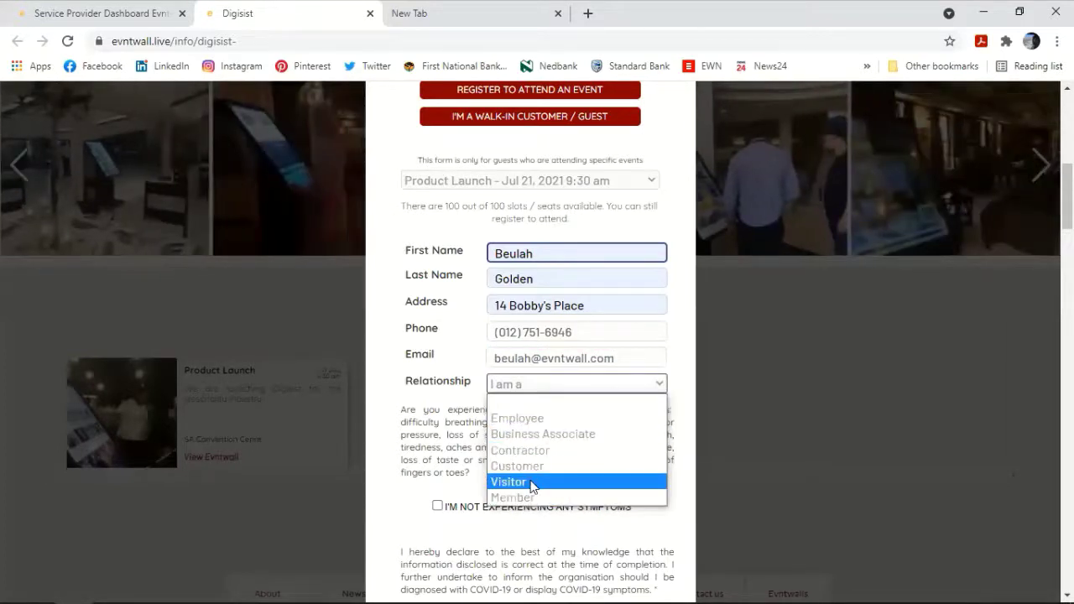
click(509, 482)
Step: Tick both no-symptom health declarations and submit the Product Launch registration
scroll(448, 388, down, 2)
click(437, 349)
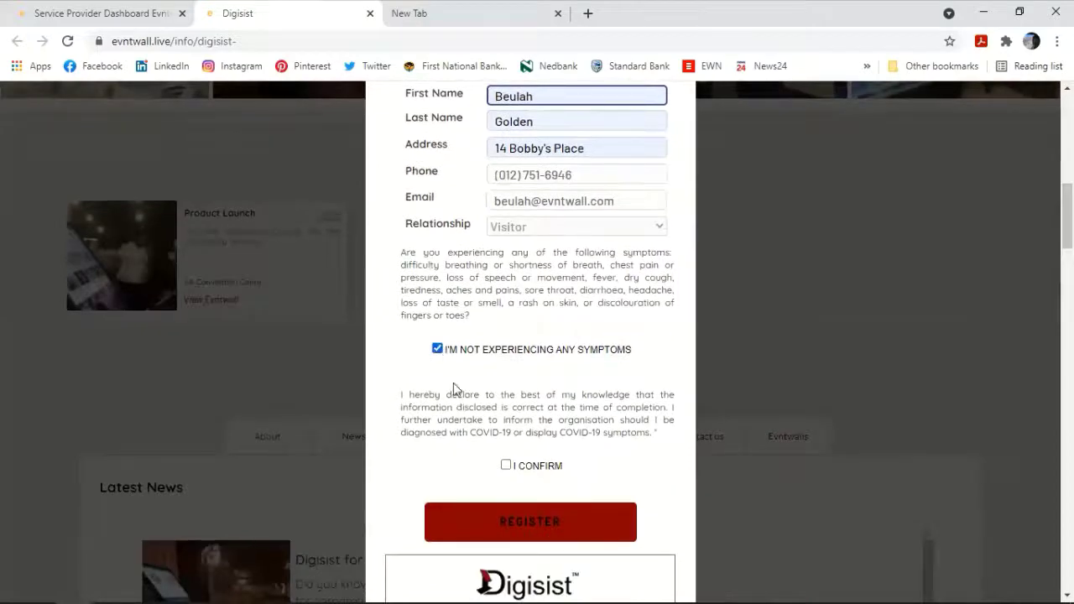
click(506, 464)
scroll(553, 362, up, 4)
scroll(552, 361, down, 6)
click(531, 369)
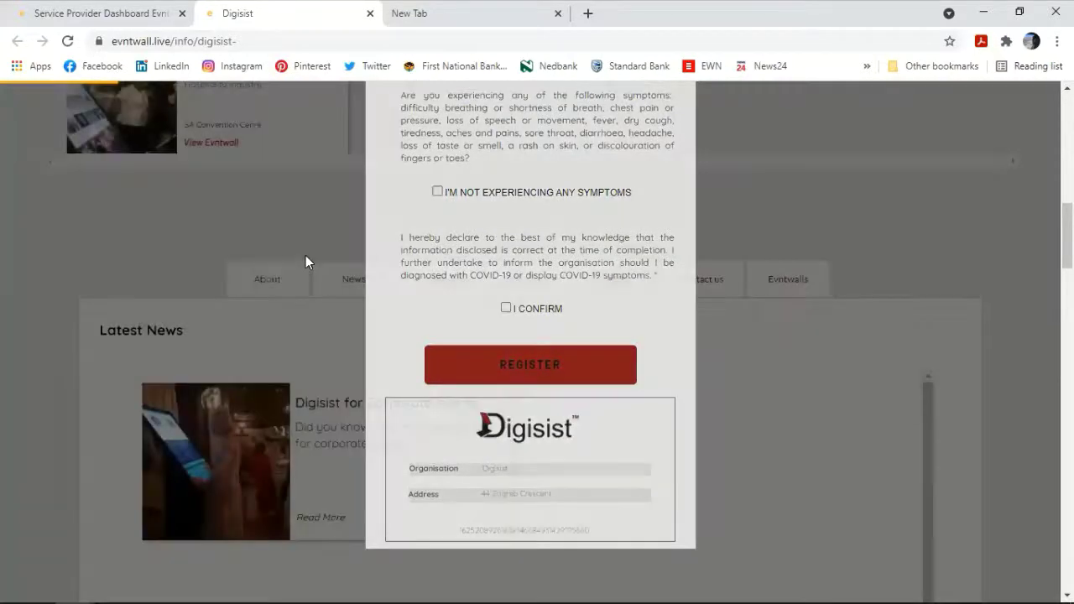
Step: Scroll back through the page and open the Digisist directory
scroll(305, 262, up, 2)
scroll(305, 257, up, 3)
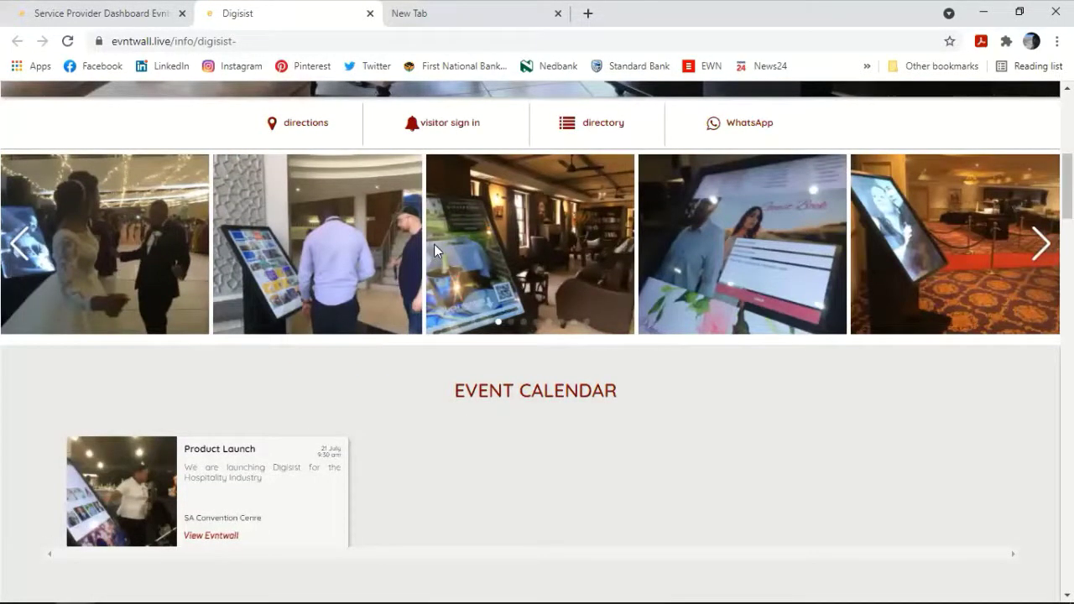
scroll(550, 194, up, 3)
scroll(551, 200, up, 1)
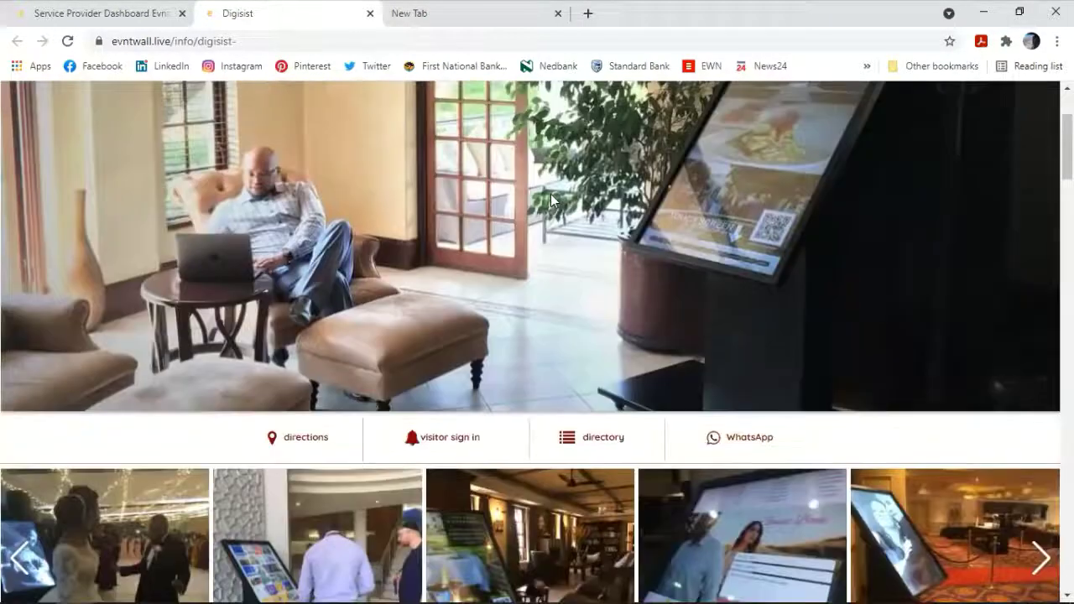
scroll(551, 200, down, 1)
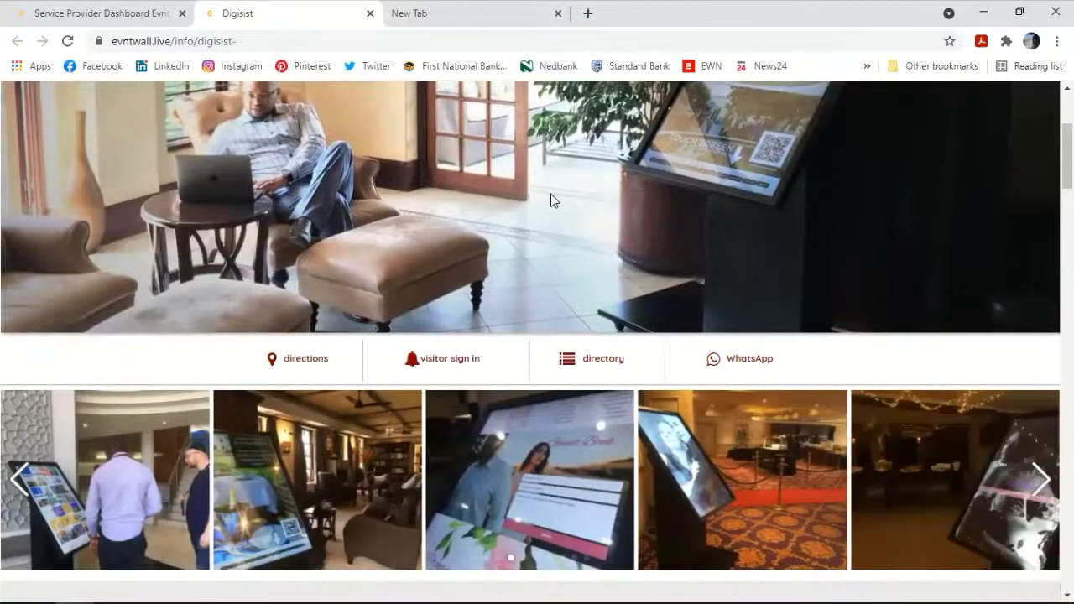
scroll(546, 200, down, 1)
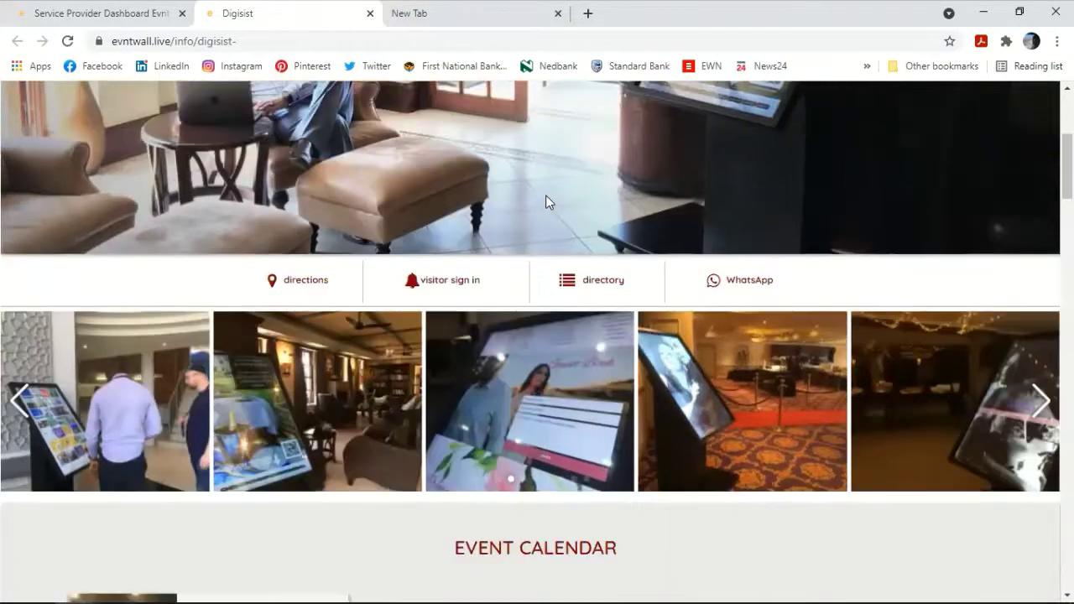
click(601, 284)
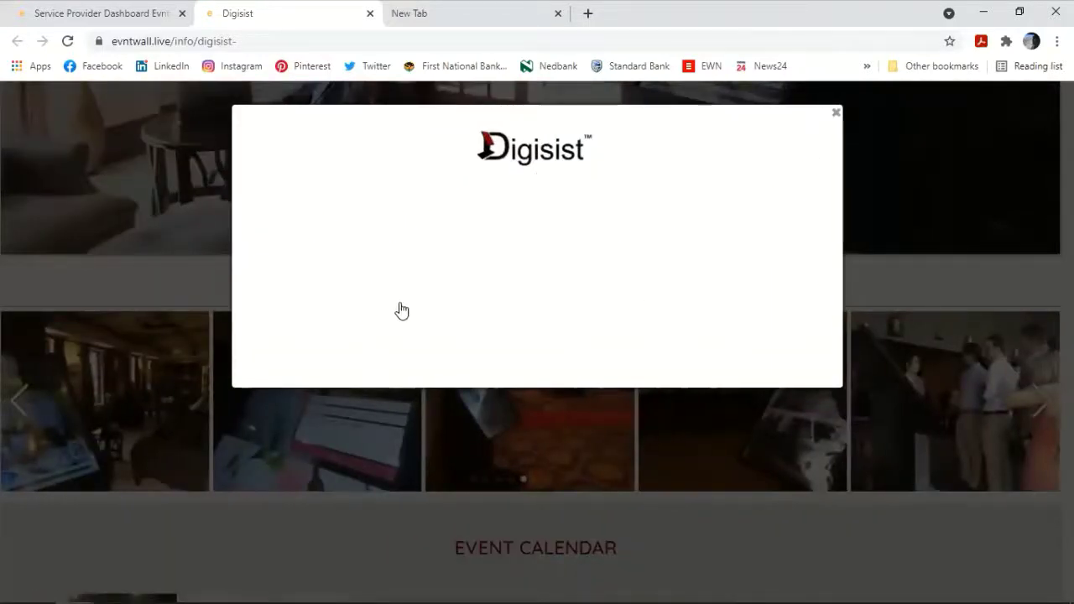
Step: Close the empty directory popup and scroll down past the Event Calendar to Latest News
click(837, 115)
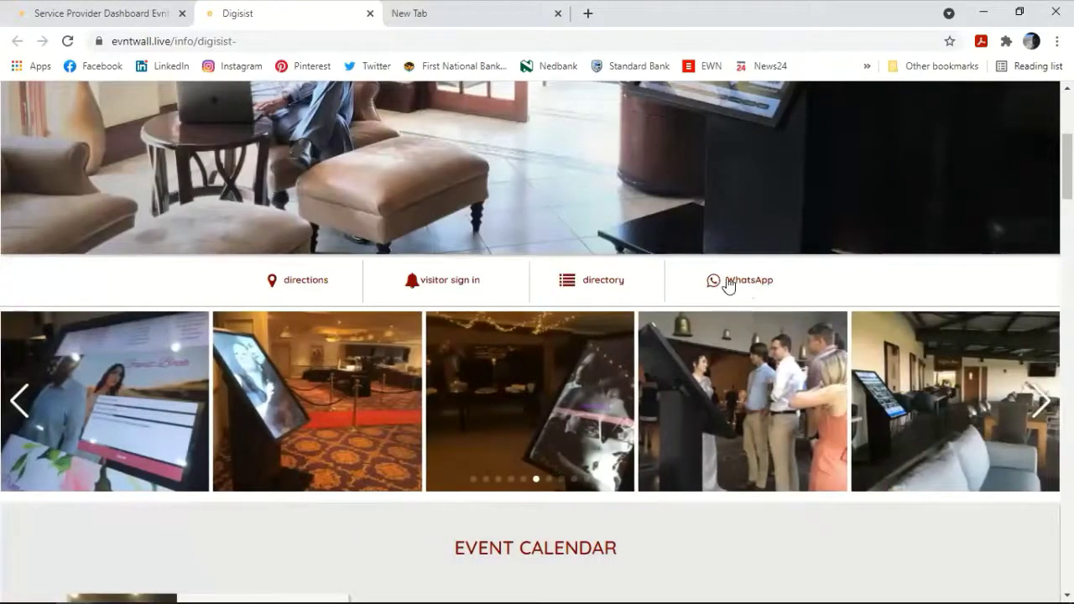
scroll(748, 284, down, 8)
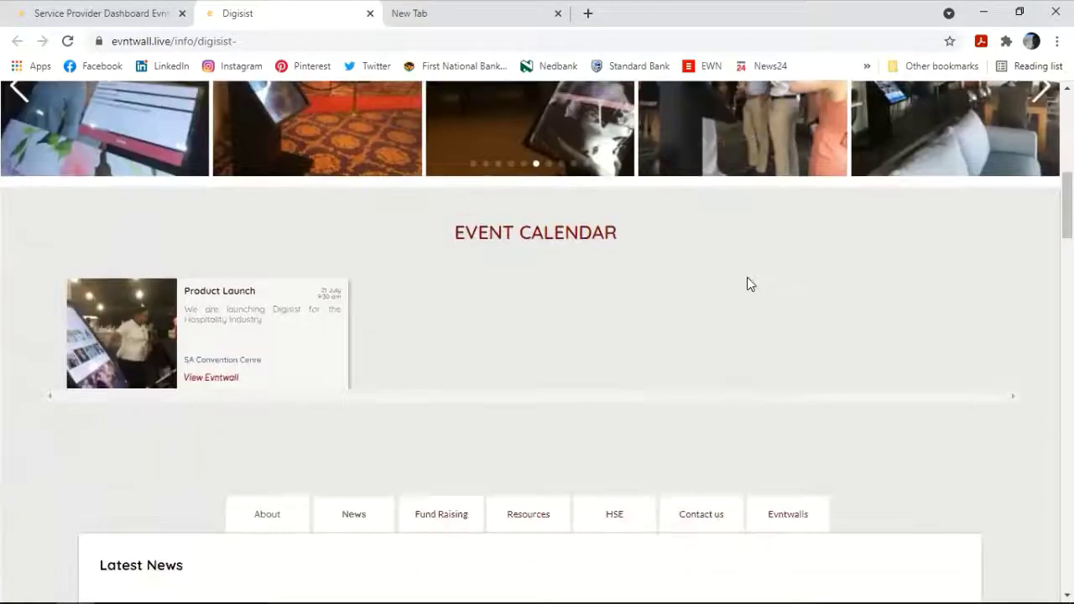
scroll(743, 277, down, 2)
scroll(744, 278, up, 2)
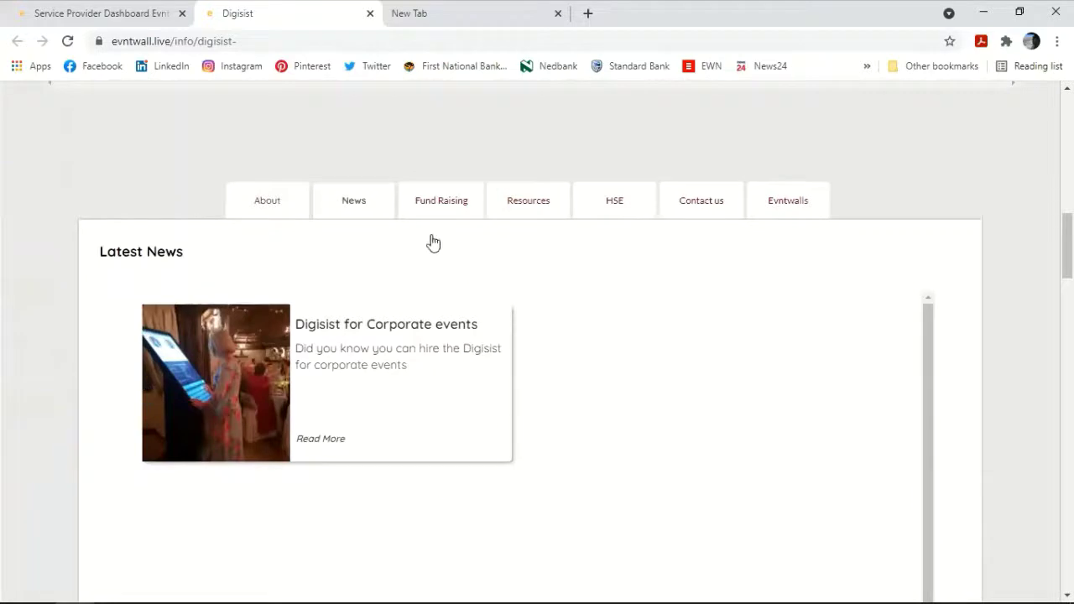
scroll(176, 157, down, 1)
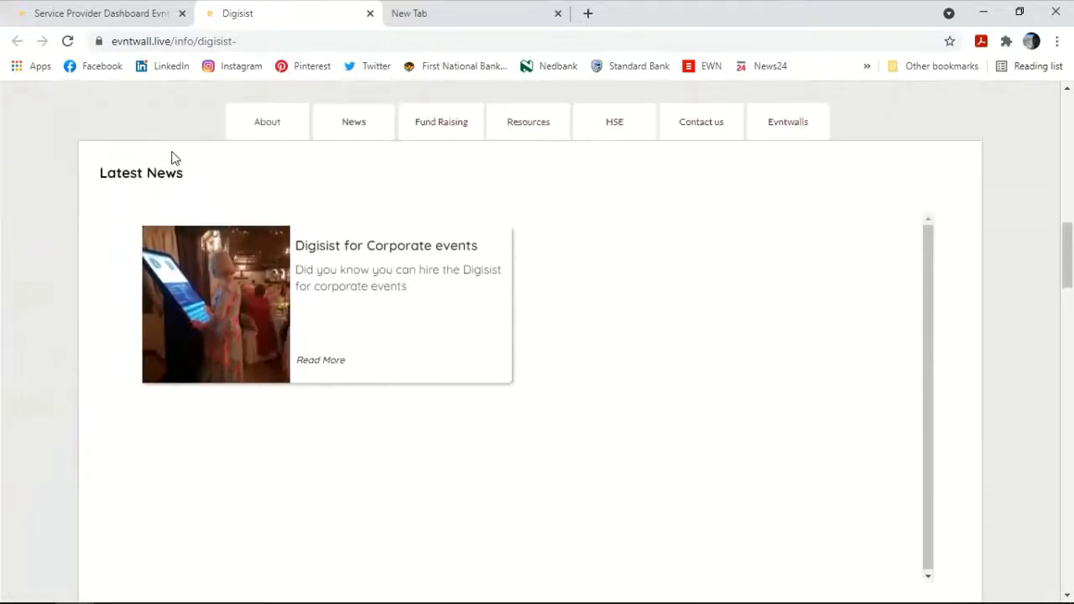
Step: Browse the About us, Latest News, Fund Raising, Resources, Health & Wellbeing and Contact us sections
click(257, 134)
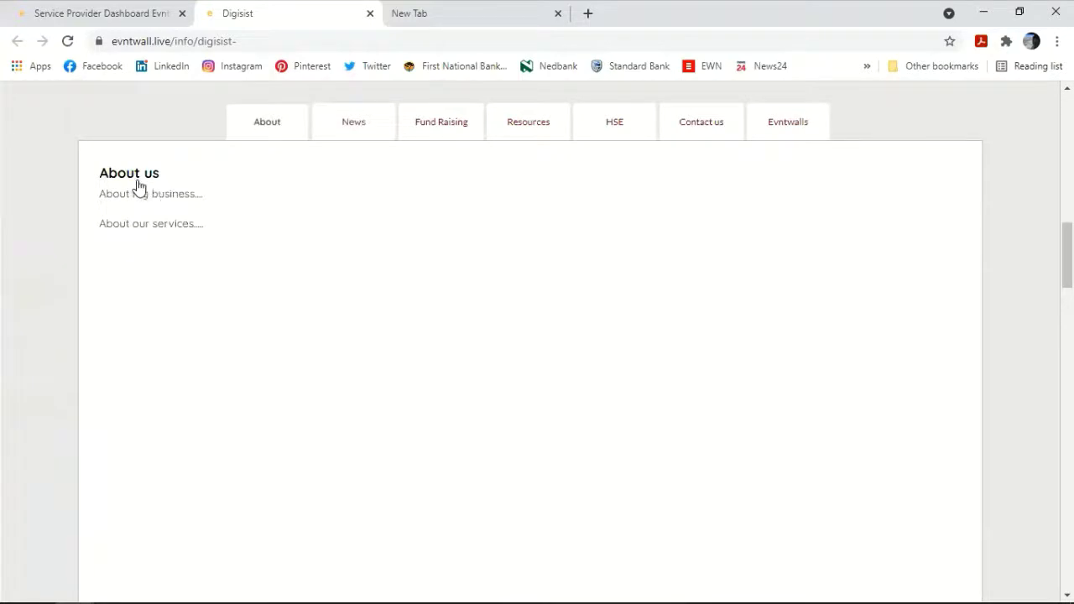
click(372, 132)
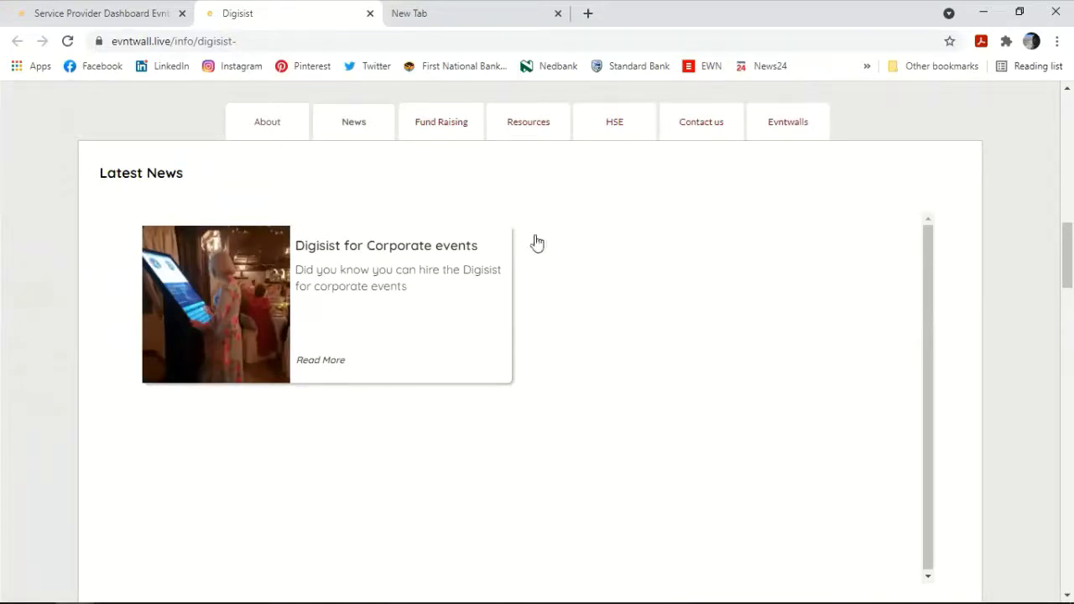
click(443, 130)
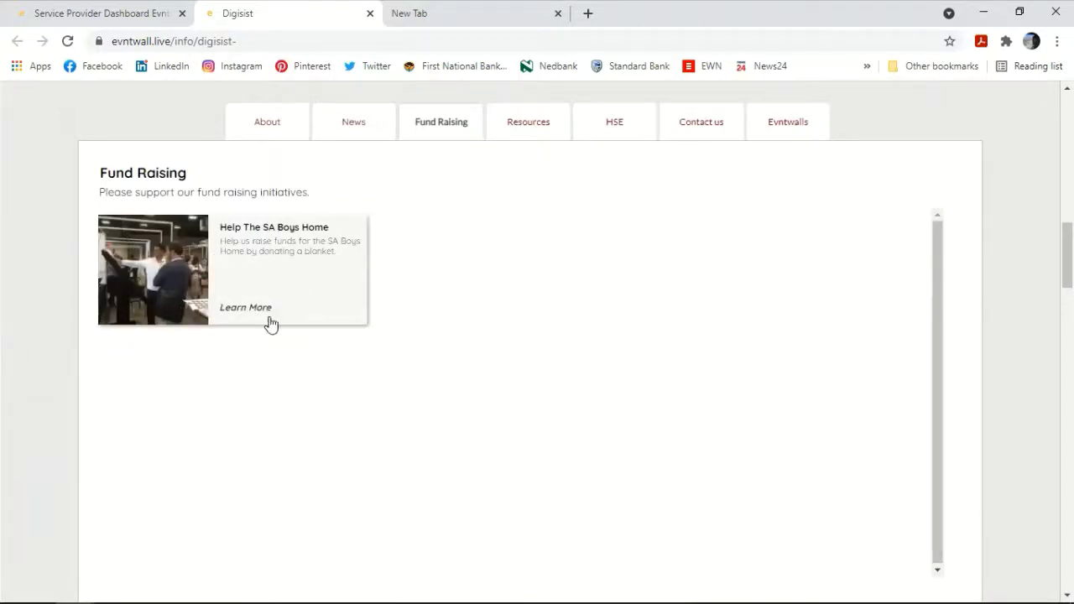
click(546, 129)
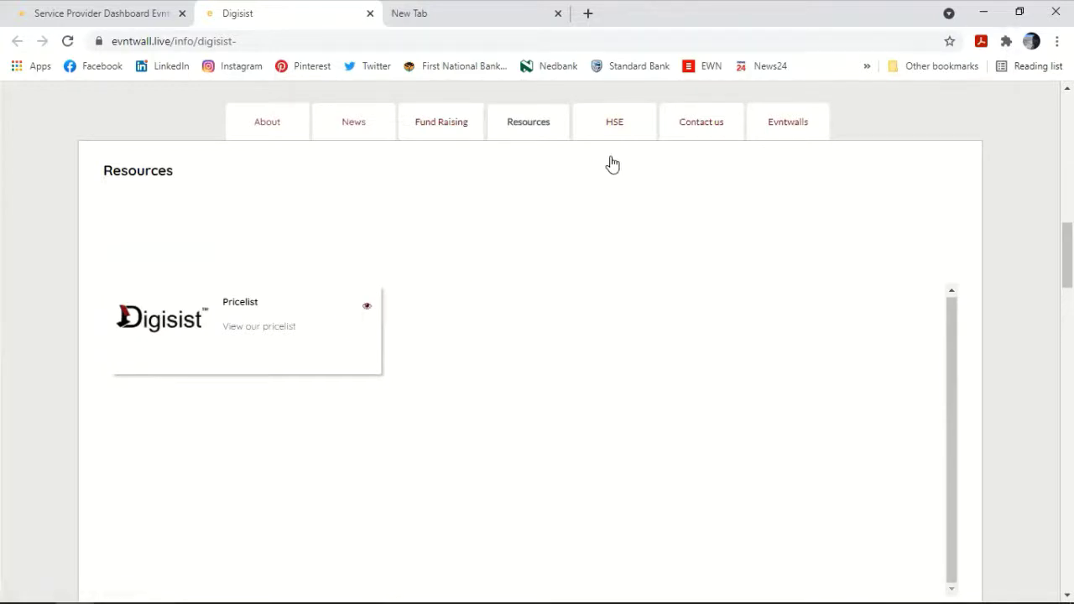
click(614, 130)
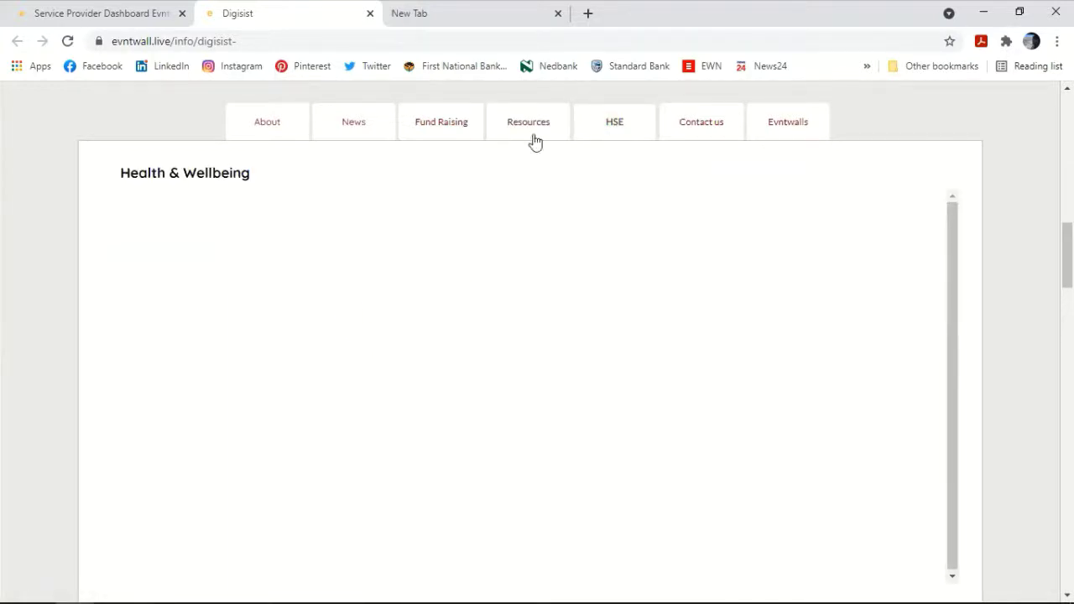
click(704, 132)
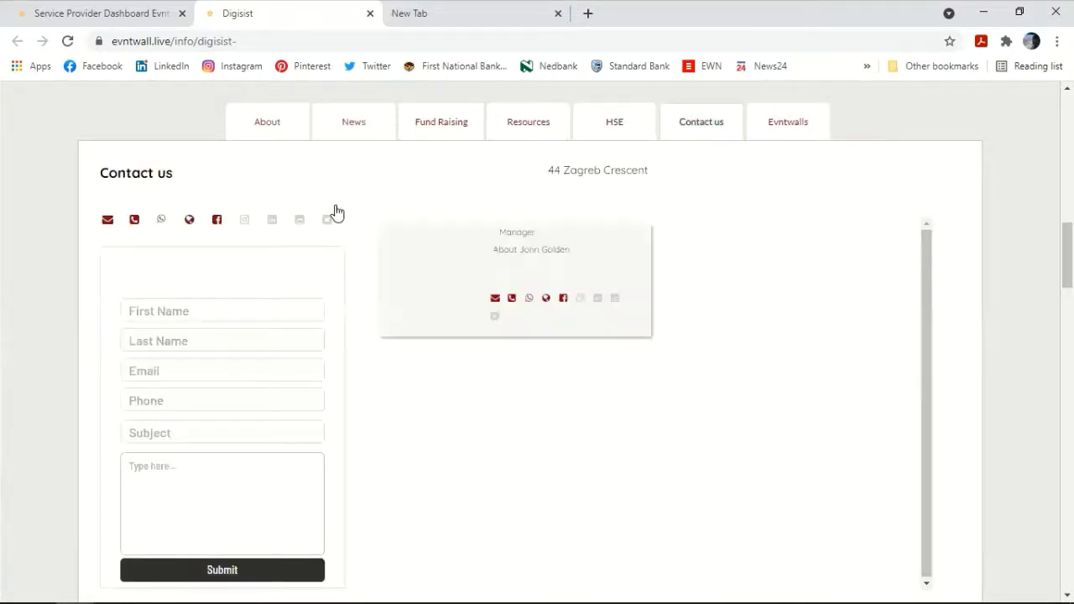
scroll(336, 210, down, 2)
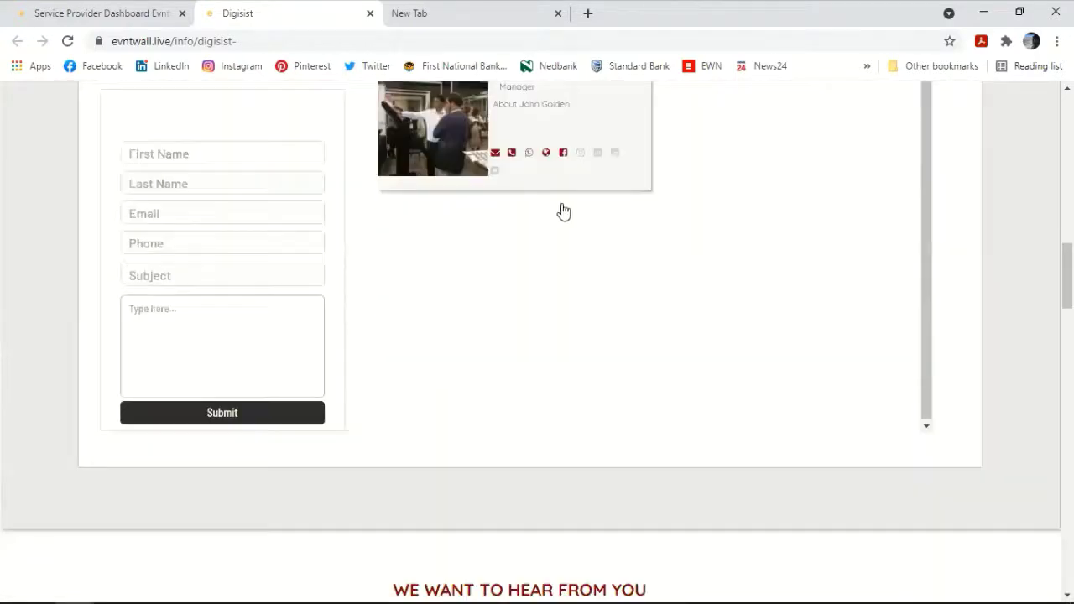
scroll(562, 211, up, 2)
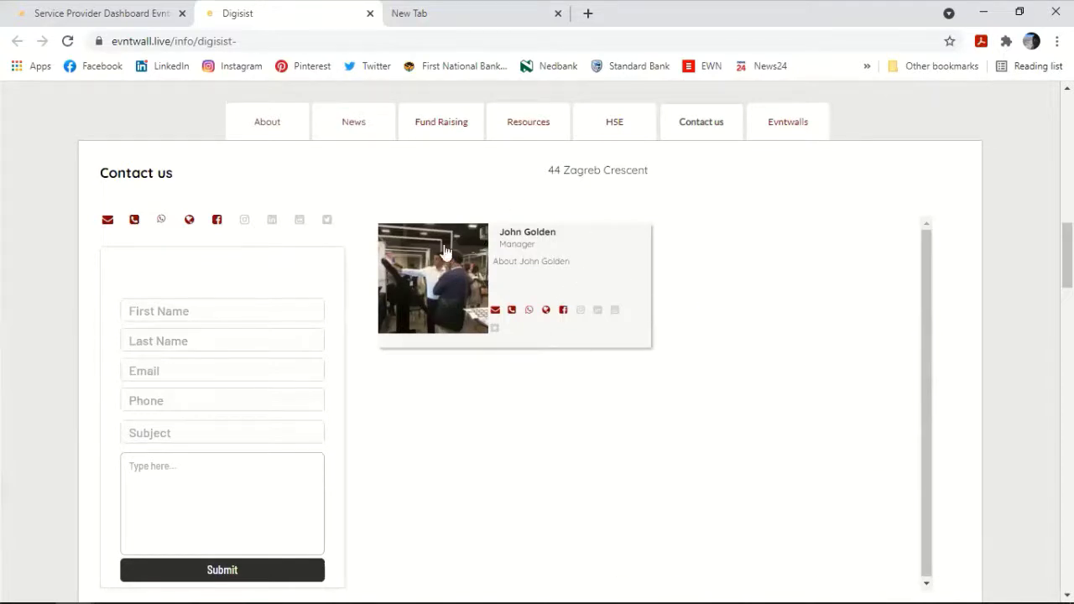
Step: View the Evntwalls categories and create-an-evntwall offer, then scroll to We Want To Hear From You
click(763, 137)
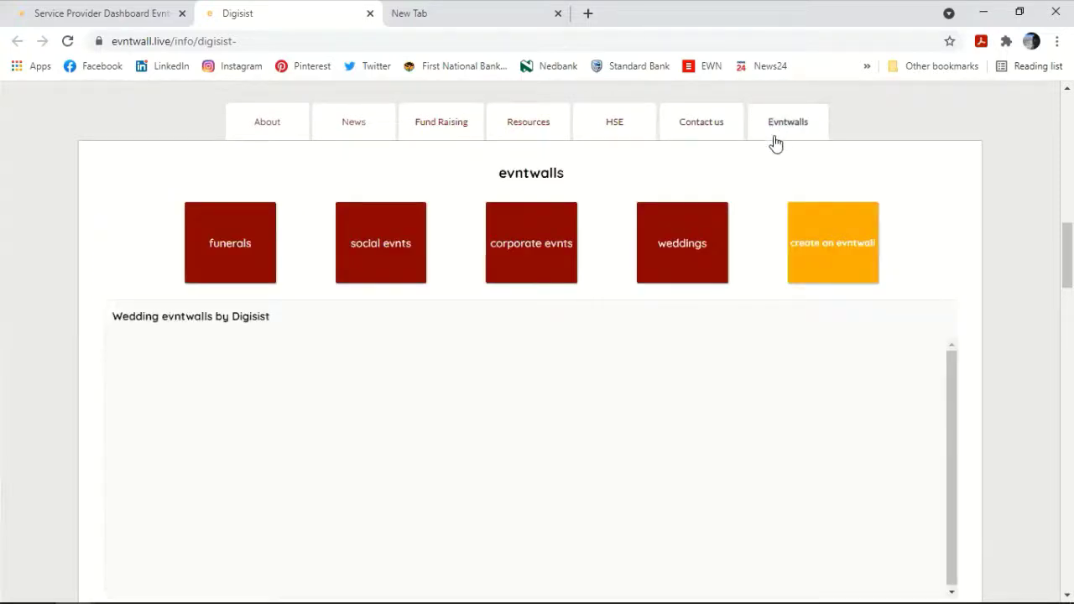
click(842, 242)
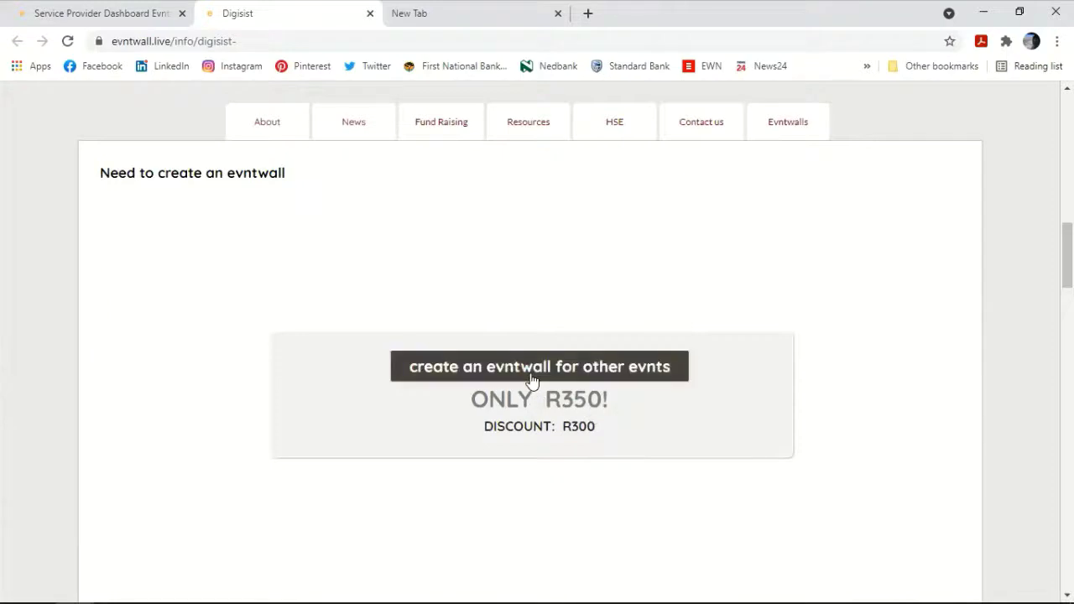
click(795, 134)
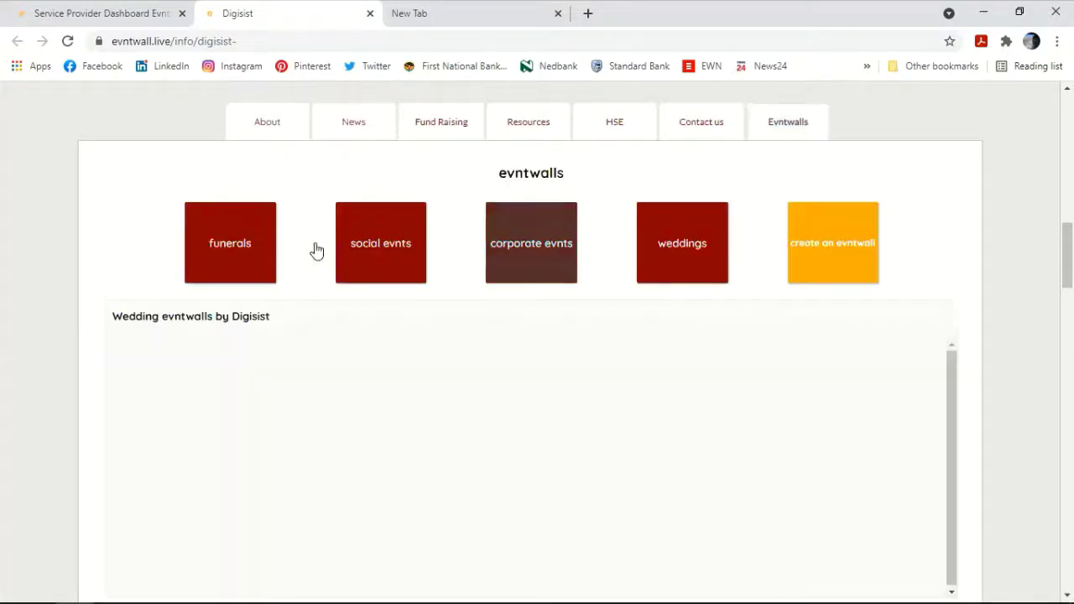
scroll(772, 260, down, 8)
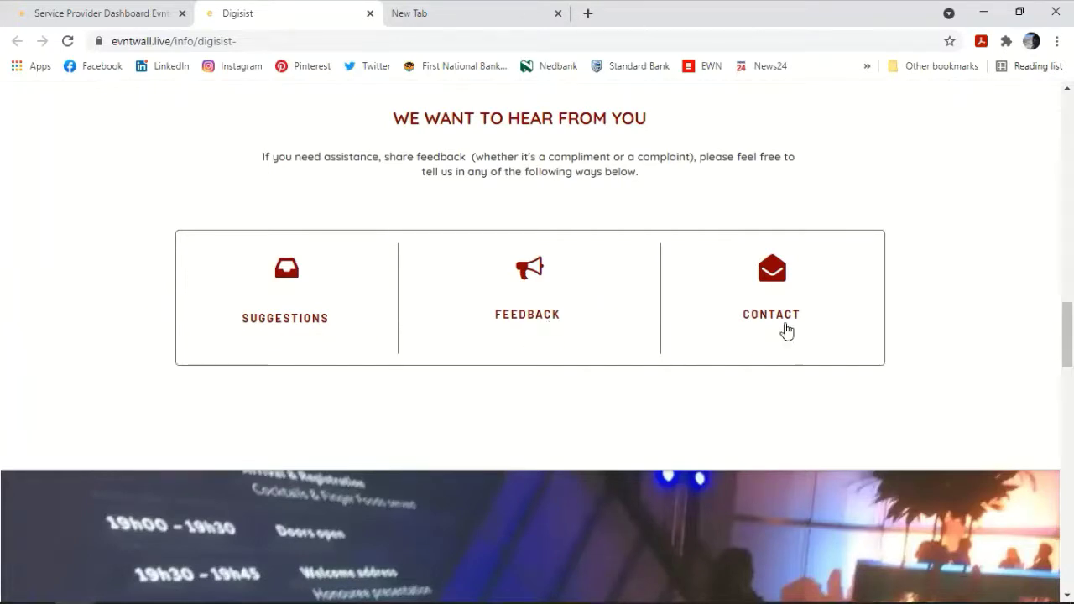
click(282, 326)
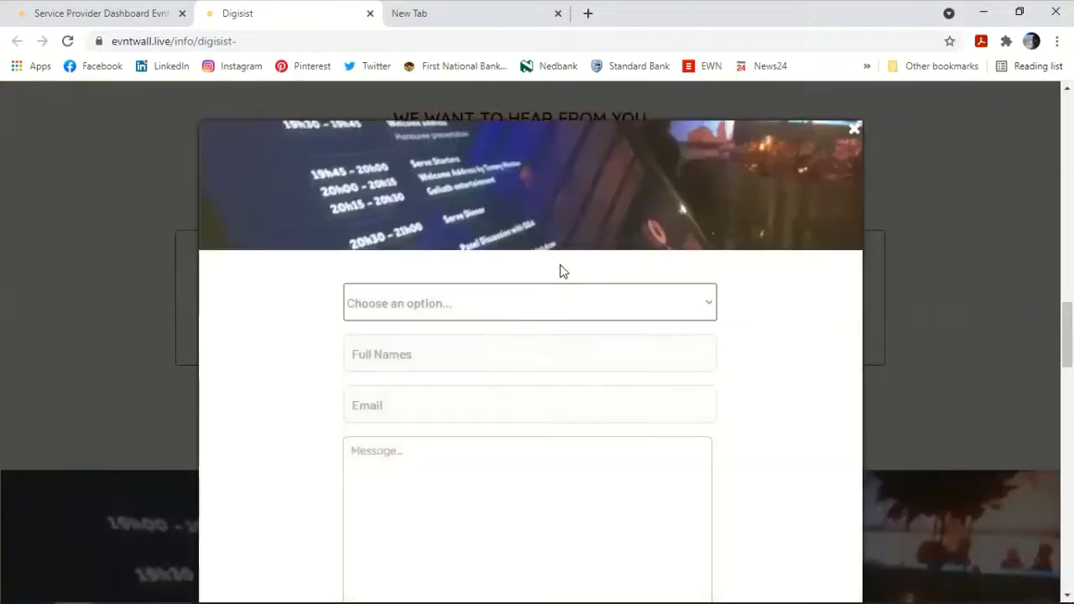
click(459, 220)
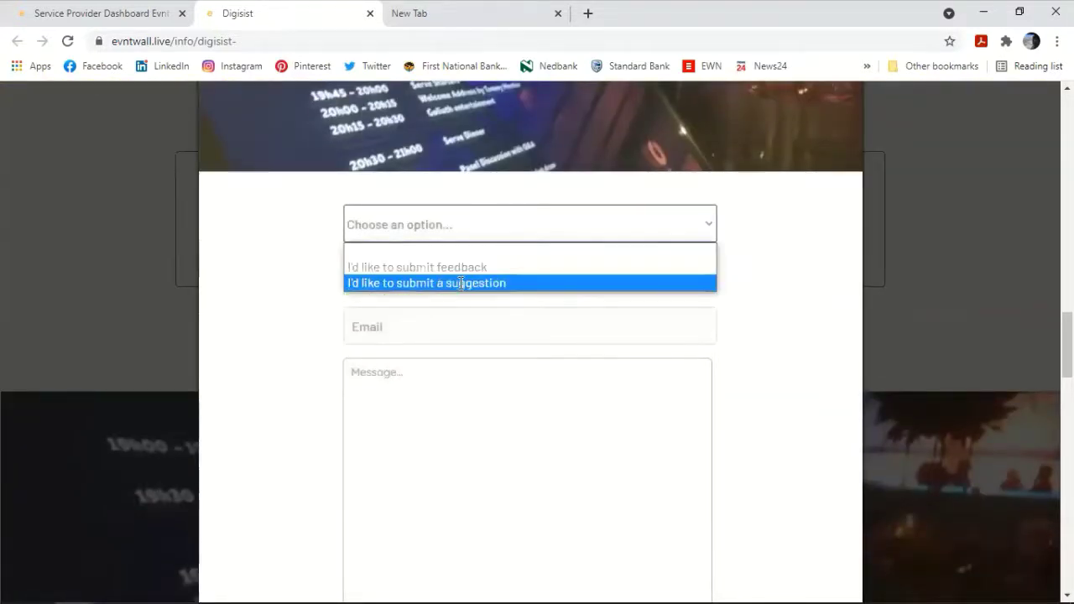
click(461, 284)
click(461, 283)
click(450, 326)
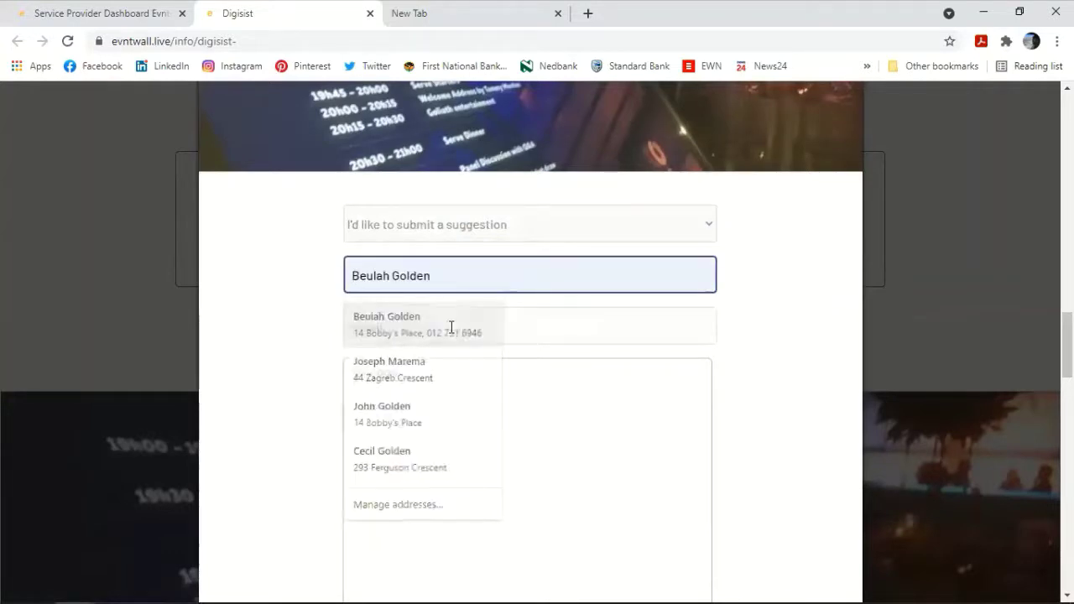
click(432, 330)
click(429, 365)
click(421, 385)
text(This is simple feedback)
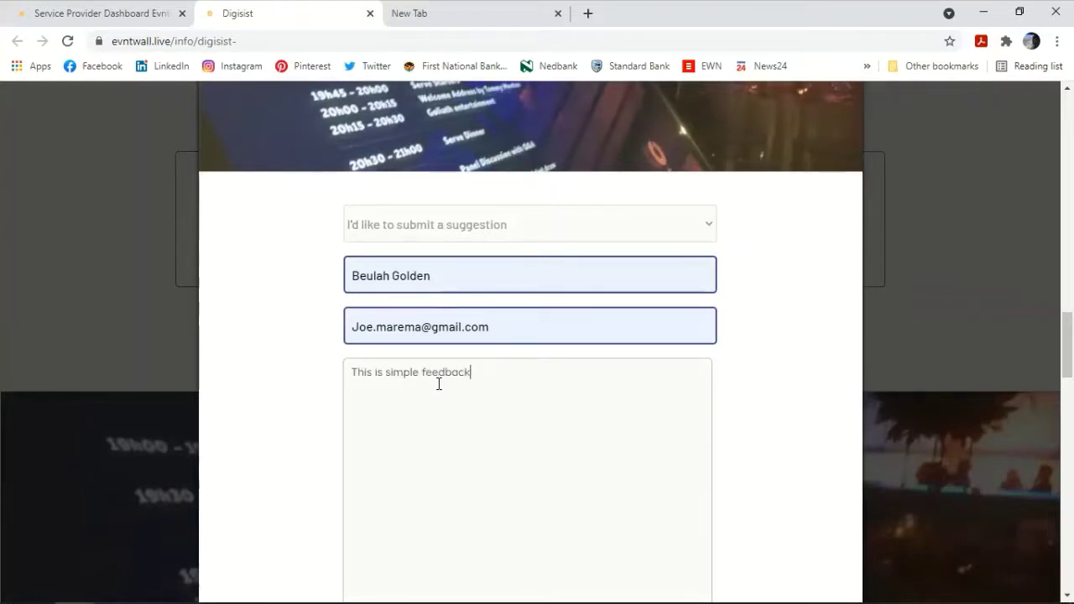
scroll(523, 326, down, 3)
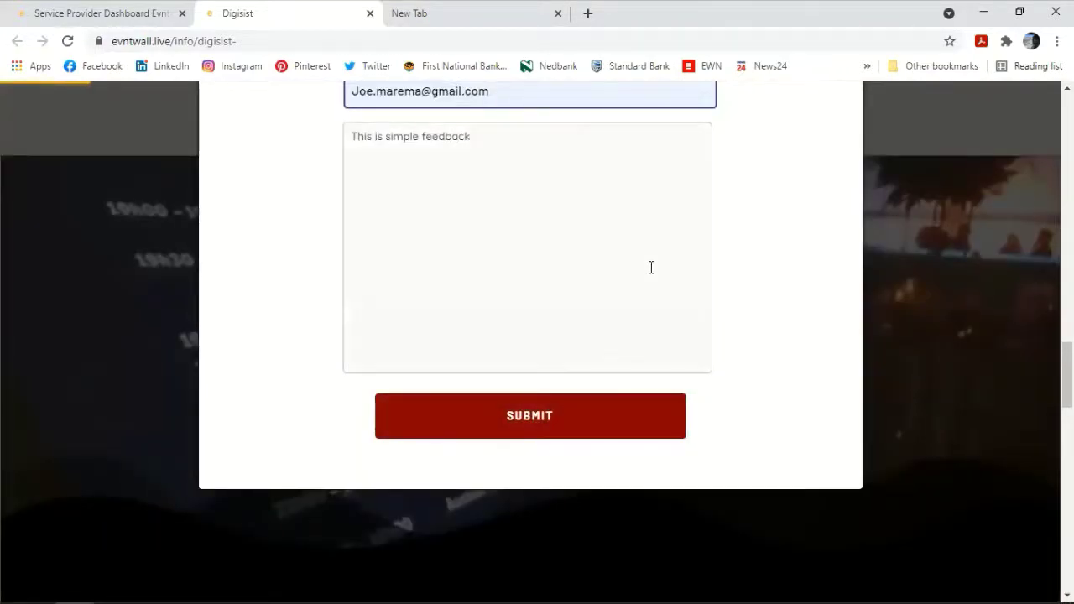
scroll(650, 266, up, 2)
scroll(651, 267, up, 2)
key(Escape)
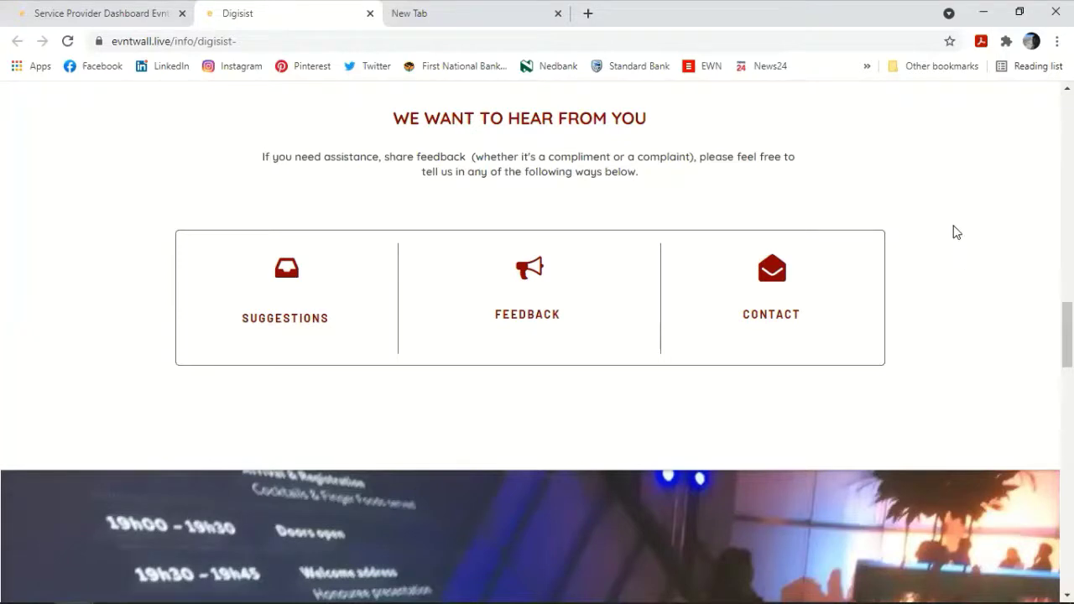
scroll(953, 230, down, 2)
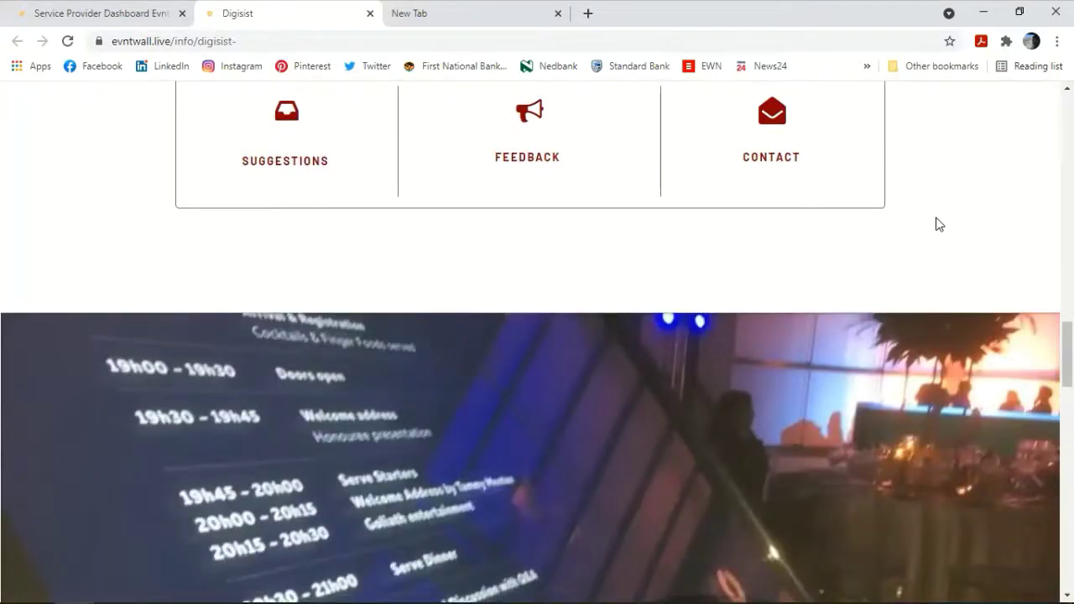
scroll(934, 219, down, 4)
scroll(935, 218, down, 3)
scroll(934, 219, up, 5)
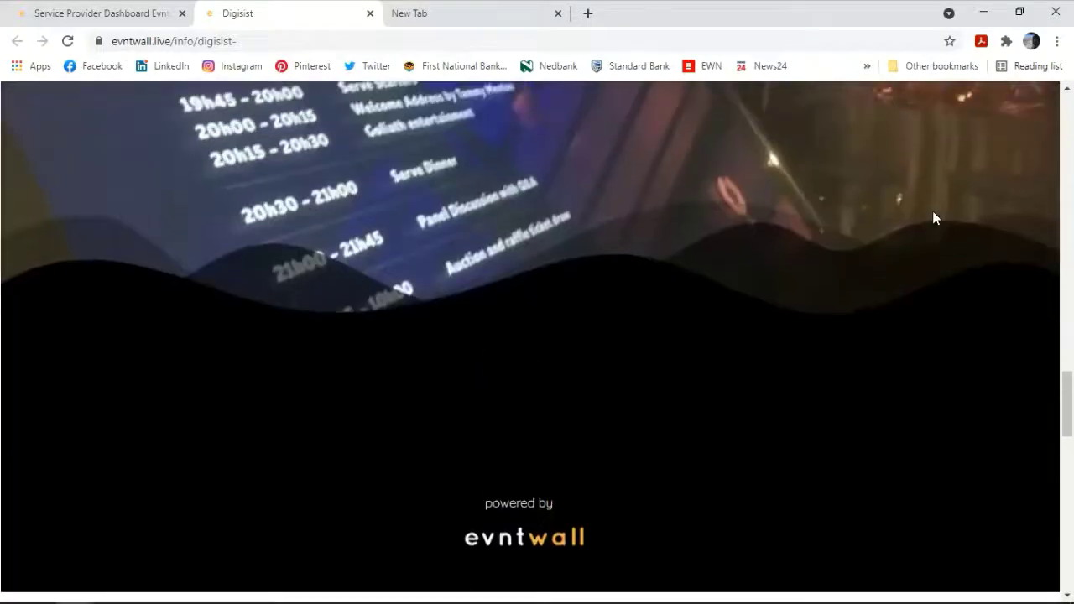
scroll(933, 220, down, 1)
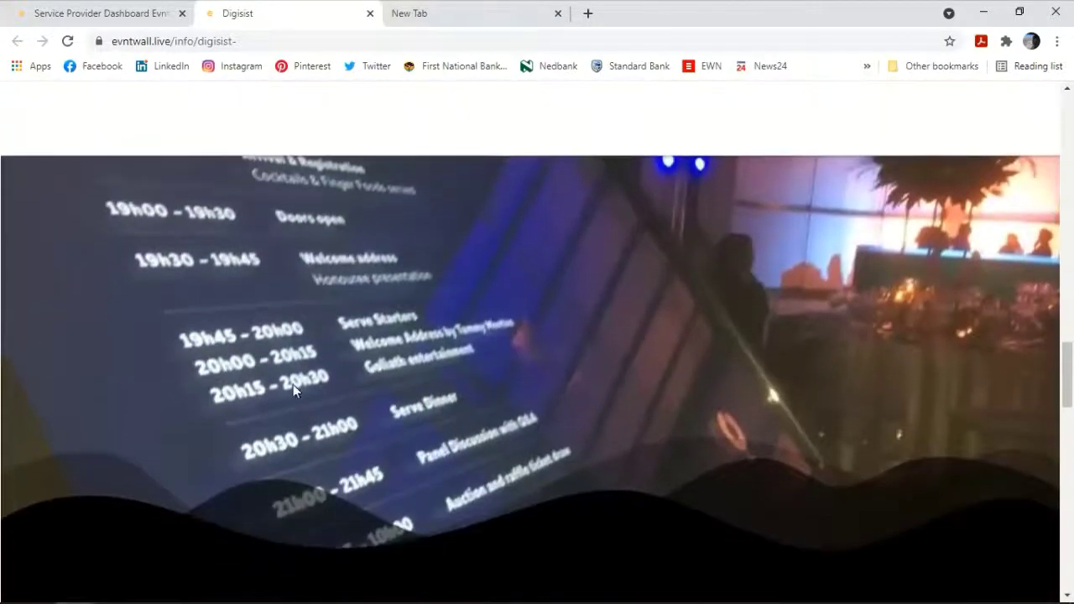
scroll(623, 216, up, 10)
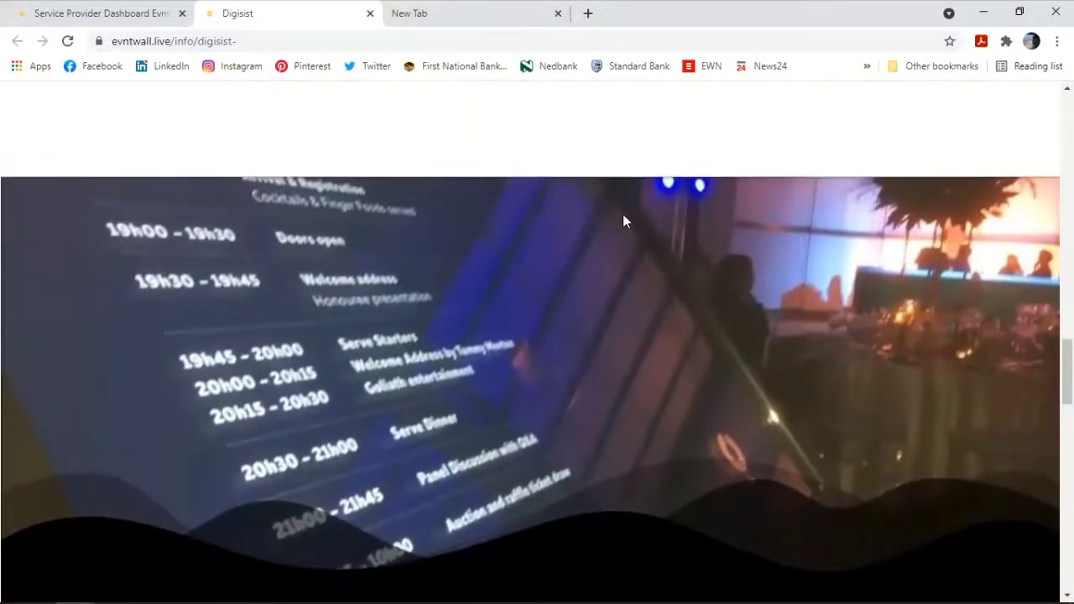
scroll(624, 212, up, 5)
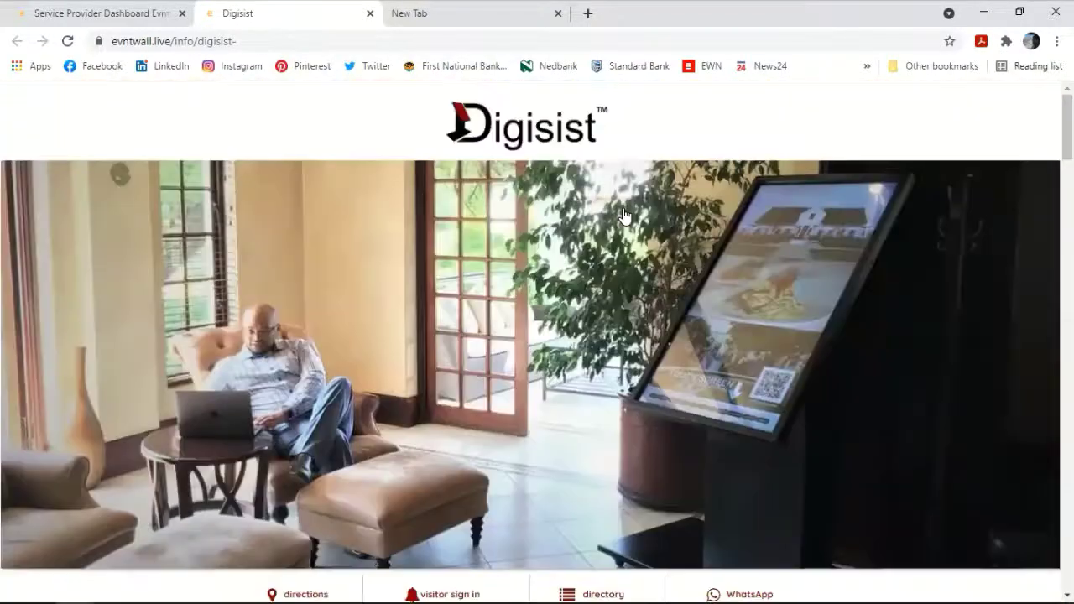
scroll(189, 476, down, 4)
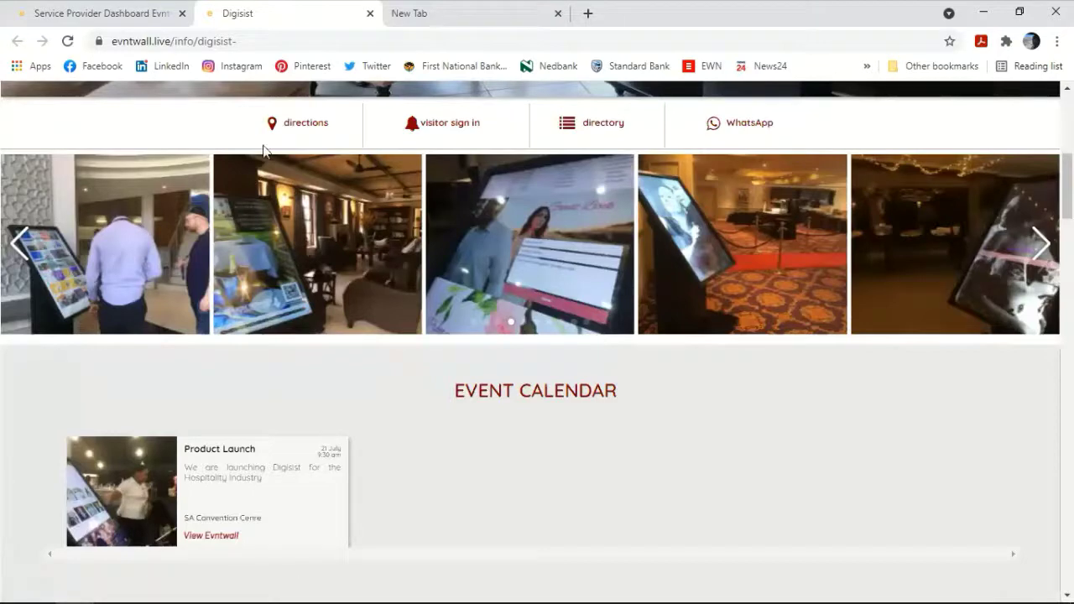
Step: Return to the dashboard's sign-in section and show the walk-in form and registration lists
click(100, 16)
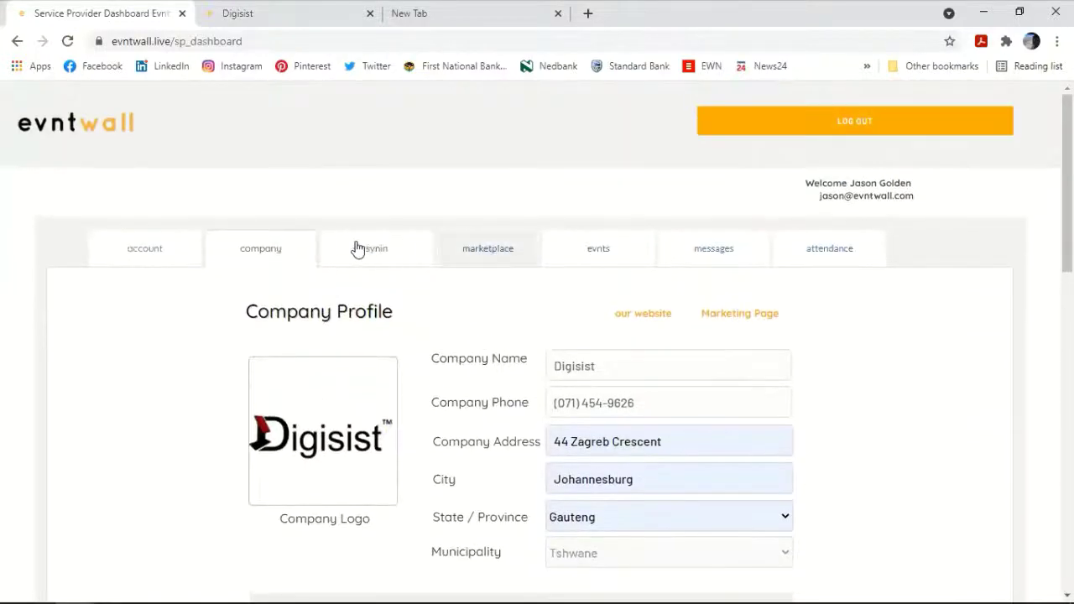
scroll(515, 328, down, 2)
scroll(403, 240, up, 1)
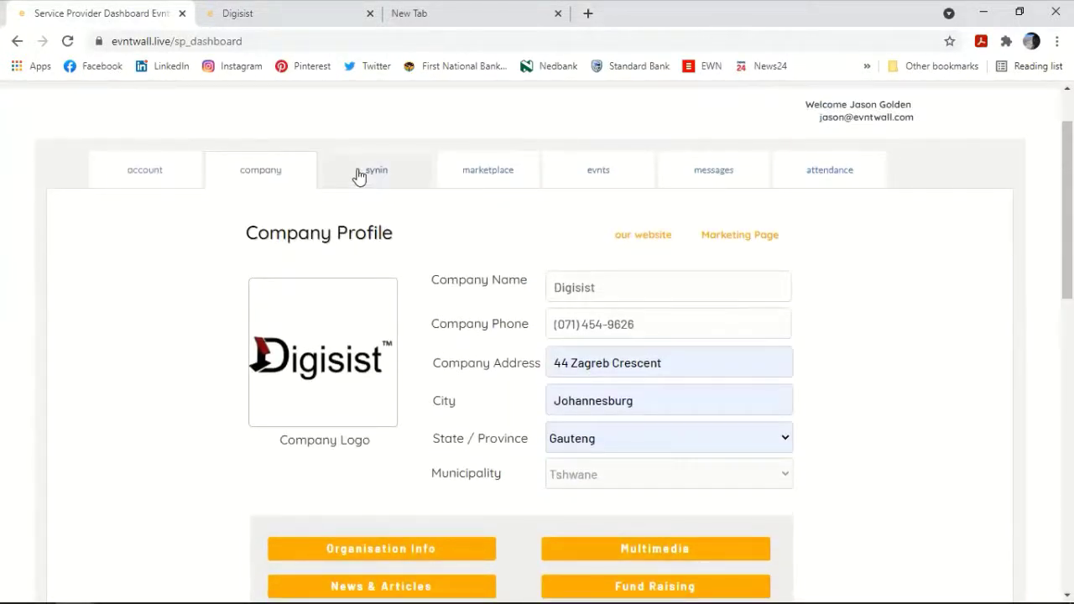
click(385, 173)
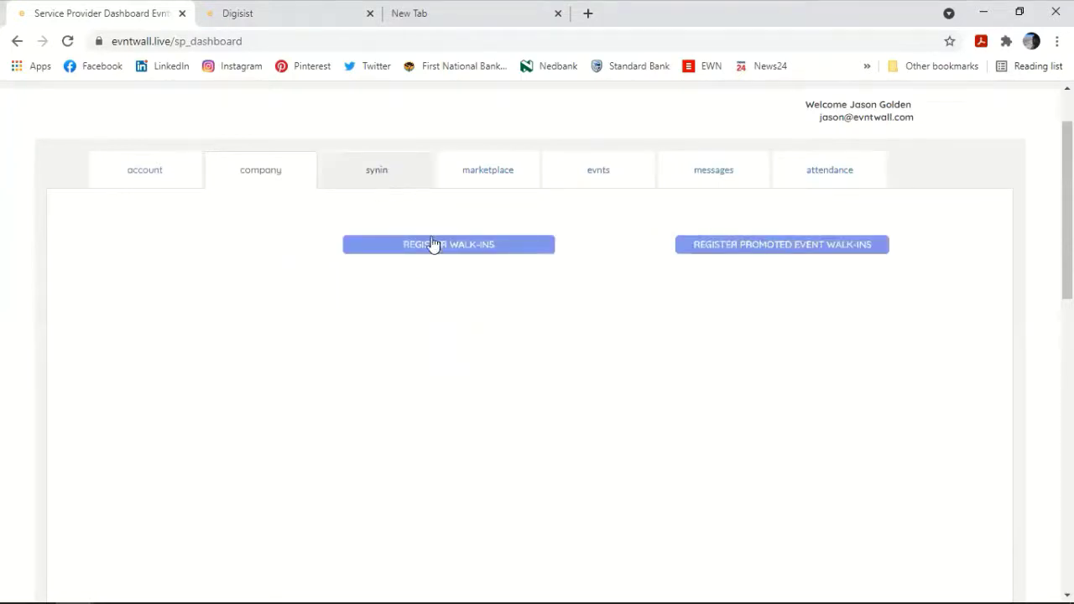
scroll(614, 261, down, 1)
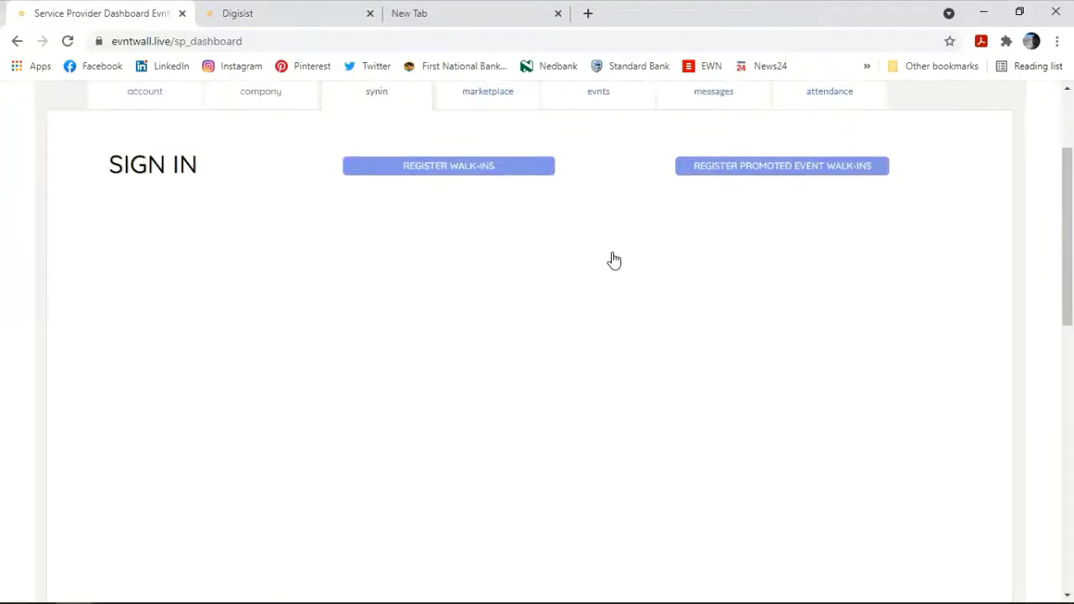
click(467, 186)
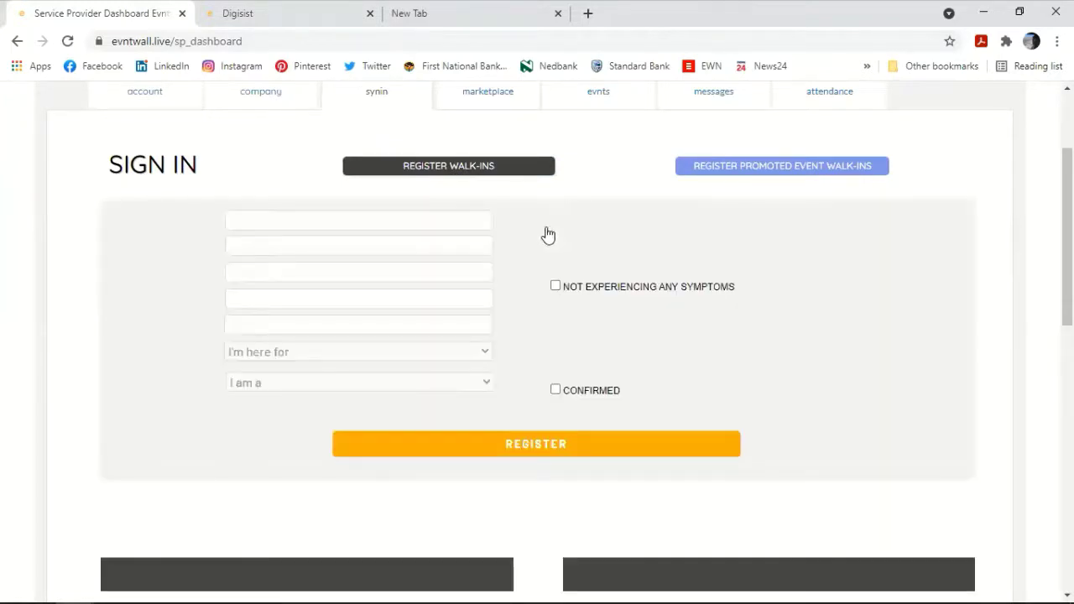
scroll(534, 335, down, 3)
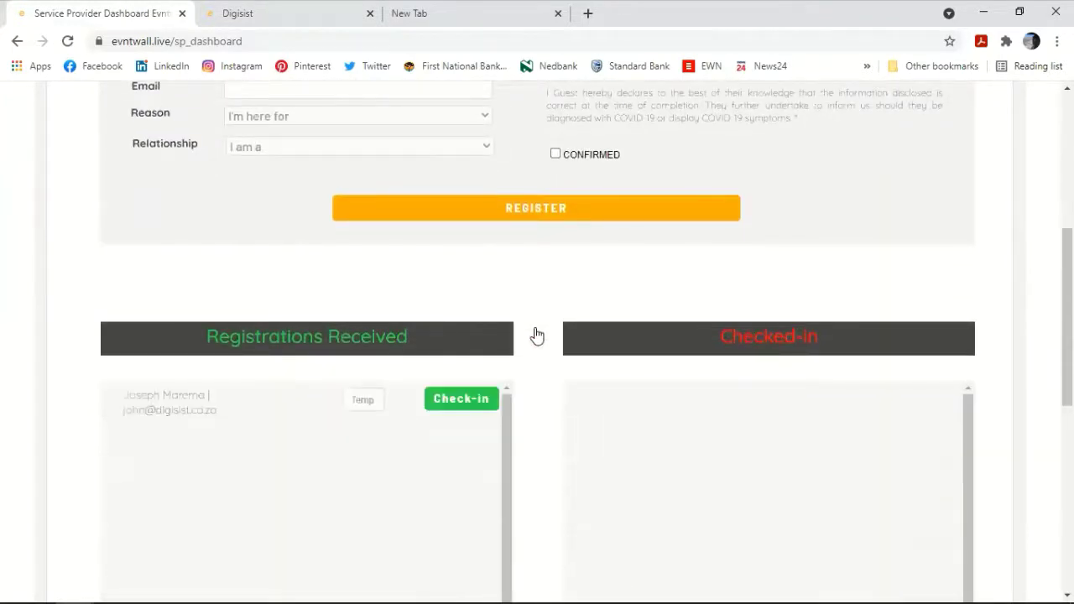
scroll(535, 334, down, 2)
scroll(534, 333, up, 6)
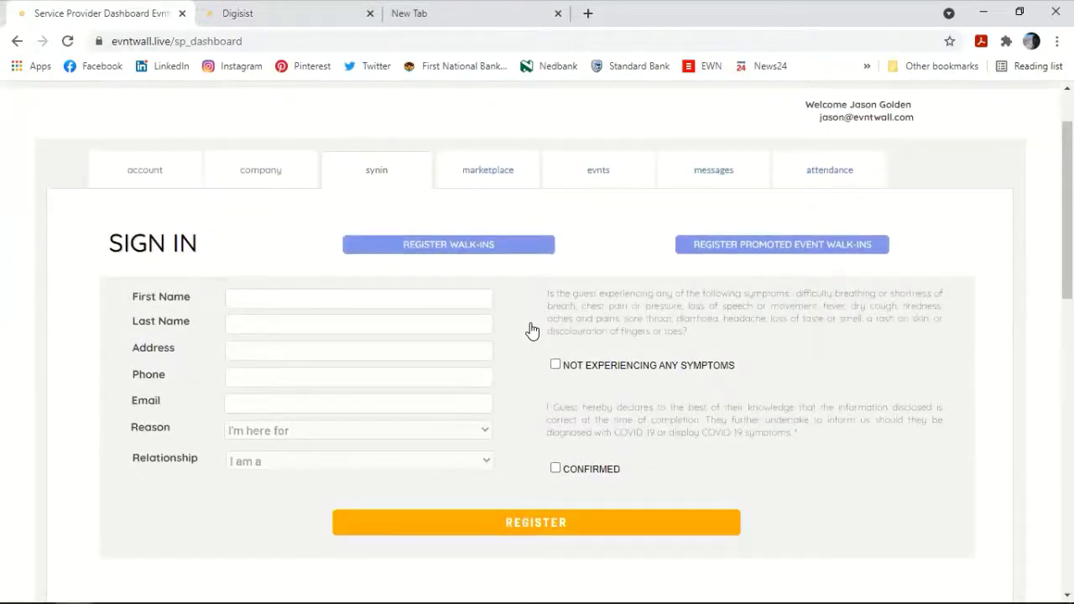
scroll(532, 329, down, 1)
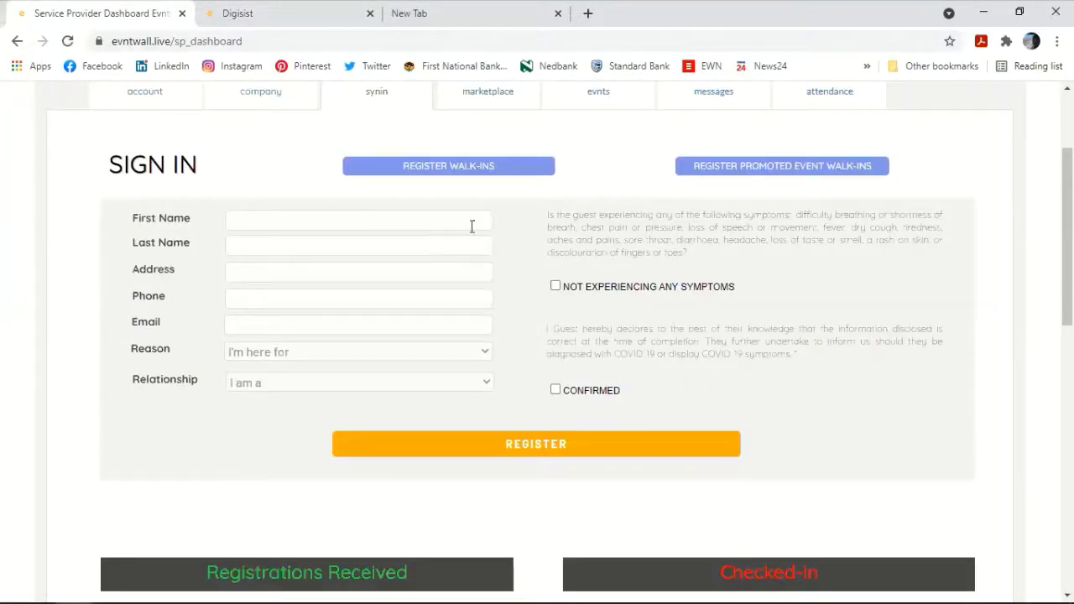
Step: Glance at the Digisist page, then start the walk-in guest's details and dismiss saved name suggestions
click(225, 25)
scroll(596, 277, up, 2)
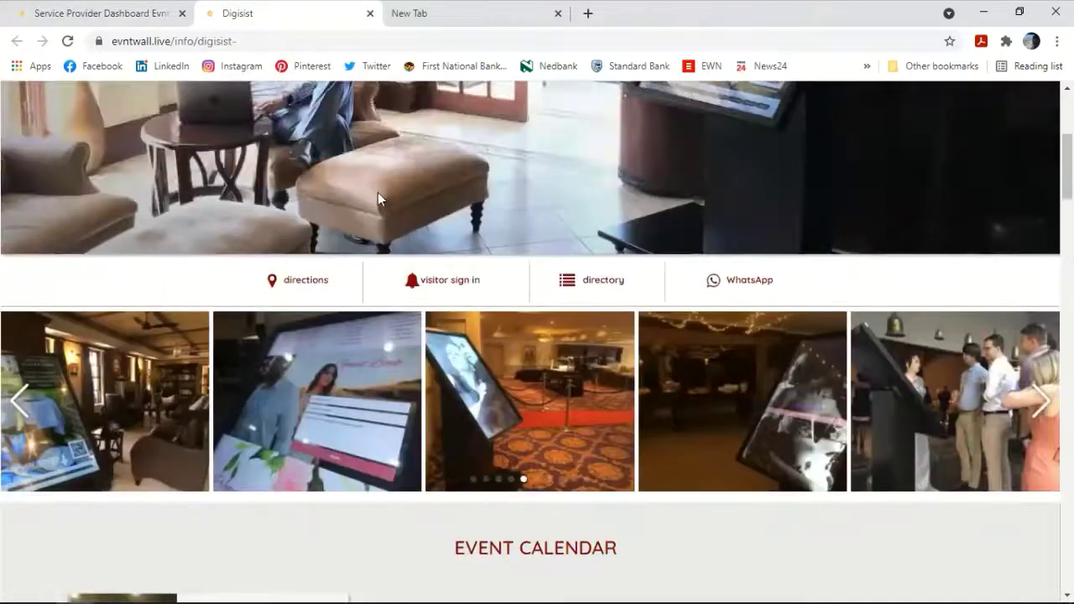
click(101, 15)
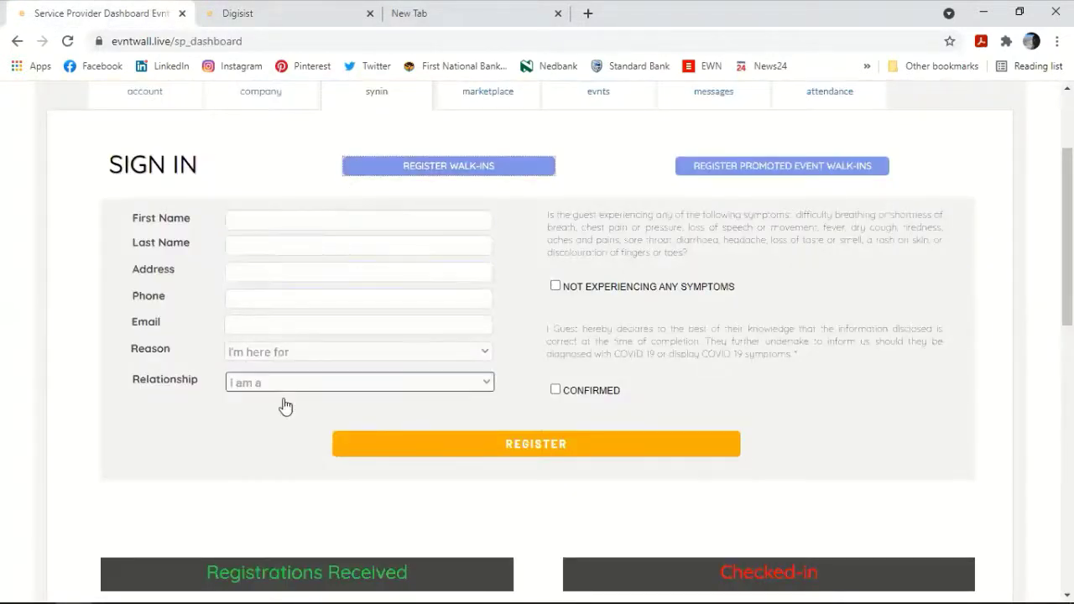
click(281, 245)
click(252, 212)
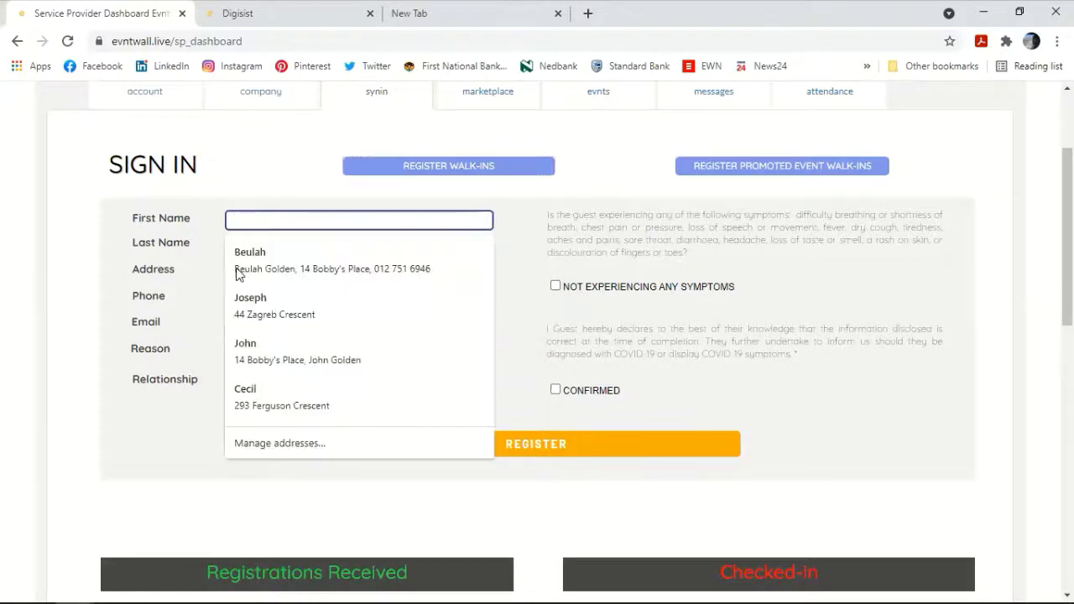
click(199, 201)
scroll(349, 388, down, 5)
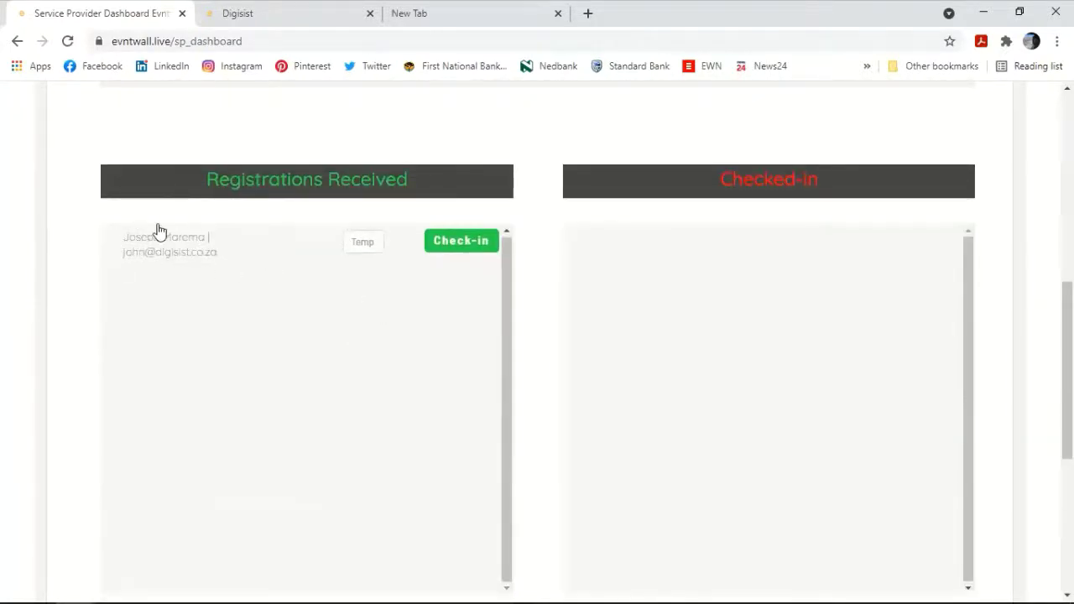
click(361, 244)
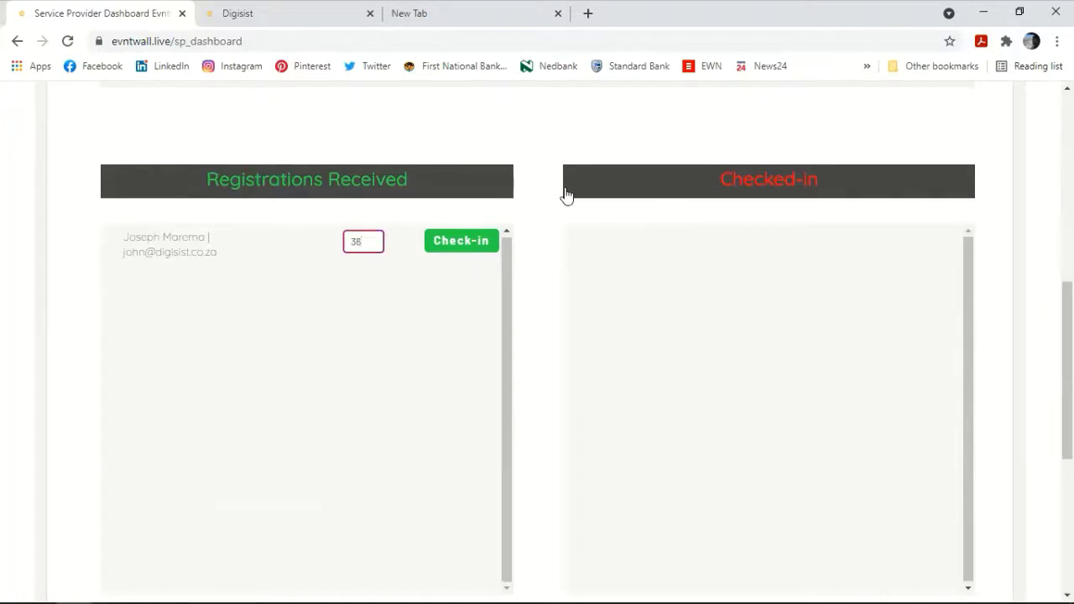
click(447, 246)
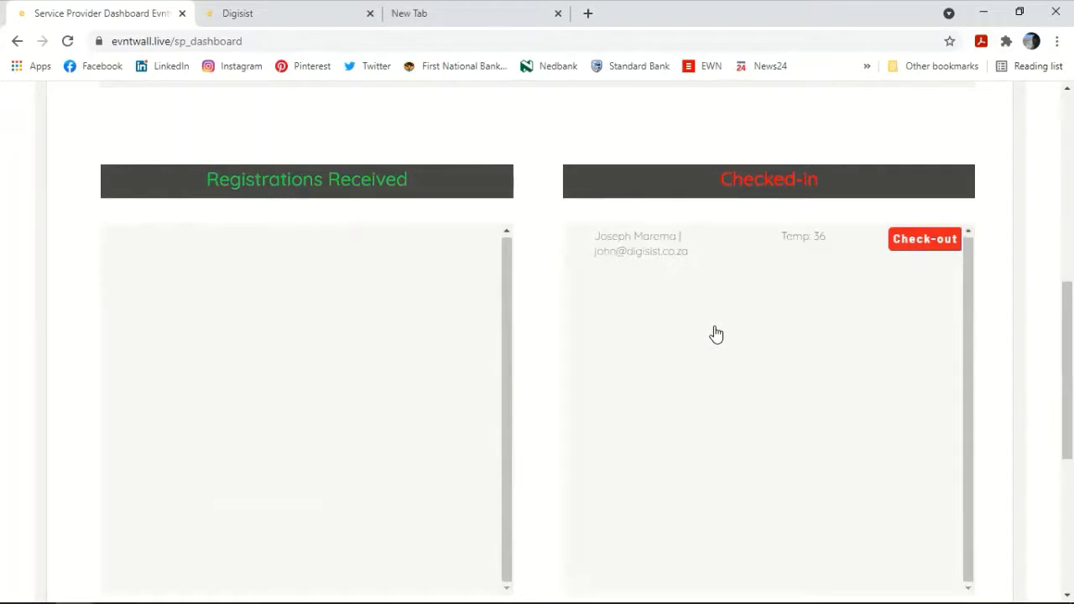
scroll(556, 353, down, 3)
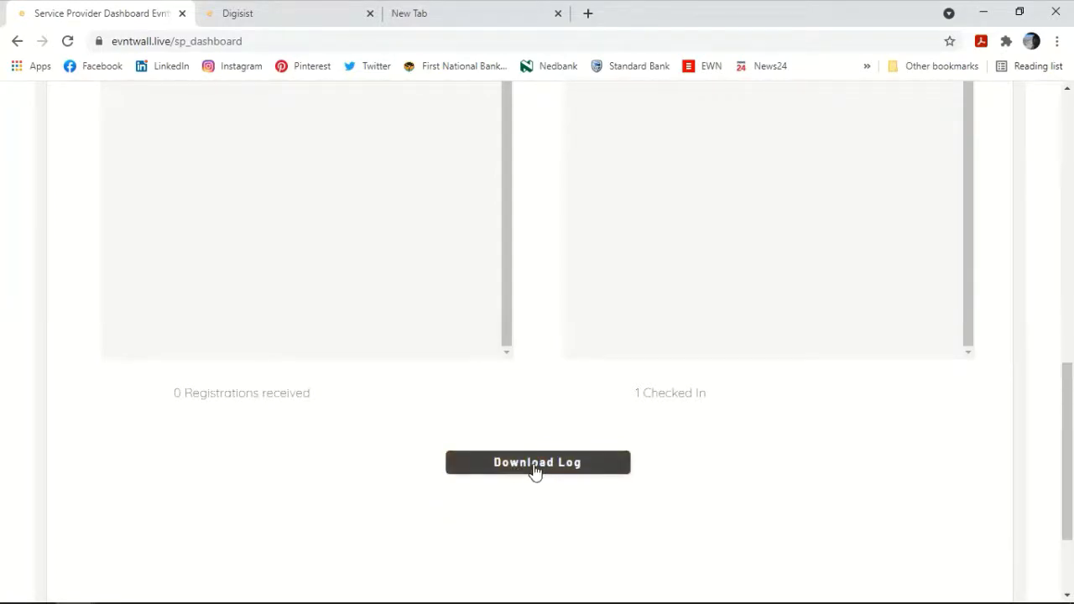
scroll(559, 391, up, 7)
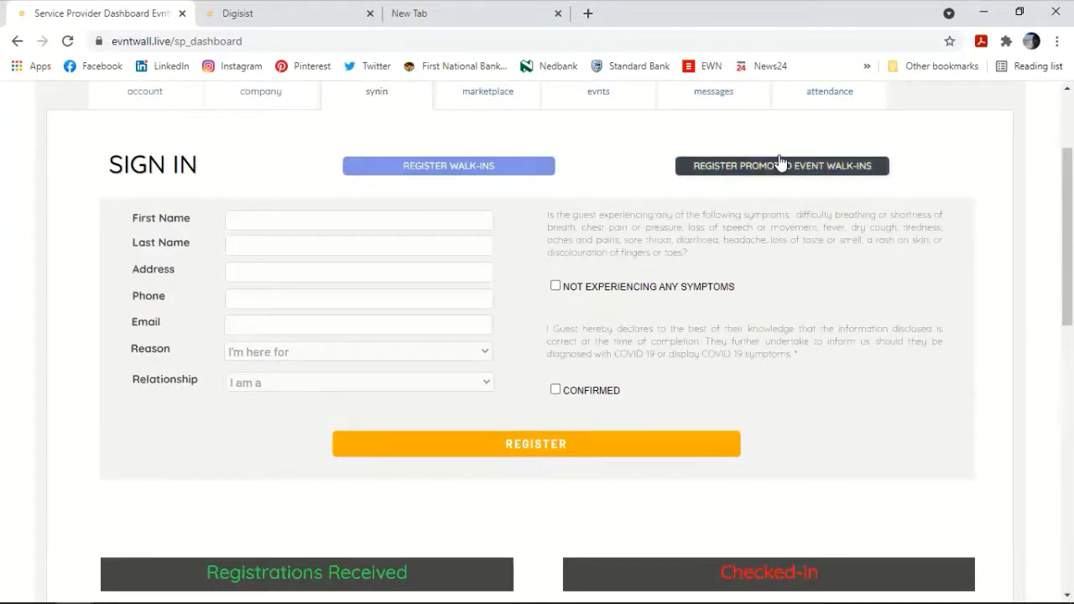
Step: Select Product Launch - Jul 21, 2021 9:30 am and check in its guest with temperature 36
scroll(587, 294, down, 4)
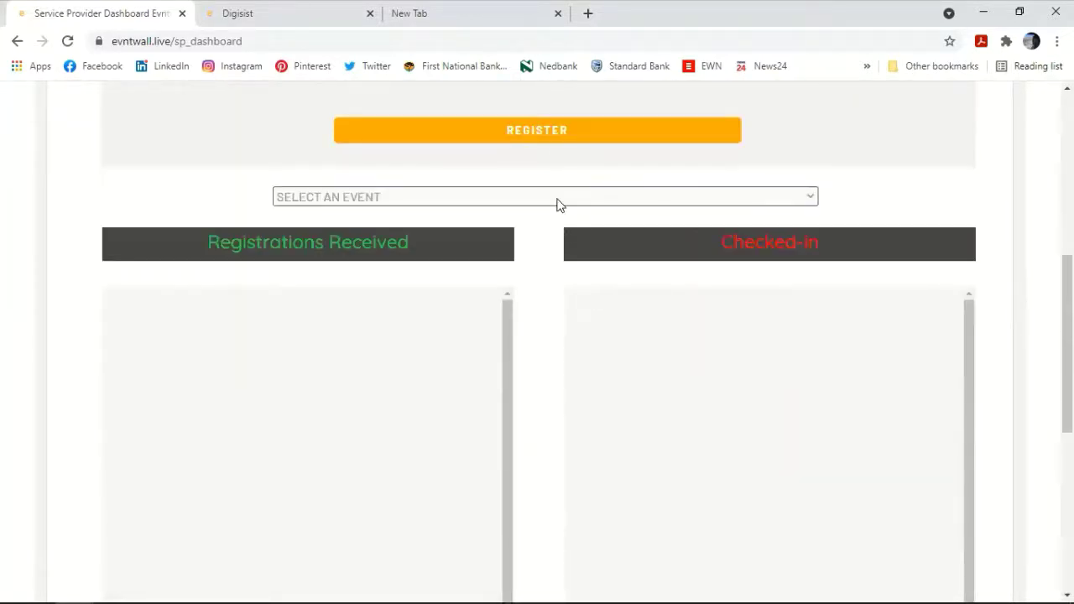
scroll(558, 204, up, 4)
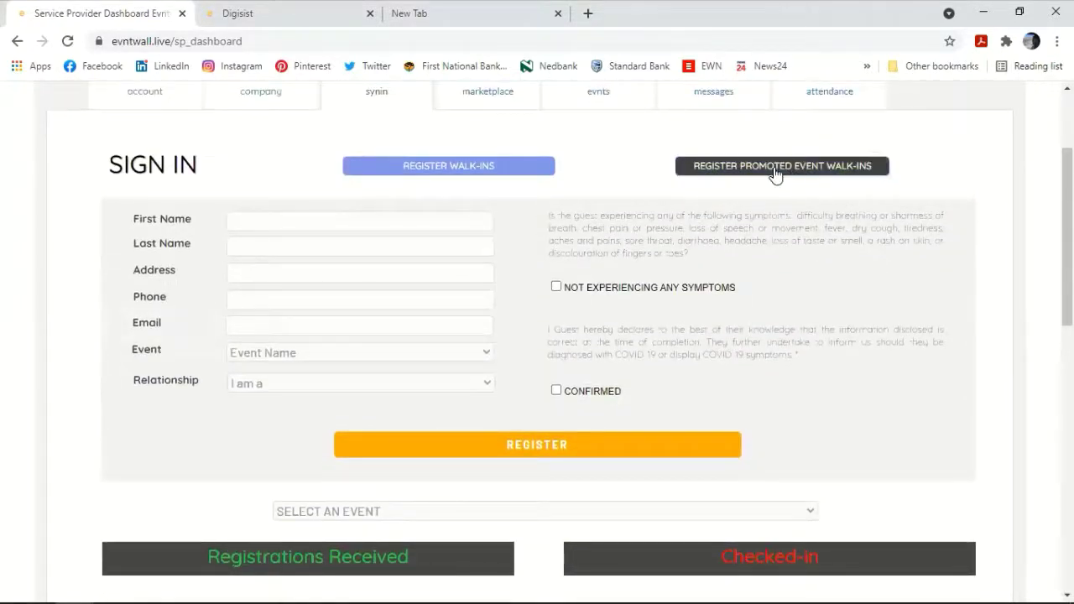
scroll(496, 348, down, 2)
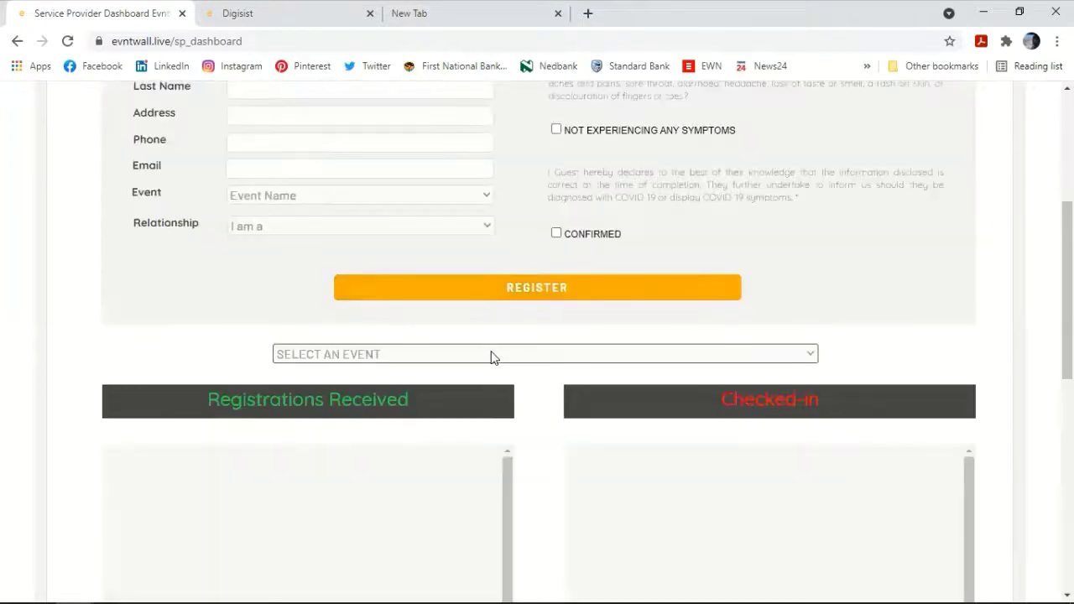
click(493, 355)
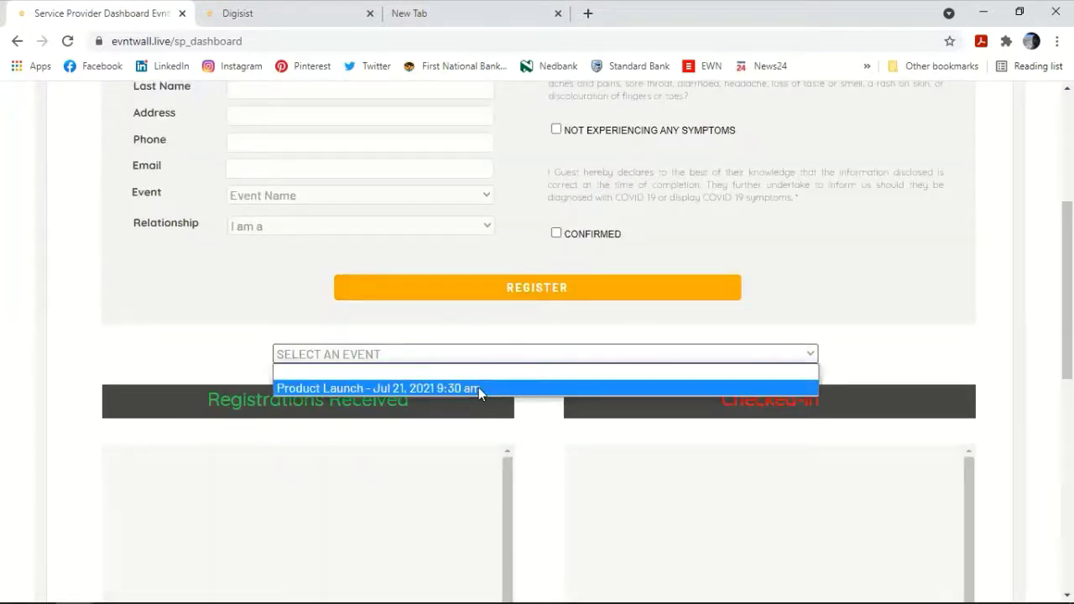
click(478, 388)
scroll(528, 388, down, 3)
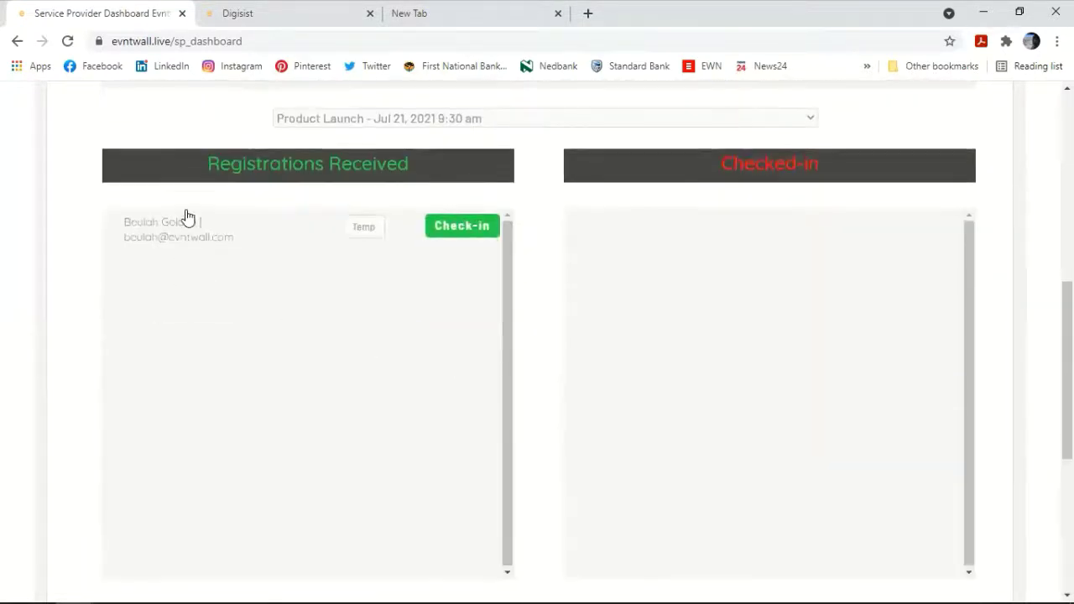
click(364, 229)
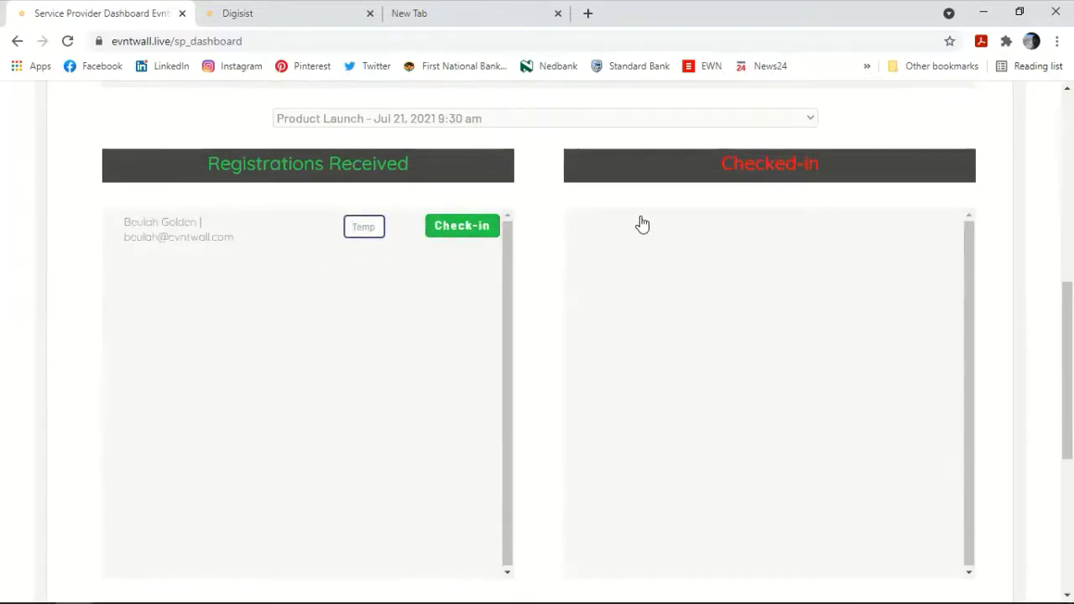
text(36)
click(471, 228)
scroll(535, 268, down, 5)
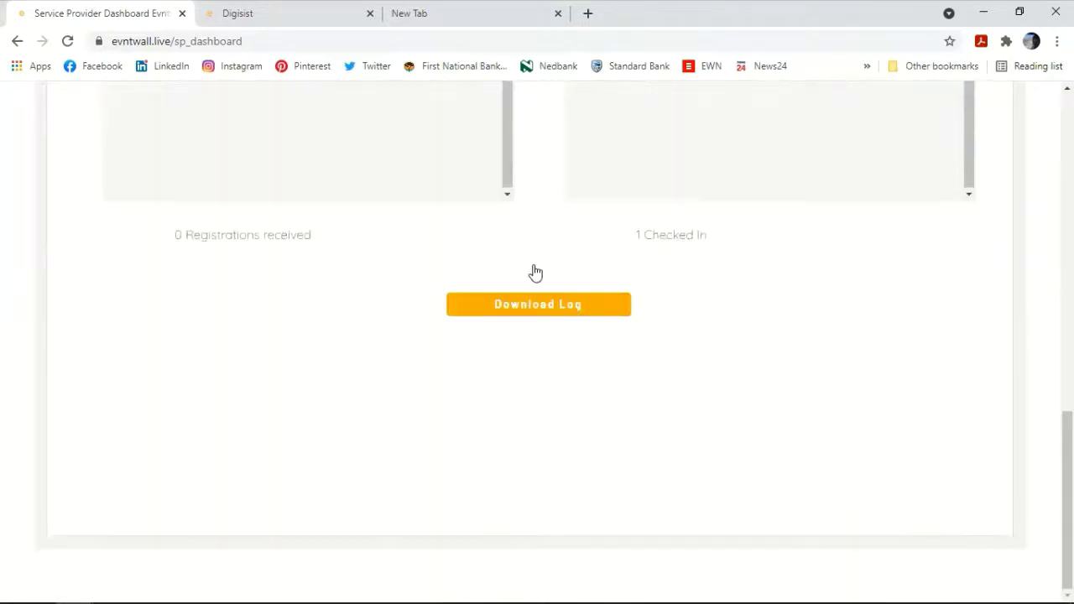
scroll(536, 269, up, 10)
scroll(534, 267, up, 2)
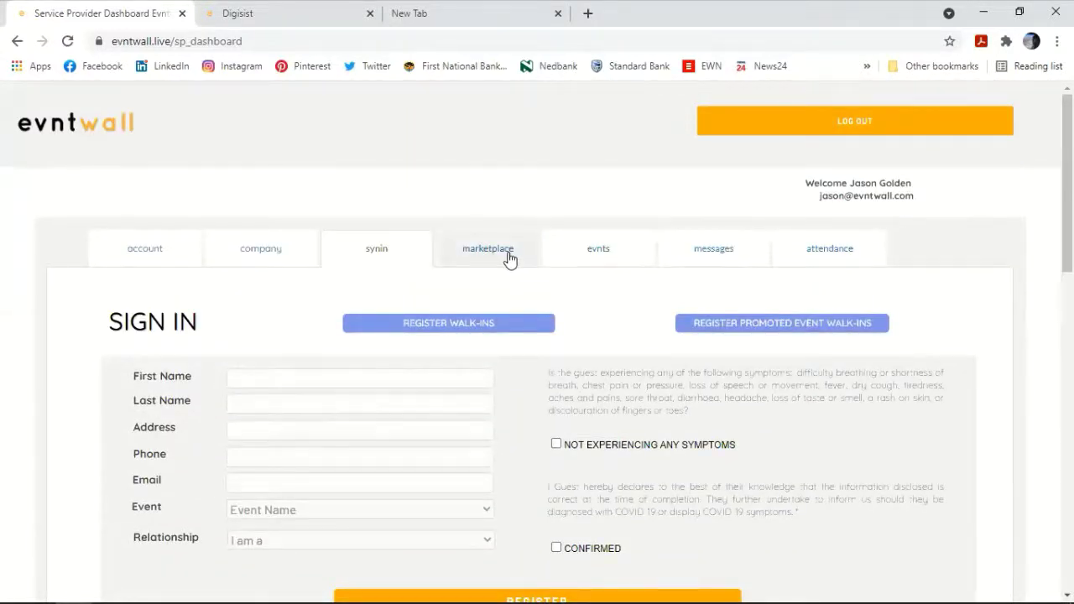
Step: Switch to the Digisist public page, scroll down, and show its About us section
click(227, 17)
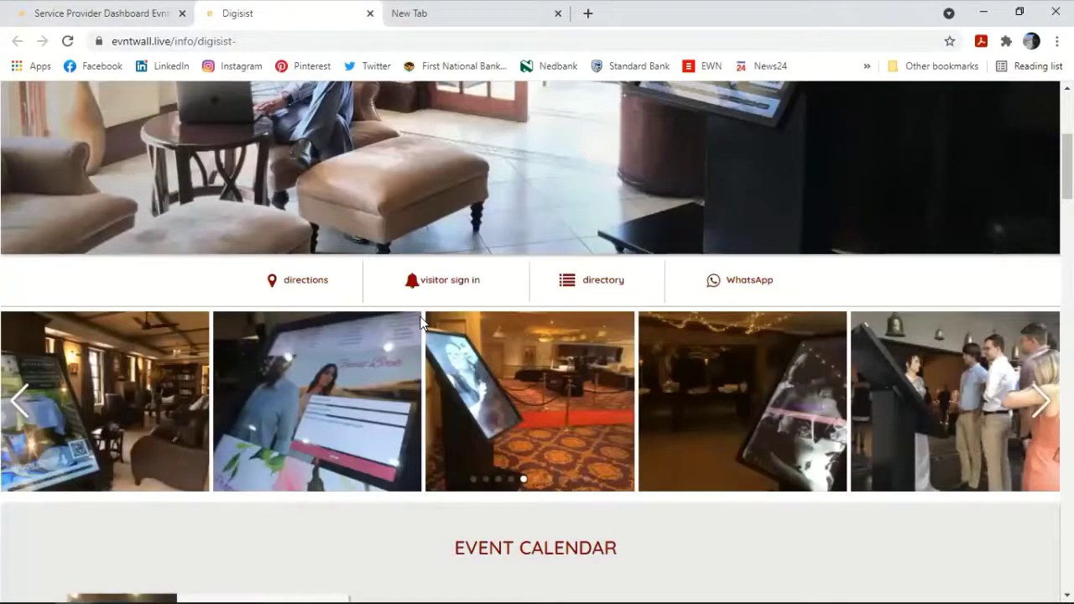
scroll(424, 320, down, 4)
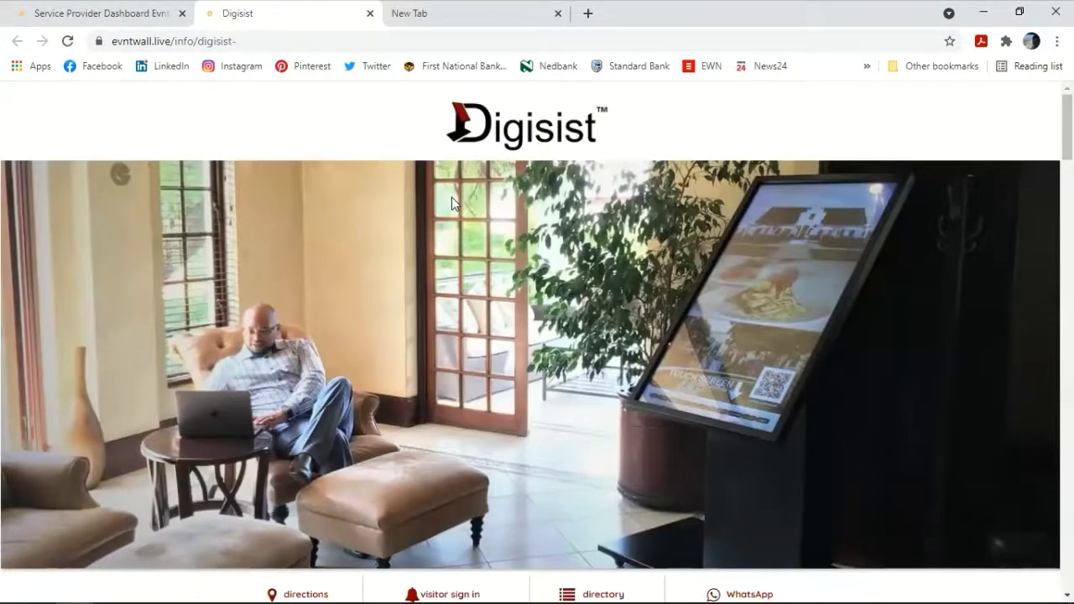
scroll(468, 269, down, 8)
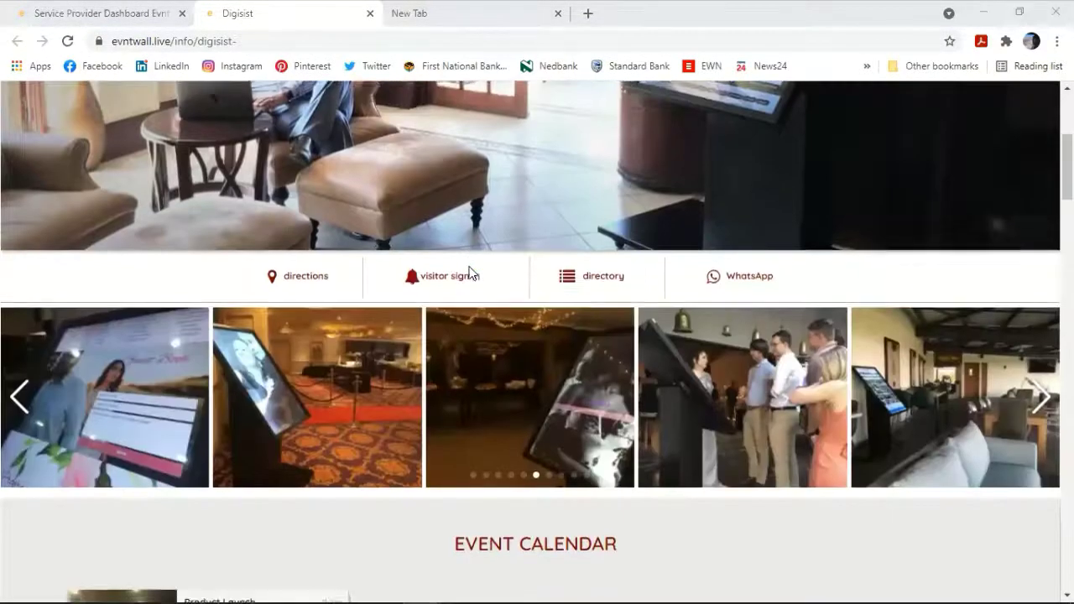
scroll(465, 262, up, 9)
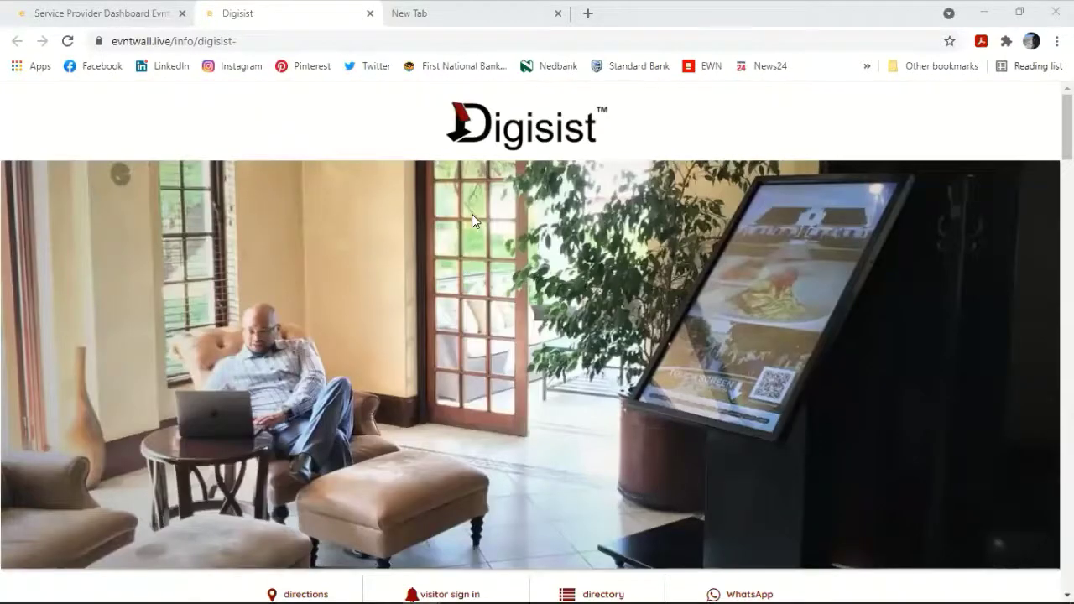
scroll(472, 216, down, 2)
scroll(470, 220, up, 2)
scroll(471, 218, down, 9)
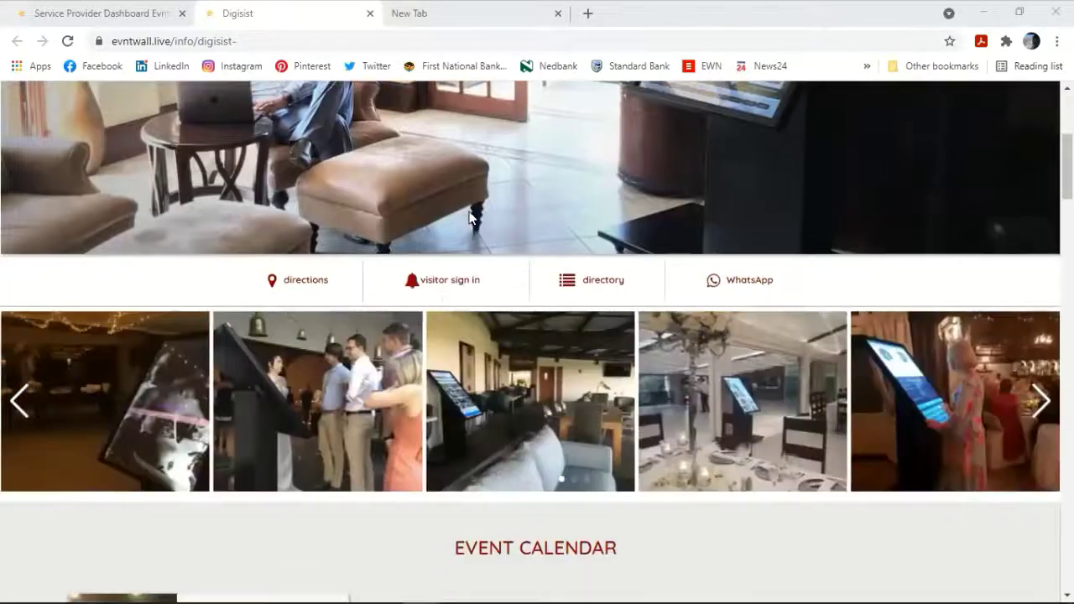
scroll(469, 218, down, 3)
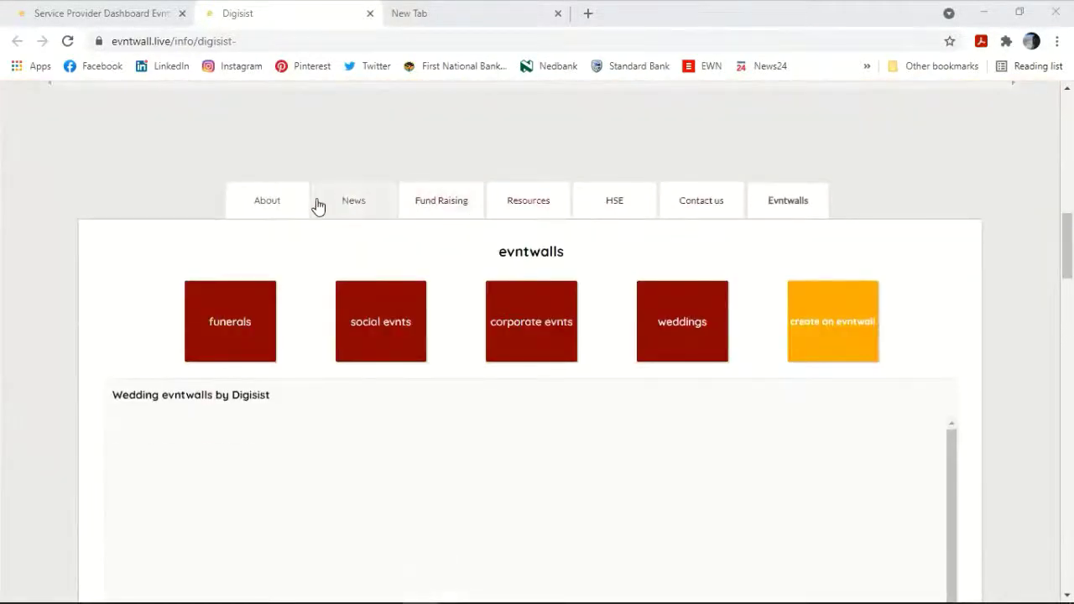
click(165, 201)
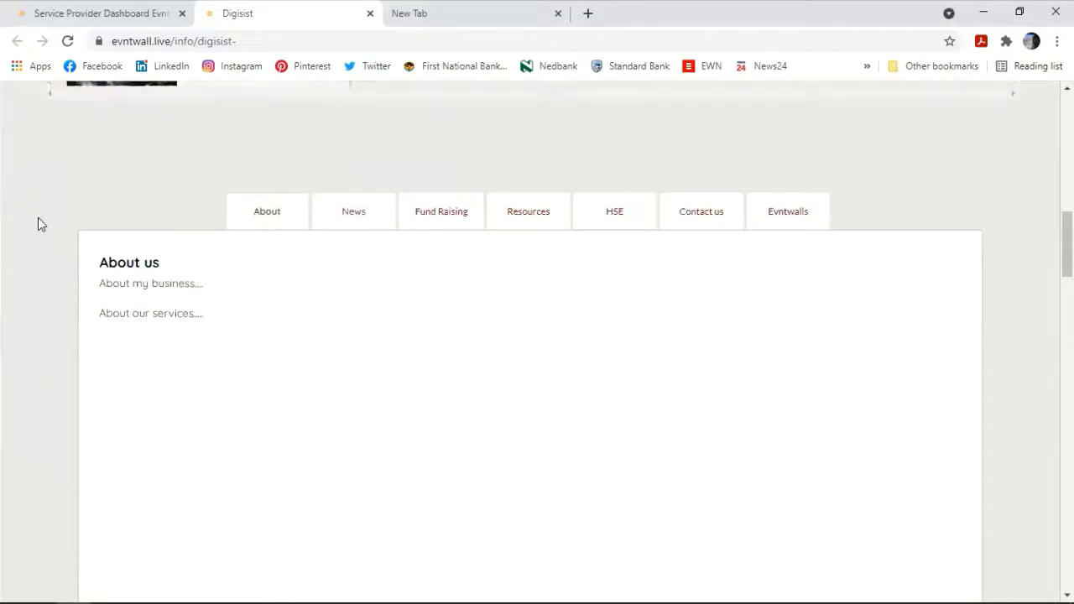
Step: Scroll through the About us text and Product Launch calendar entry, ending at the logo banner
scroll(37, 223, up, 5)
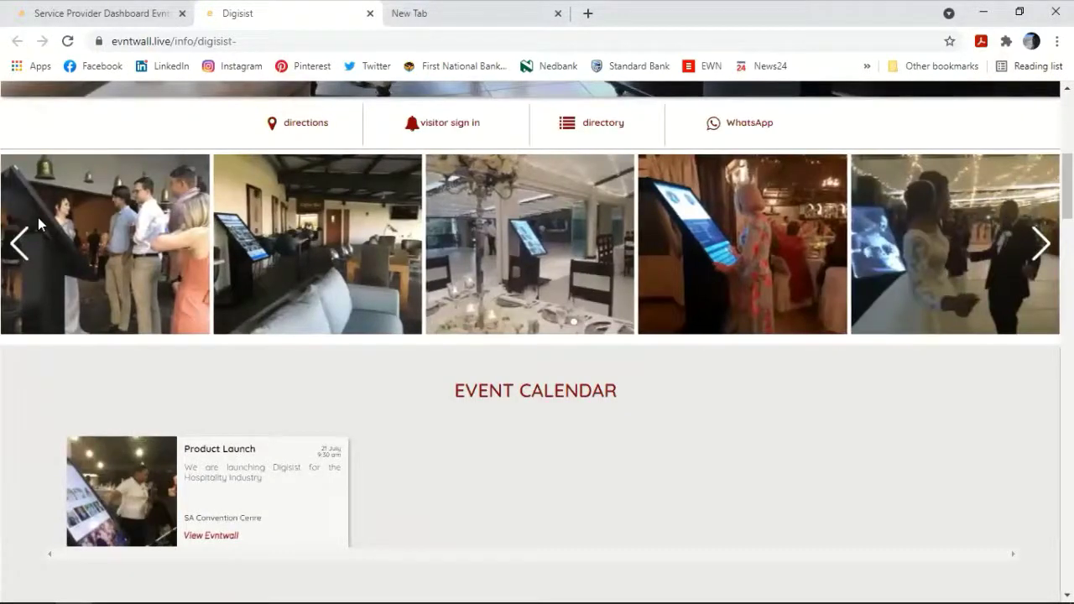
scroll(37, 224, up, 4)
scroll(38, 221, up, 2)
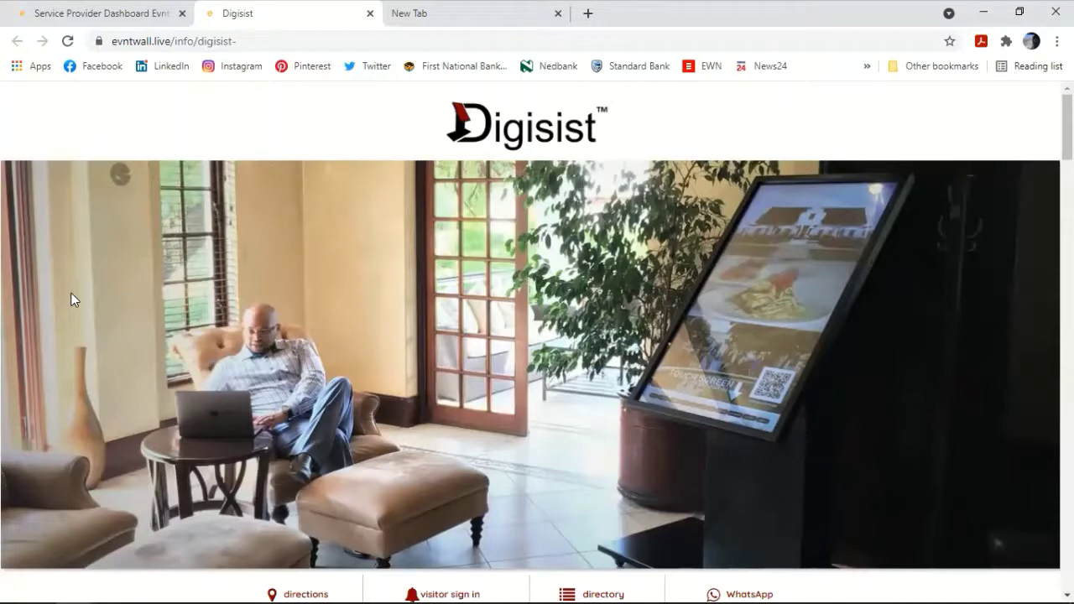
scroll(72, 300, down, 1)
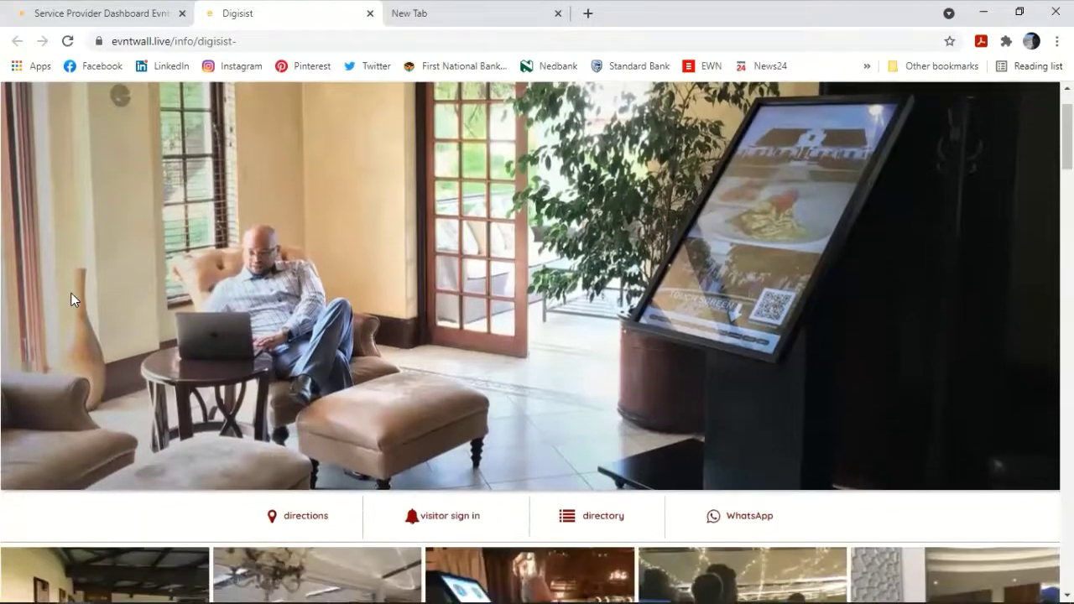
scroll(72, 299, down, 2)
scroll(72, 300, down, 2)
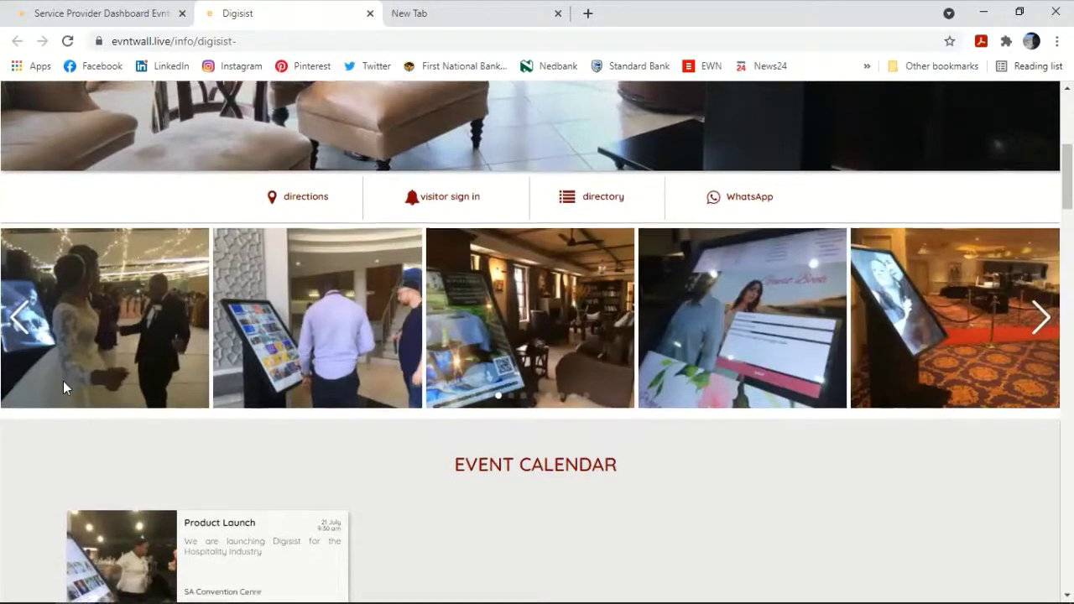
scroll(63, 381, down, 4)
scroll(61, 382, down, 3)
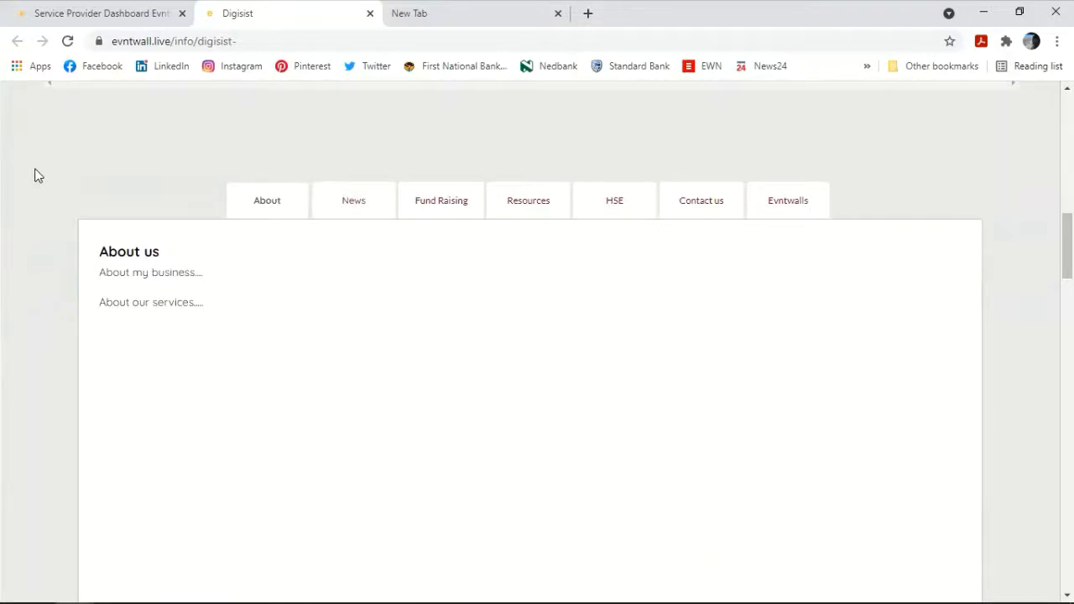
scroll(36, 173, down, 2)
scroll(36, 172, up, 4)
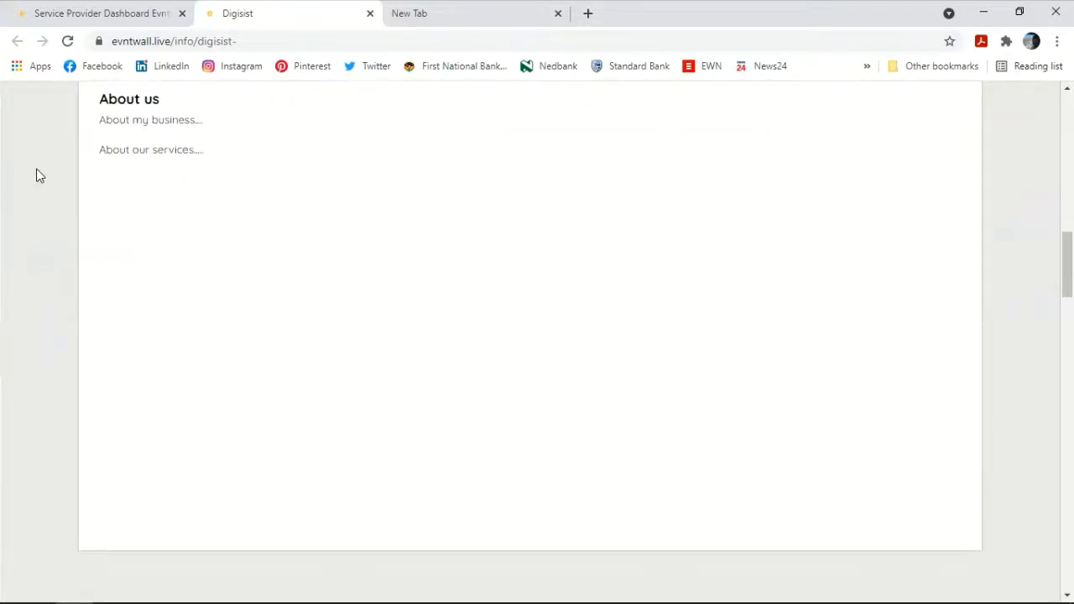
scroll(37, 176, up, 10)
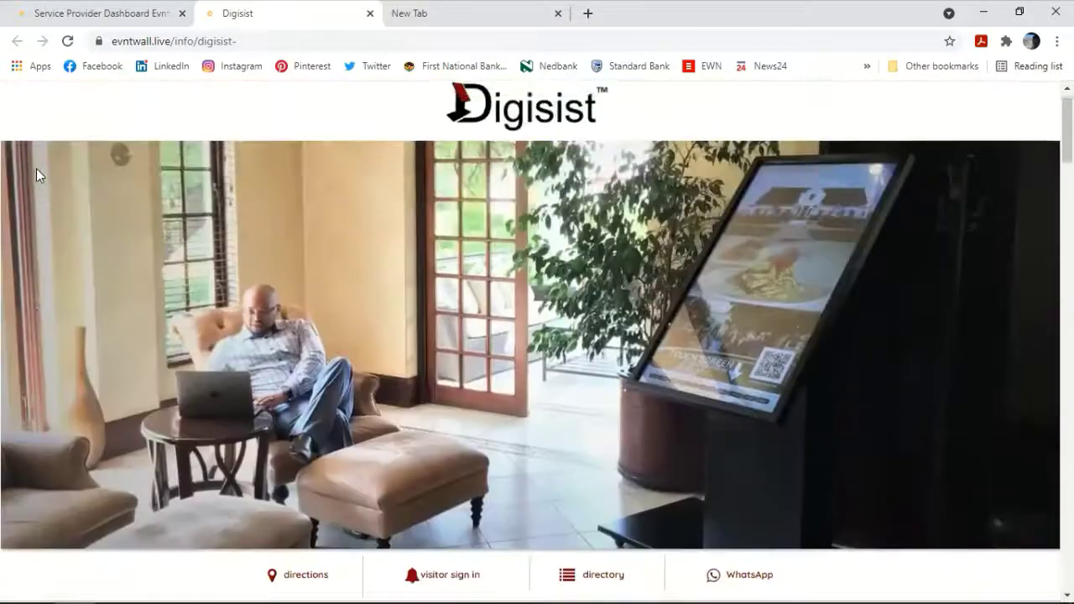
scroll(36, 174, down, 6)
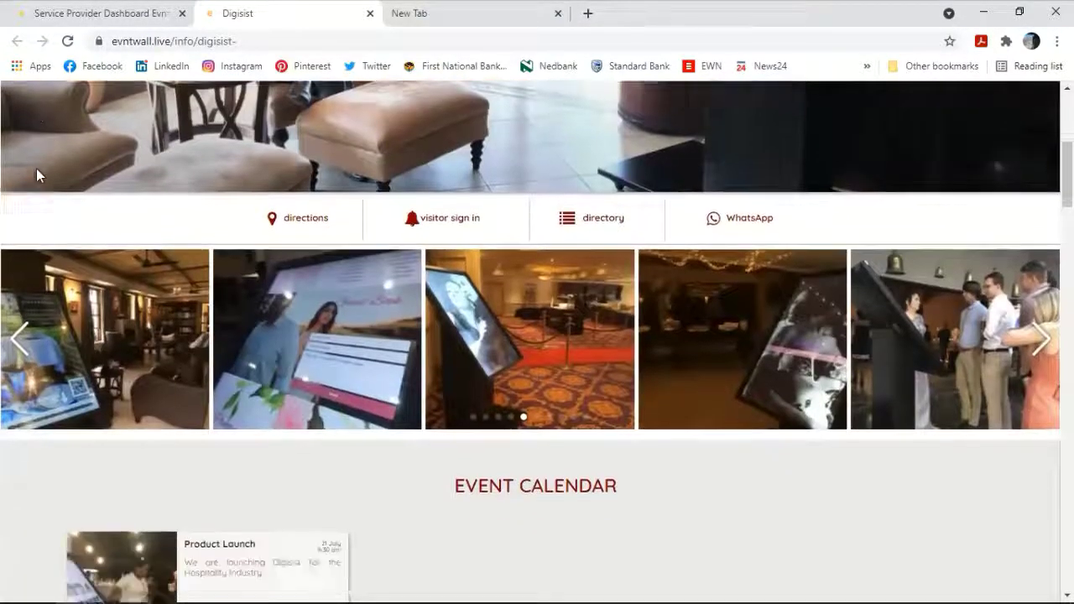
scroll(36, 174, up, 6)
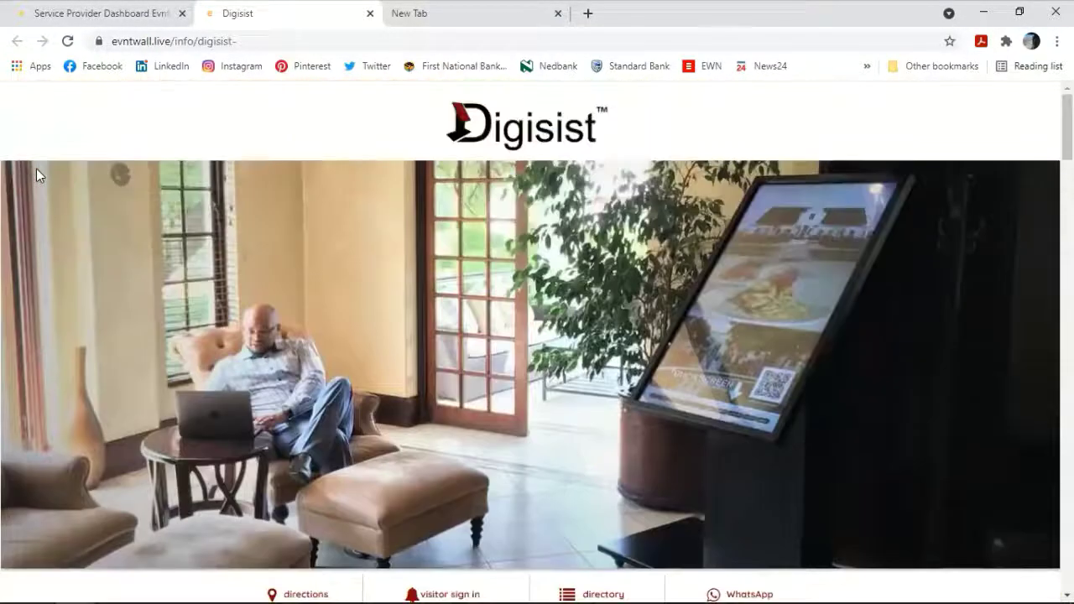